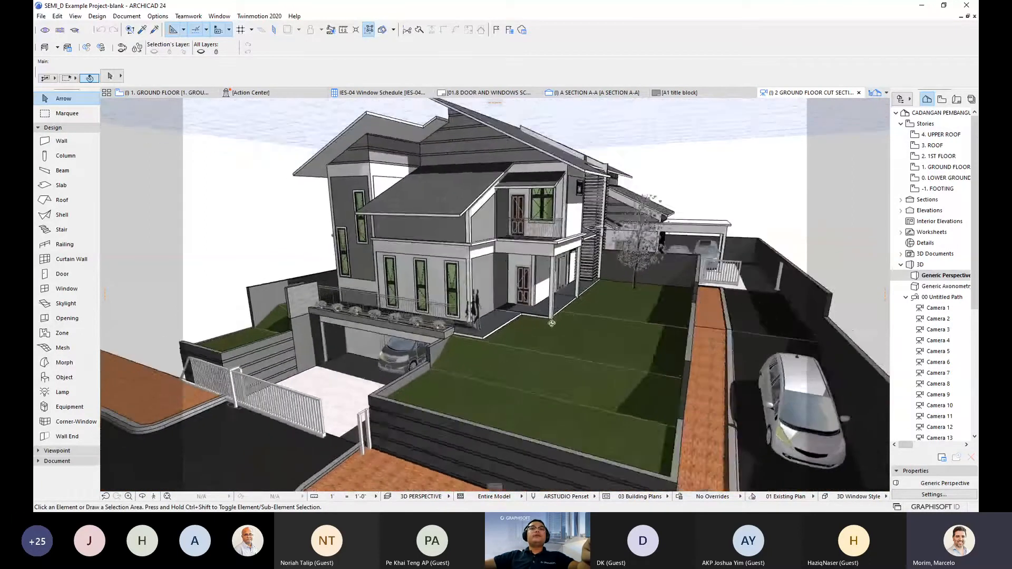
# - Orbit the house lower and closer to show the brick path
pyautogui.moveTo(594, 280); pyautogui.dragTo(530, 297)
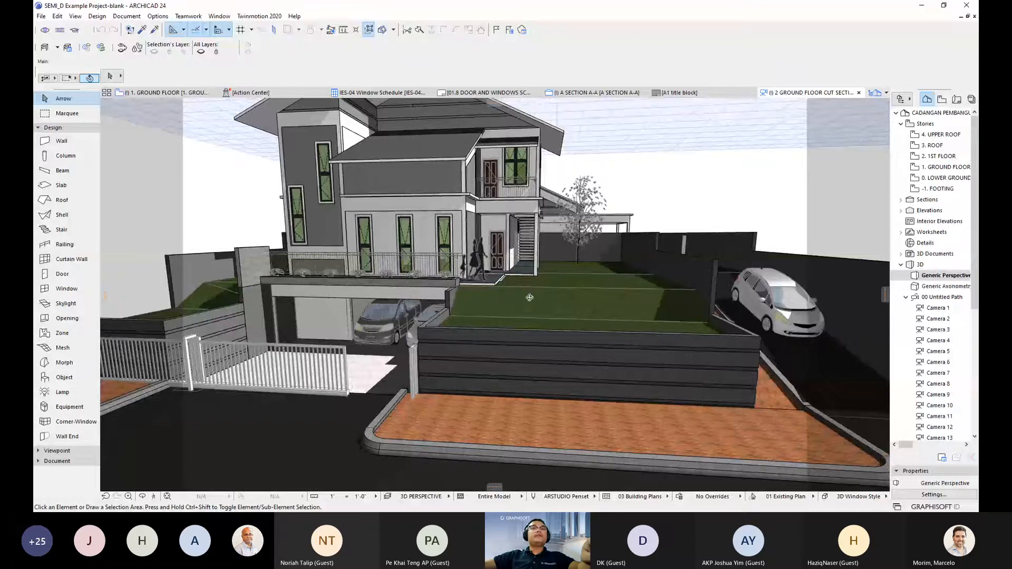
pyautogui.moveTo(529, 297); pyautogui.dragTo(506, 317)
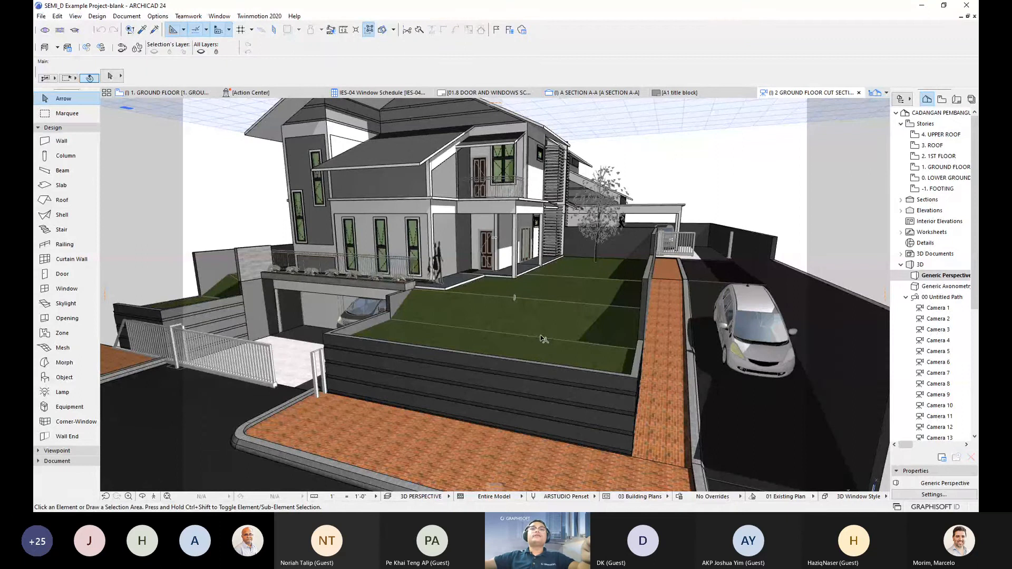
pyautogui.scroll(5, 492, 244)
pyautogui.scroll(-3, 493, 245)
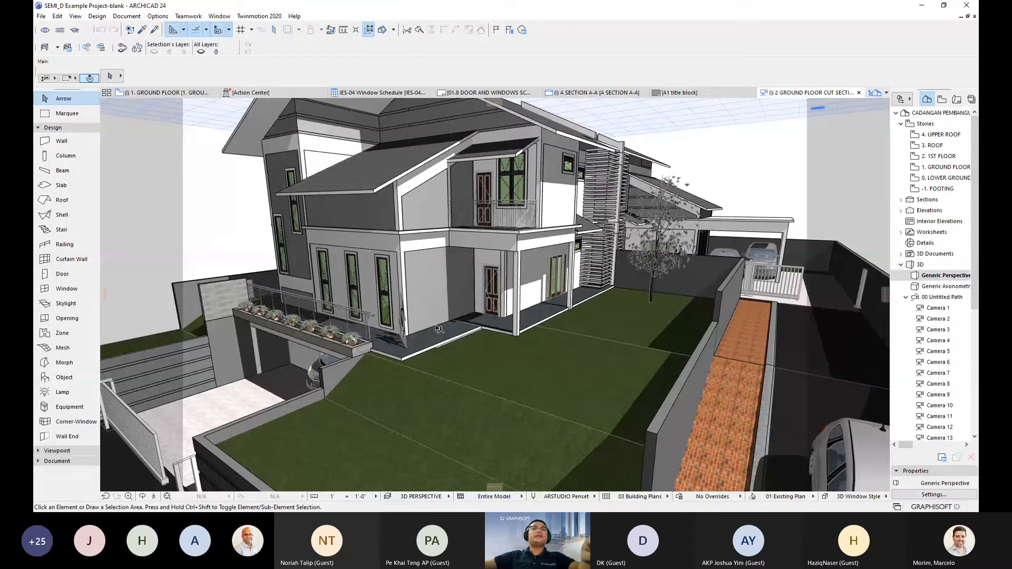
pyautogui.scroll(3, 443, 317)
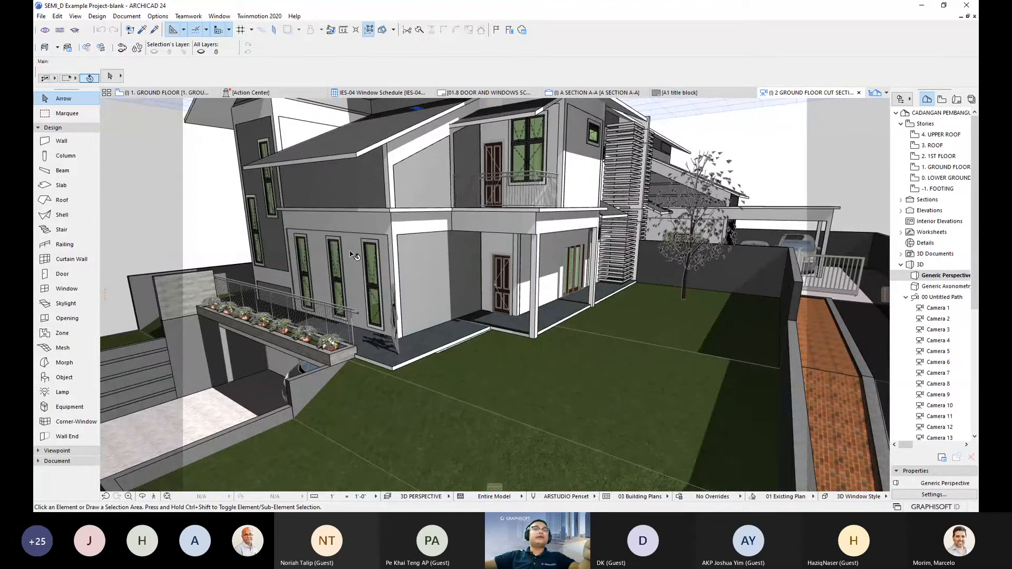
# - Open the Profile Manager with Custom chosen and place the palette beside the house
pyautogui.click(158, 16)
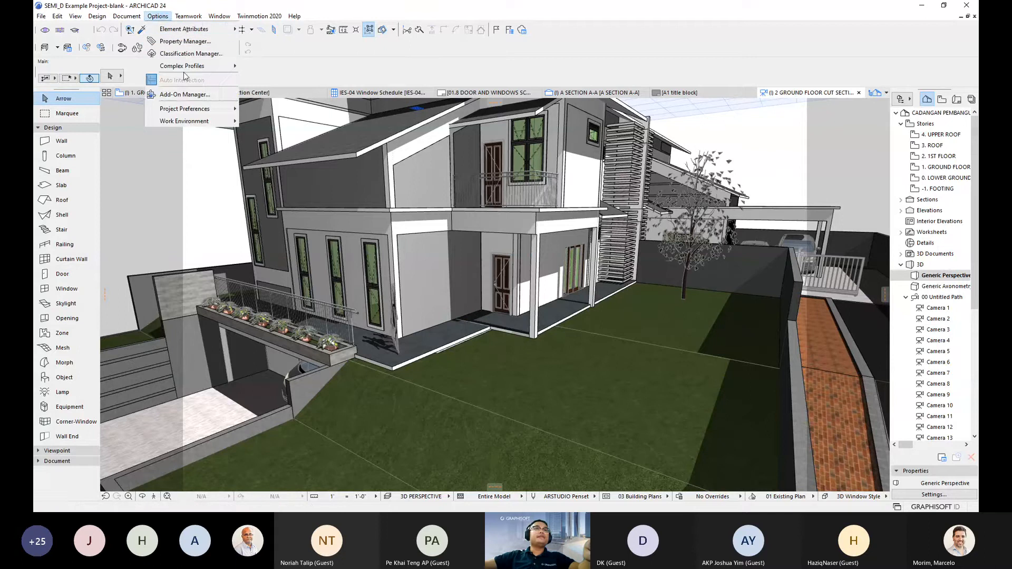
pyautogui.moveTo(186, 68)
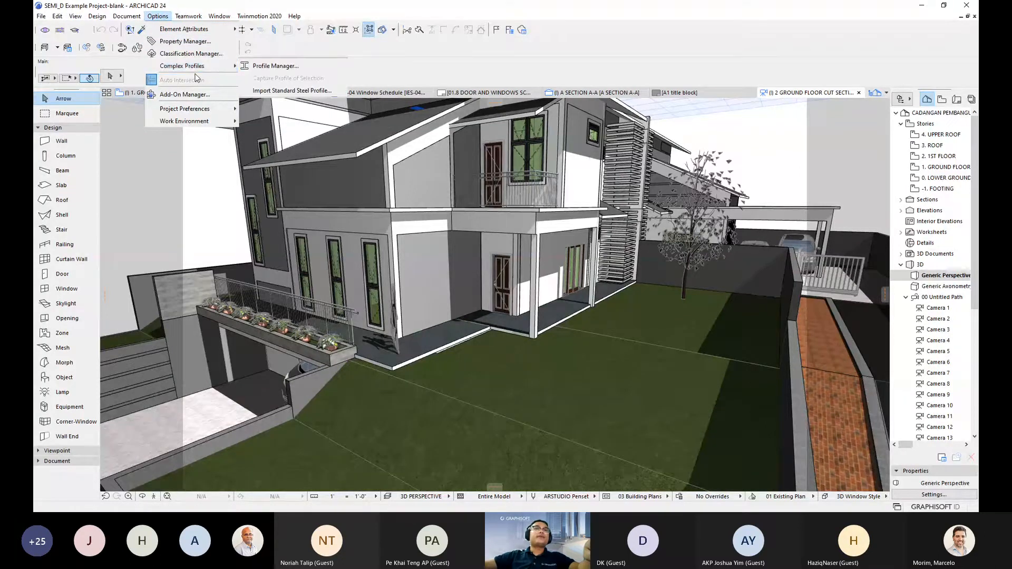
pyautogui.click(274, 66)
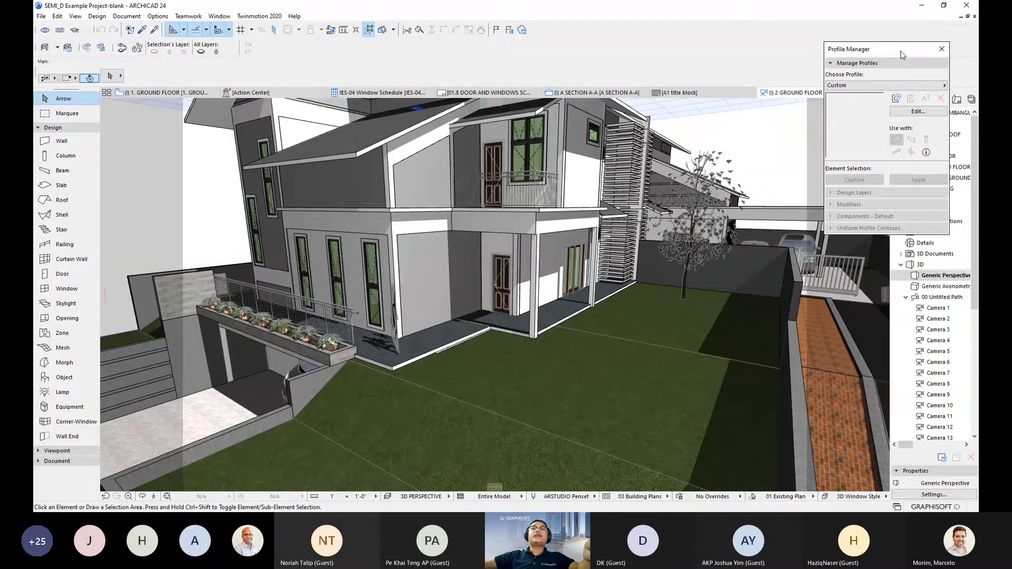
pyautogui.moveTo(902, 55); pyautogui.dragTo(667, 168)
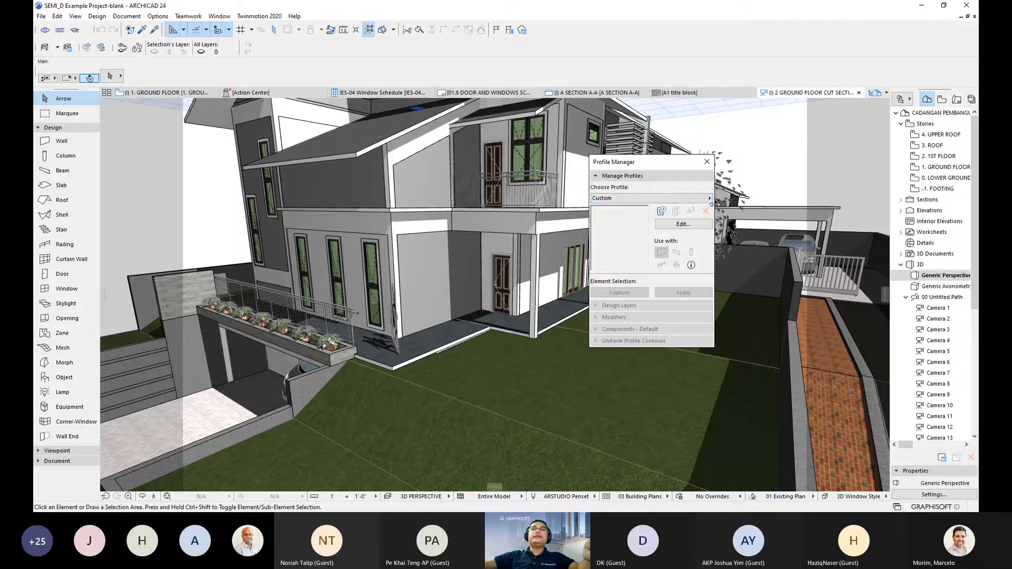
pyautogui.click(647, 200)
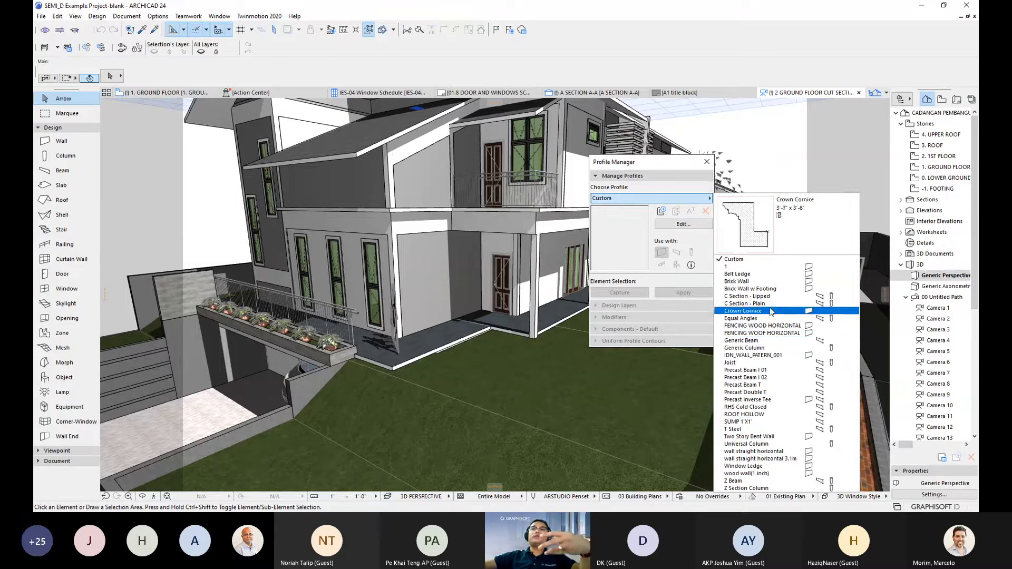
pyautogui.click(654, 165)
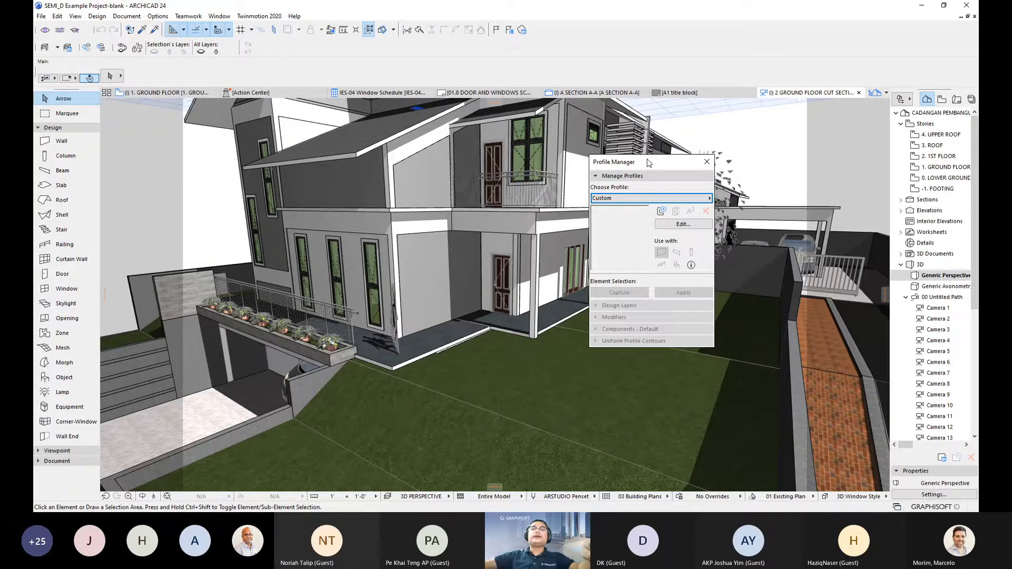
pyautogui.moveTo(649, 163); pyautogui.dragTo(655, 142)
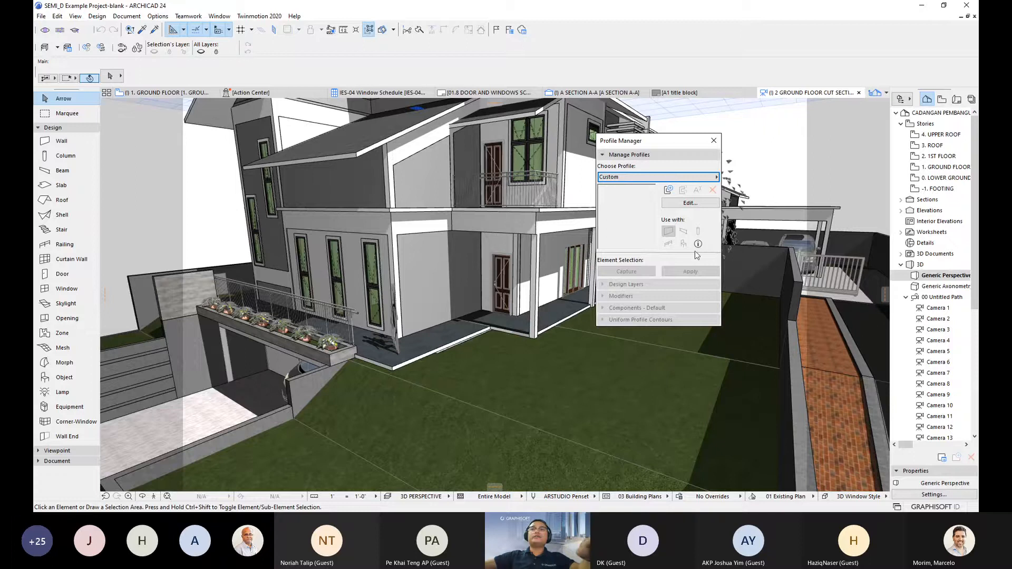
pyautogui.moveTo(659, 143); pyautogui.dragTo(740, 144)
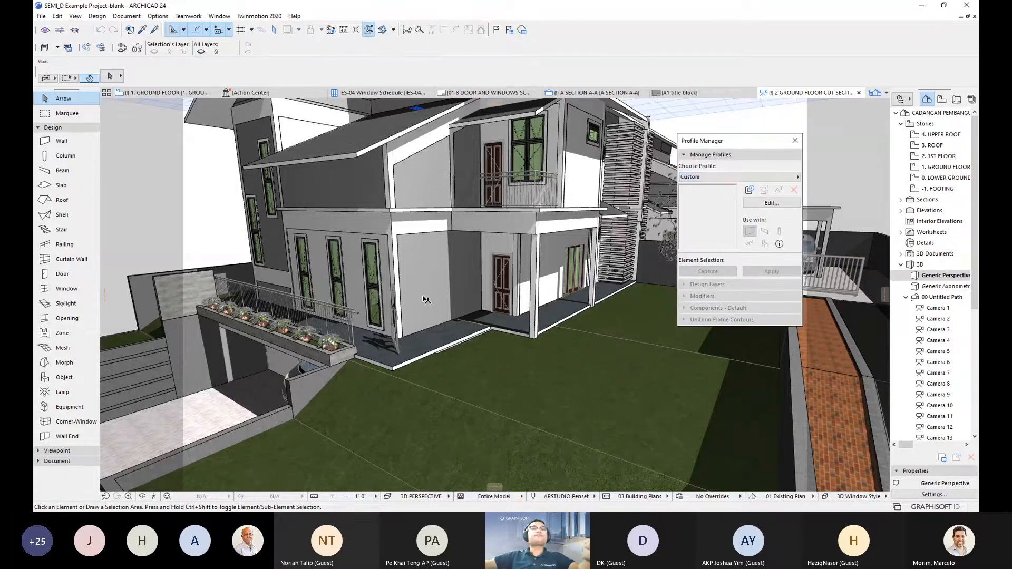
# - Zoom and orbit the 3D view down onto the porch corner
pyautogui.scroll(2, 435, 288)
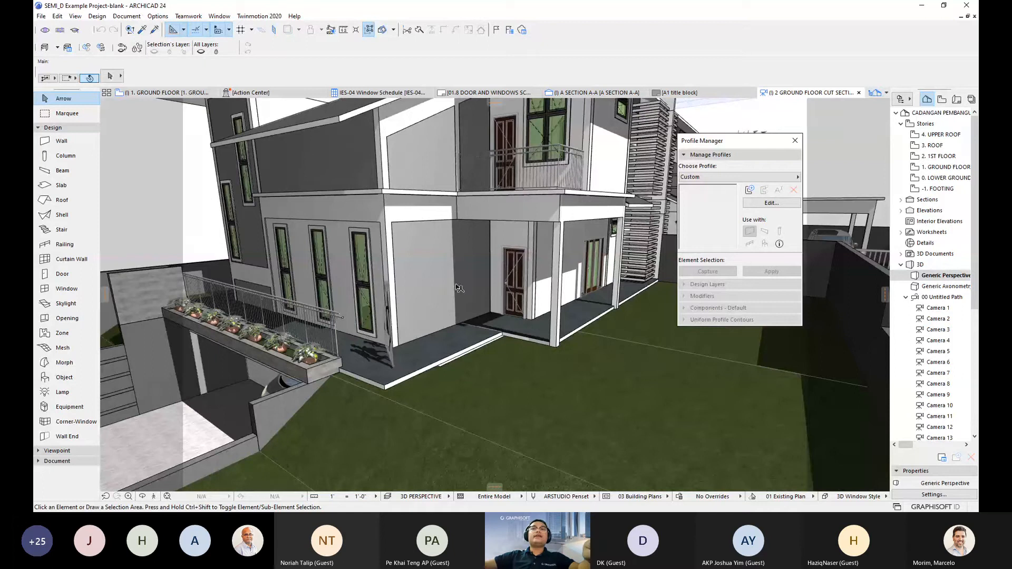
pyautogui.scroll(2, 458, 289)
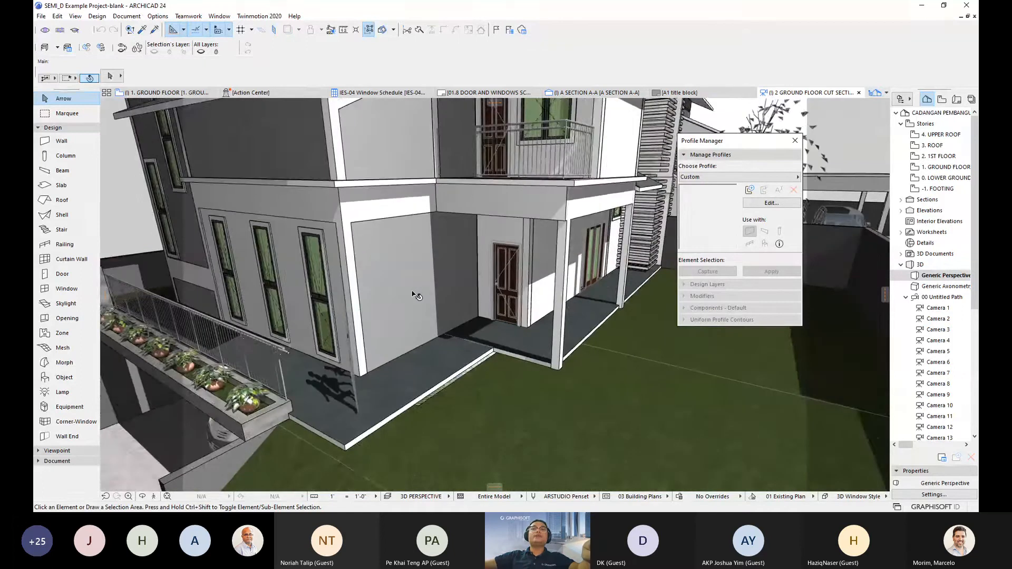
pyautogui.scroll(4, 415, 295)
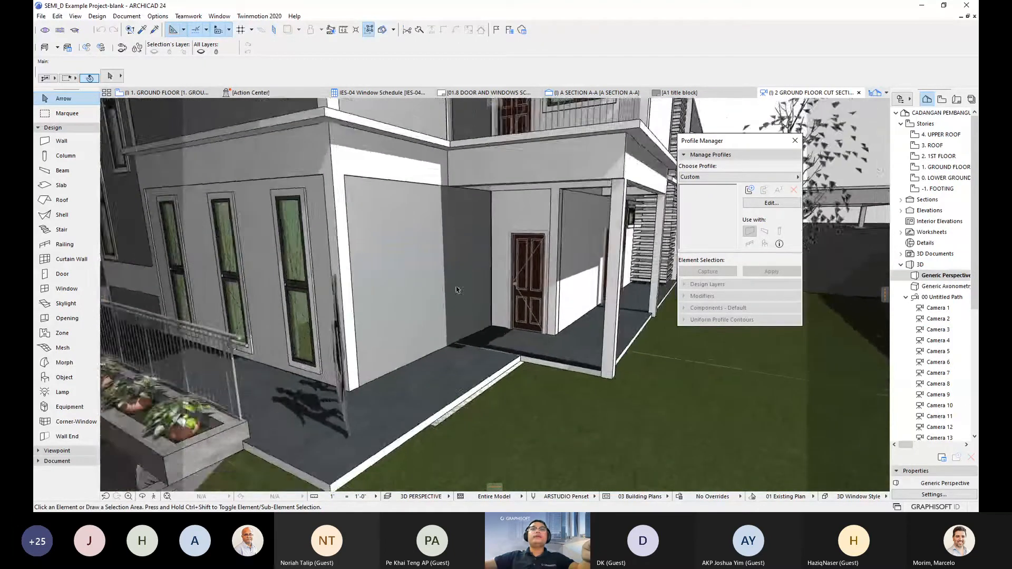
pyautogui.scroll(-3, 458, 289)
pyautogui.moveTo(457, 290)
pyautogui.keyDown('shift'); pyautogui.mouseDown(button='middle')
pyautogui.moveTo(407, 281)
pyautogui.moveTo(467, 284)
pyautogui.mouseUp(button='middle'); pyautogui.keyUp('shift')
pyautogui.scroll(3, 411, 274)
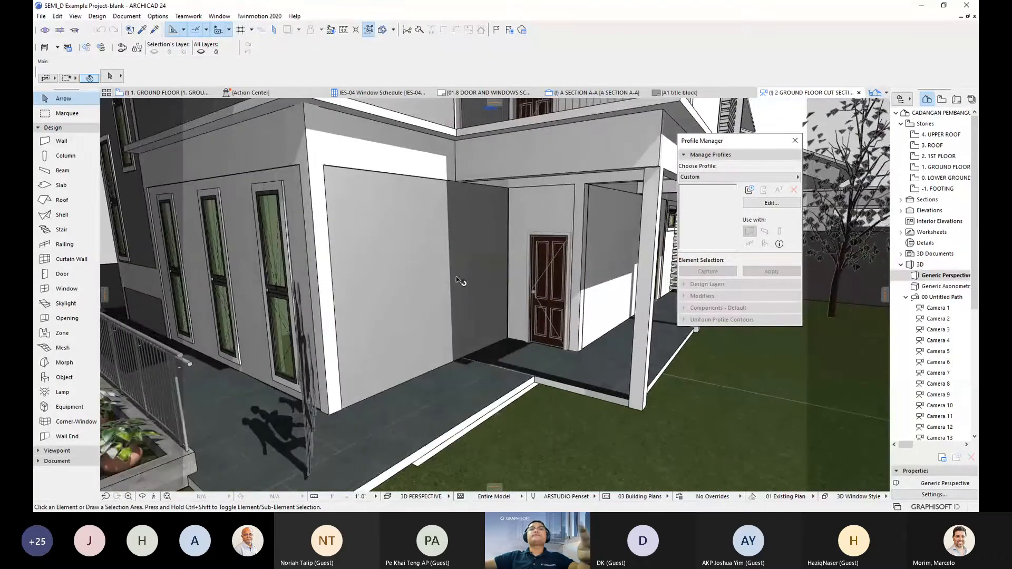
# - Capture the front porch wall's profile into the Profile Manager
pyautogui.click(428, 301)
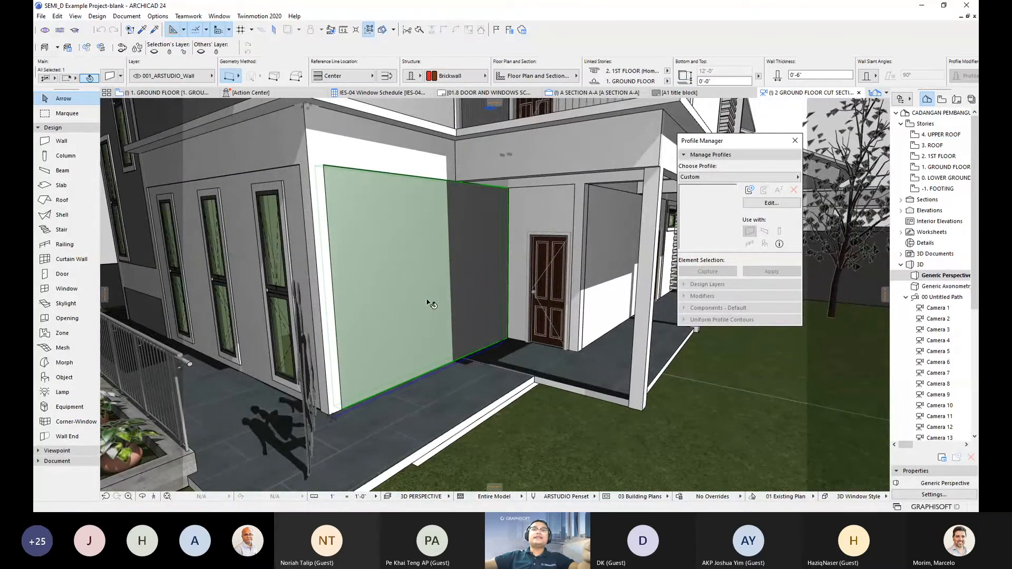
pyautogui.keyDown('shift'); pyautogui.moveTo(462, 355); pyautogui.dragTo(472, 359, button='middle'); pyautogui.keyUp('shift')
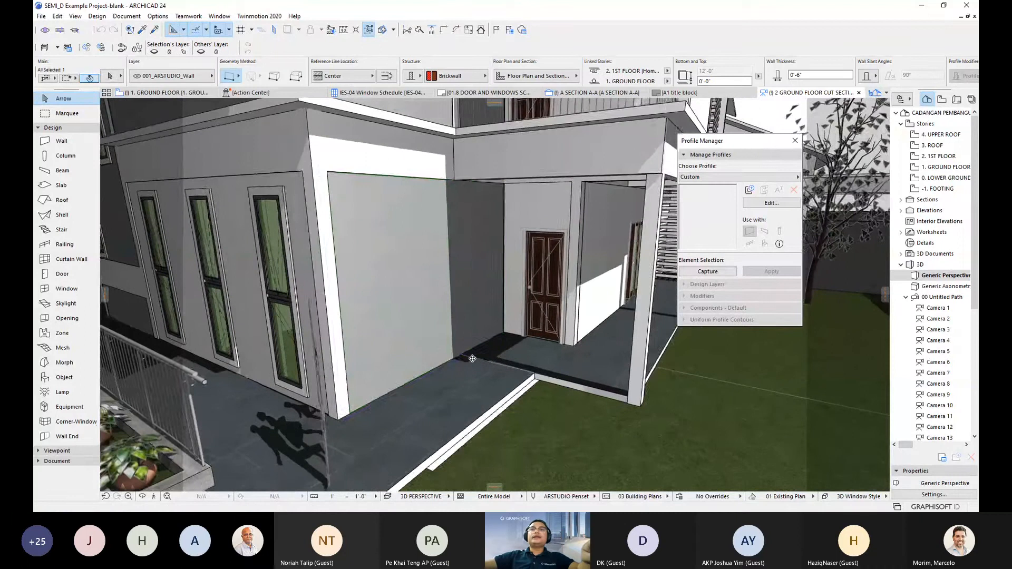
pyautogui.click(716, 272)
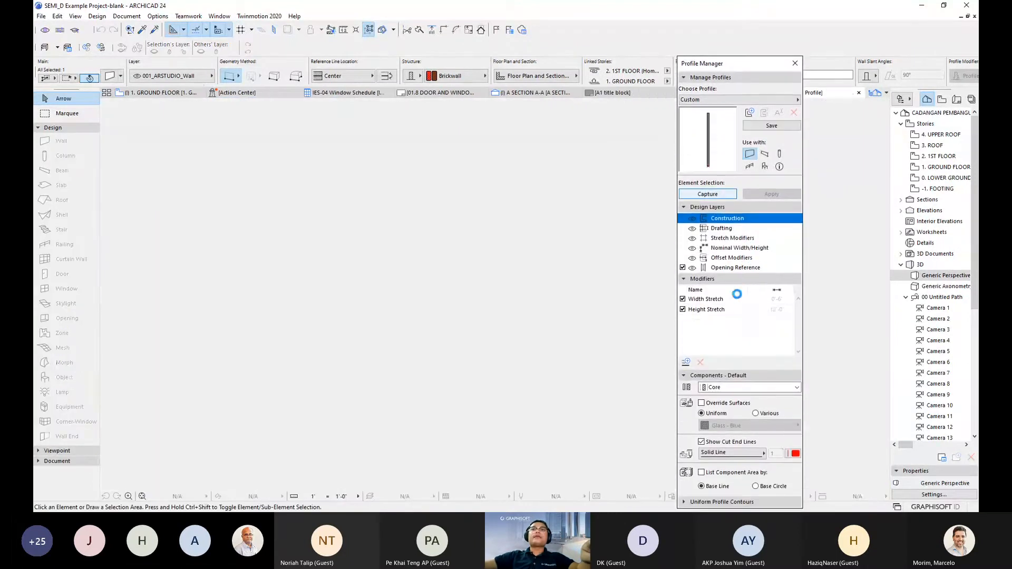
pyautogui.scroll(3, 505, 314)
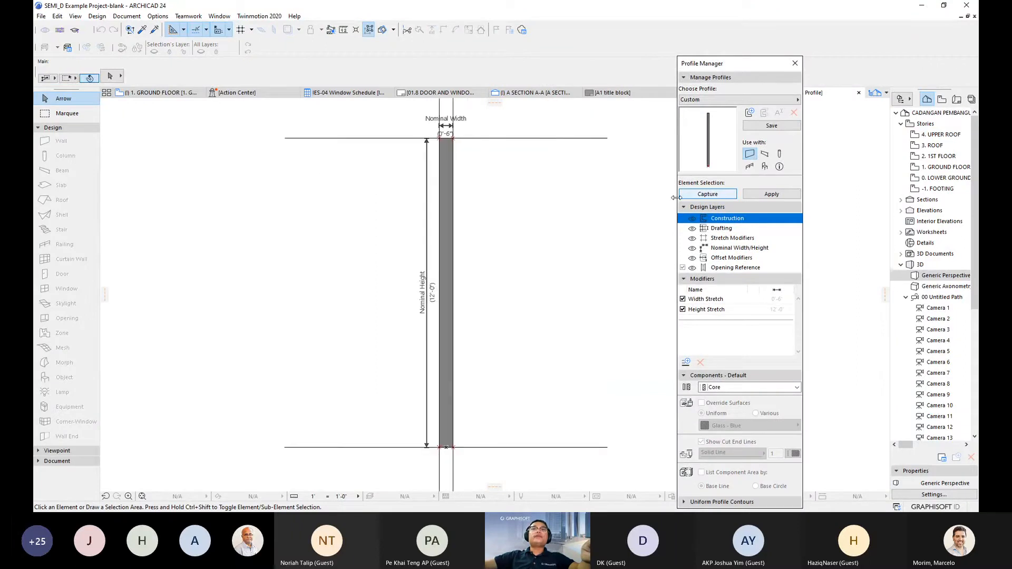
pyautogui.moveTo(732, 63); pyautogui.dragTo(750, 68)
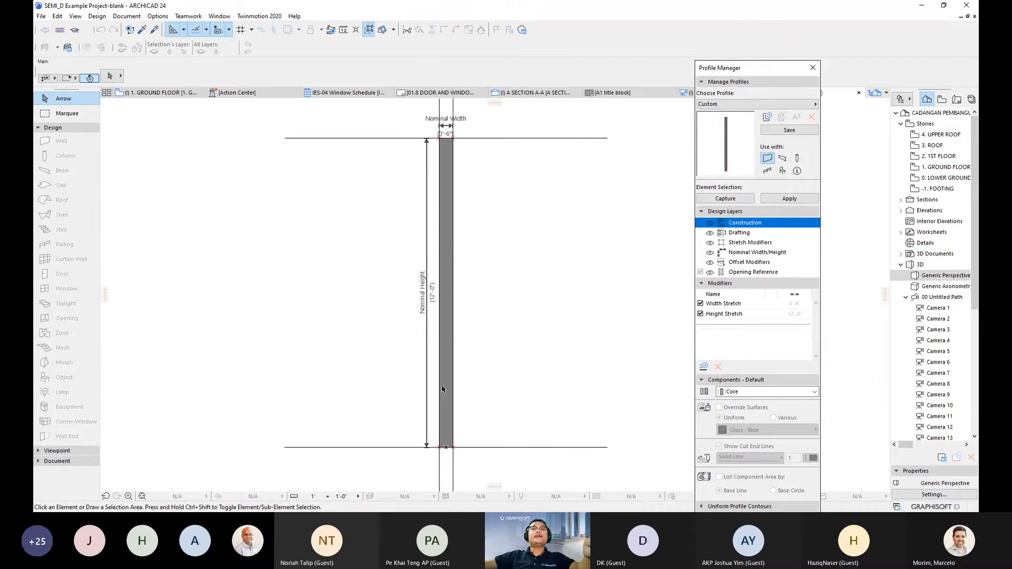
# - Pan and zoom around the captured 0'-6" by 12'-0" wall profile in the editor
pyautogui.scroll(1, 471, 233)
pyautogui.moveTo(470, 233); pyautogui.dragTo(494, 269, button='middle')
pyautogui.moveTo(474, 328); pyautogui.dragTo(478, 297, button='middle')
pyautogui.scroll(-1, 485, 343)
pyautogui.moveTo(491, 349); pyautogui.dragTo(491, 316, button='middle')
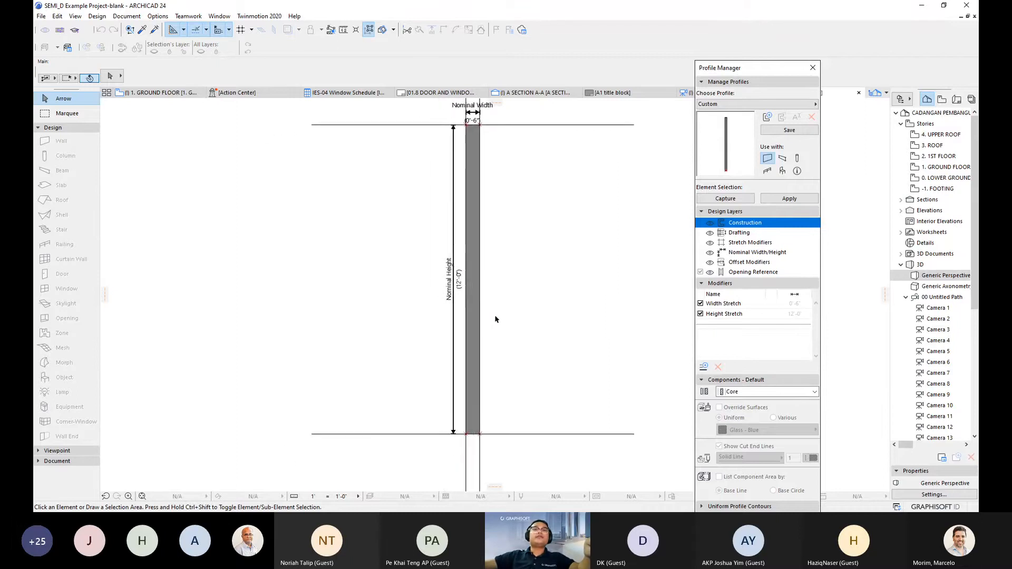
pyautogui.scroll(2, 464, 287)
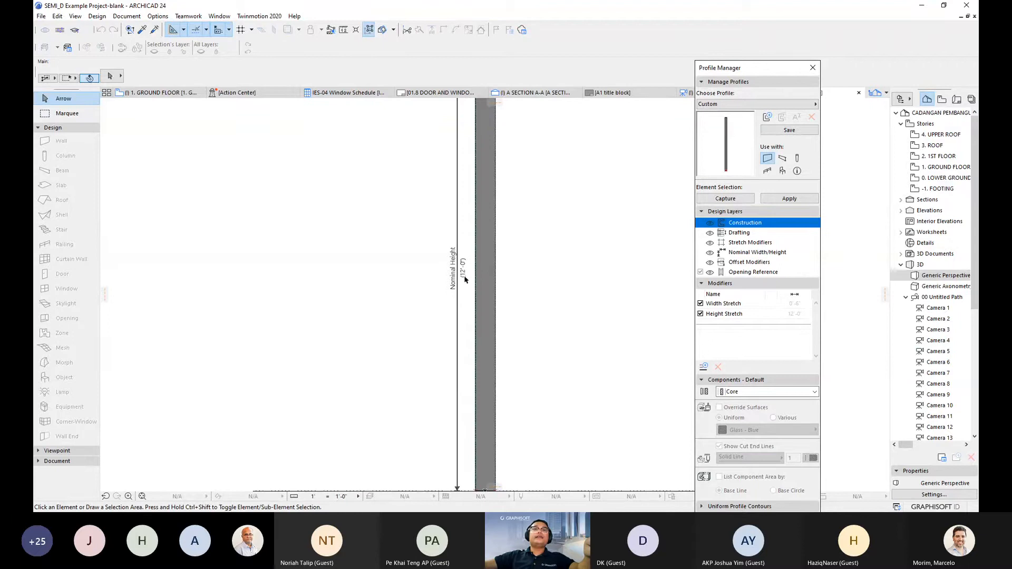
pyautogui.scroll(-2, 469, 237)
pyautogui.scroll(3, 479, 185)
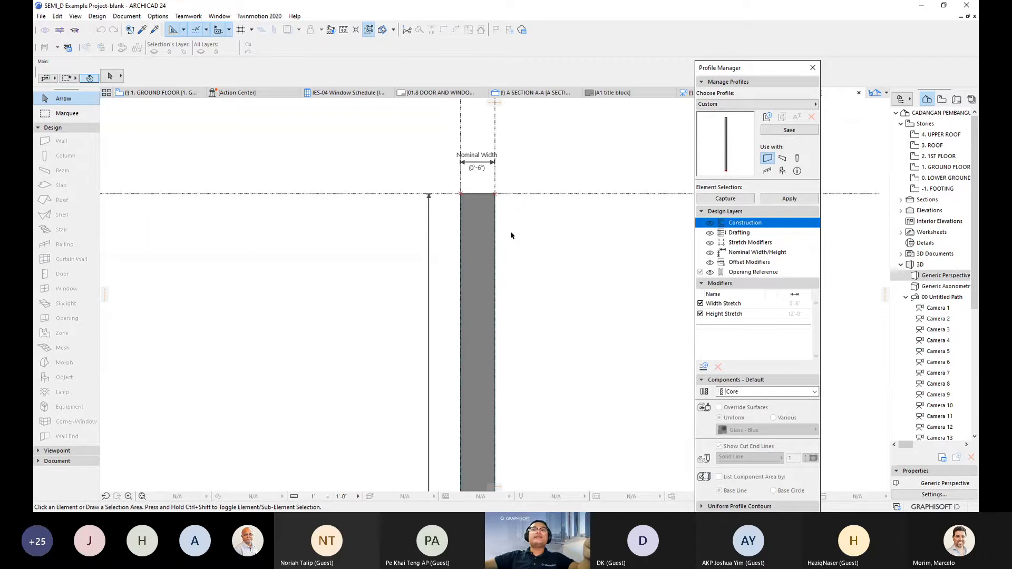
pyautogui.moveTo(511, 285); pyautogui.dragTo(515, 291, button='middle')
pyautogui.scroll(-1, 518, 306)
pyautogui.moveTo(540, 372); pyautogui.dragTo(503, 258, button='middle')
pyautogui.scroll(-1, 540, 291)
pyautogui.moveTo(537, 291); pyautogui.dragTo(533, 285, button='middle')
pyautogui.moveTo(551, 328); pyautogui.dragTo(520, 311, button='middle')
# - Zoom toward the top of the wall profile and collapse the Design toolbox group
pyautogui.scroll(-1, 535, 319)
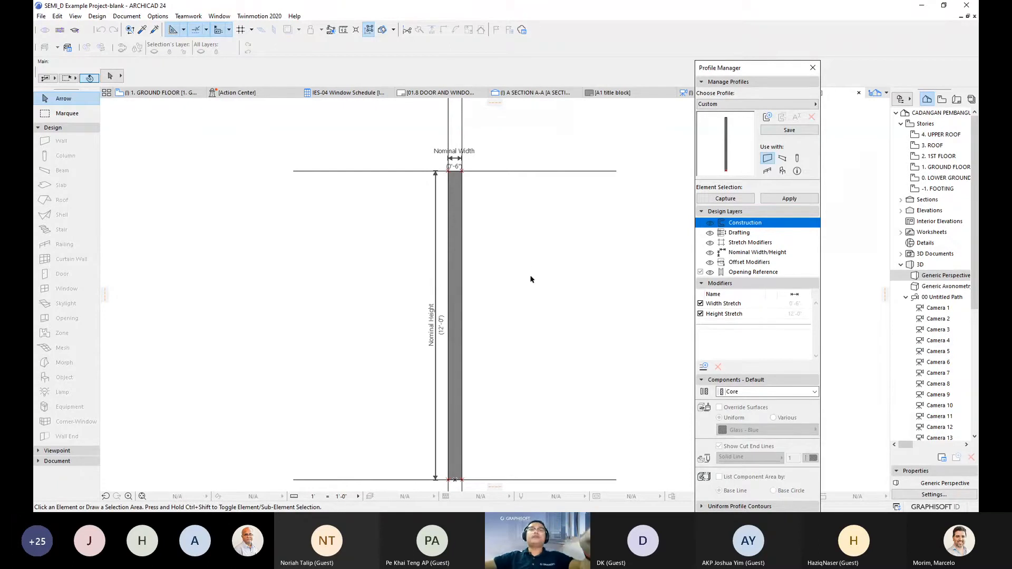
pyautogui.scroll(2, 476, 185)
pyautogui.scroll(-3, 477, 185)
pyautogui.moveTo(480, 198); pyautogui.dragTo(477, 193, button='middle')
pyautogui.scroll(3, 440, 316)
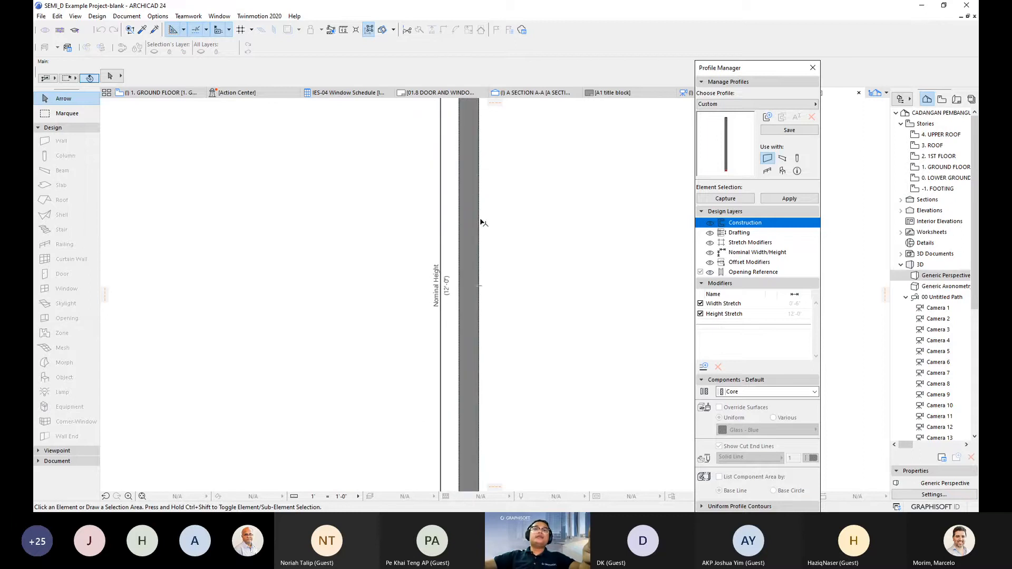
pyautogui.scroll(-2, 480, 221)
pyautogui.moveTo(481, 219); pyautogui.dragTo(491, 276, button='middle')
pyautogui.scroll(3, 493, 206)
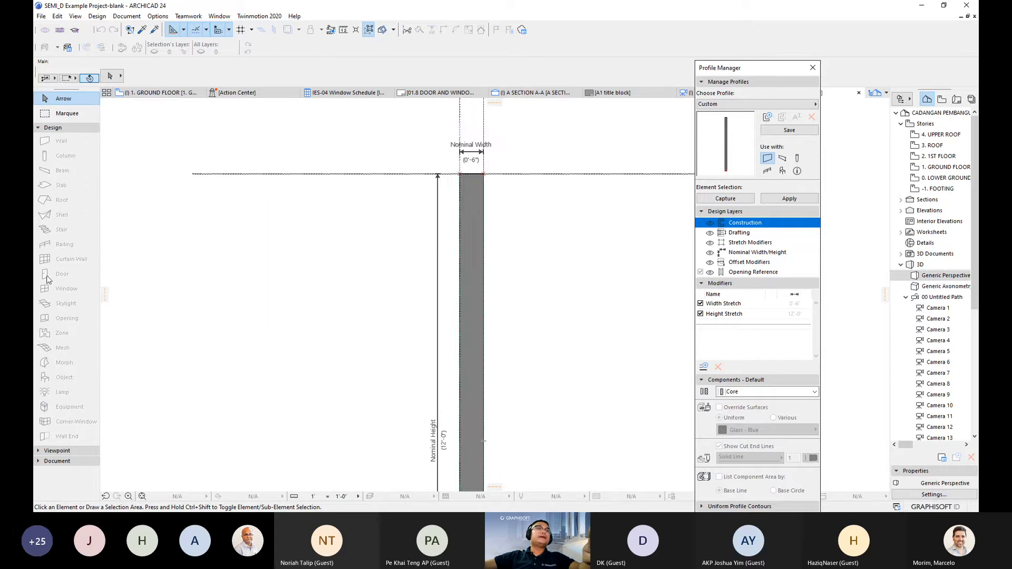
pyautogui.click(62, 128)
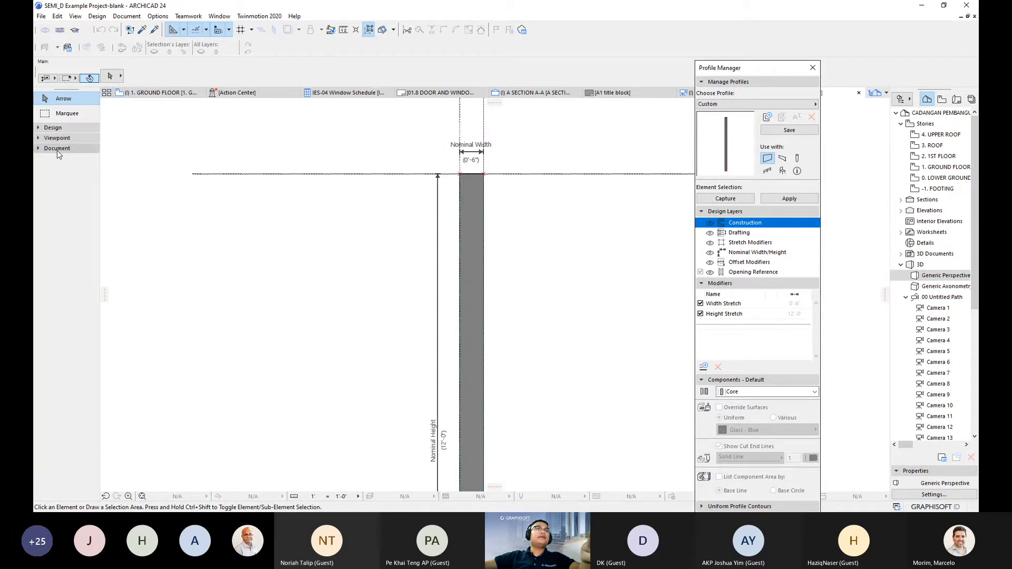
# - Activate the rectangular Fill tool with the IF-04 Fiberboard fill pattern
pyautogui.click(57, 150)
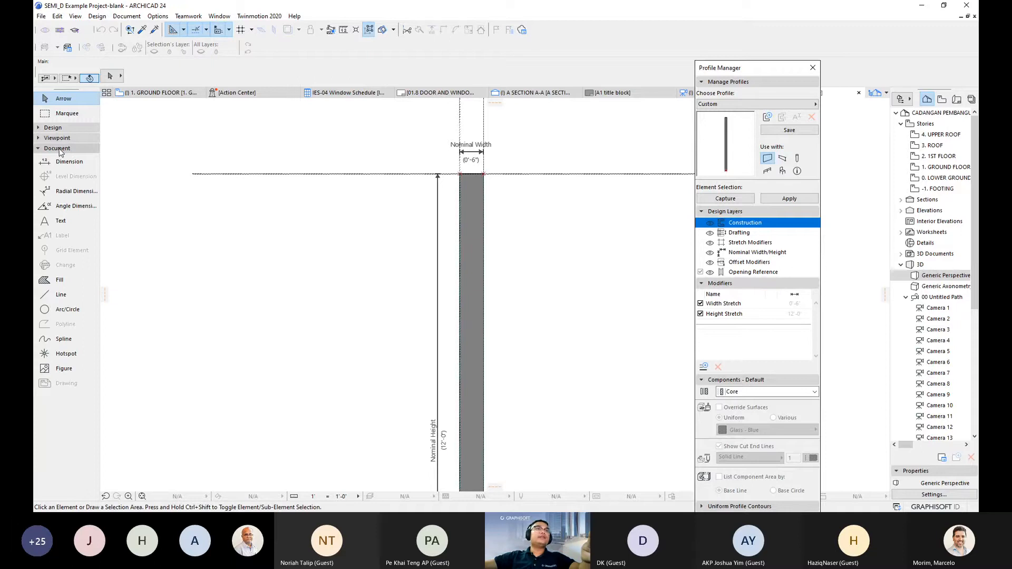
pyautogui.click(61, 281)
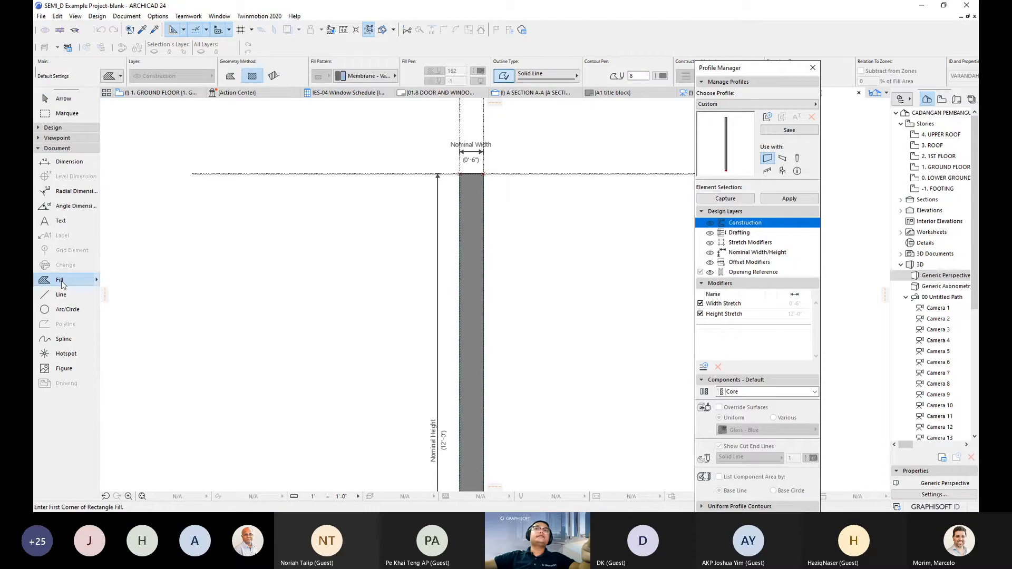
pyautogui.click(371, 76)
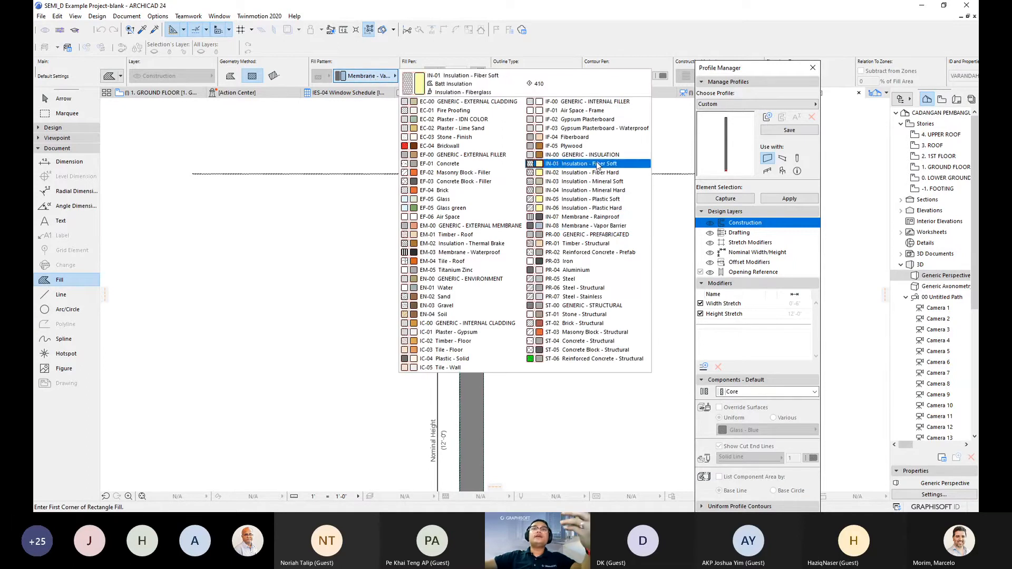
pyautogui.click(592, 137)
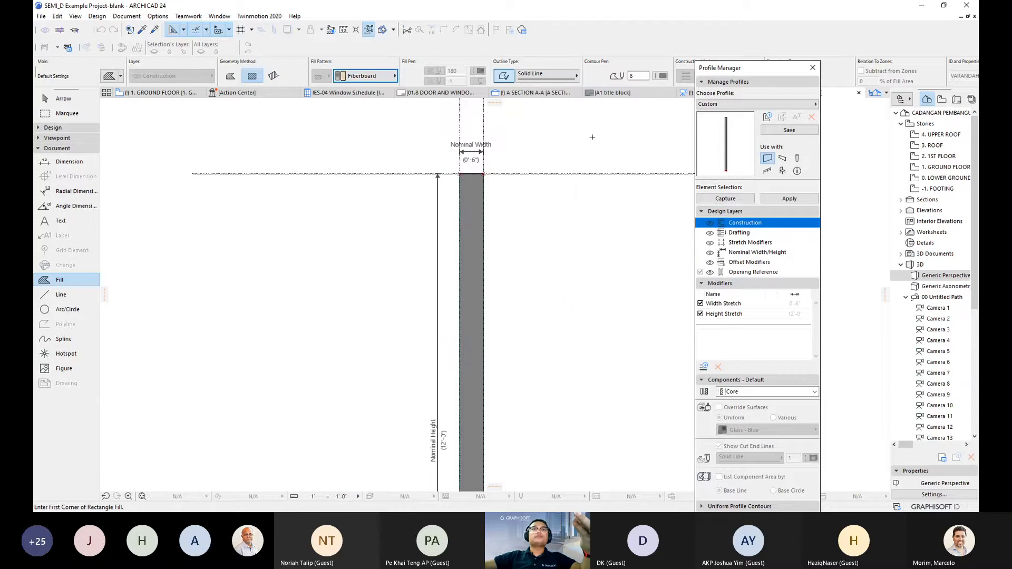
pyautogui.click(369, 76)
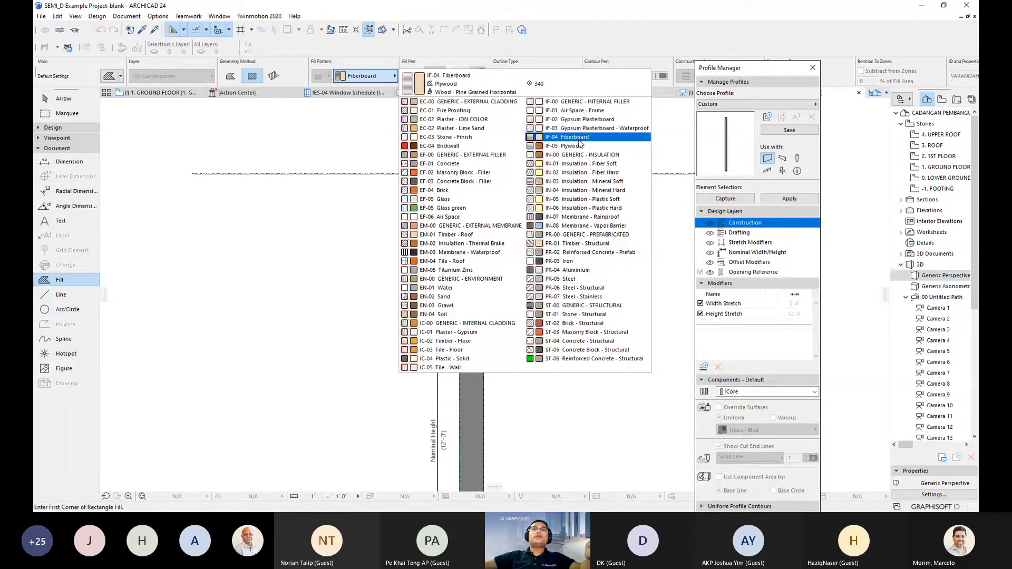
pyautogui.click(579, 140)
# - Start a rectangle fill at the top-right corner of the profile column
pyautogui.scroll(3, 499, 254)
pyautogui.moveTo(501, 252); pyautogui.dragTo(464, 270, button='middle')
pyautogui.scroll(2, 474, 201)
pyautogui.moveTo(474, 203)
pyautogui.mouseDown(button='middle')
pyautogui.moveTo(457, 260)
pyautogui.moveTo(446, 260)
pyautogui.moveTo(437, 208)
pyautogui.mouseUp(button='middle')
pyautogui.scroll(1, 406, 222)
pyautogui.scroll(-4, 413, 223)
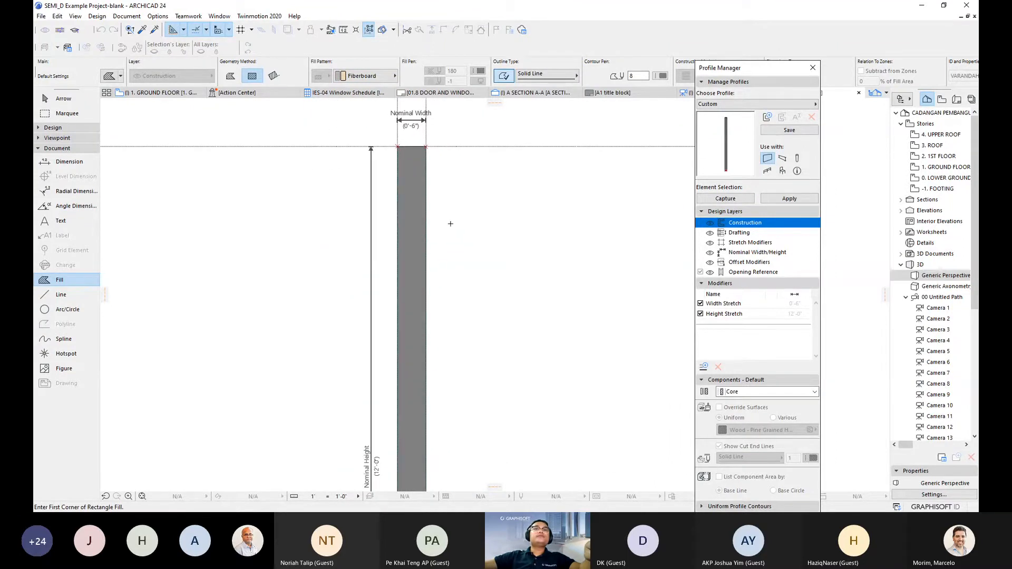
pyautogui.scroll(6, 450, 223)
pyautogui.moveTo(400, 144); pyautogui.dragTo(400, 189, button='middle')
pyautogui.scroll(1, 392, 168)
pyautogui.click(392, 168)
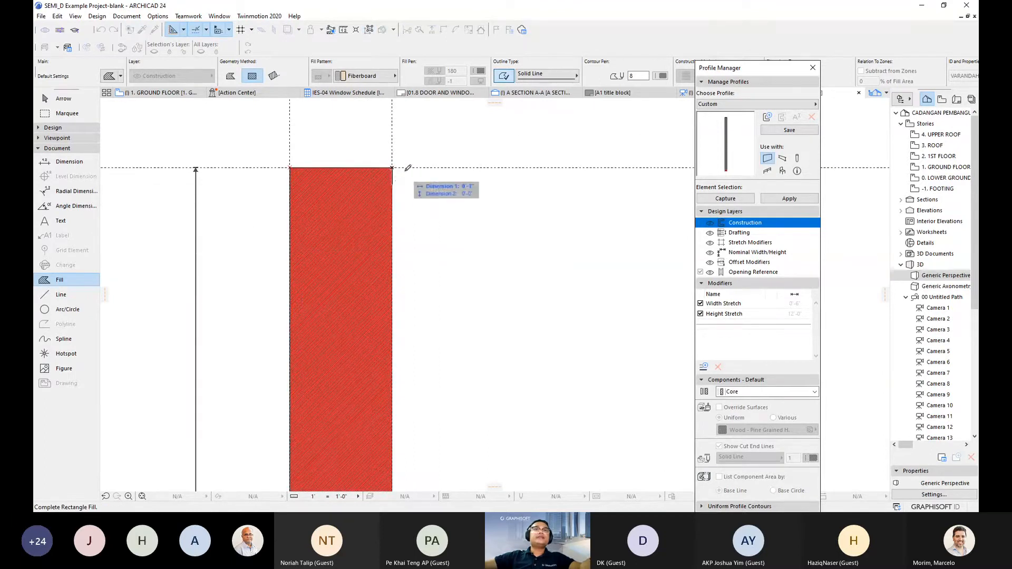
# - Draw the Fiberboard fill 1" wide and 1'-0" tall
pyautogui.moveTo(411, 187); pyautogui.dragTo(424, 195, button='middle')
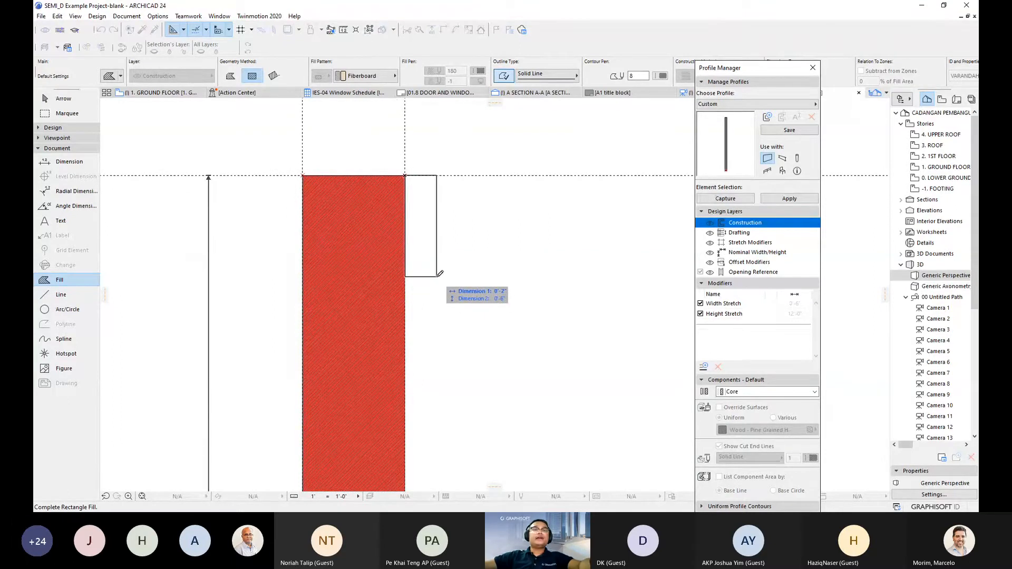
pyautogui.press('Tab')
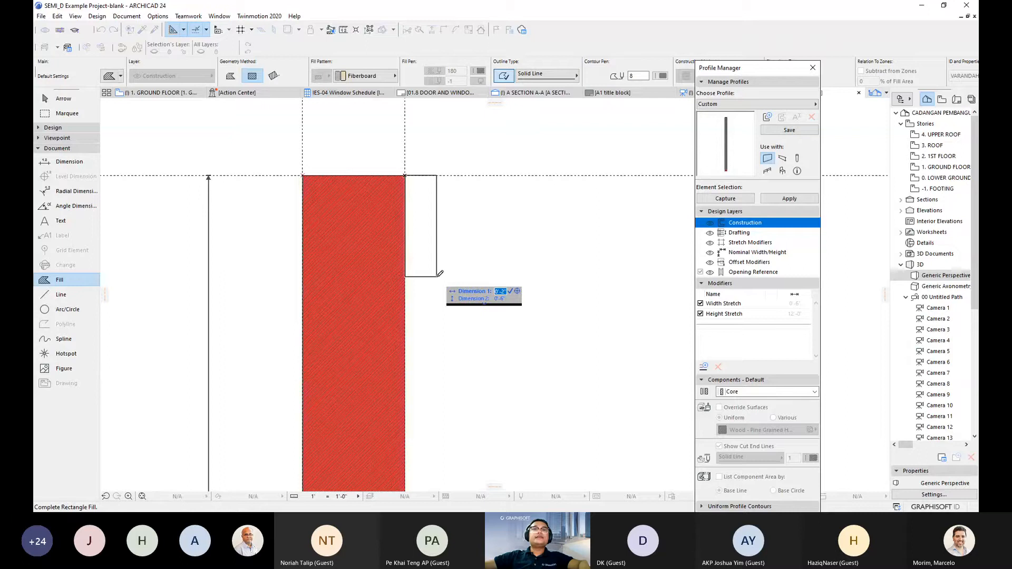
pyautogui.press('Right')
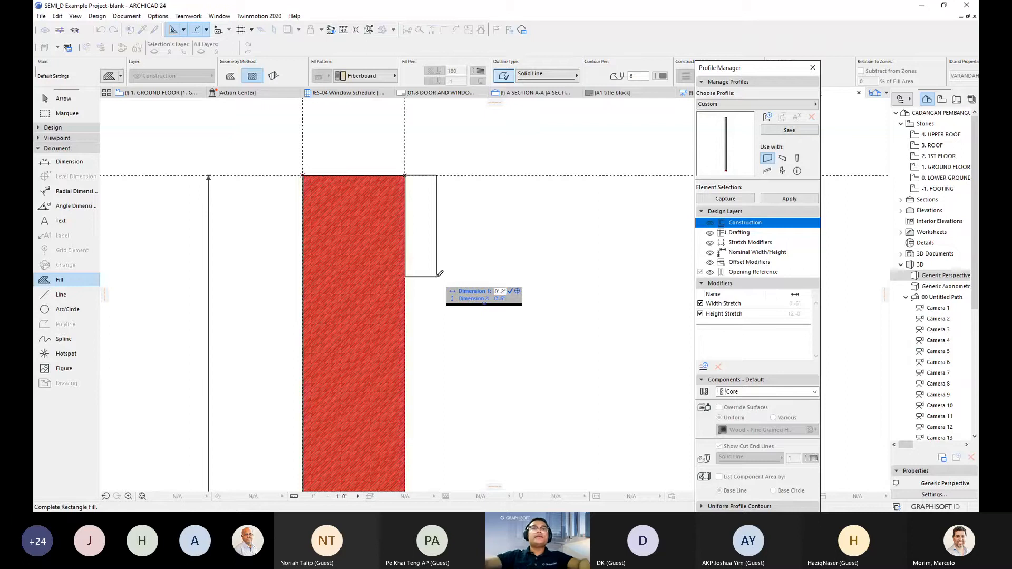
pyautogui.press('BackSpace')
pyautogui.write('1')
pyautogui.press('Tab')
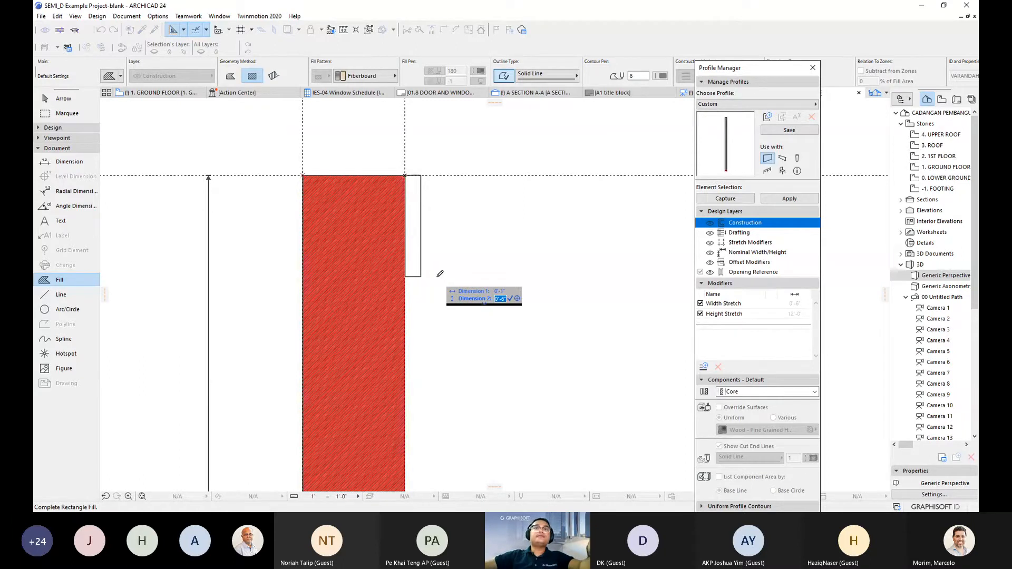
pyautogui.write('1')
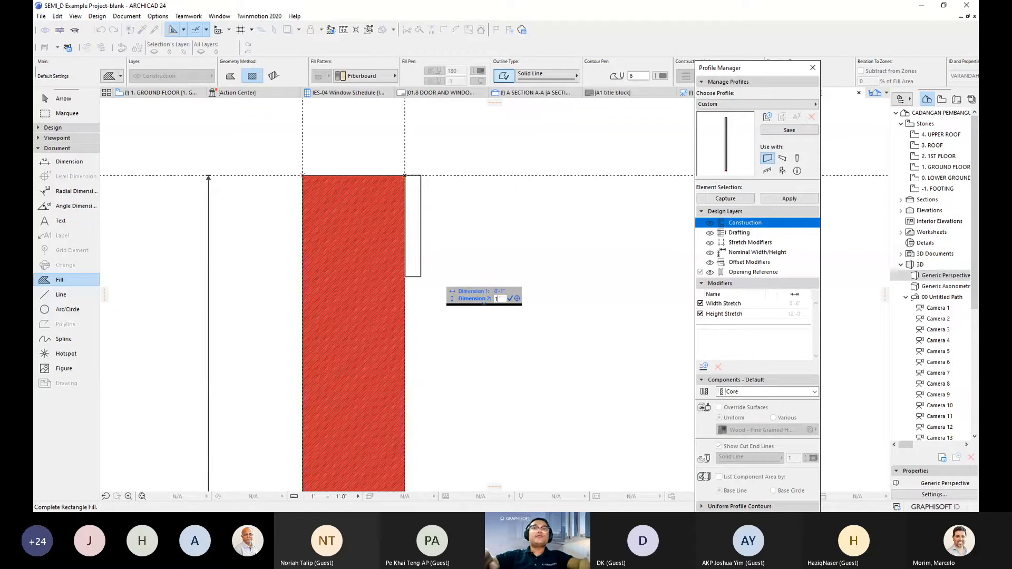
pyautogui.press('Tab')
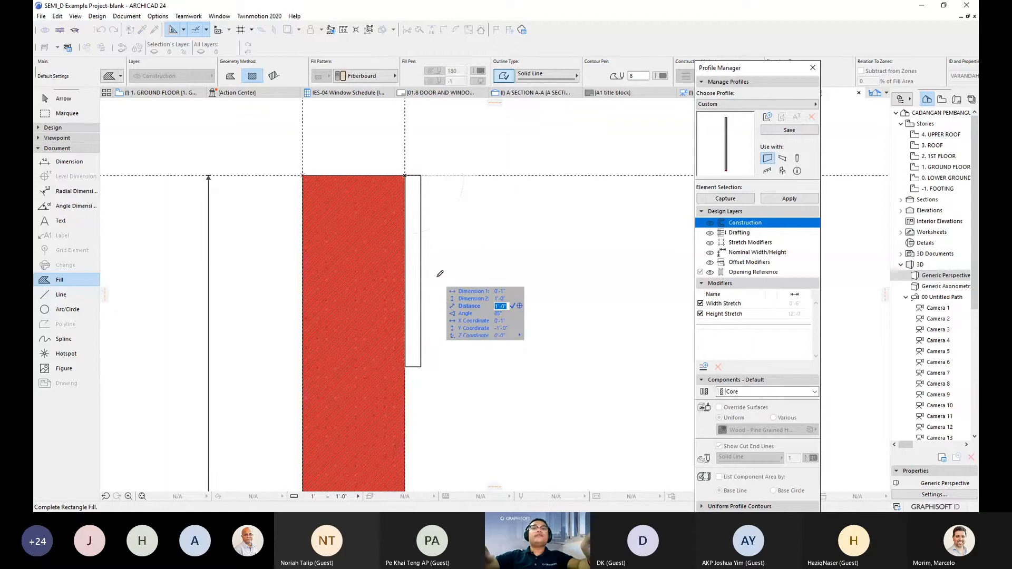
pyautogui.press('Return')
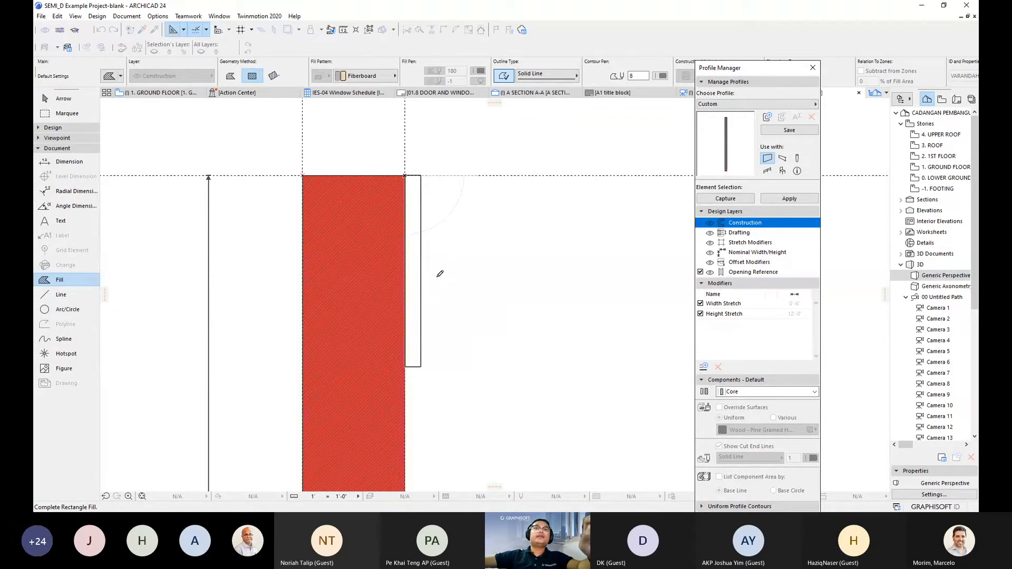
# - Select the new narrow Fiberboard strip with the Arrow tool
pyautogui.scroll(-2, 424, 274)
pyautogui.moveTo(424, 274); pyautogui.dragTo(389, 286, button='middle')
pyautogui.press('Escape')
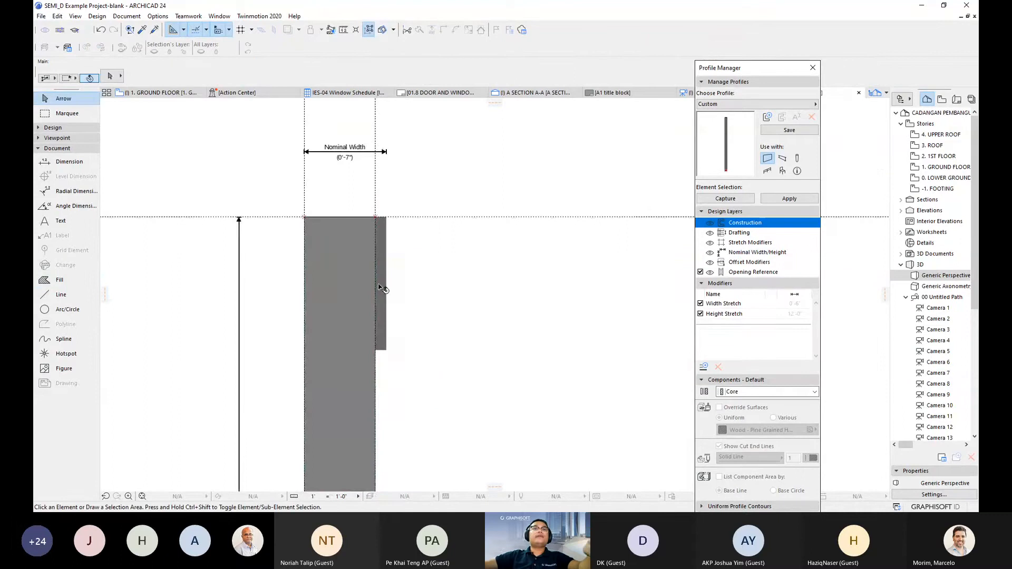
pyautogui.scroll(3, 382, 285)
pyautogui.click(384, 283)
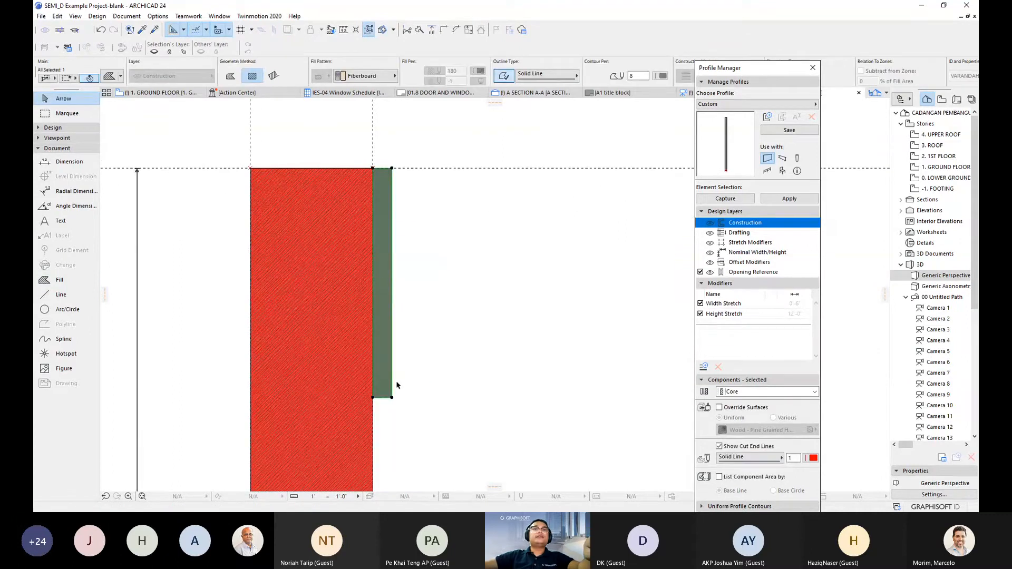
pyautogui.scroll(-2, 388, 273)
pyautogui.scroll(-2, 390, 272)
# - Centre the view on the selected strip and invoke Rotate with Ctrl+E
pyautogui.moveTo(405, 268); pyautogui.dragTo(436, 264, button='middle')
pyautogui.scroll(-1, 434, 228)
pyautogui.scroll(4, 400, 239)
pyautogui.scroll(3, 405, 236)
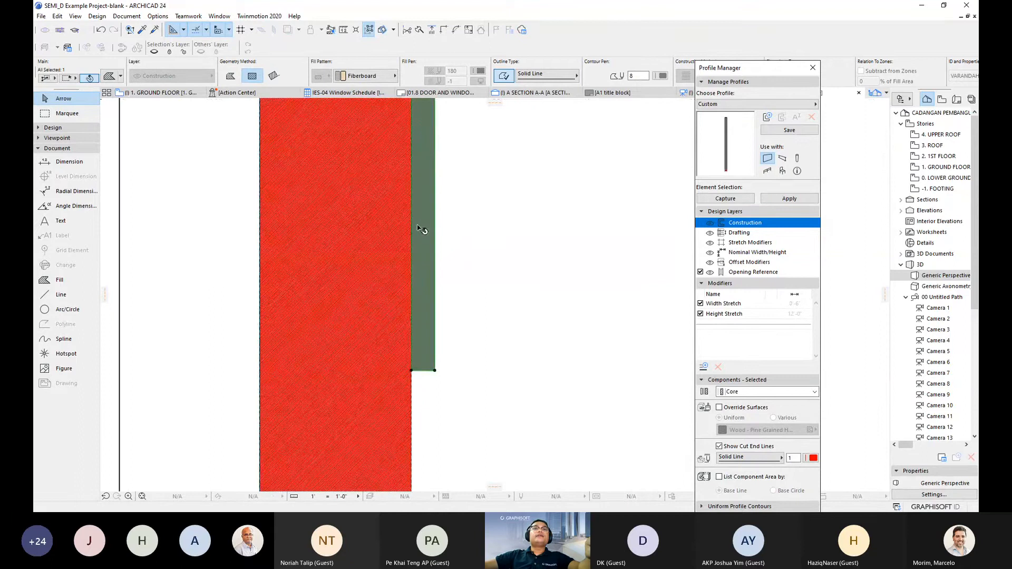
pyautogui.scroll(-2, 416, 272)
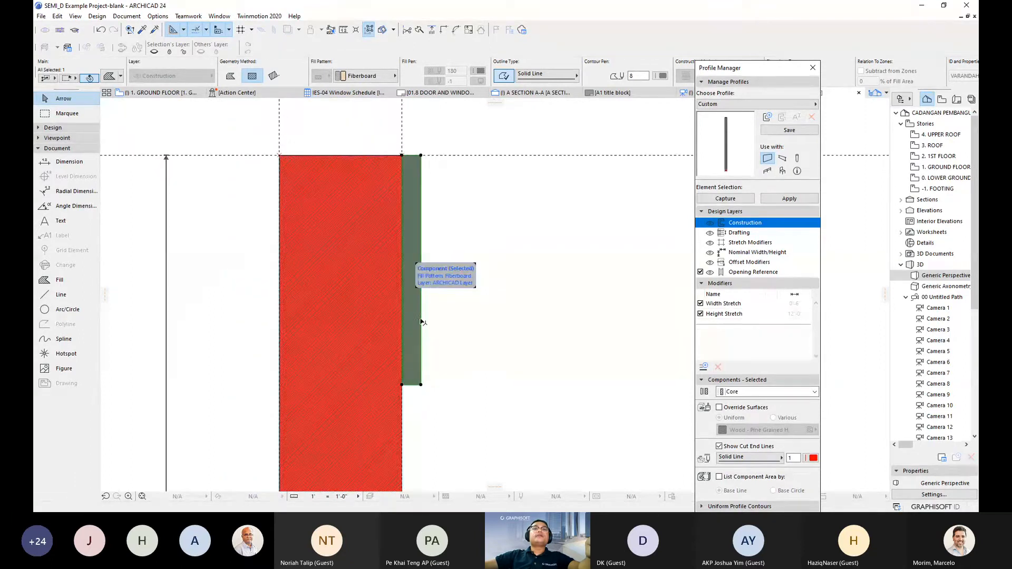
pyautogui.moveTo(409, 298); pyautogui.dragTo(395, 290, button='middle')
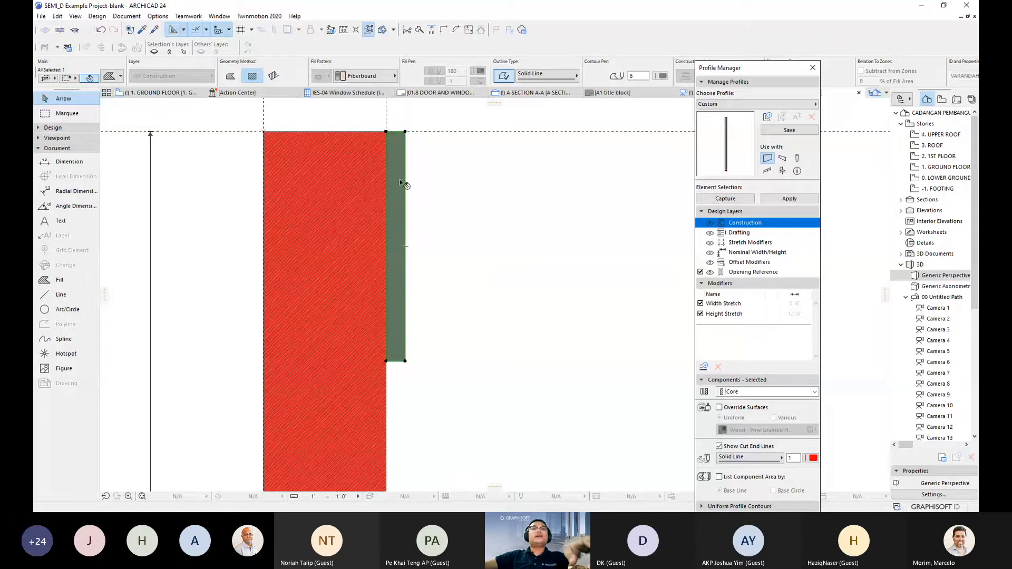
pyautogui.moveTo(401, 185); pyautogui.dragTo(406, 188, button='middle')
pyautogui.scroll(-2, 409, 191)
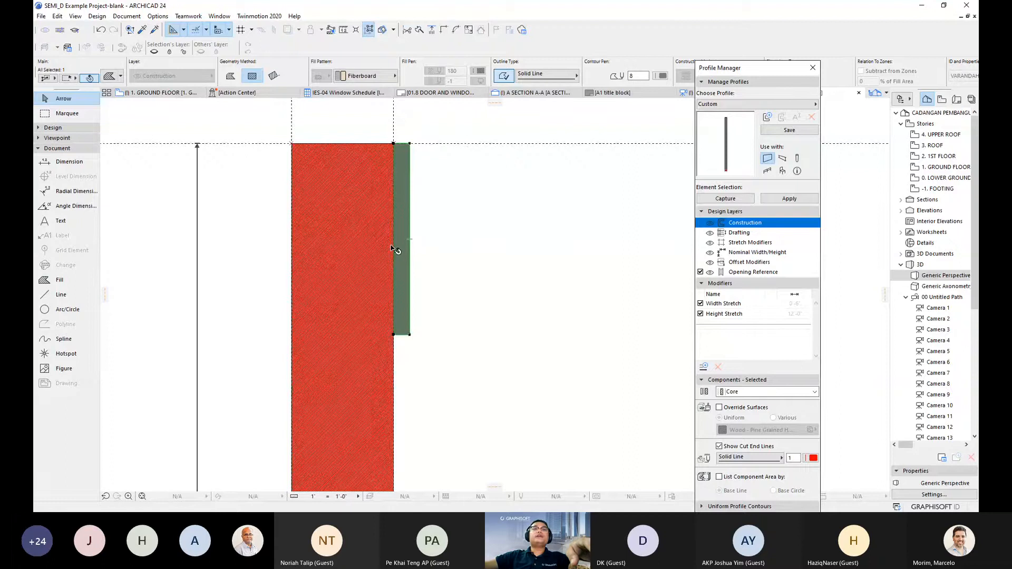
pyautogui.scroll(1, 393, 248)
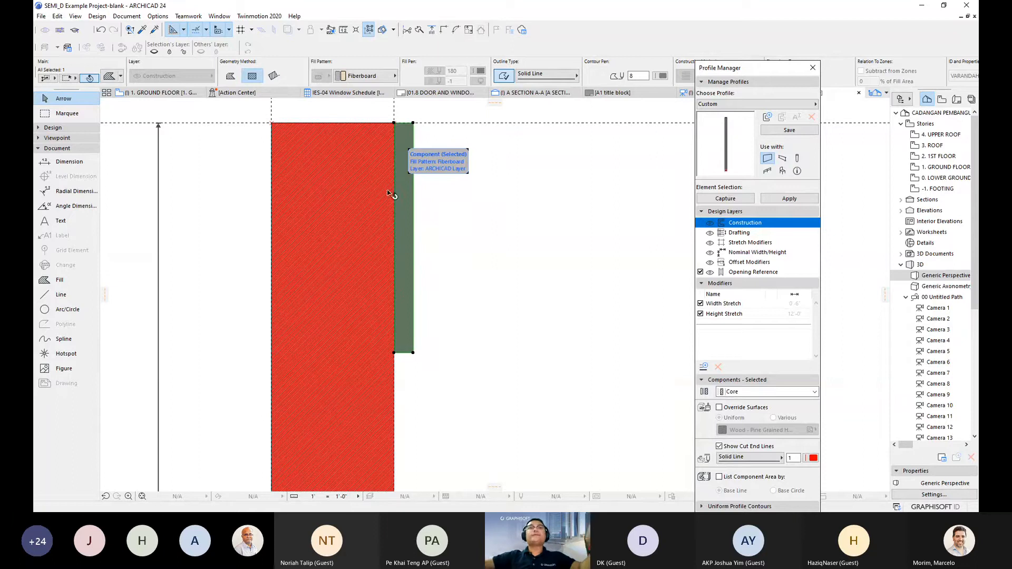
pyautogui.hotkey('ctrl', 'e')
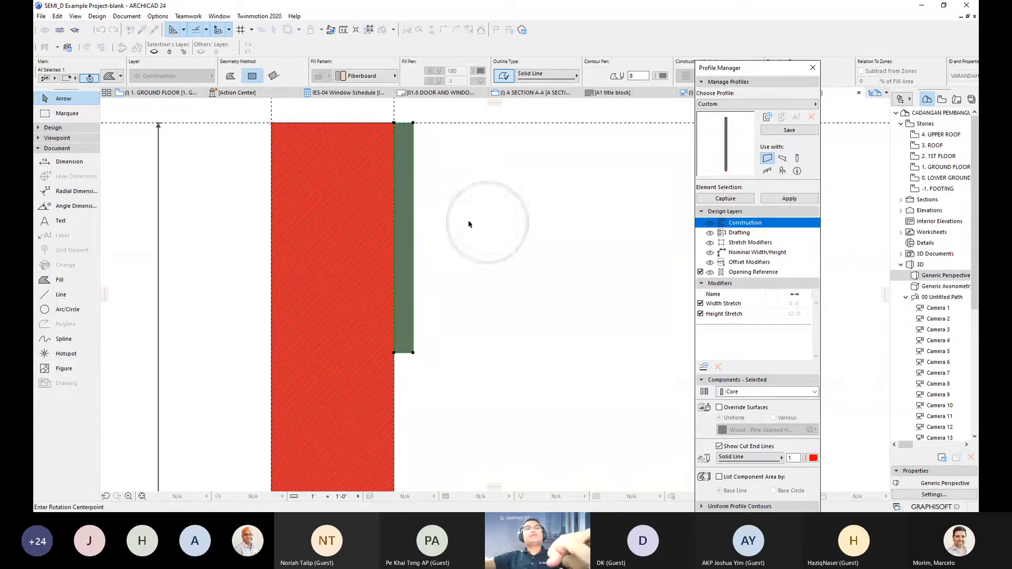
# - Rotate the Fiberboard strip 5° about its top corner via Move > Rotate
pyautogui.rightClick(395, 125)
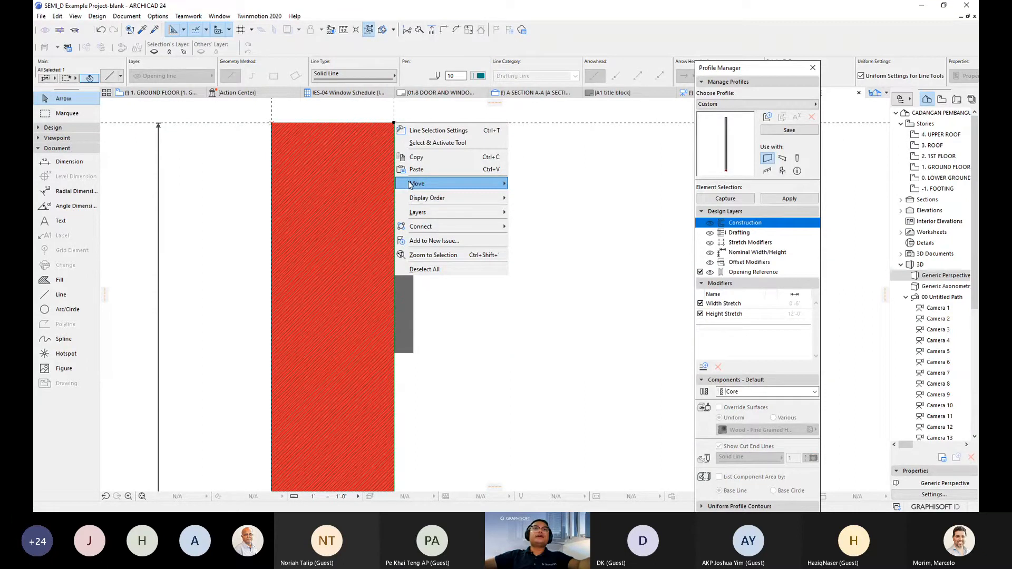
pyautogui.press('Escape')
pyautogui.click(409, 187)
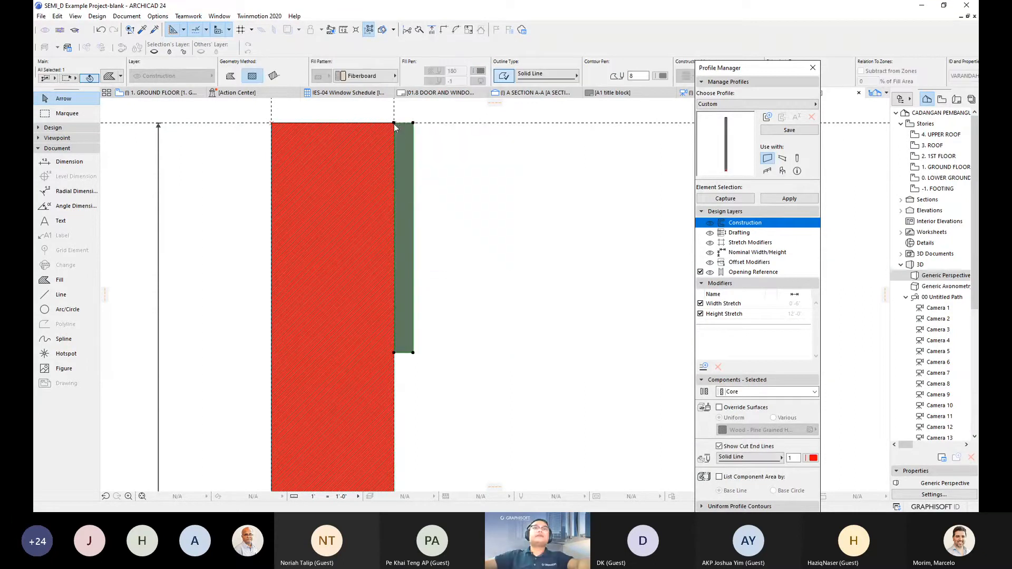
pyautogui.rightClick(394, 125)
pyautogui.moveTo(436, 209)
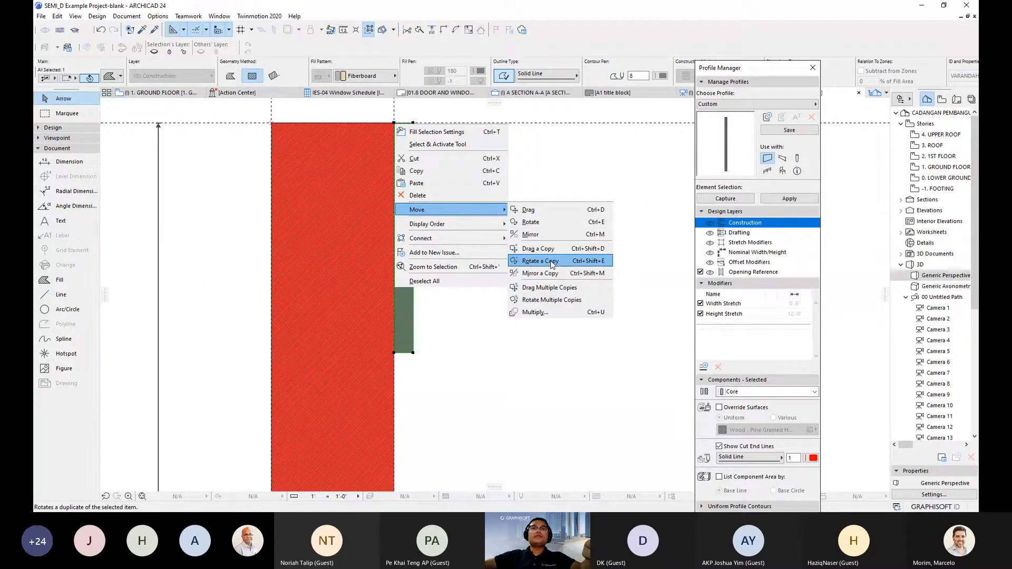
pyautogui.click(539, 223)
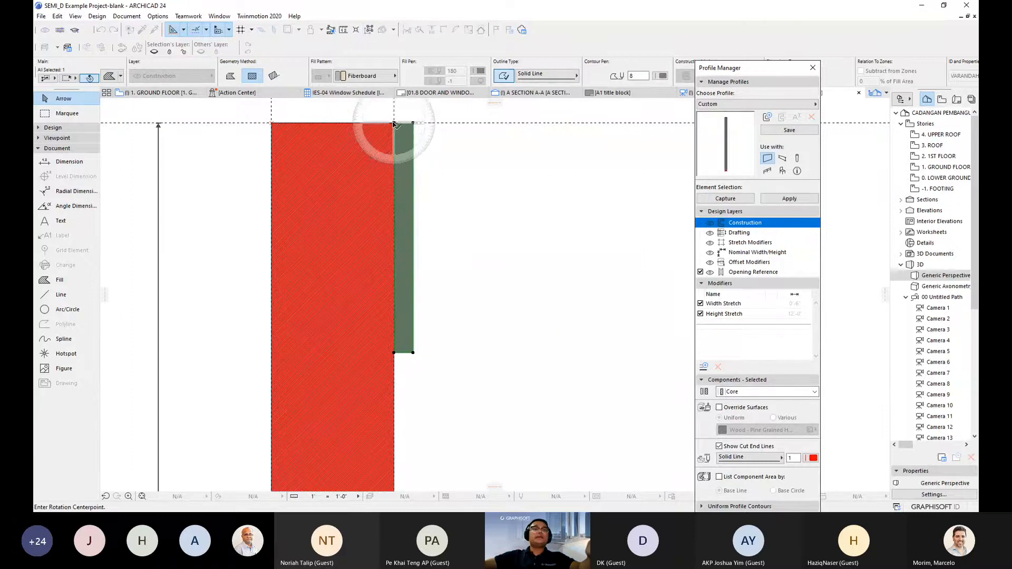
pyautogui.click(395, 123)
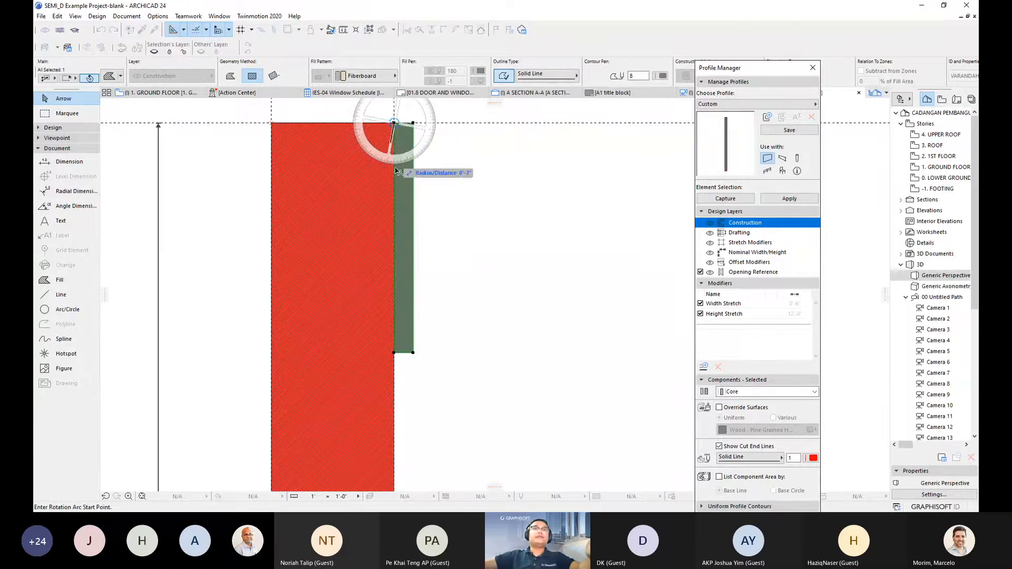
pyautogui.click(393, 370)
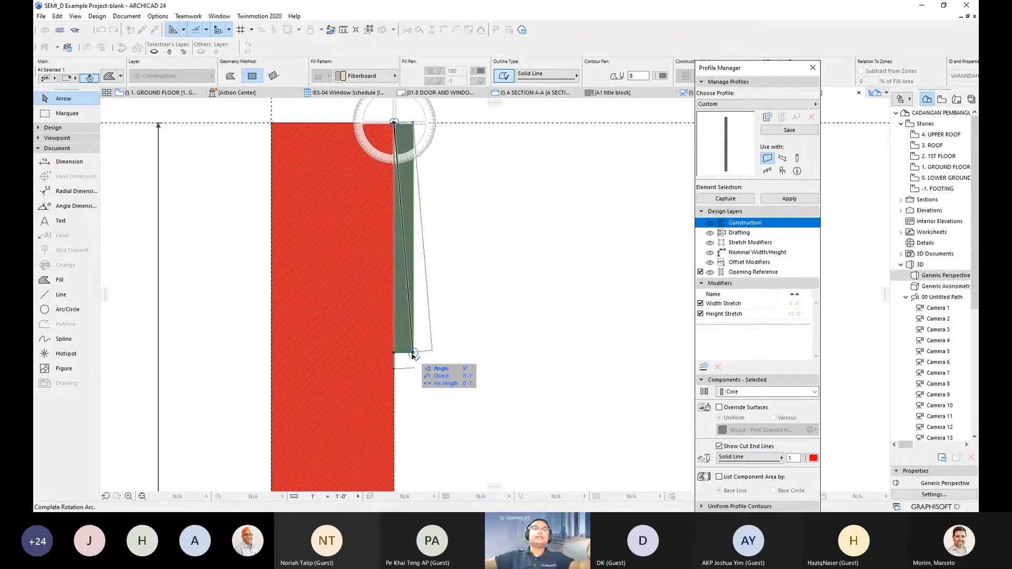
pyautogui.press('Tab')
pyautogui.press('Escape')
pyautogui.click(414, 355)
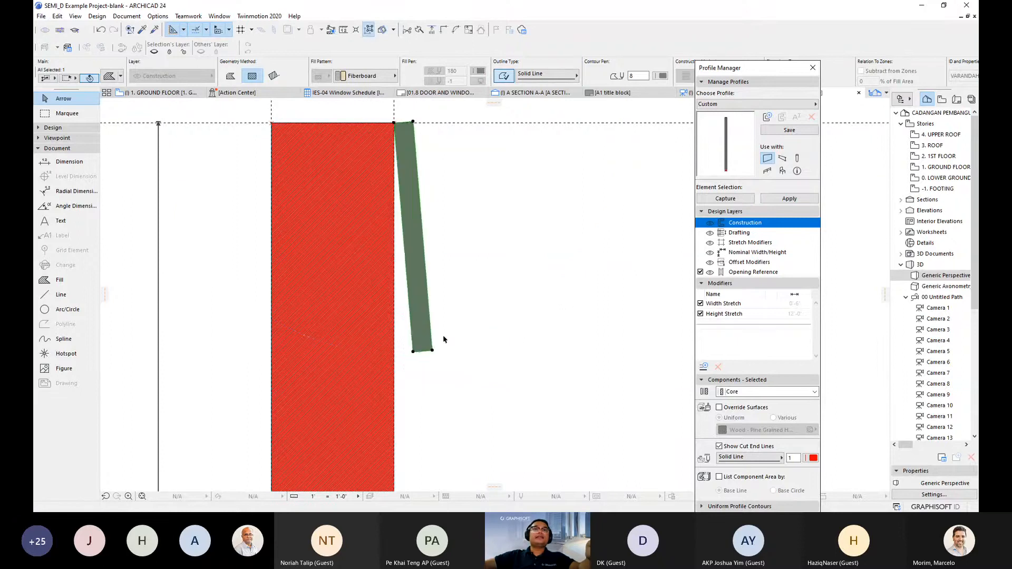
# - Zoom out and recentre the view on the tilted strip
pyautogui.scroll(-3, 441, 335)
pyautogui.moveTo(447, 332); pyautogui.dragTo(410, 255, button='middle')
pyautogui.scroll(-3, 447, 280)
pyautogui.scroll(5, 404, 172)
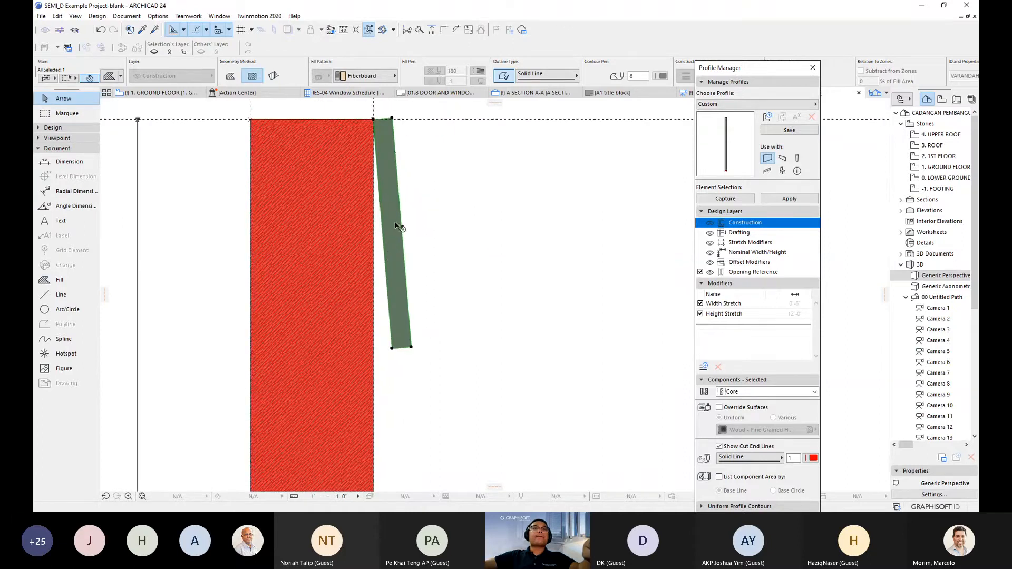
pyautogui.scroll(-1, 396, 226)
pyautogui.moveTo(393, 228); pyautogui.dragTo(440, 233, button='middle')
pyautogui.scroll(2, 385, 241)
pyautogui.scroll(-1, 436, 247)
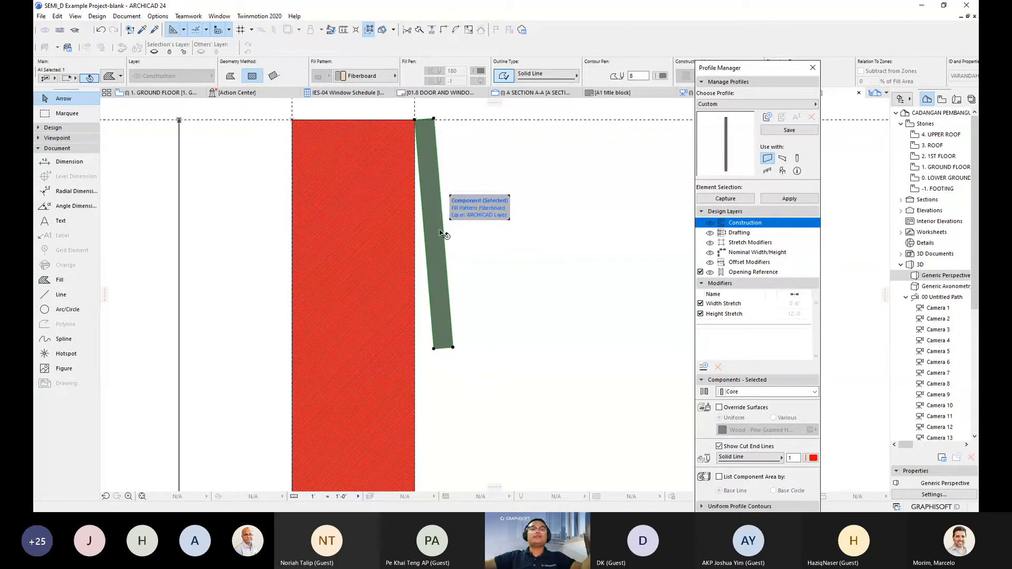
# - Open Multiply and the strip's context menu, then dismiss both without changes
pyautogui.hotkey('ctrl', 'u')
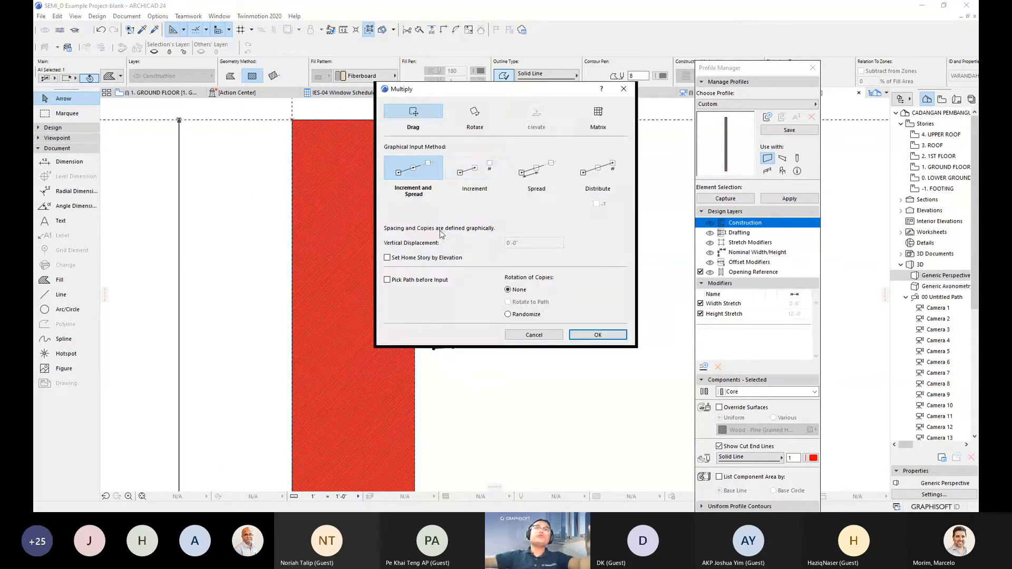
pyautogui.press('Return')
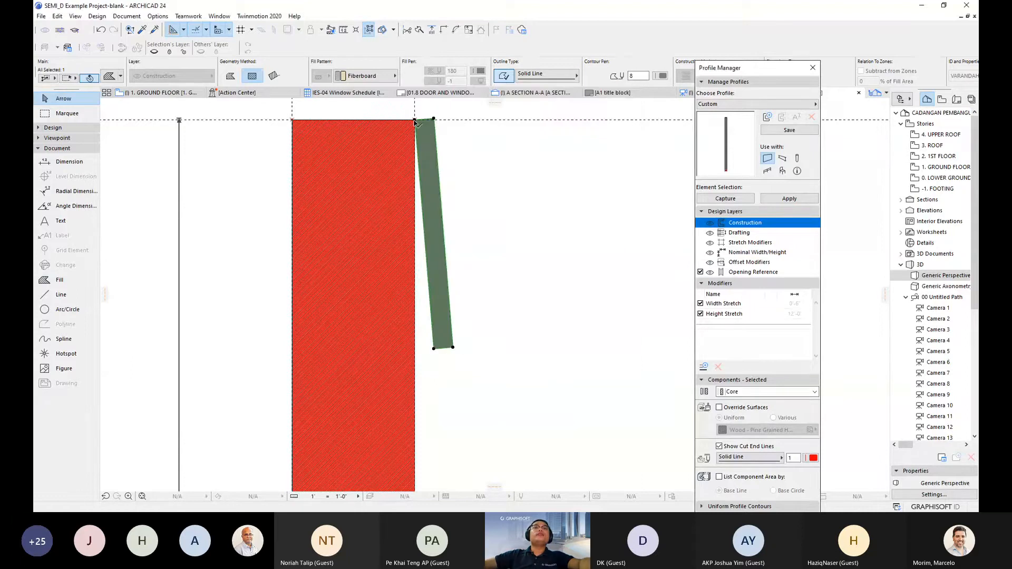
pyautogui.rightClick(414, 123)
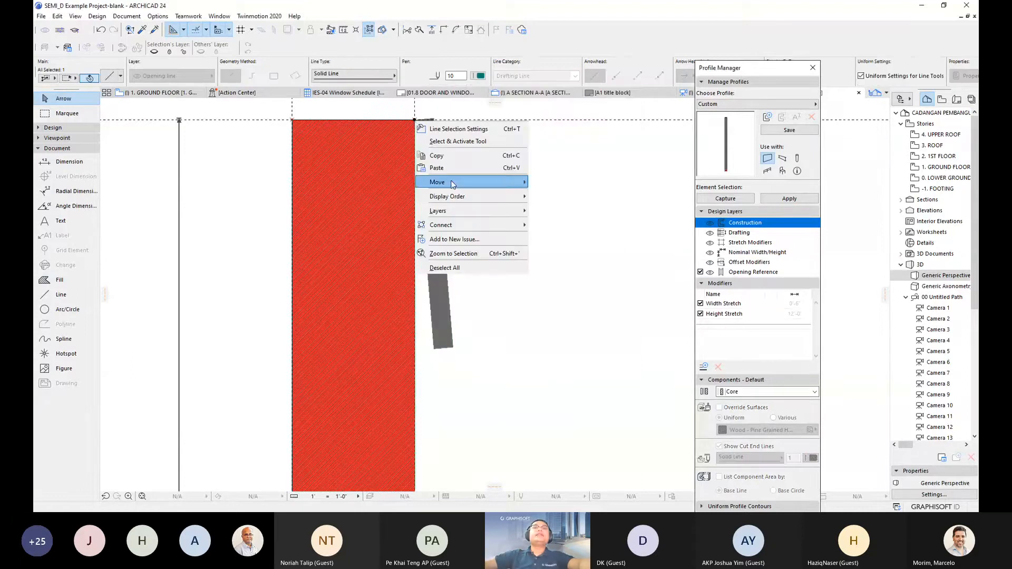
pyautogui.moveTo(452, 184)
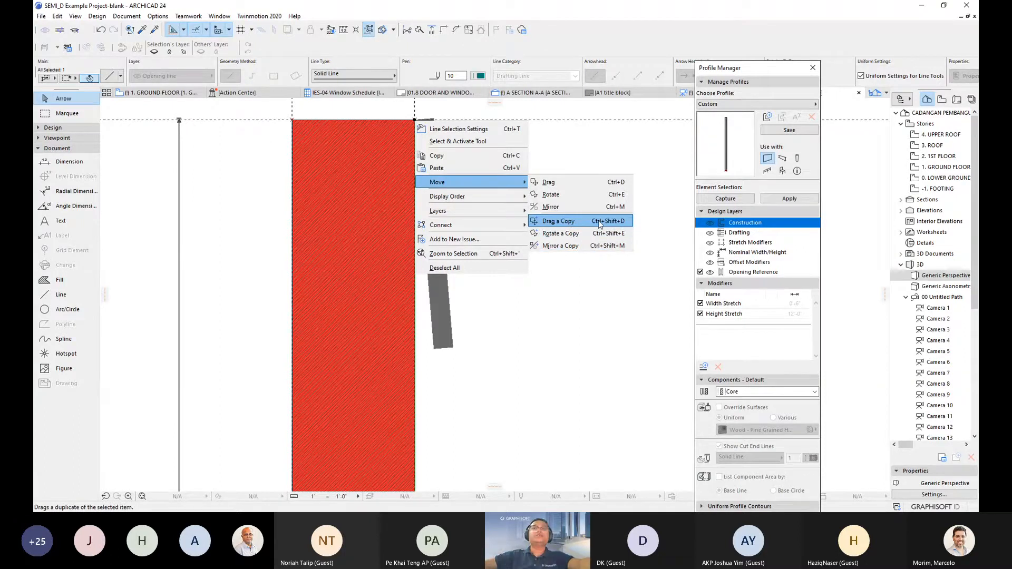
pyautogui.press('Escape')
pyautogui.press('Escape')
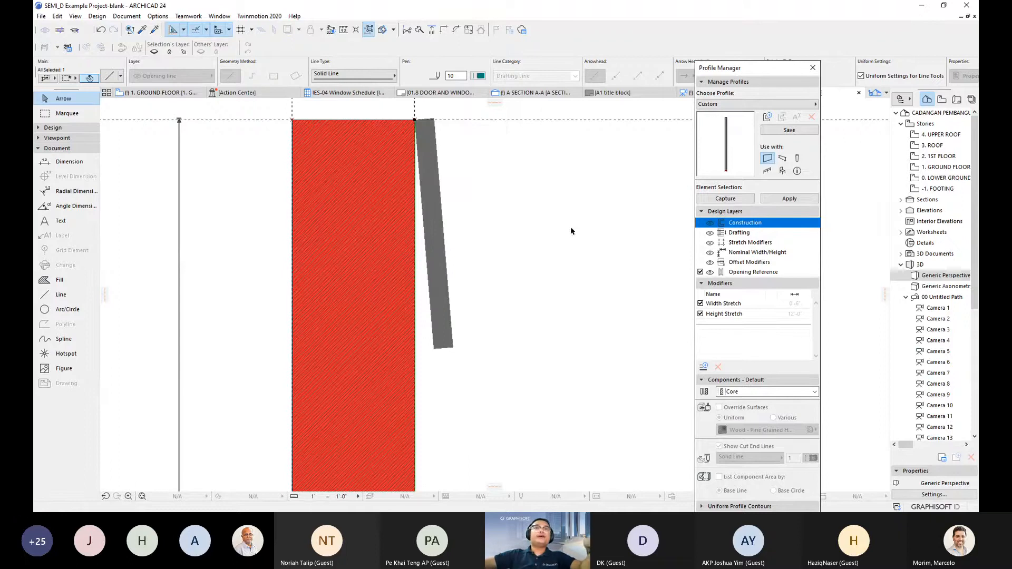
# - Multiply the sloped board with Drag and Spread at 1'-0" spacing, starting from its top
pyautogui.click(421, 125)
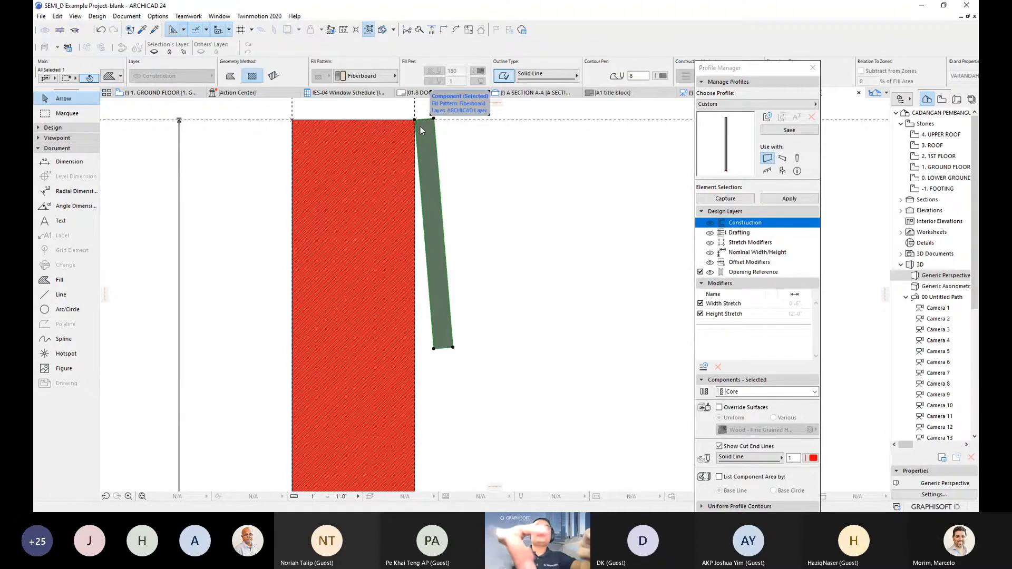
pyautogui.hotkey('ctrl', 'u')
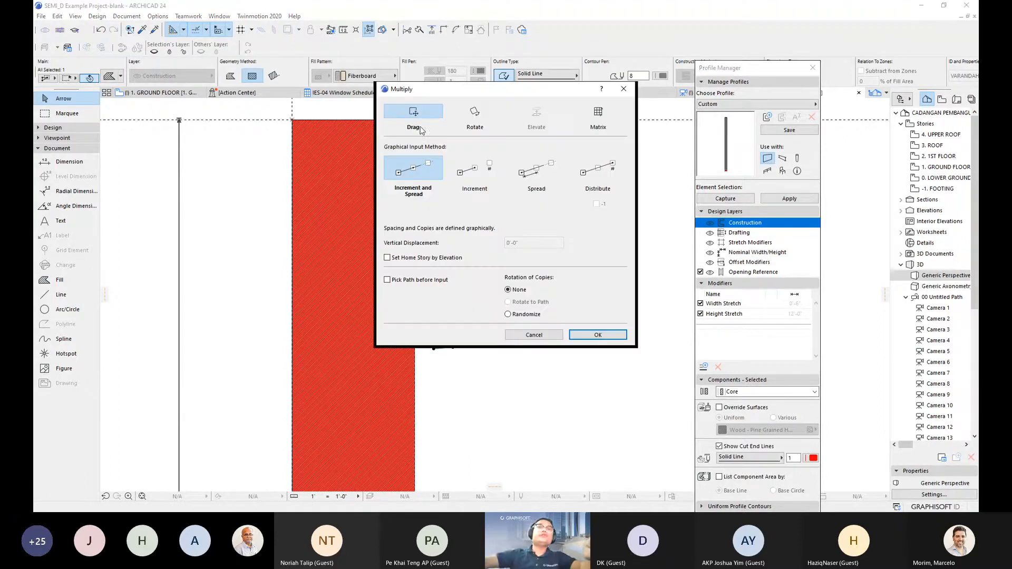
pyautogui.click(529, 175)
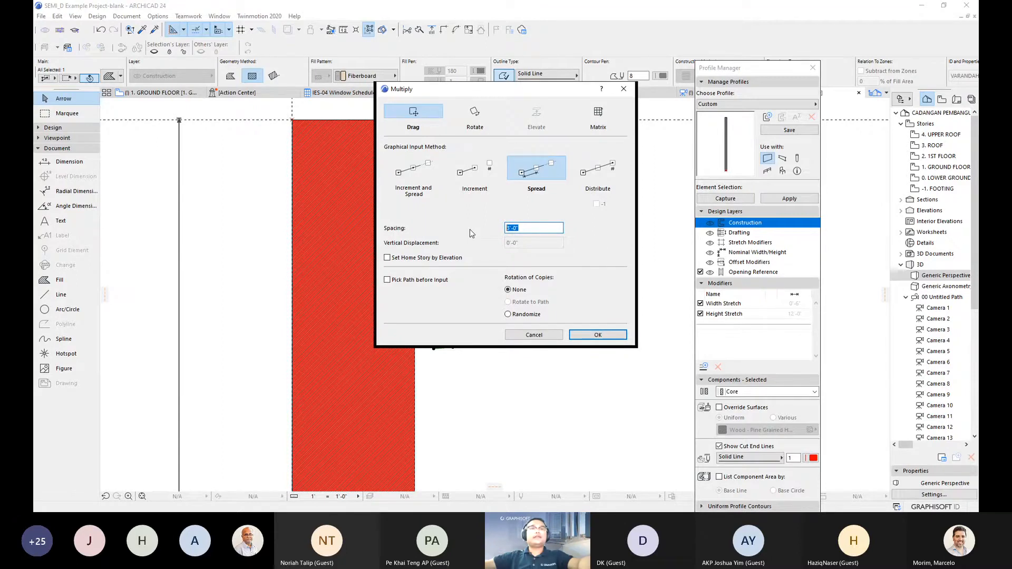
pyautogui.write('1')
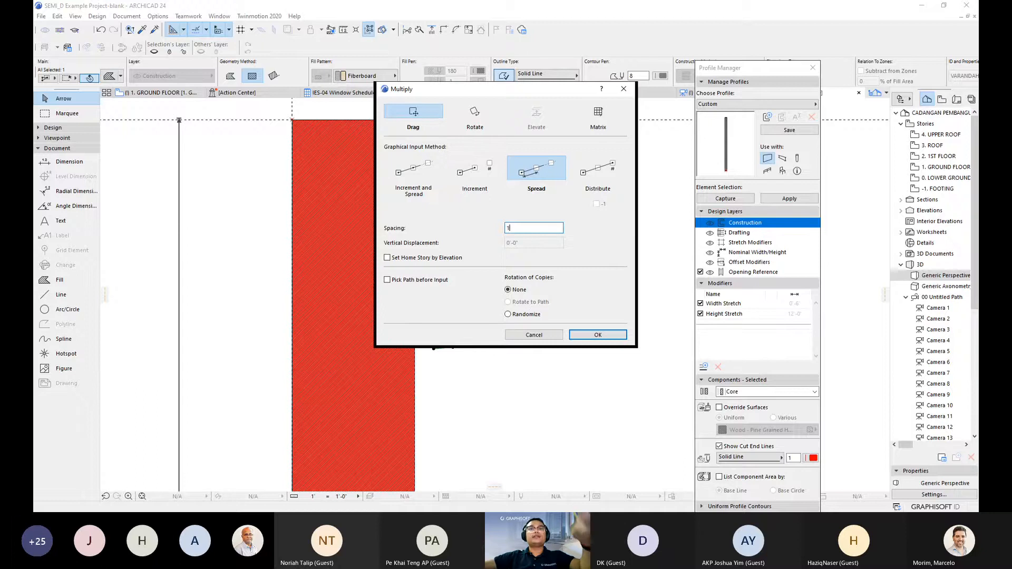
pyautogui.press('Tab')
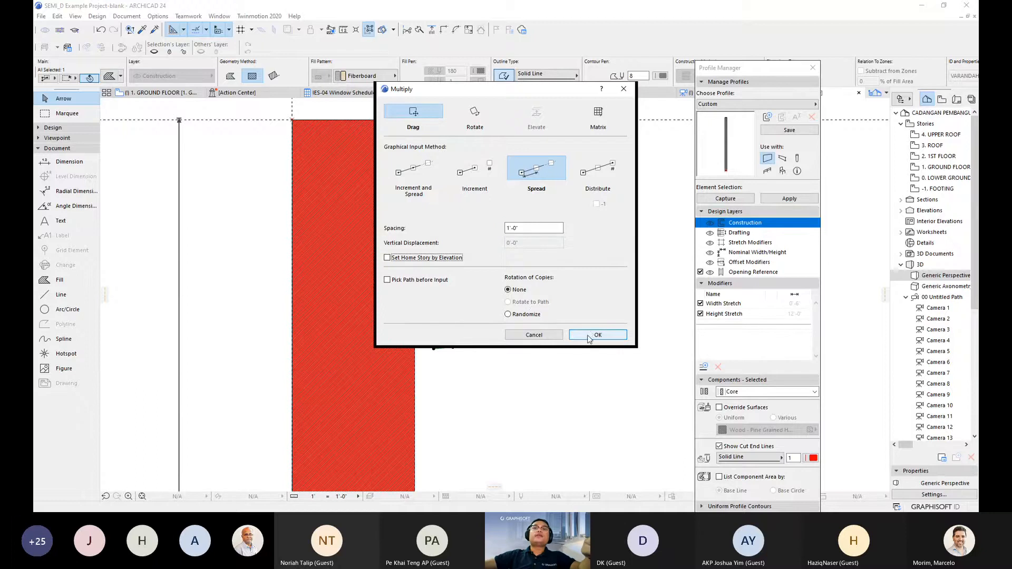
pyautogui.click(589, 338)
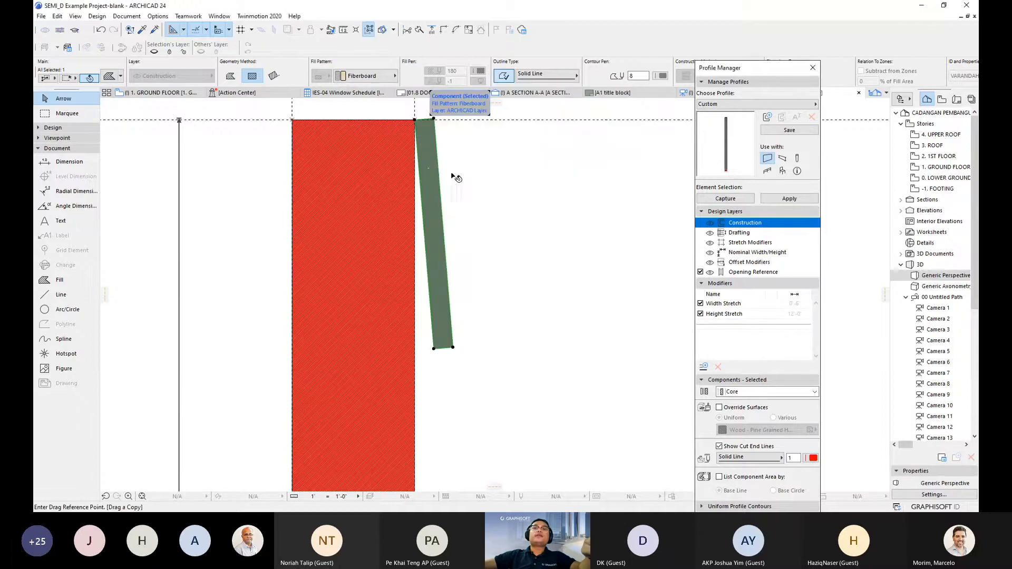
pyautogui.click(417, 122)
# - Spread the board copies down to the wall base
pyautogui.scroll(-3, 443, 201)
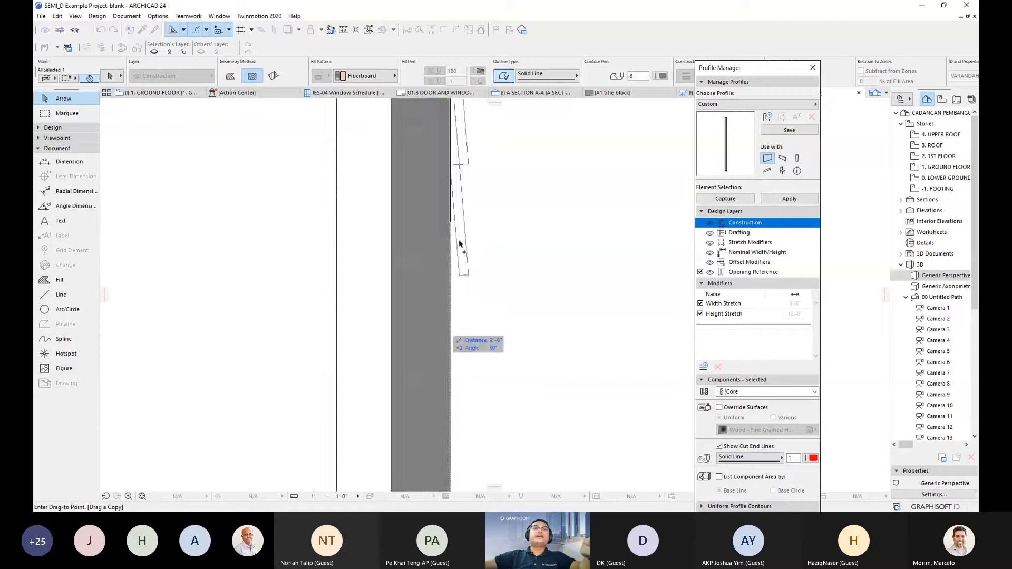
pyautogui.scroll(-3, 461, 244)
pyautogui.moveTo(451, 324); pyautogui.dragTo(466, 186, button='middle')
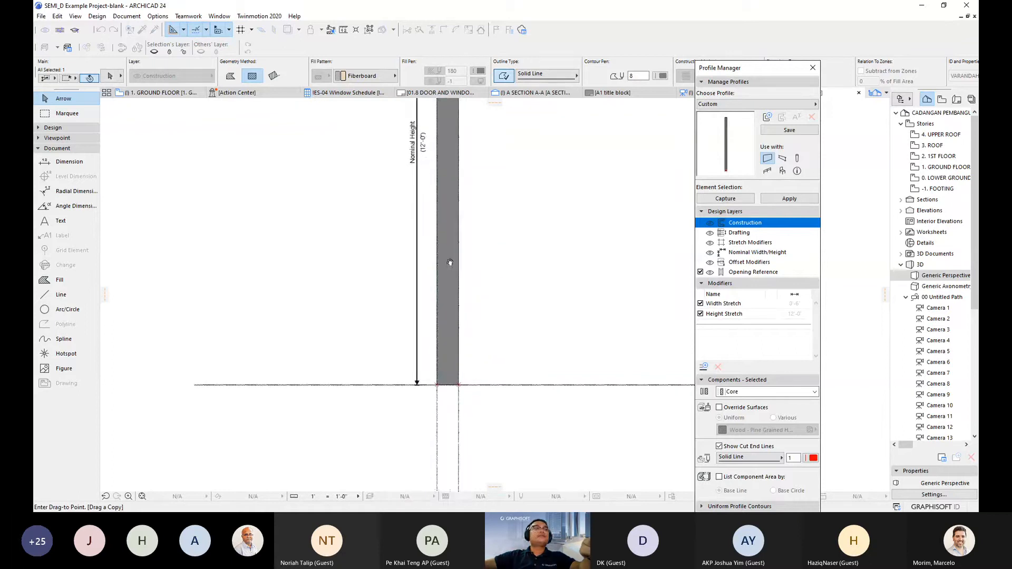
pyautogui.moveTo(450, 262); pyautogui.dragTo(442, 205, button='middle')
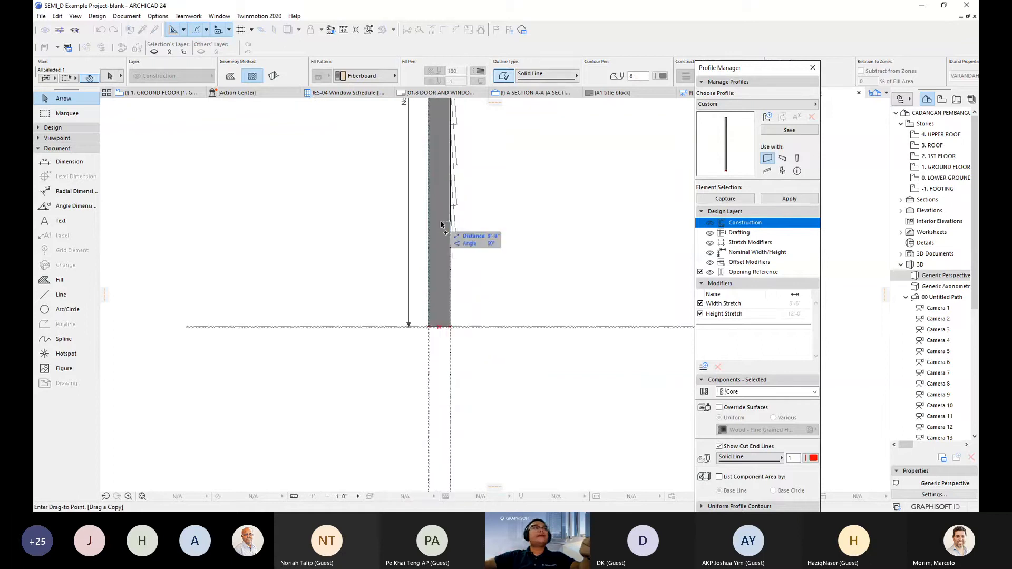
pyautogui.click(452, 316)
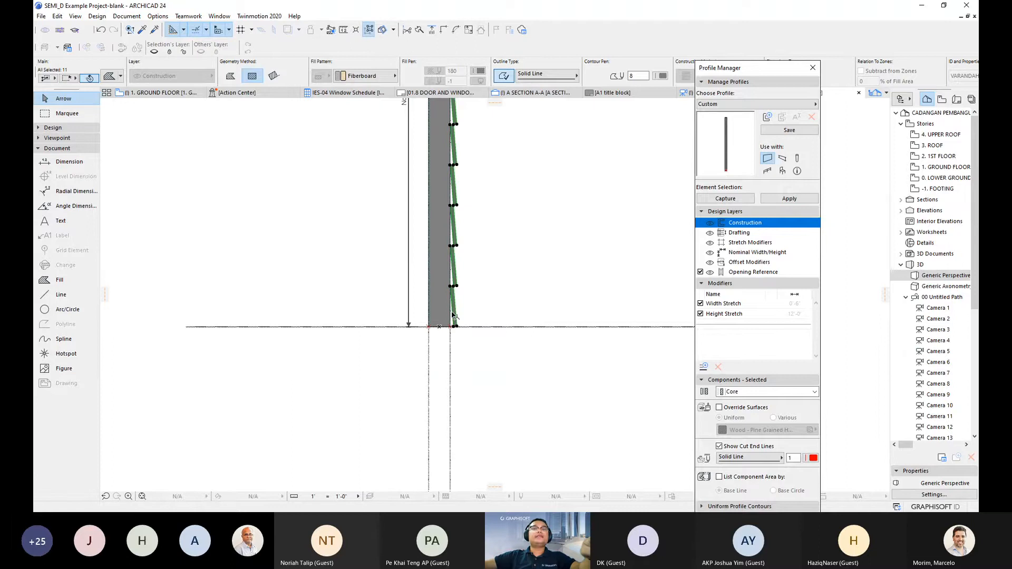
# - Pan up to the profile's top edge and add the top board to the selection
pyautogui.scroll(4, 451, 315)
pyautogui.moveTo(456, 108); pyautogui.dragTo(445, 233, button='middle')
pyautogui.scroll(1, 443, 210)
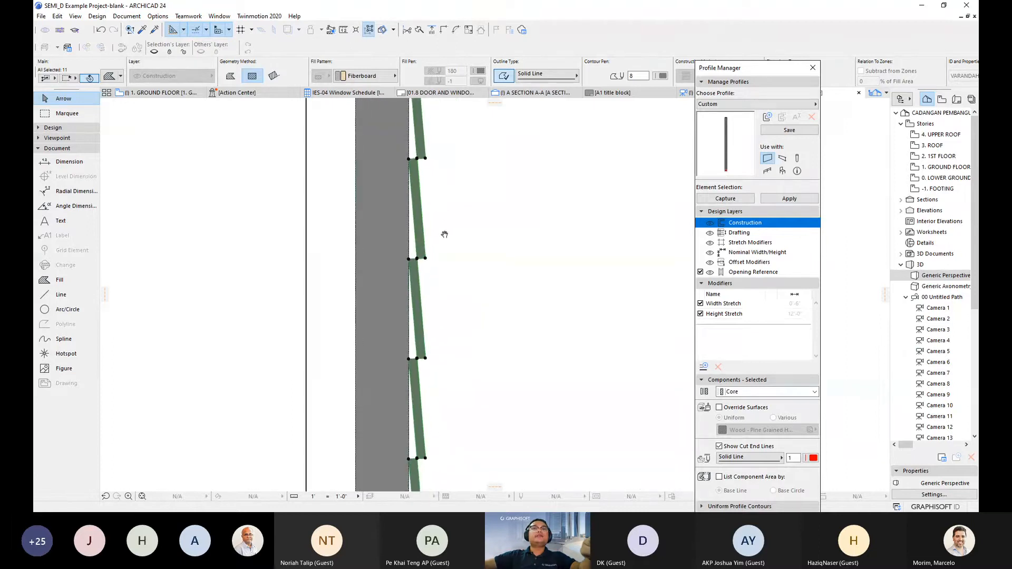
pyautogui.moveTo(450, 161); pyautogui.dragTo(440, 290, button='middle')
pyautogui.moveTo(431, 206); pyautogui.dragTo(424, 318, button='middle')
pyautogui.moveTo(412, 228); pyautogui.dragTo(418, 340, button='middle')
pyautogui.moveTo(431, 249); pyautogui.dragTo(426, 321, button='middle')
pyautogui.moveTo(424, 199); pyautogui.dragTo(422, 282, button='middle')
pyautogui.moveTo(420, 180); pyautogui.dragTo(424, 283, button='middle')
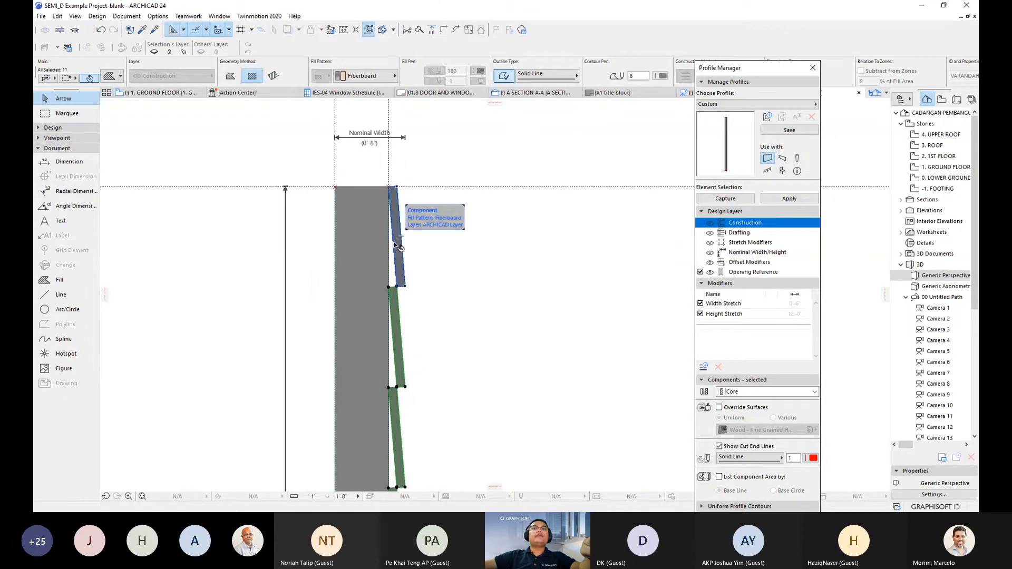
pyautogui.scroll(2, 400, 237)
pyautogui.keyDown('shift'); pyautogui.click(403, 232); pyautogui.keyUp('shift')
pyautogui.scroll(-1, 427, 311)
pyautogui.moveTo(427, 311); pyautogui.dragTo(440, 255, button='middle')
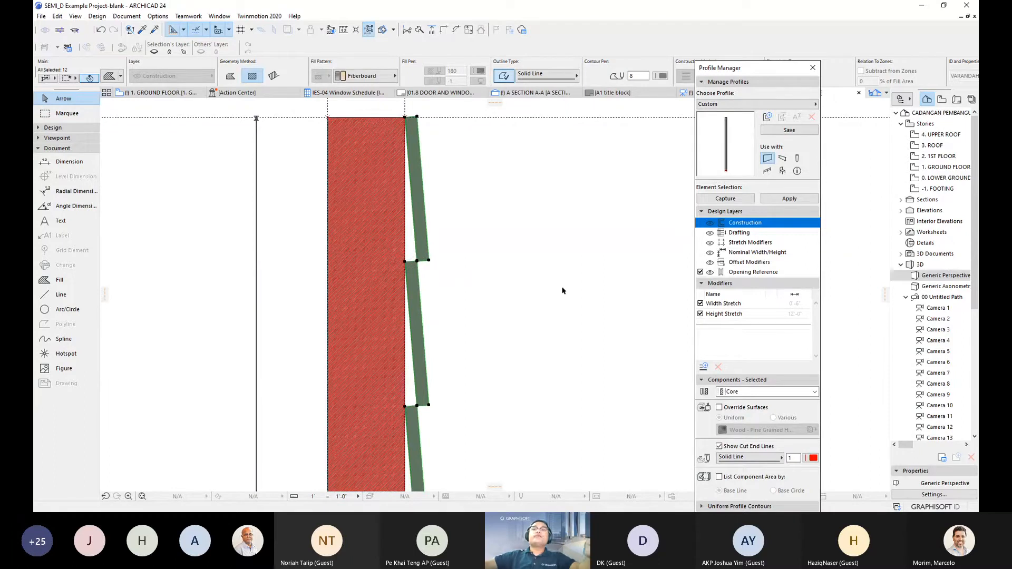
# - Override the cladding boards' surface with Paint - Golden Beige
pyautogui.click(719, 408)
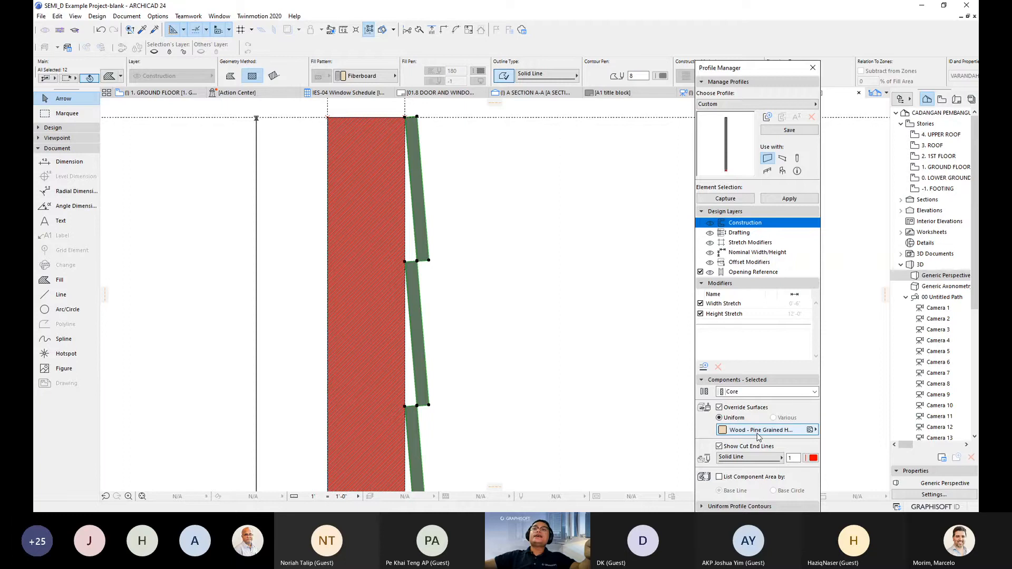
pyautogui.click(759, 430)
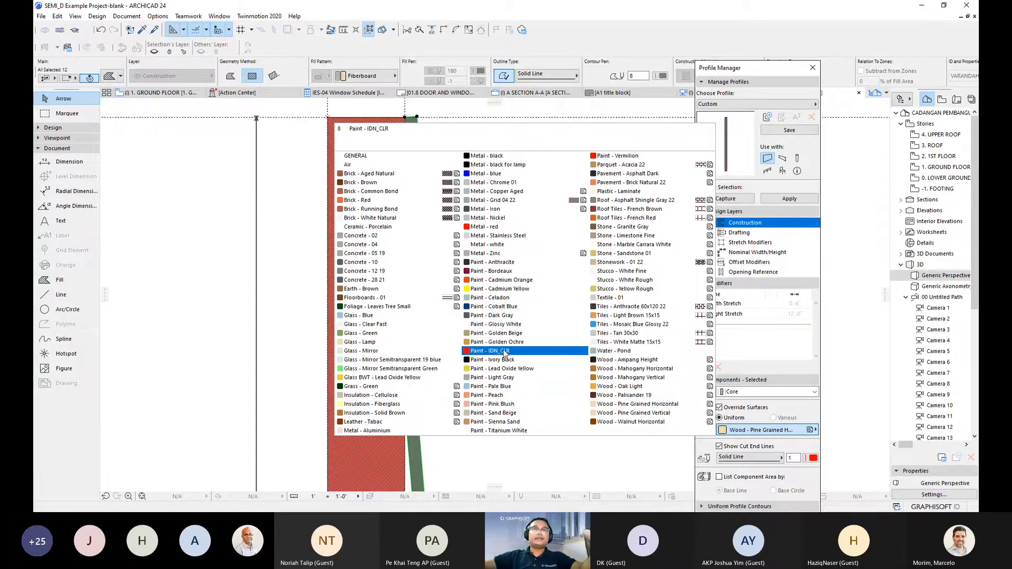
pyautogui.click(495, 333)
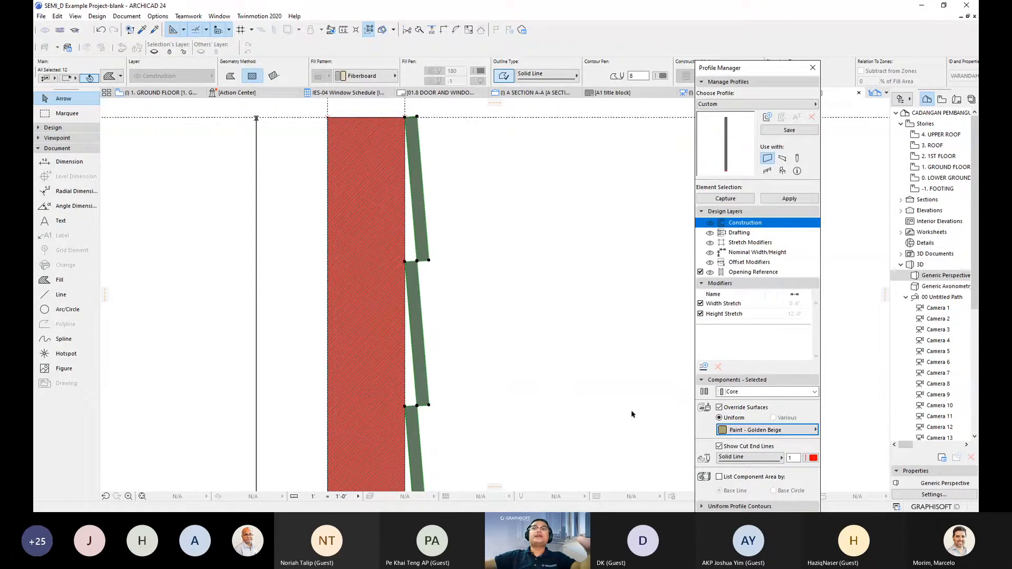
# - Zoom and pan to inspect the whole wall profile, from the base to all the boards
pyautogui.scroll(-4, 469, 325)
pyautogui.moveTo(469, 326); pyautogui.dragTo(466, 253, button='middle')
pyautogui.scroll(-3, 488, 371)
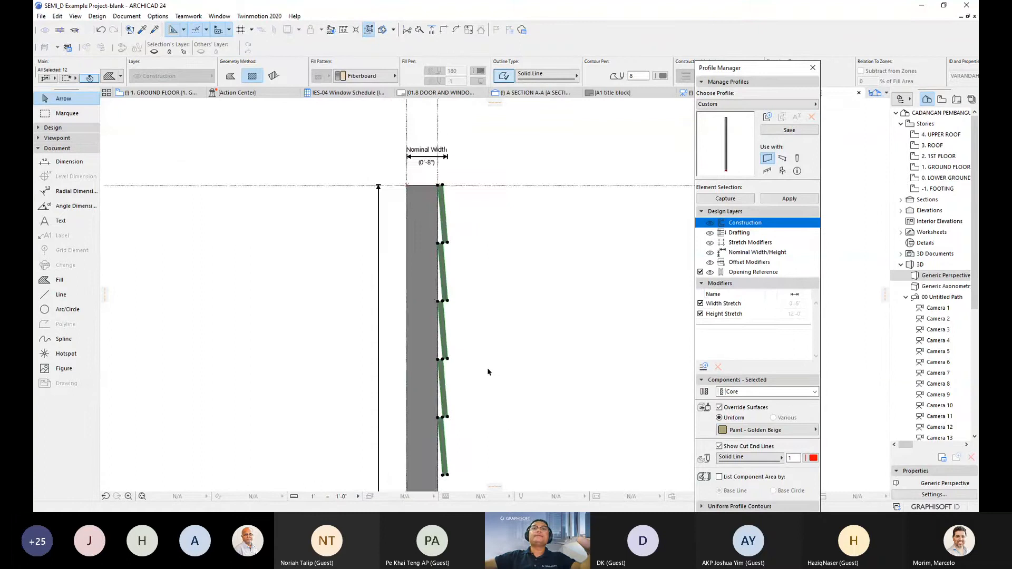
pyautogui.moveTo(494, 403); pyautogui.dragTo(449, 255, button='middle')
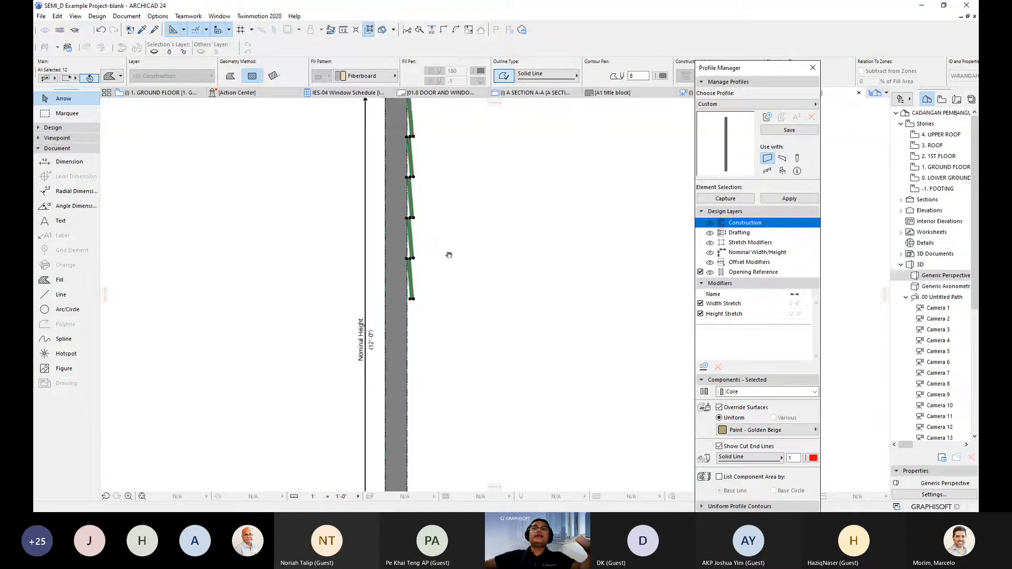
pyautogui.moveTo(449, 255); pyautogui.dragTo(440, 145, button='middle')
pyautogui.scroll(-2, 441, 145)
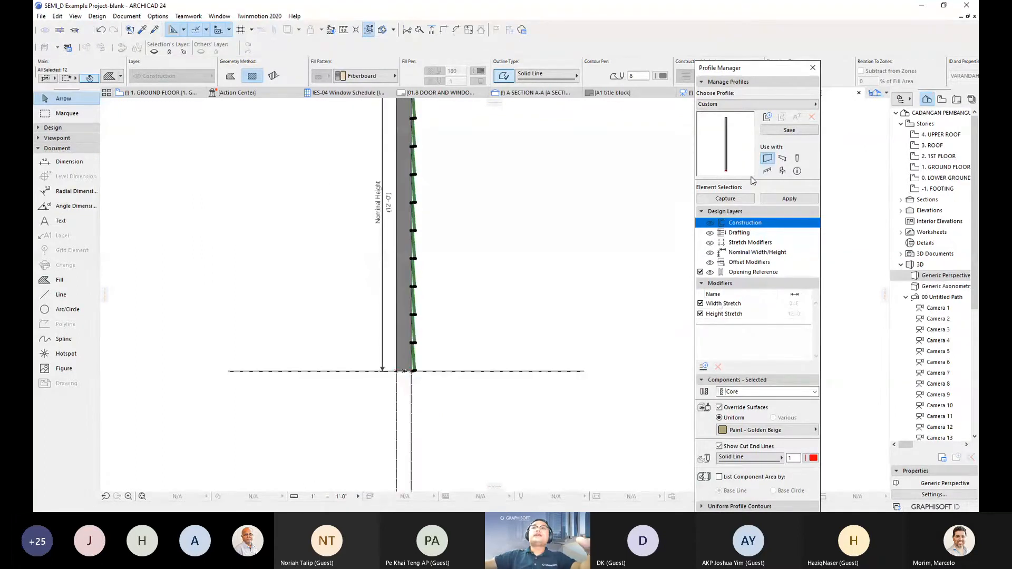
pyautogui.scroll(2, 584, 178)
pyautogui.moveTo(584, 178); pyautogui.dragTo(608, 240, button='middle')
pyautogui.scroll(-1, 608, 240)
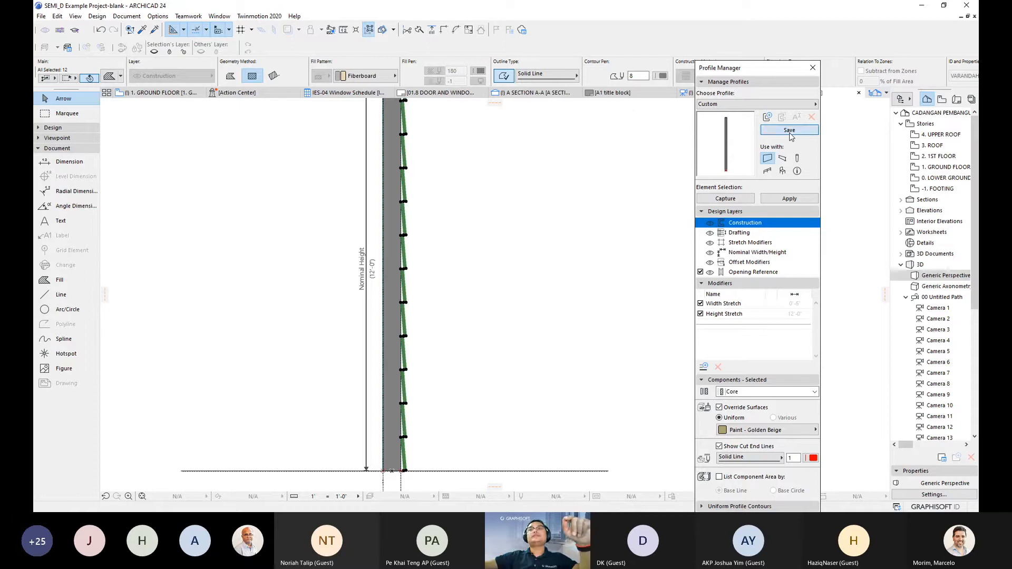
# - Save the grooved design as a new wall profile and name it in the New Profile dialog
pyautogui.click(789, 131)
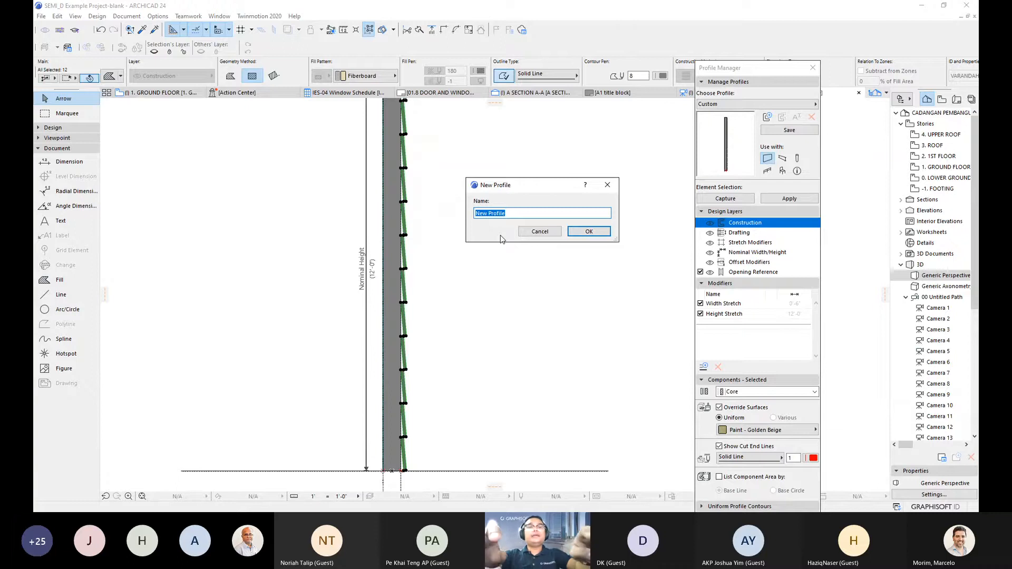
pyautogui.write('Asyraf_Groove_Wall')
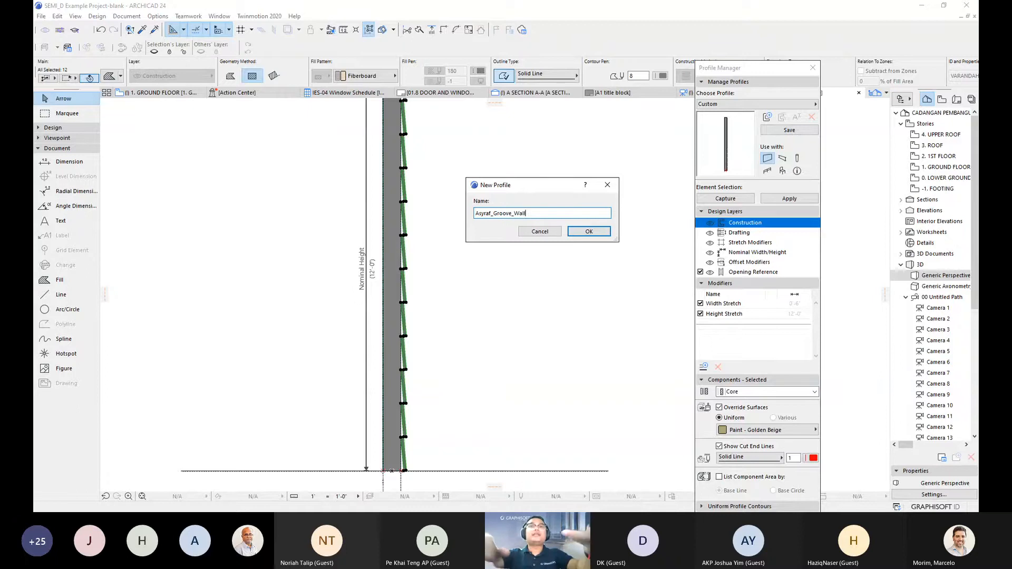
pyautogui.click(589, 232)
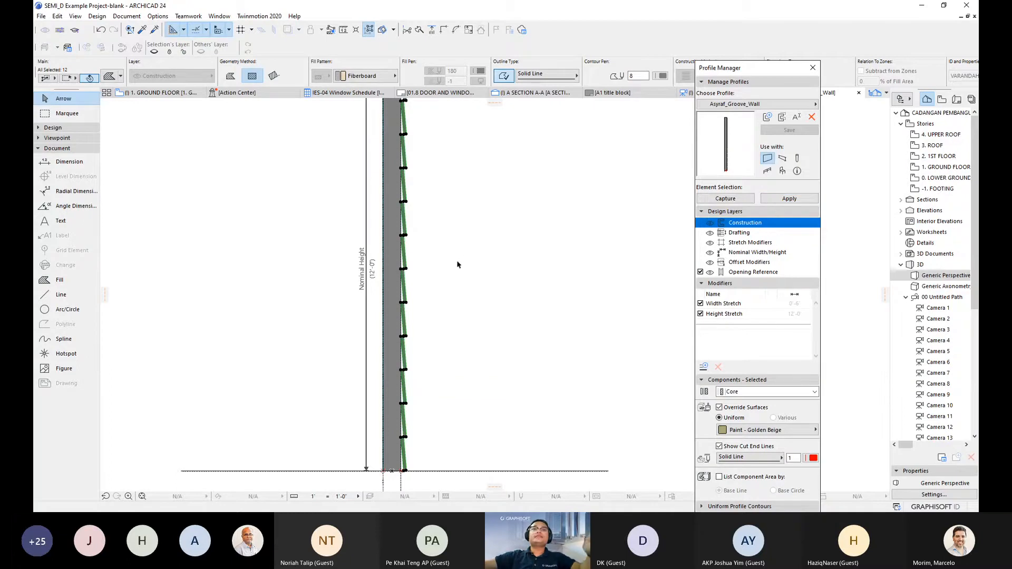
pyautogui.scroll(-2, 464, 244)
pyautogui.scroll(2, 463, 215)
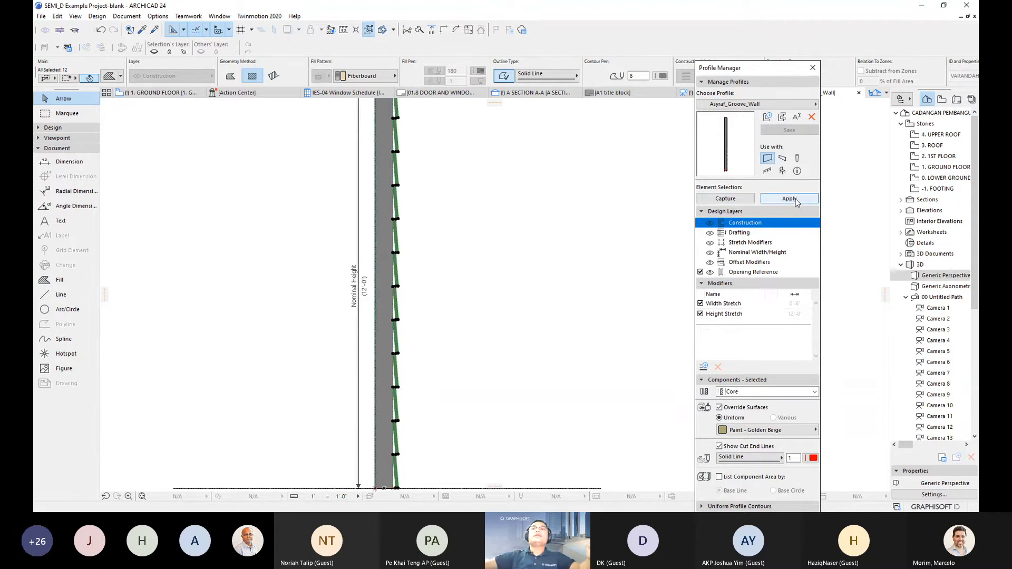
# - Apply the saved profile, clear the selection and switch to the 1. GROUND FLOOR plan
pyautogui.click(795, 199)
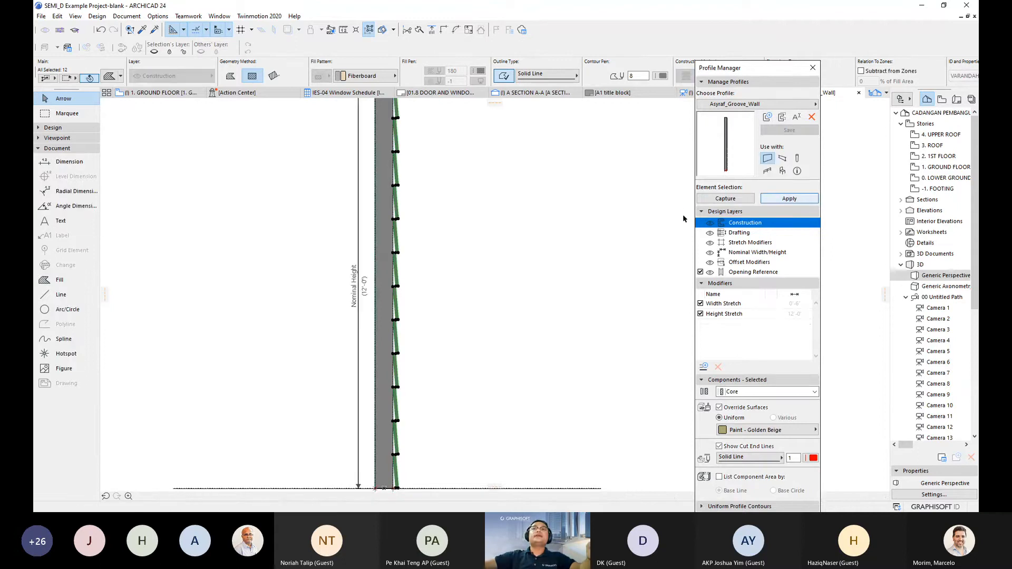
pyautogui.scroll(-2, 508, 268)
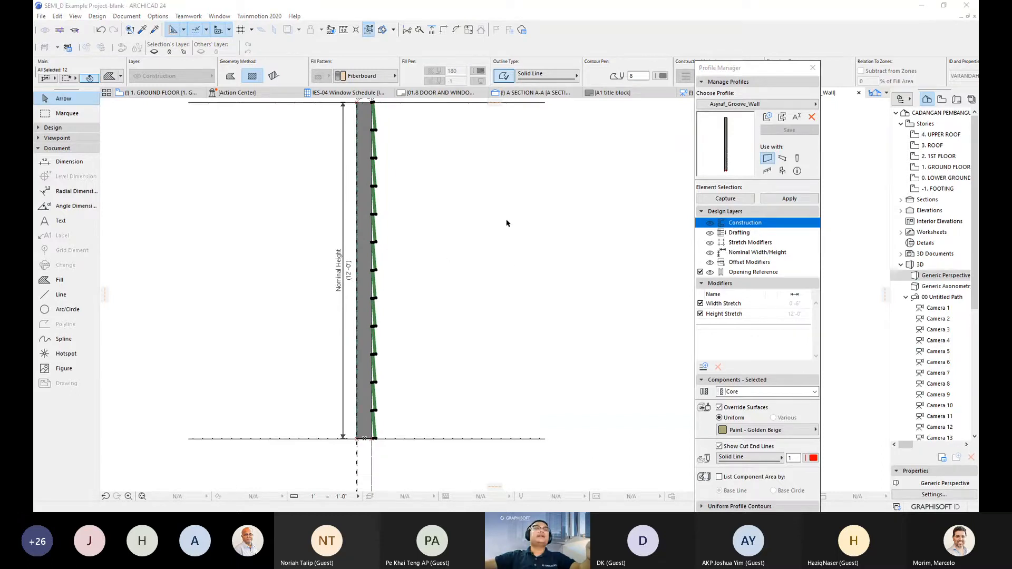
pyautogui.click(428, 248)
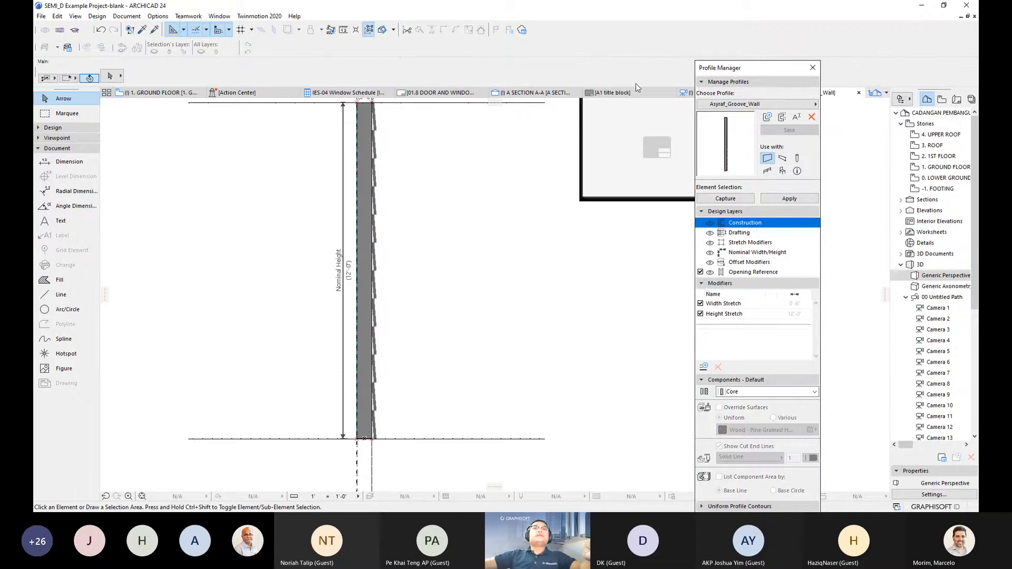
pyautogui.moveTo(145, 95)
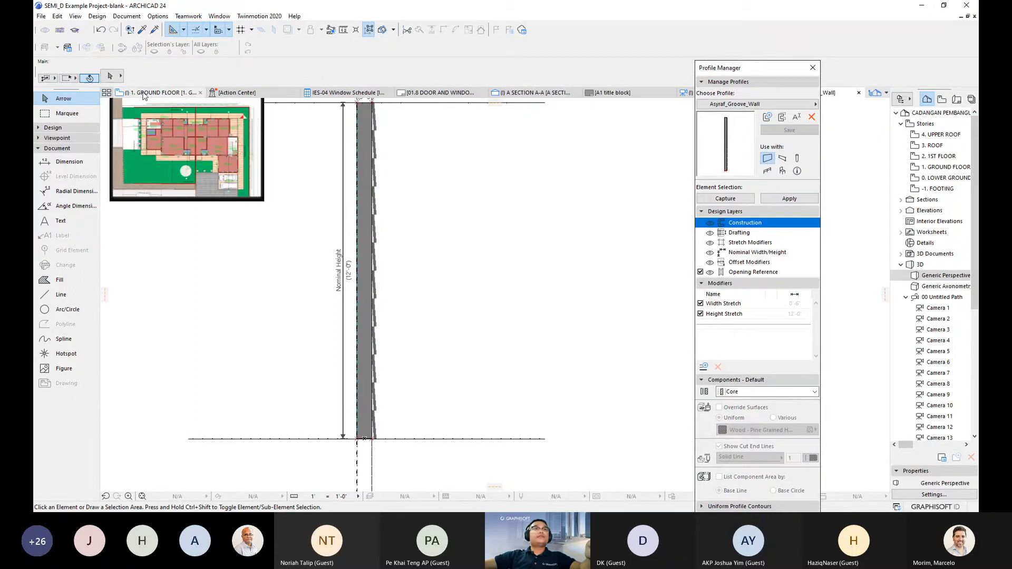
pyautogui.click(144, 95)
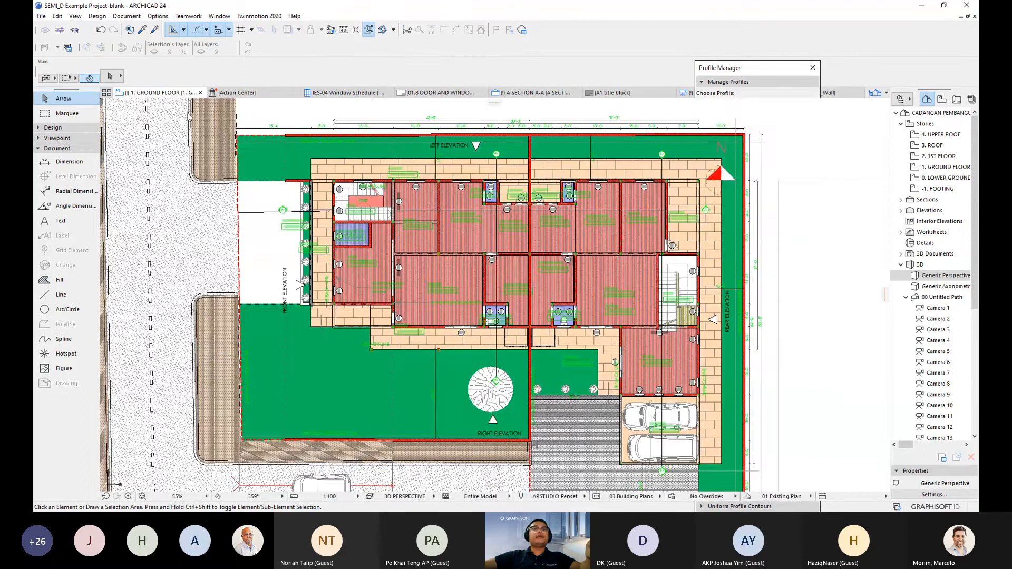
pyautogui.scroll(3, 408, 319)
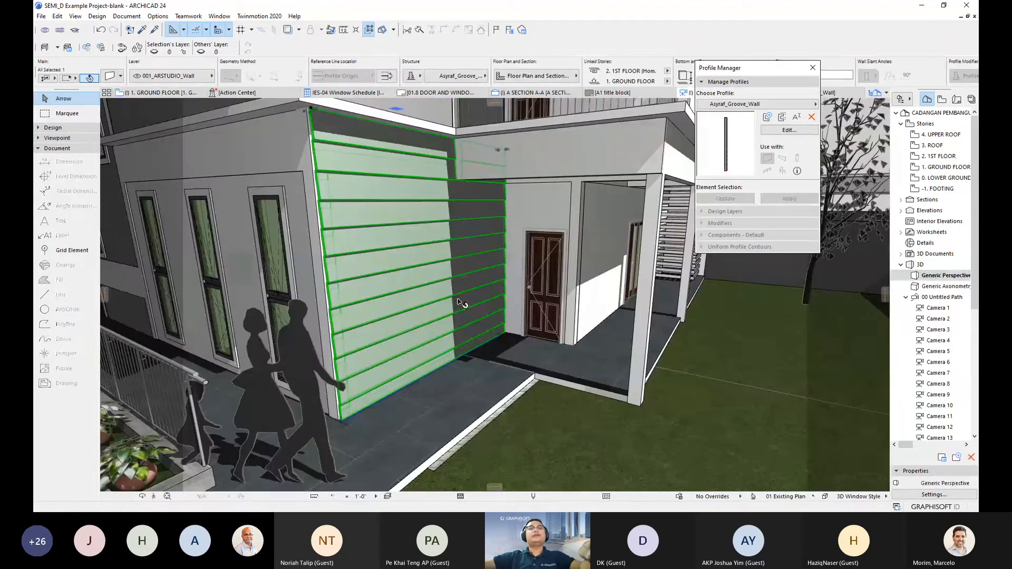
# - Orbit around the house corner toward the balcony and select the plain wall above it
pyautogui.keyDown('shift'); pyautogui.moveTo(404, 306); pyautogui.dragTo(378, 211, button='middle'); pyautogui.keyUp('shift')
pyautogui.scroll(3, 409, 289)
pyautogui.keyDown('shift'); pyautogui.moveTo(506, 345); pyautogui.dragTo(406, 365, button='middle'); pyautogui.keyUp('shift')
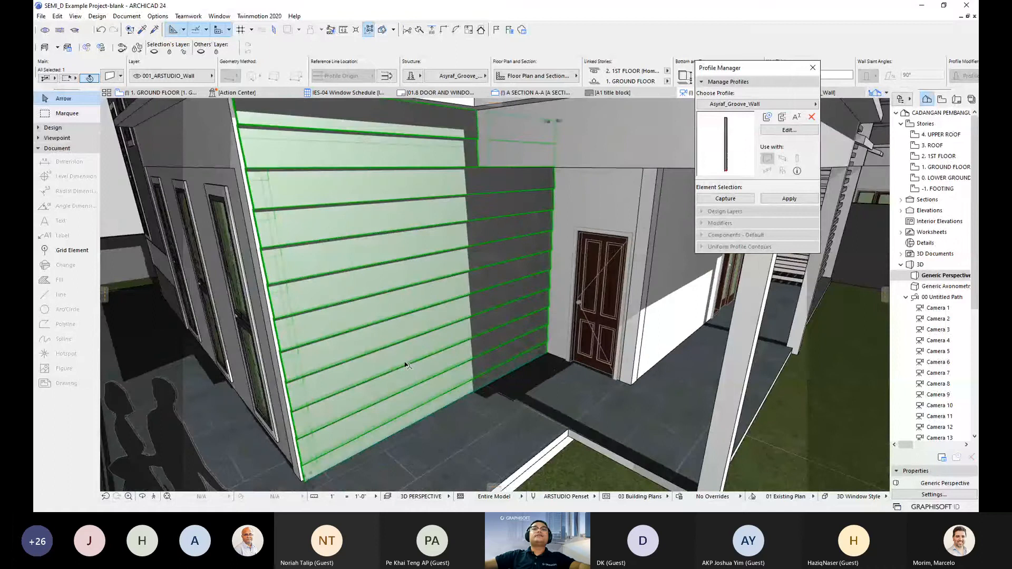
pyautogui.keyDown('shift'); pyautogui.moveTo(423, 354); pyautogui.dragTo(443, 385, button='middle'); pyautogui.keyUp('shift')
pyautogui.press('Escape')
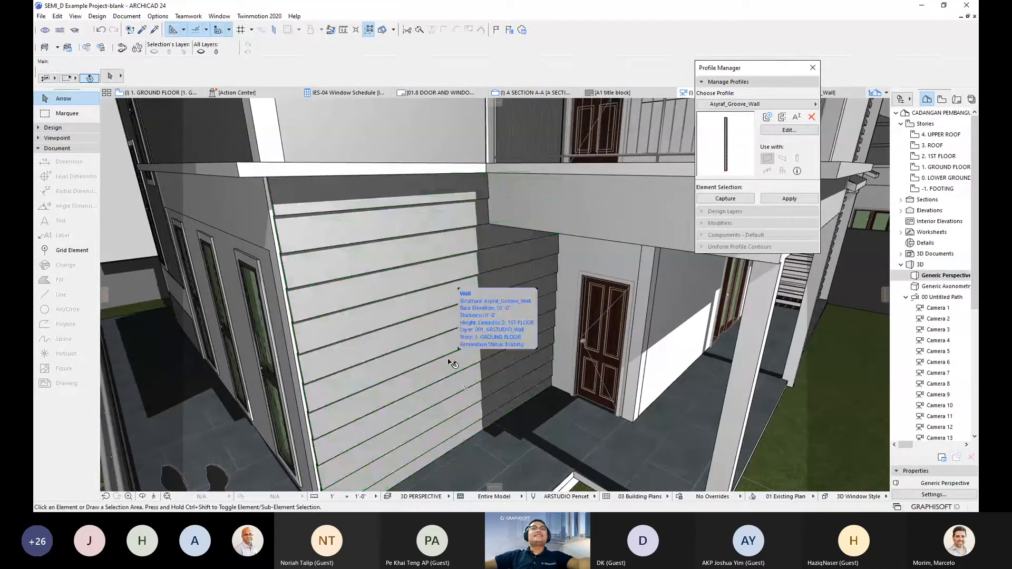
pyautogui.scroll(-8, 462, 338)
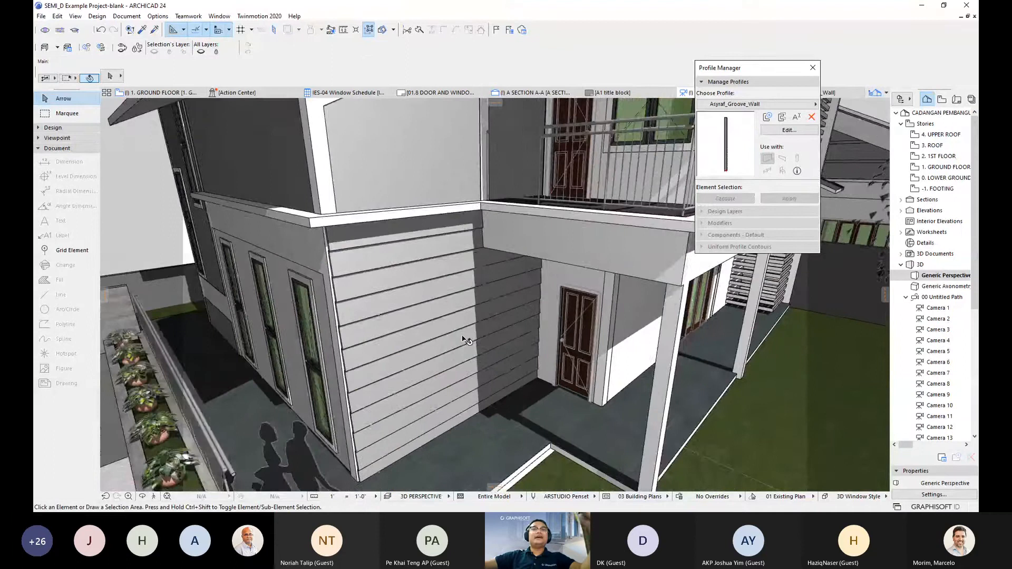
pyautogui.keyDown('shift'); pyautogui.moveTo(463, 339); pyautogui.dragTo(372, 360, button='middle'); pyautogui.keyUp('shift')
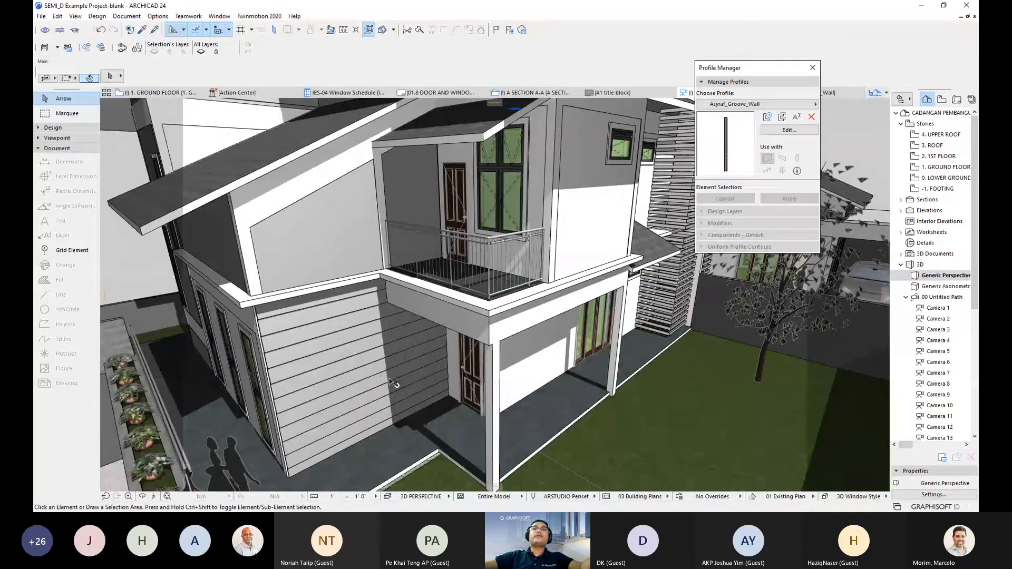
pyautogui.keyDown('shift'); pyautogui.moveTo(458, 347); pyautogui.dragTo(446, 267, button='middle'); pyautogui.keyUp('shift')
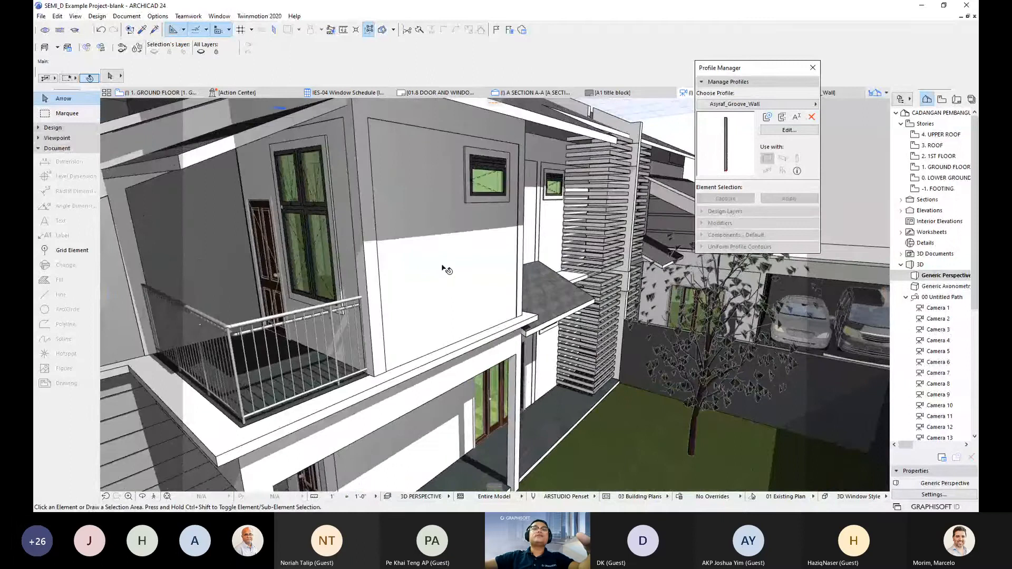
pyautogui.click(443, 266)
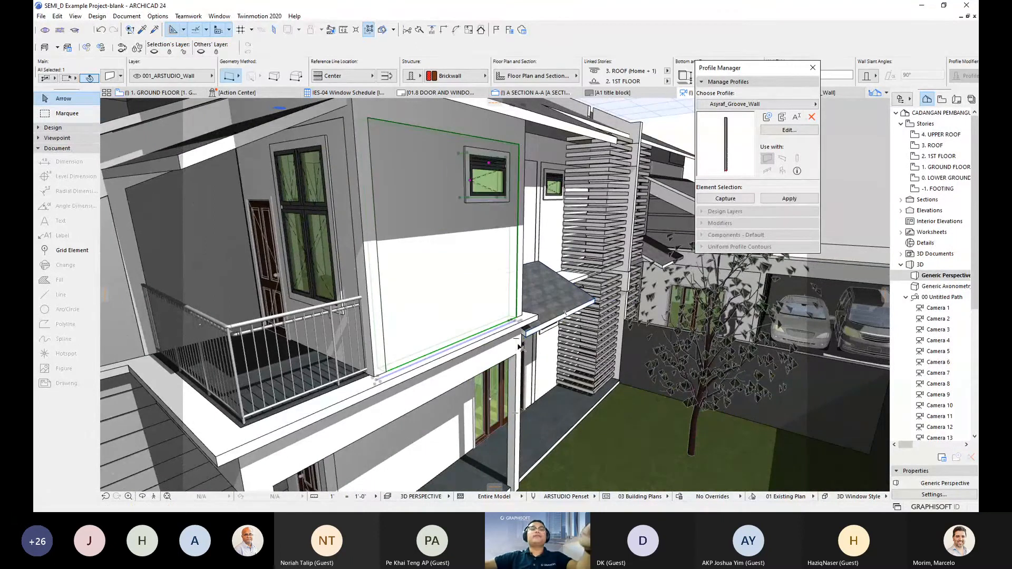
# - In the wall's settings, switch to Profiled geometry with the saved groove wall profile
pyautogui.rightClick(435, 197)
pyautogui.click(452, 204)
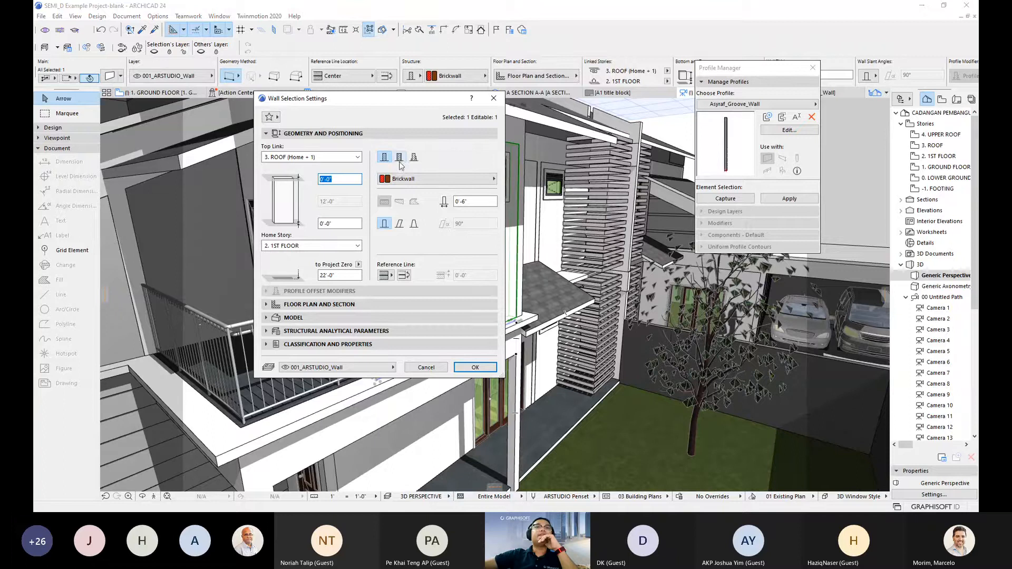
pyautogui.click(413, 157)
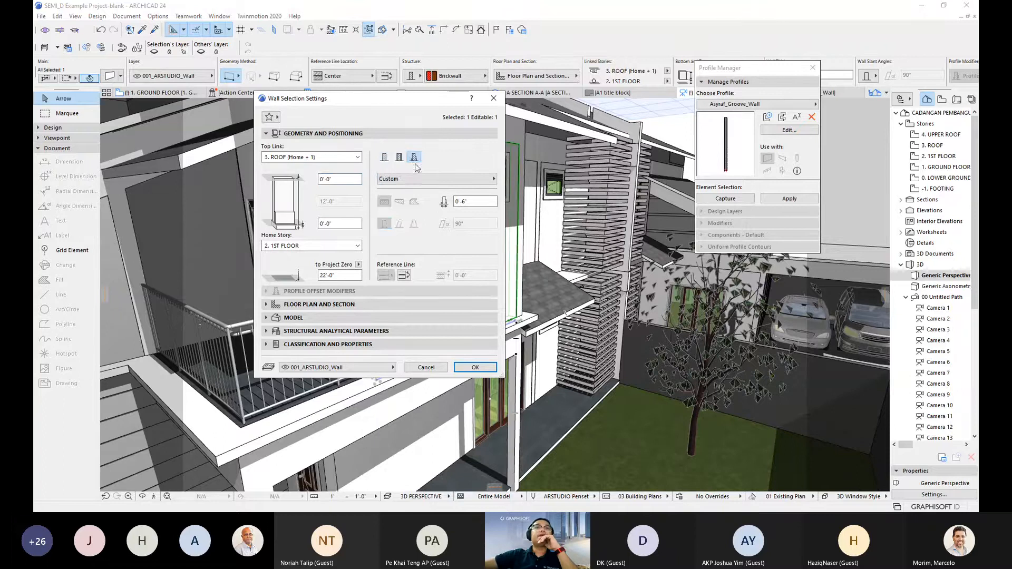
pyautogui.click(416, 180)
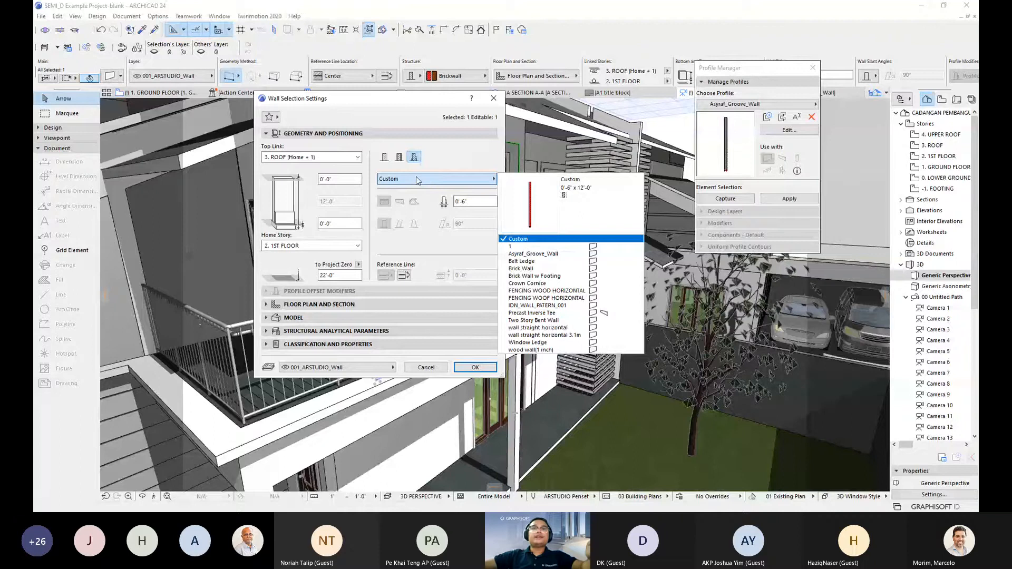
pyautogui.click(534, 255)
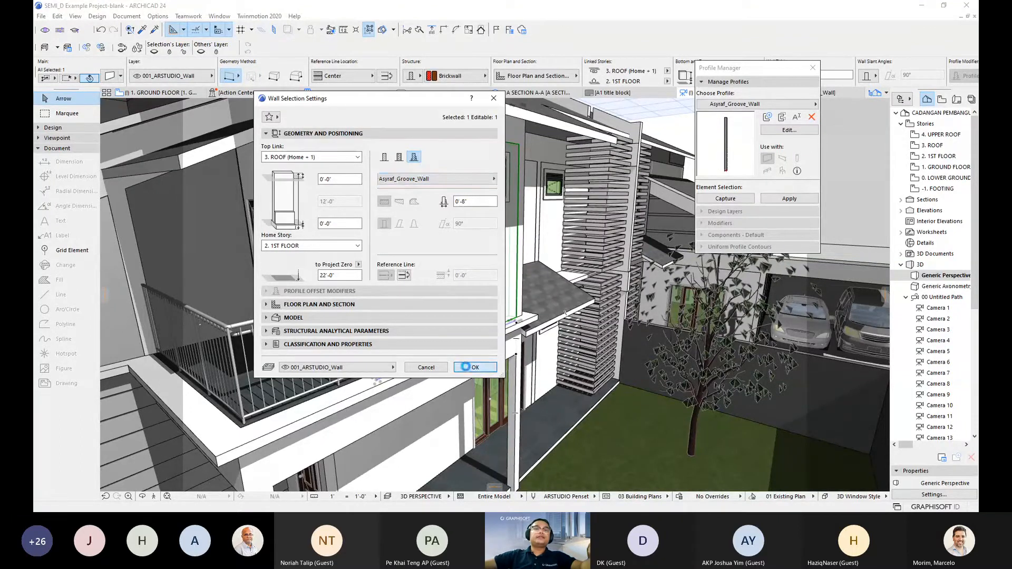
pyautogui.click(474, 368)
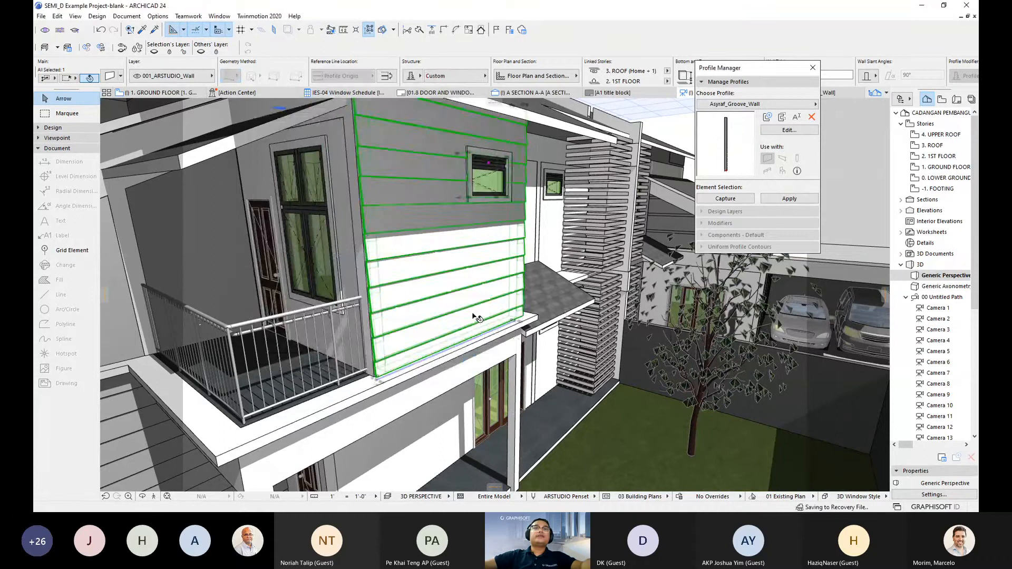
# - Orbit around the newly grooved upper wall to inspect it, then deselect it
pyautogui.keyDown('shift'); pyautogui.moveTo(462, 287); pyautogui.dragTo(417, 178, button='middle'); pyautogui.keyUp('shift')
pyautogui.keyDown('shift'); pyautogui.moveTo(495, 295); pyautogui.dragTo(517, 264, button='middle'); pyautogui.keyUp('shift')
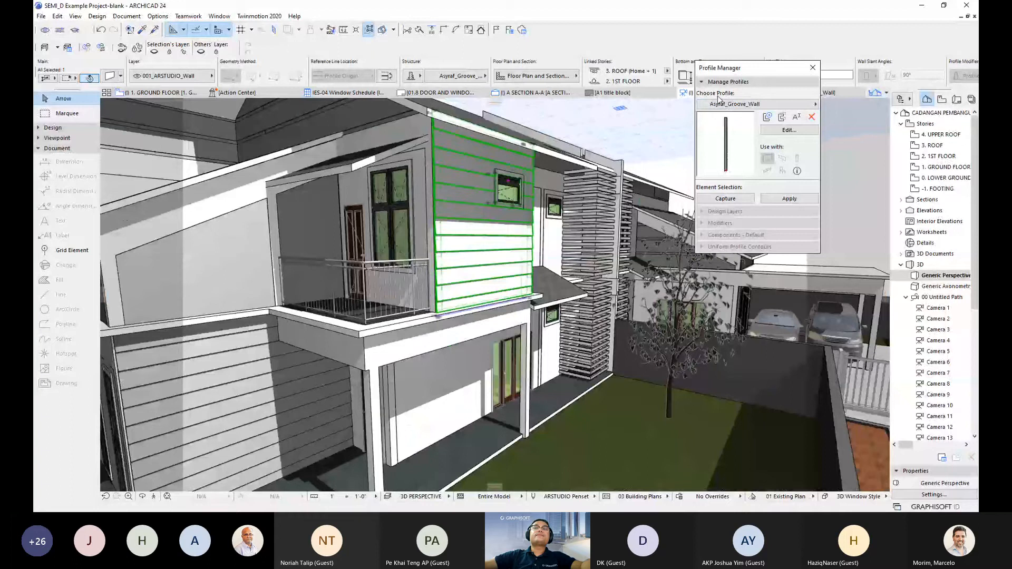
pyautogui.moveTo(514, 258)
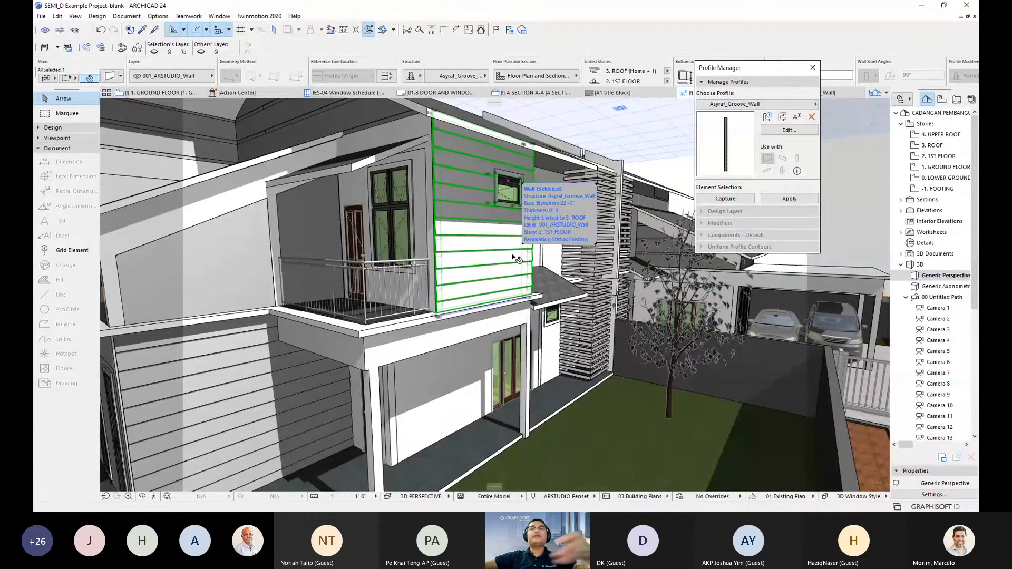
pyautogui.keyDown('shift'); pyautogui.moveTo(479, 268); pyautogui.dragTo(466, 297, button='middle'); pyautogui.keyUp('shift')
pyautogui.press('Escape')
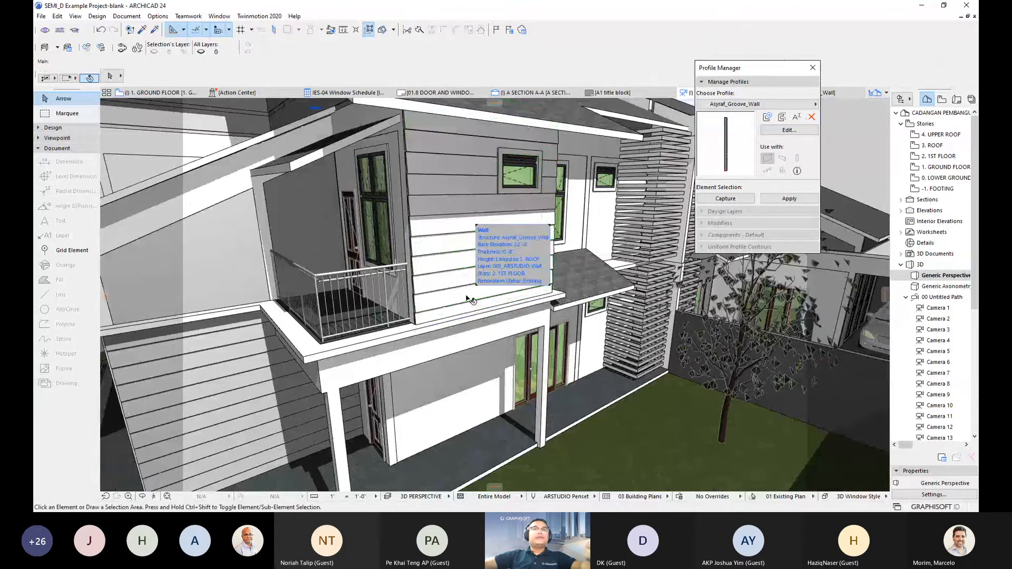
# - Orbit to face the lower facade and select the plain porch wall under the balcony
pyautogui.keyDown('shift'); pyautogui.moveTo(467, 298); pyautogui.dragTo(569, 305, button='middle'); pyautogui.keyUp('shift')
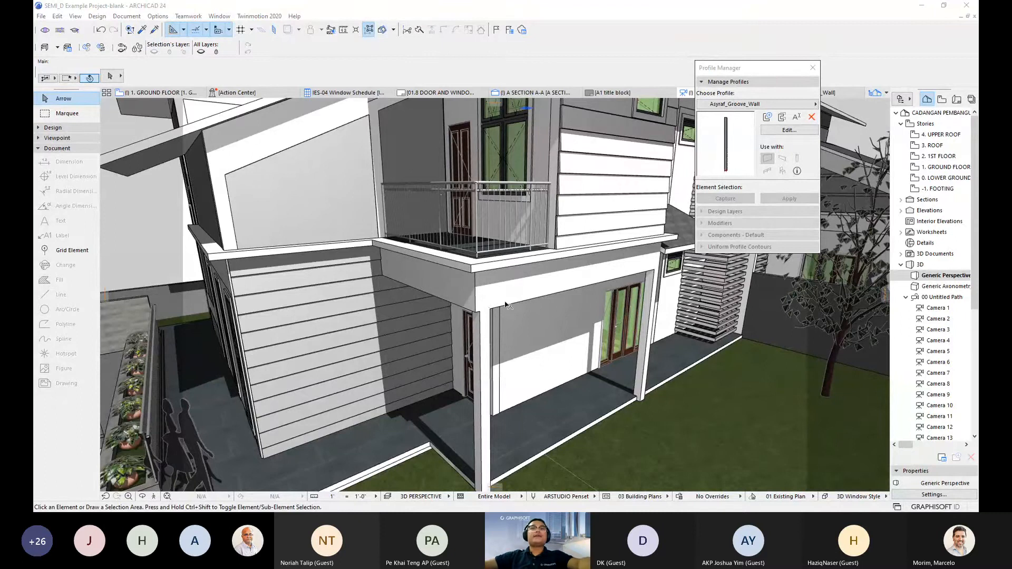
pyautogui.keyDown('shift'); pyautogui.moveTo(505, 304); pyautogui.dragTo(545, 261, button='middle'); pyautogui.keyUp('shift')
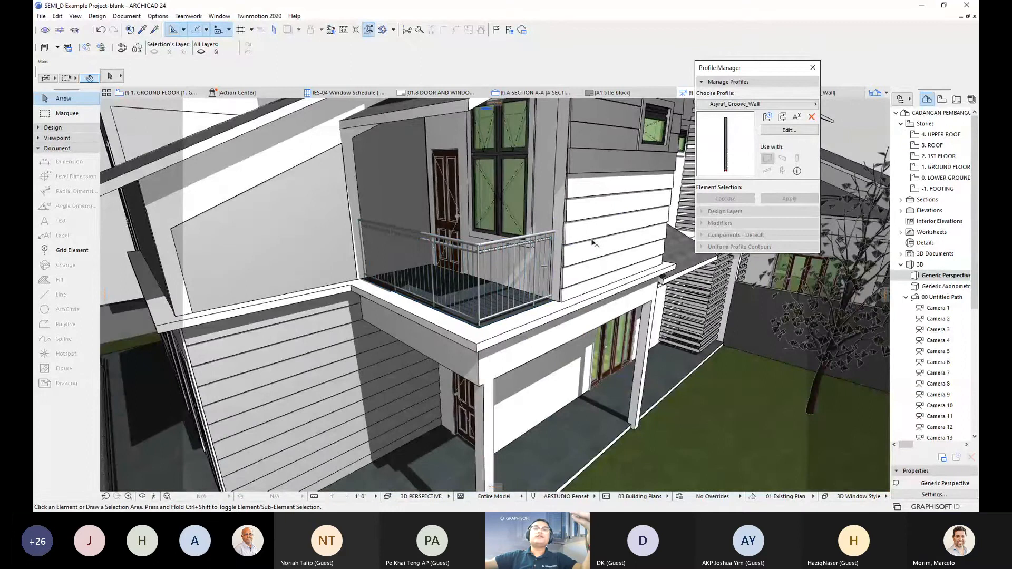
pyautogui.keyDown('shift'); pyautogui.moveTo(569, 242); pyautogui.dragTo(601, 223, button='middle'); pyautogui.keyUp('shift')
pyautogui.keyDown('shift'); pyautogui.moveTo(435, 316); pyautogui.dragTo(507, 302, button='middle'); pyautogui.keyUp('shift')
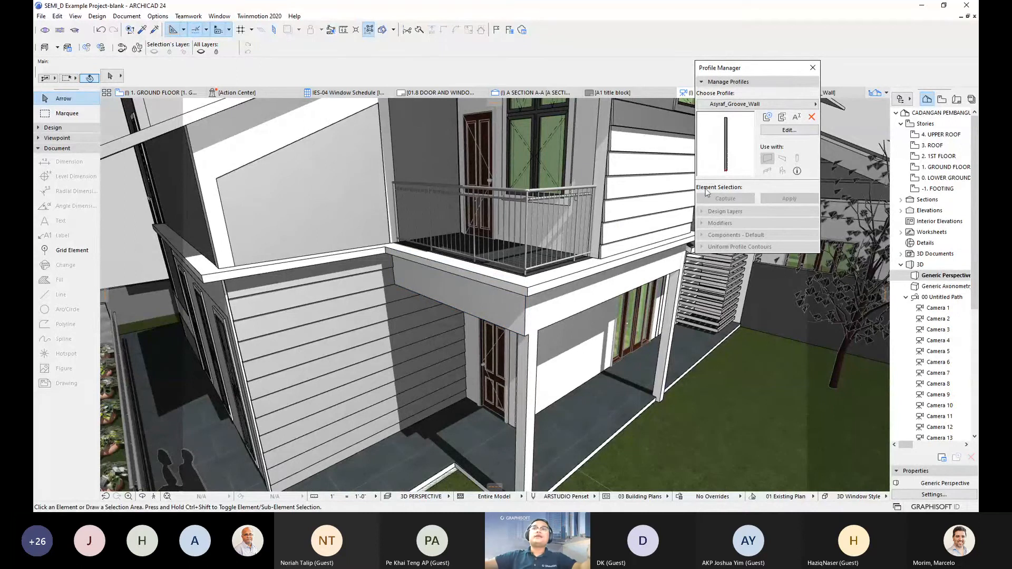
pyautogui.keyDown('shift'); pyautogui.moveTo(556, 246); pyautogui.dragTo(497, 259, button='middle'); pyautogui.keyUp('shift')
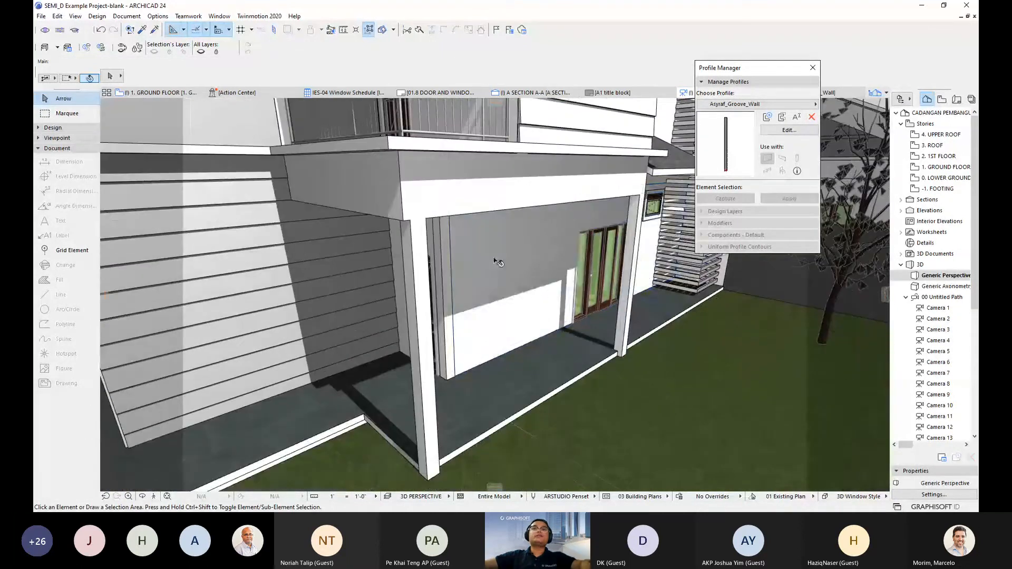
pyautogui.click(500, 288)
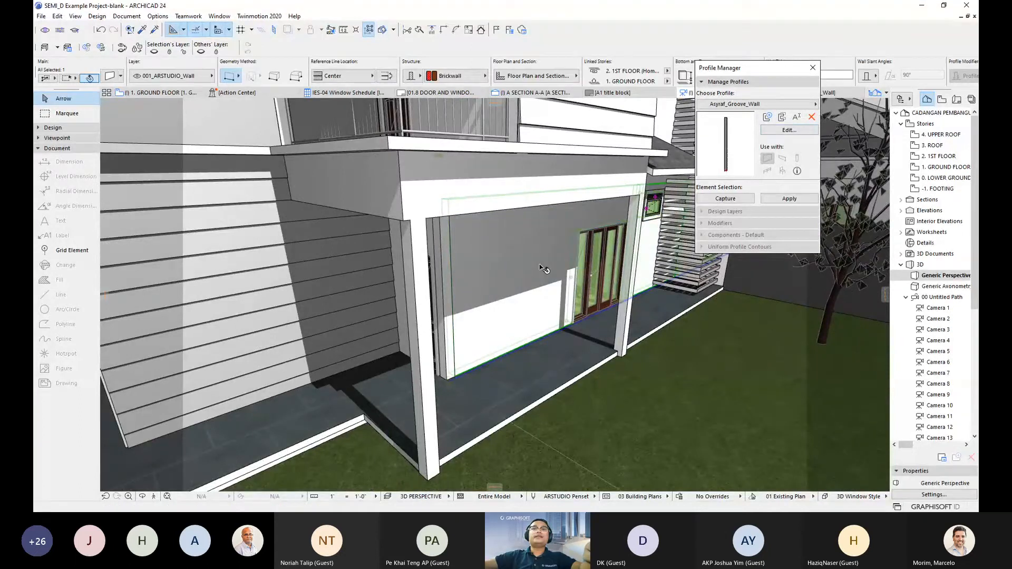
# - Start a new profile in Profile Manager from the selected porch wall
pyautogui.click(731, 200)
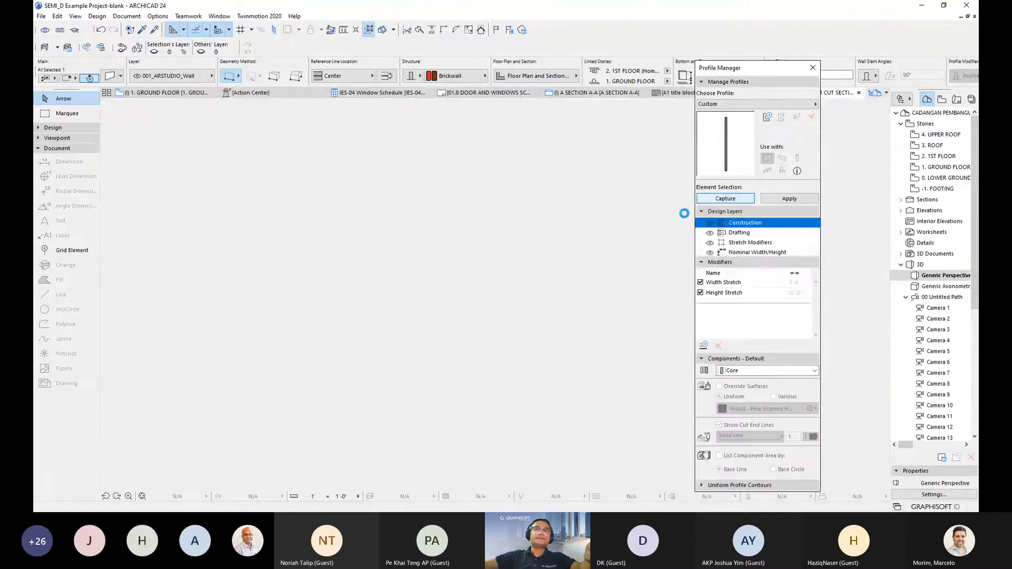
pyautogui.scroll(3, 514, 234)
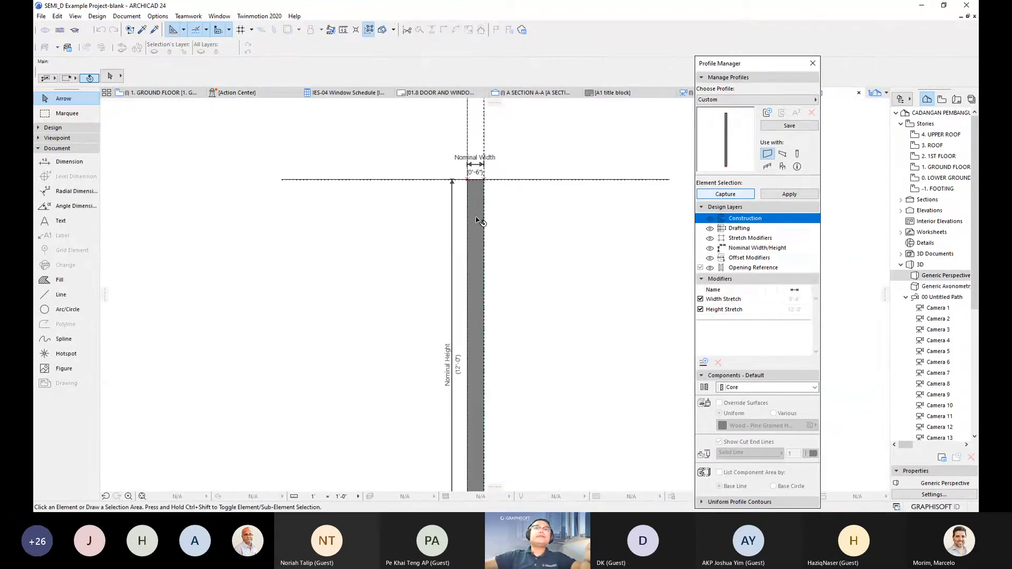
pyautogui.click(478, 220)
pyautogui.click(478, 220)
pyautogui.scroll(4, 478, 220)
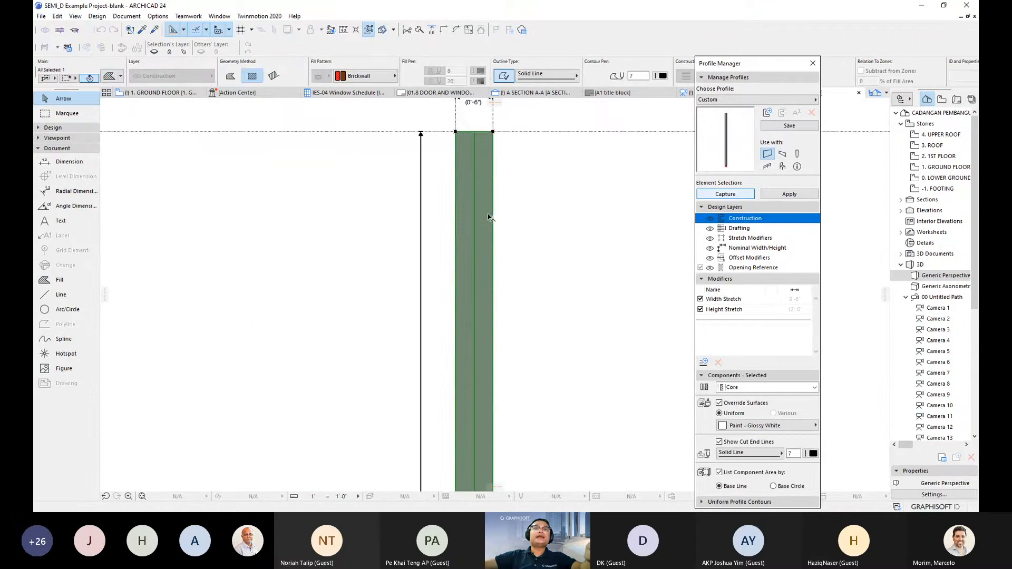
pyautogui.scroll(-5, 499, 204)
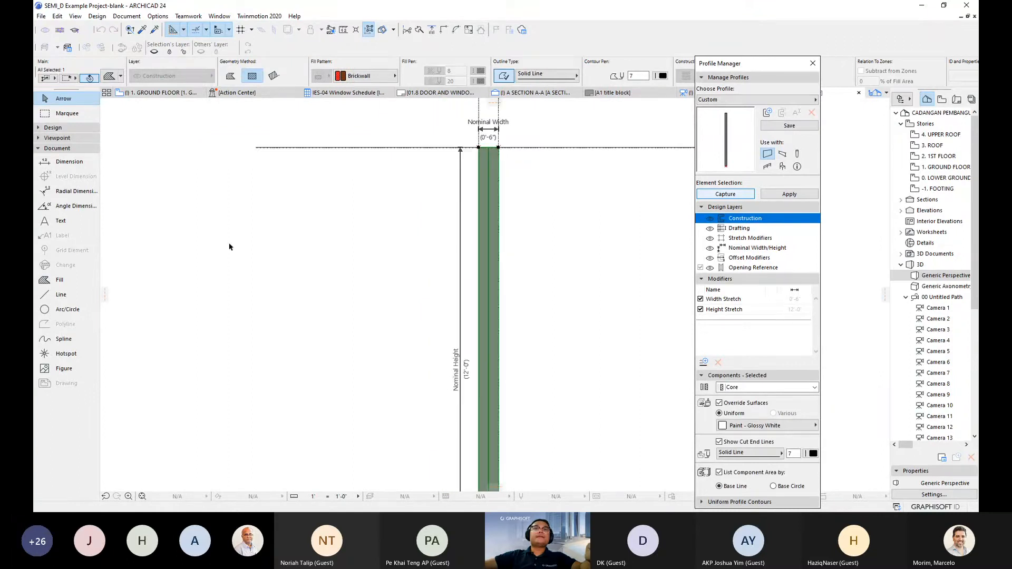
pyautogui.press('Escape')
# - Draw a 1-inch by 1'-0" fill strip at the core's top-right corner
pyautogui.click(60, 279)
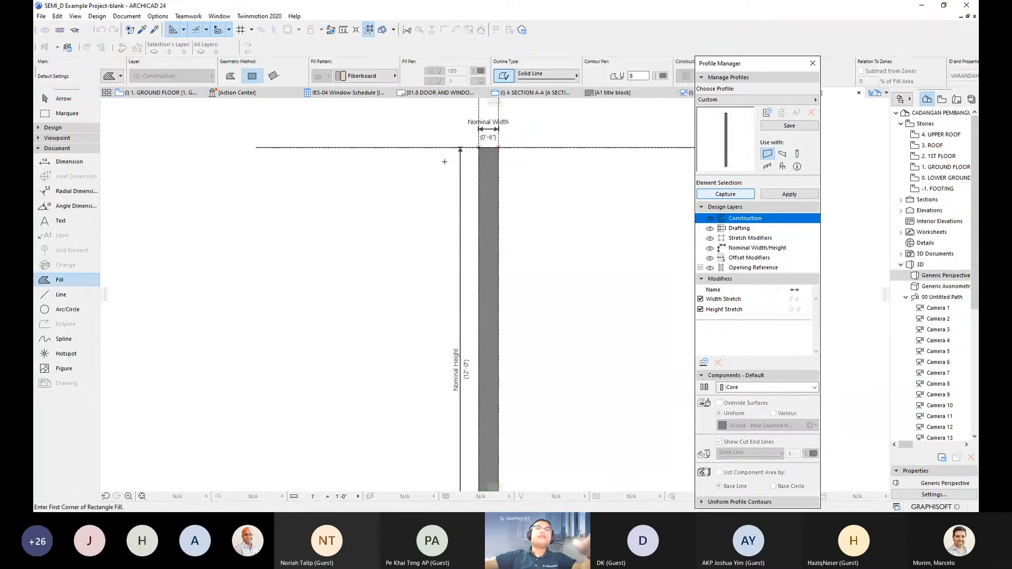
pyautogui.scroll(3, 465, 169)
pyautogui.moveTo(527, 191); pyautogui.dragTo(485, 197, button='middle')
pyautogui.scroll(-1, 485, 193)
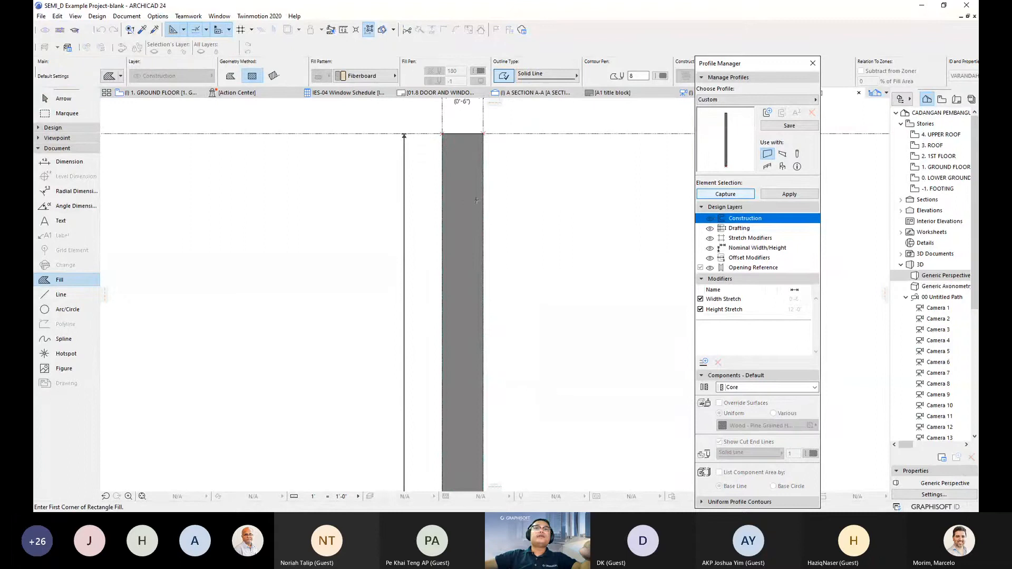
pyautogui.scroll(4, 485, 191)
pyautogui.scroll(-1, 477, 190)
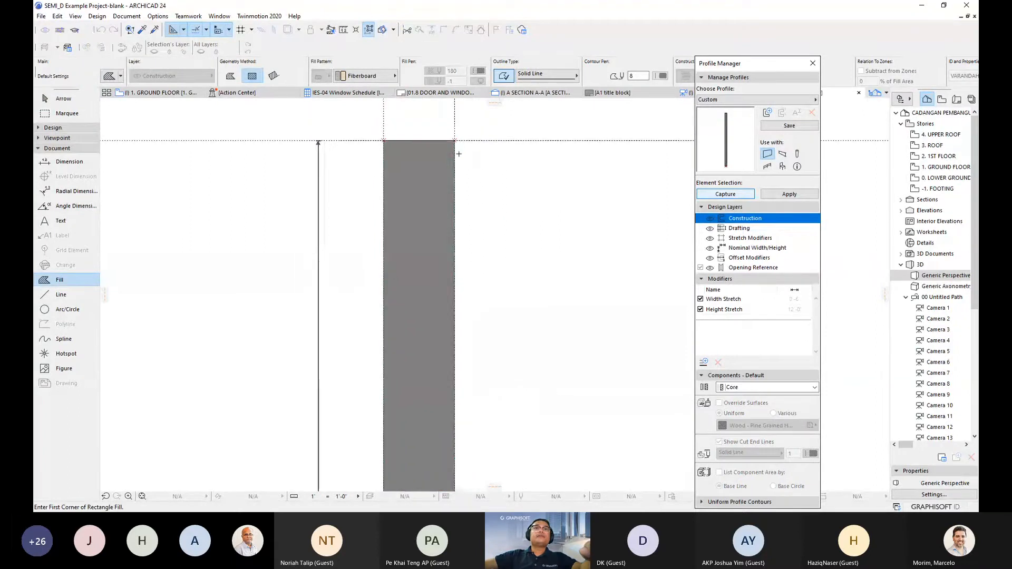
pyautogui.click(455, 142)
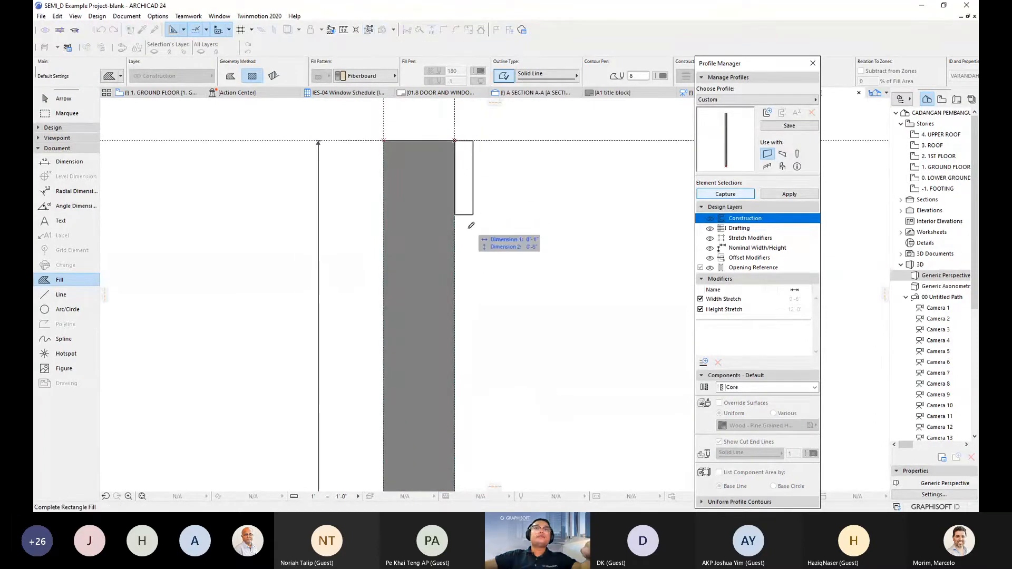
pyautogui.write('1')
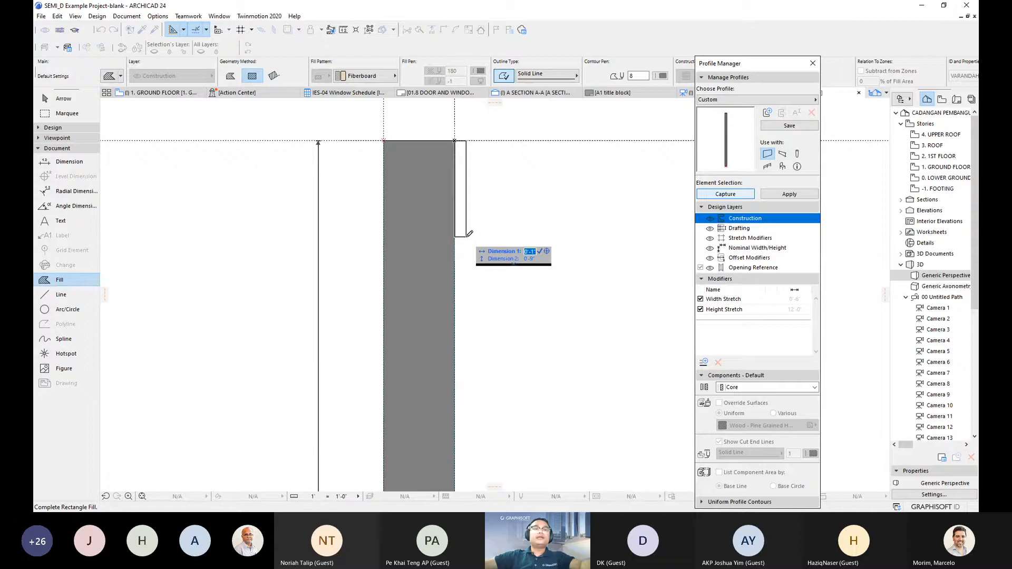
pyautogui.press('Return')
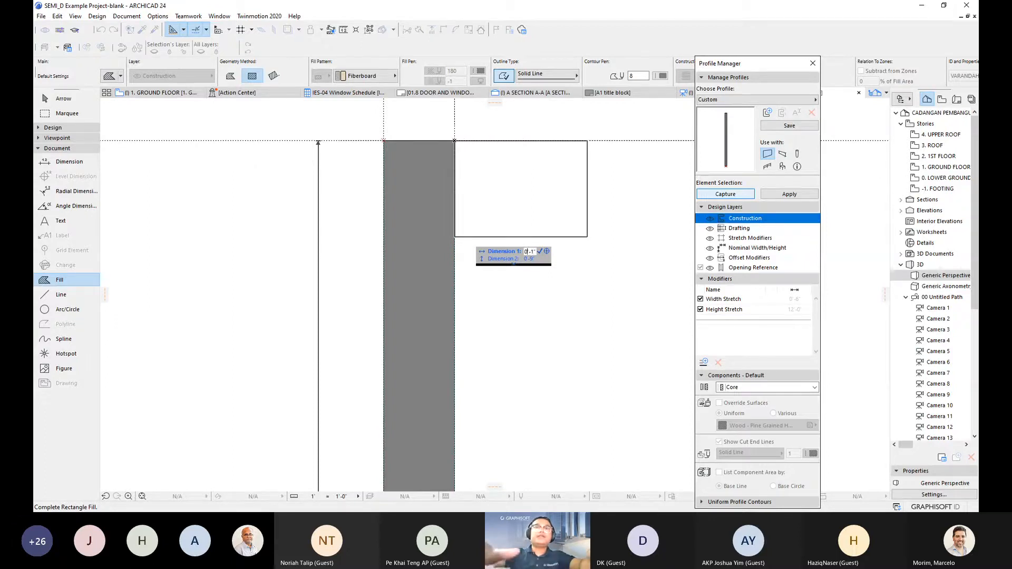
pyautogui.press('Tab')
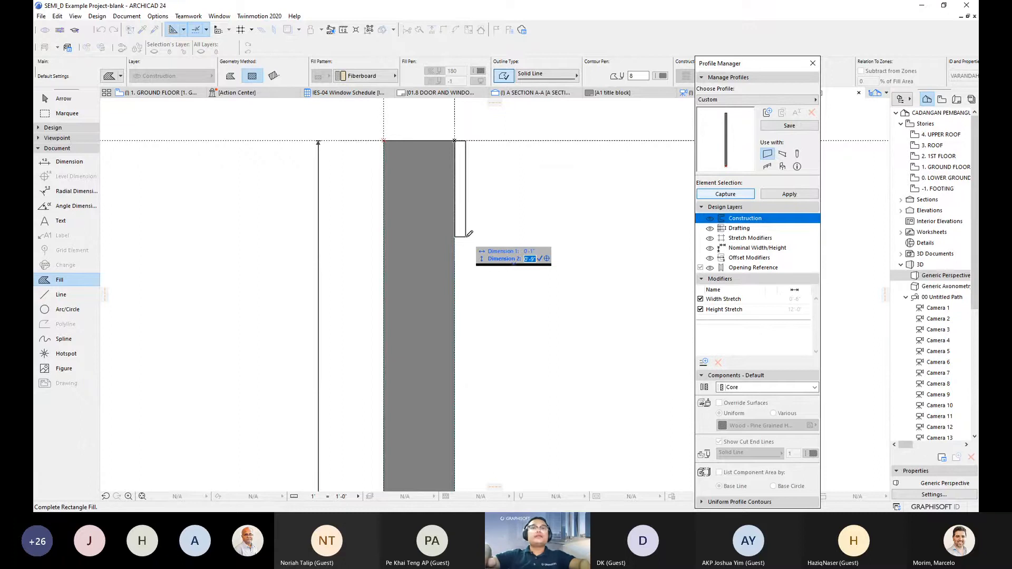
pyautogui.write('1')
pyautogui.press('Tab')
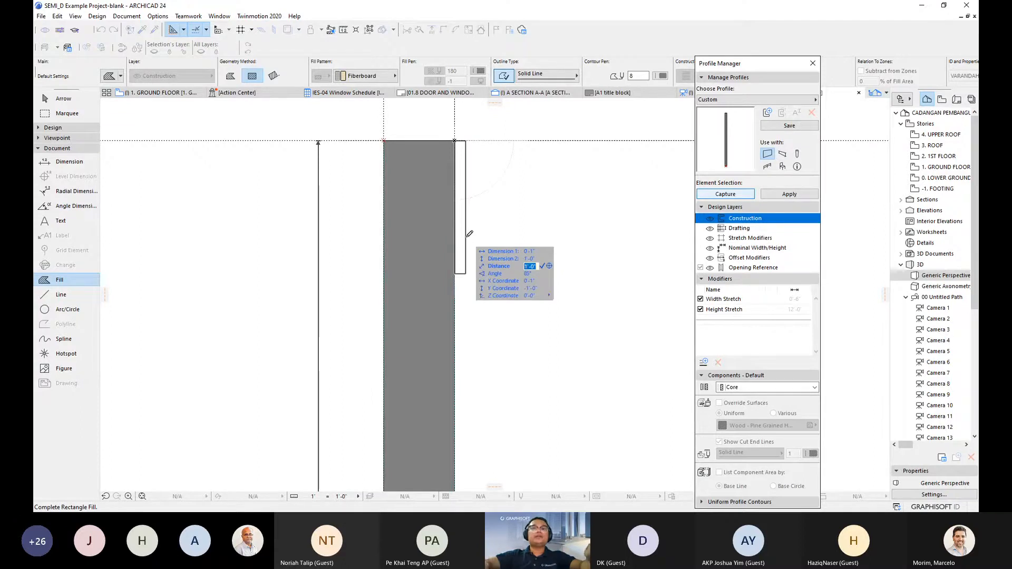
pyautogui.press('Return')
# - Select the new strip and open the Multiply dialog with Ctrl+U
pyautogui.press('Escape')
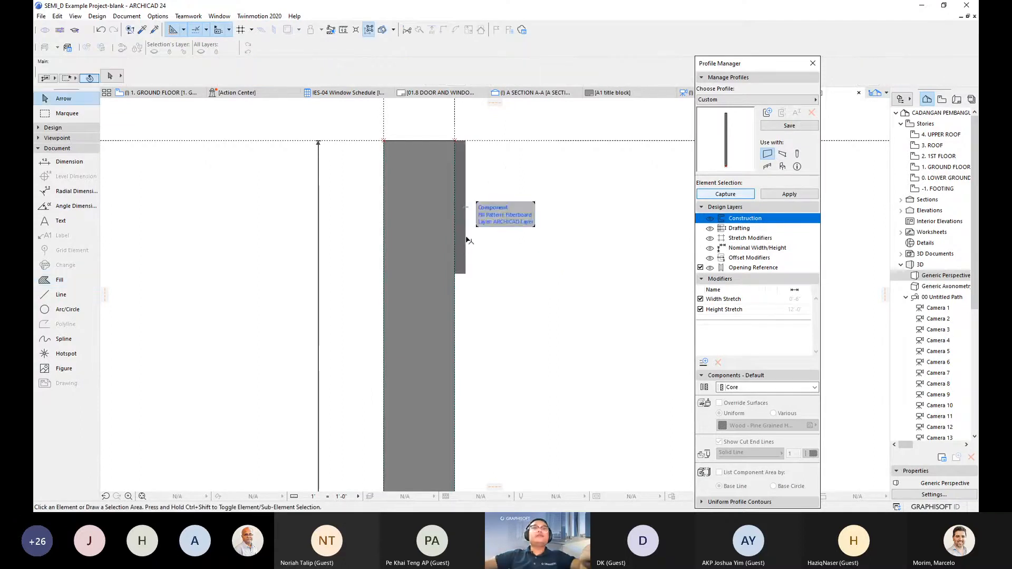
pyautogui.click(470, 272)
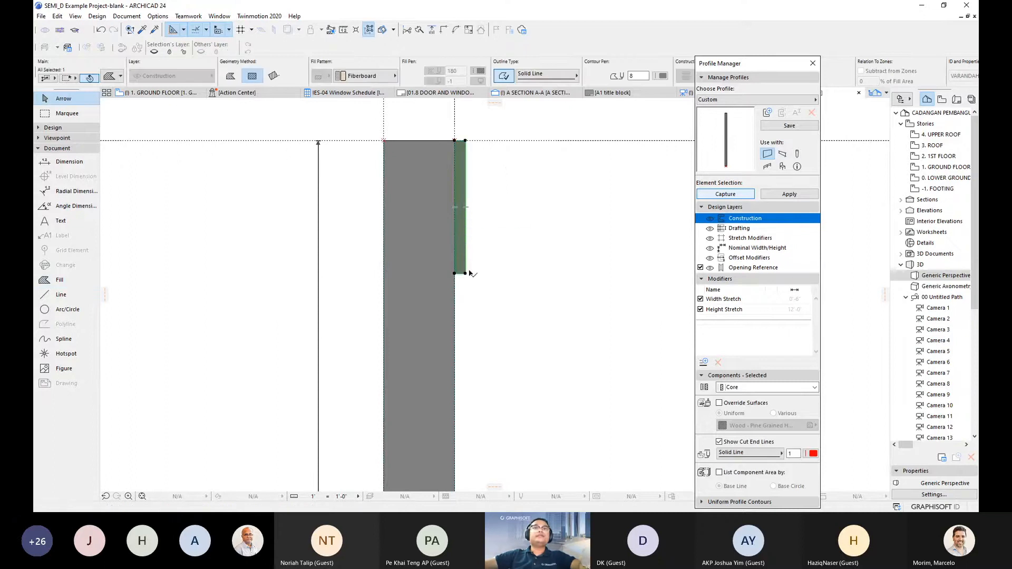
pyautogui.scroll(-2, 474, 266)
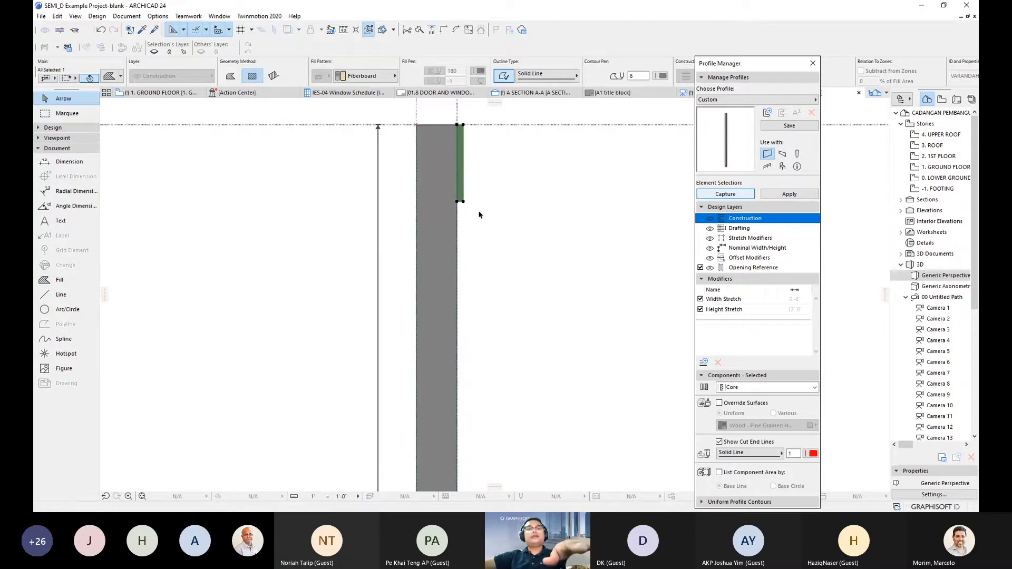
pyautogui.hotkey('ctrl', 'u')
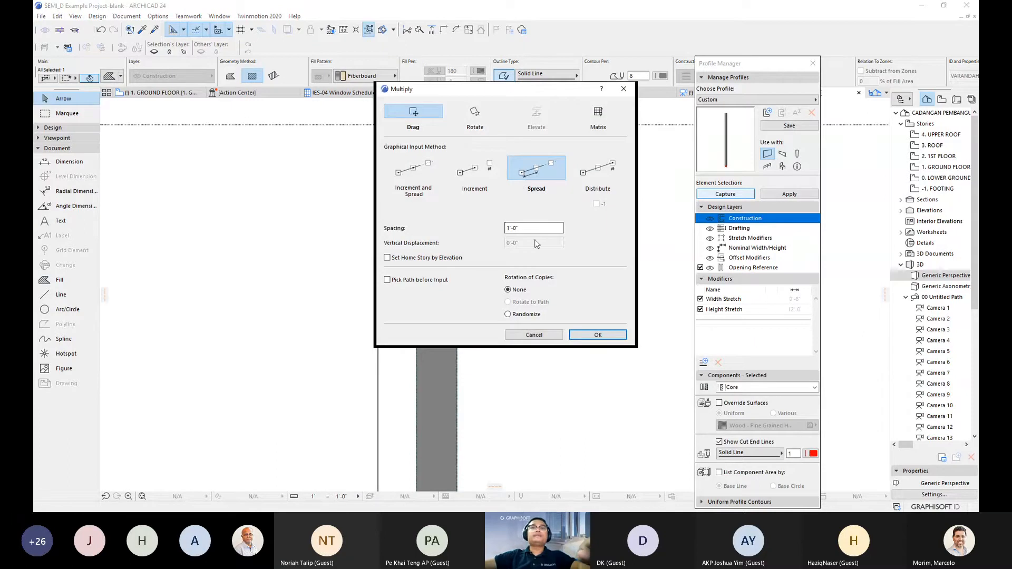
# - Spread copies of the strip from its reference point down to the wall base
pyautogui.click(583, 333)
pyautogui.click(457, 202)
pyautogui.scroll(-2, 454, 316)
pyautogui.moveTo(468, 443); pyautogui.dragTo(502, 240, button='middle')
pyautogui.moveTo(503, 417); pyautogui.dragTo(514, 277, button='middle')
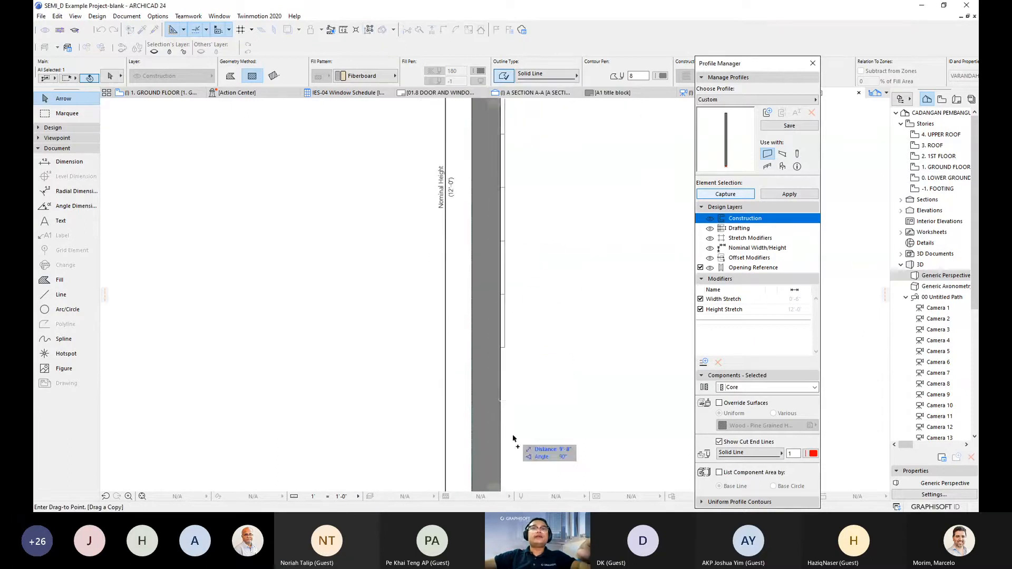
pyautogui.moveTo(513, 438); pyautogui.dragTo(515, 235, button='middle')
pyautogui.click(514, 377)
pyautogui.scroll(5, 497, 260)
pyautogui.scroll(1, 492, 174)
pyautogui.moveTo(493, 169); pyautogui.dragTo(511, 366, button='middle')
pyautogui.scroll(-1, 511, 379)
pyautogui.moveTo(516, 432); pyautogui.dragTo(508, 375, button='middle')
pyautogui.scroll(-1, 518, 239)
pyautogui.moveTo(518, 239); pyautogui.dragTo(522, 314, button='middle')
pyautogui.scroll(-1, 522, 314)
# - Add the topmost strip to the selection, start moving the strips from the wall node, then deselect all
pyautogui.keyDown('shift'); pyautogui.click(509, 230); pyautogui.keyUp('shift')
pyautogui.scroll(4, 483, 256)
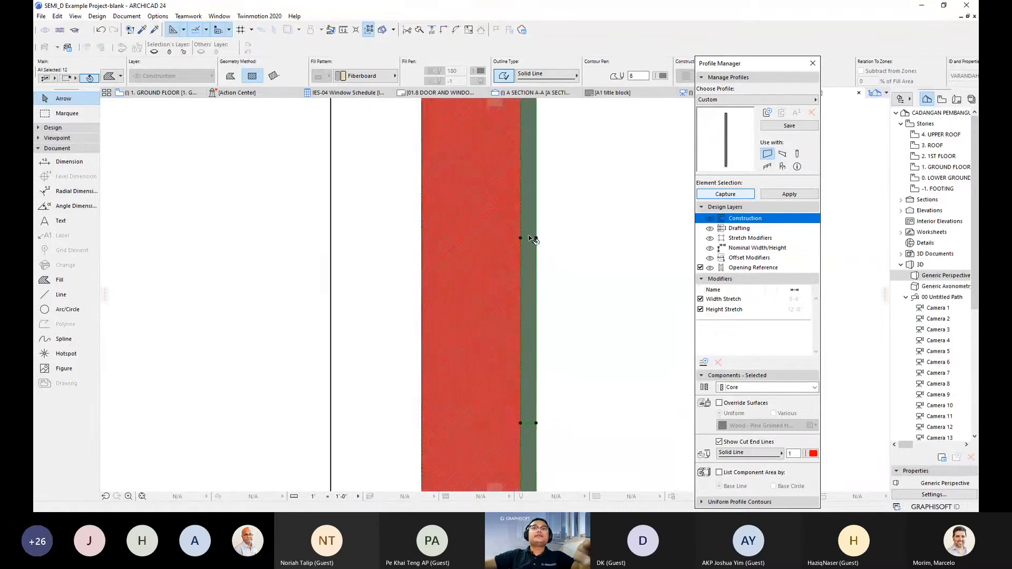
pyautogui.hotkey('ctrl', 'd')
pyautogui.click(537, 238)
pyautogui.scroll(-2, 522, 295)
pyautogui.moveTo(538, 141); pyautogui.dragTo(529, 298, button='middle')
pyautogui.scroll(1, 529, 298)
pyautogui.moveTo(542, 238); pyautogui.dragTo(540, 262, button='middle')
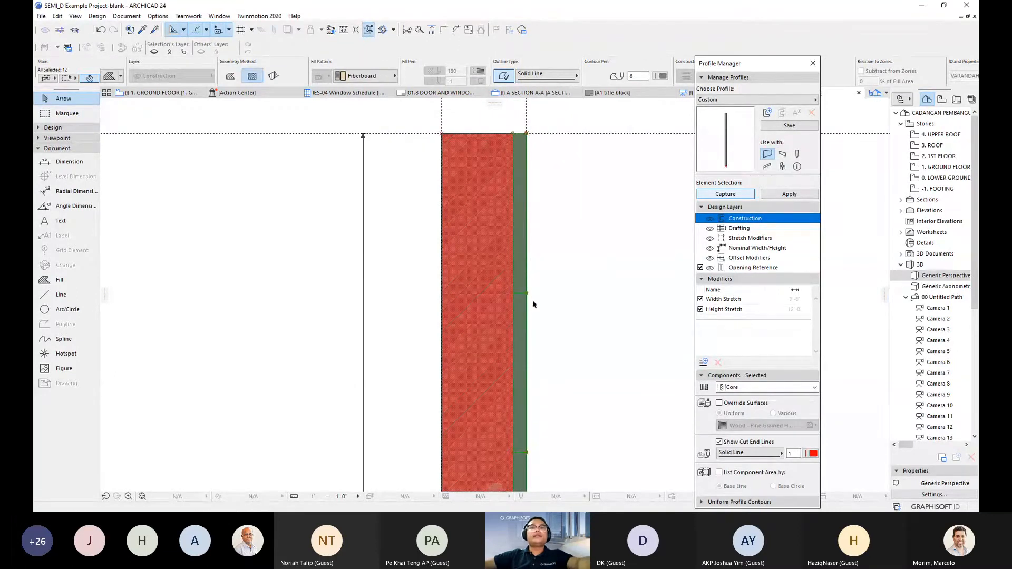
pyautogui.press('Escape')
# - Subtract the first two Fiberboard strip outlines from the red brick wall fill
pyautogui.click(505, 328)
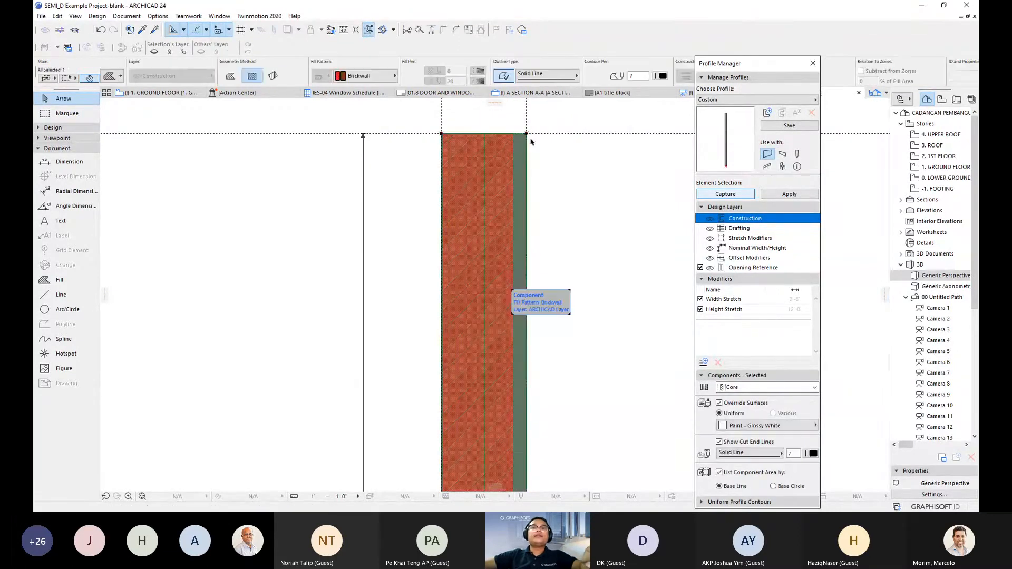
pyautogui.click(526, 134)
pyautogui.click(621, 252)
pyautogui.press('space')
pyautogui.click(517, 358)
pyautogui.scroll(-1, 522, 397)
pyautogui.moveTo(522, 397); pyautogui.dragTo(506, 201, button='middle')
pyautogui.moveTo(522, 330); pyautogui.dragTo(532, 162, button='middle')
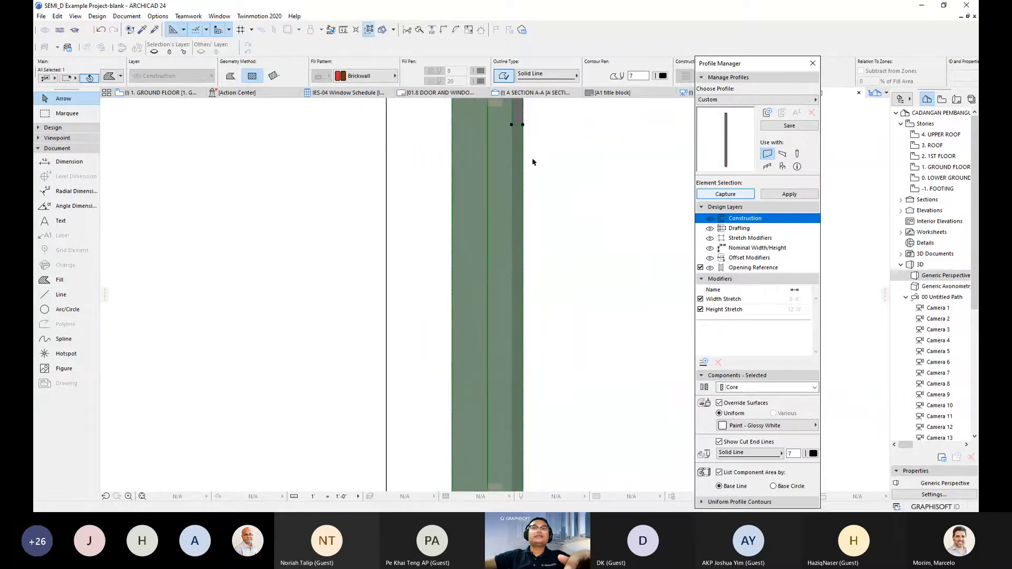
pyautogui.click(524, 125)
pyautogui.press('space')
pyautogui.click(517, 292)
# - Subtract the next two strip sections from the brick fill along the wall edge
pyautogui.scroll(-1, 517, 294)
pyautogui.moveTo(537, 326); pyautogui.dragTo(530, 192, button='middle')
pyautogui.scroll(-1, 530, 192)
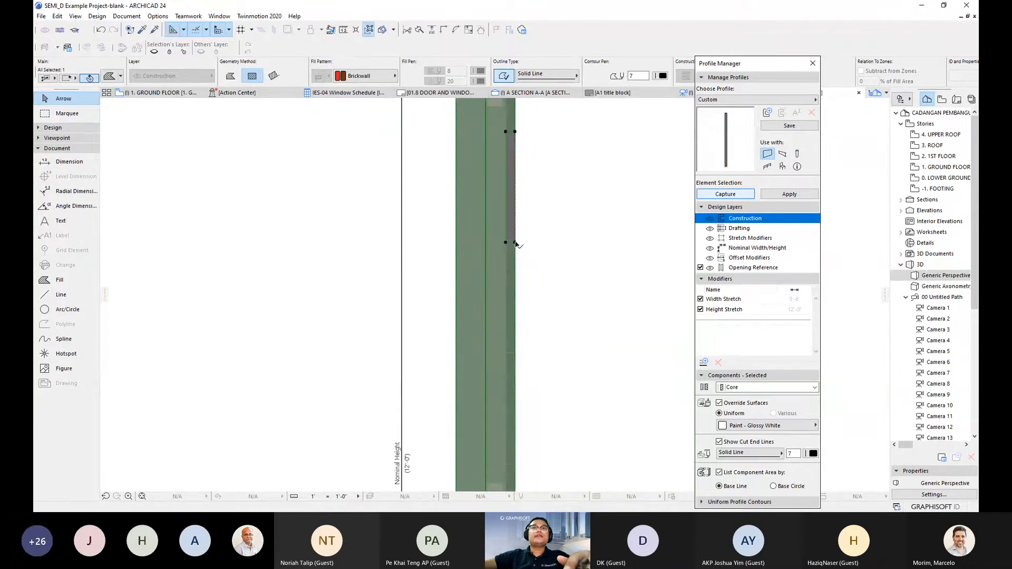
pyautogui.click(516, 243)
pyautogui.press('space')
pyautogui.click(511, 376)
pyautogui.scroll(-1, 528, 353)
pyautogui.moveTo(528, 352); pyautogui.dragTo(522, 302, button='middle')
pyautogui.scroll(2, 517, 377)
pyautogui.moveTo(518, 377); pyautogui.dragTo(523, 231, button='middle')
pyautogui.scroll(1, 512, 293)
pyautogui.click(508, 187)
pyautogui.press('space')
pyautogui.click(504, 296)
# - Cut the remaining strip sections, including the lower one, out of the brick fill
pyautogui.scroll(-1, 508, 301)
pyautogui.moveTo(513, 427); pyautogui.dragTo(504, 220, button='middle')
pyautogui.scroll(1, 509, 295)
pyautogui.scroll(-1, 504, 219)
pyautogui.click(503, 193)
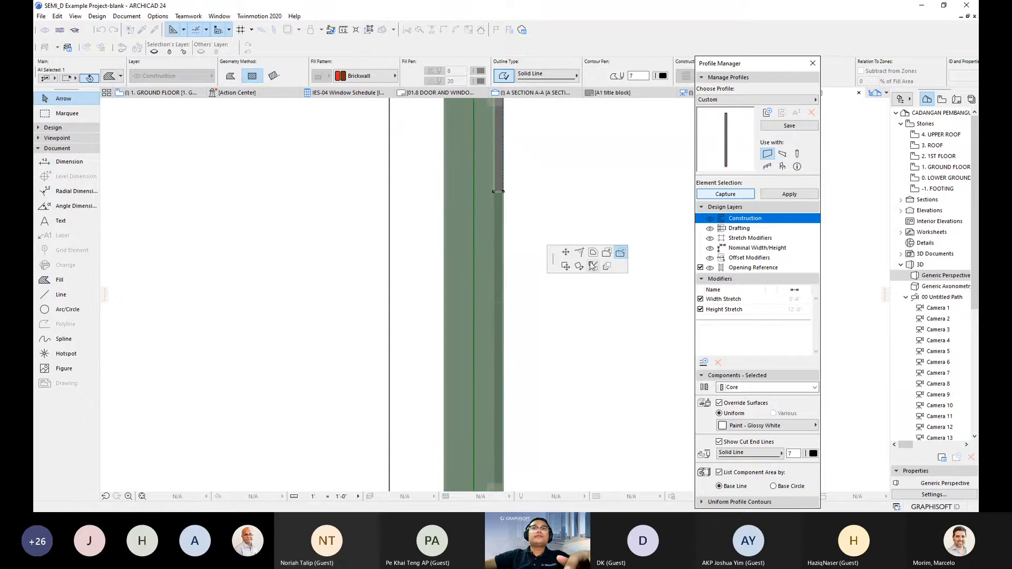
pyautogui.moveTo(519, 362); pyautogui.dragTo(500, 218, button='middle')
pyautogui.press('space')
pyautogui.click(477, 295)
pyautogui.scroll(-1, 500, 217)
pyautogui.scroll(2, 494, 258)
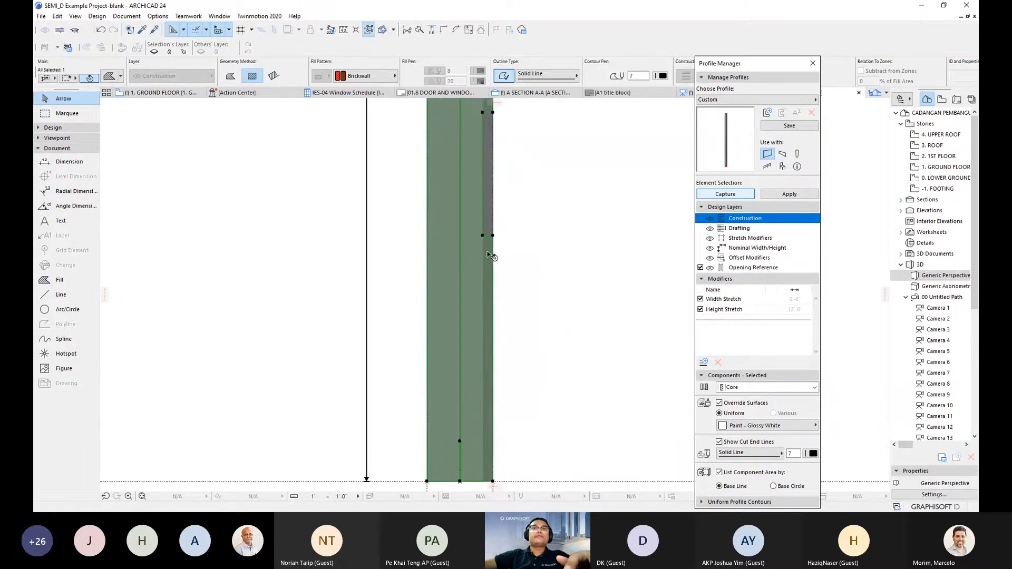
pyautogui.click(495, 233)
pyautogui.press('space')
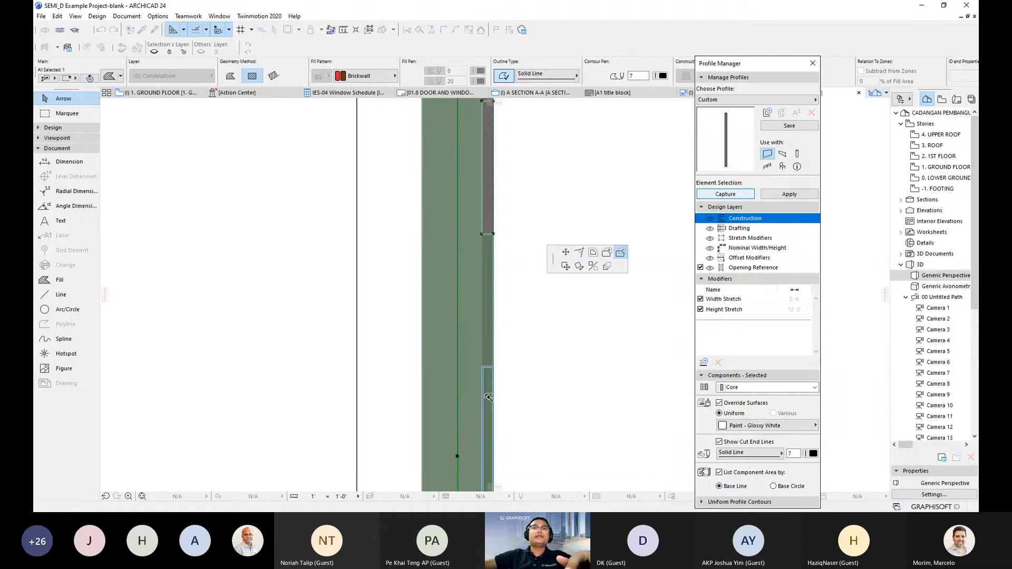
pyautogui.click(489, 397)
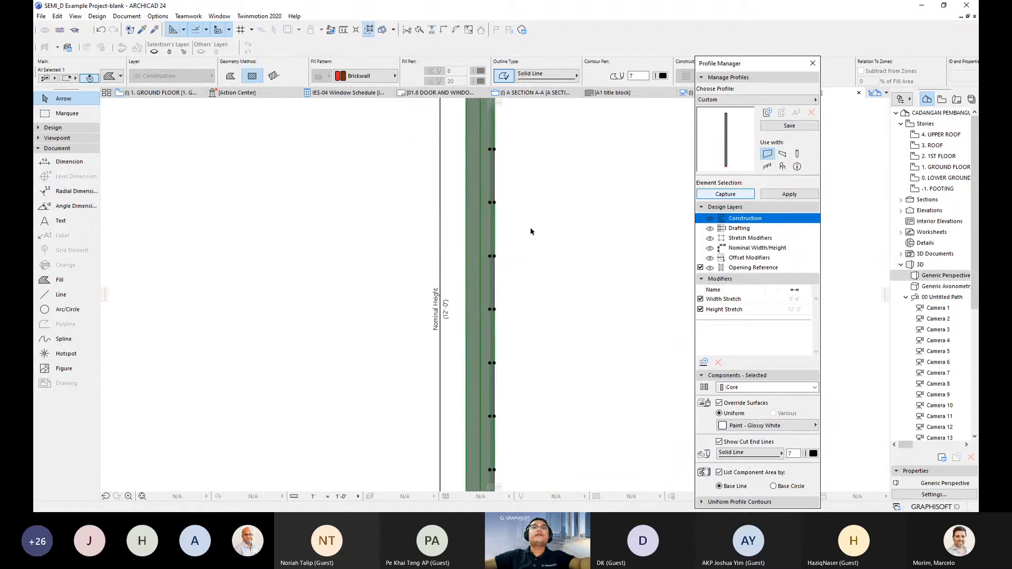
# - Suspend grouping and select the cut strip sections one by one along the wall
pyautogui.moveTo(500, 245); pyautogui.dragTo(505, 360, button='middle')
pyautogui.click(504, 275)
pyautogui.scroll(2, 498, 263)
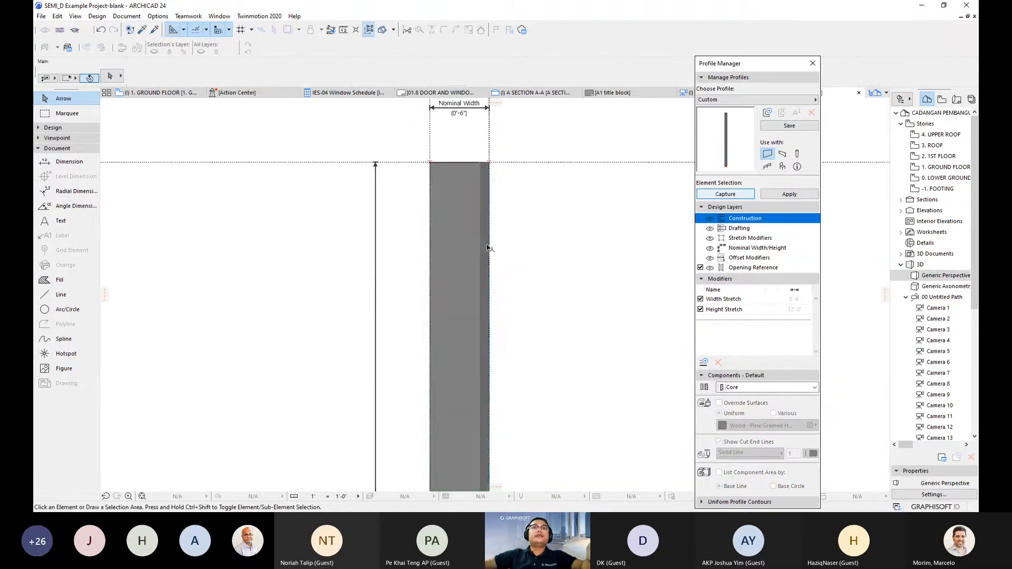
pyautogui.click(486, 248)
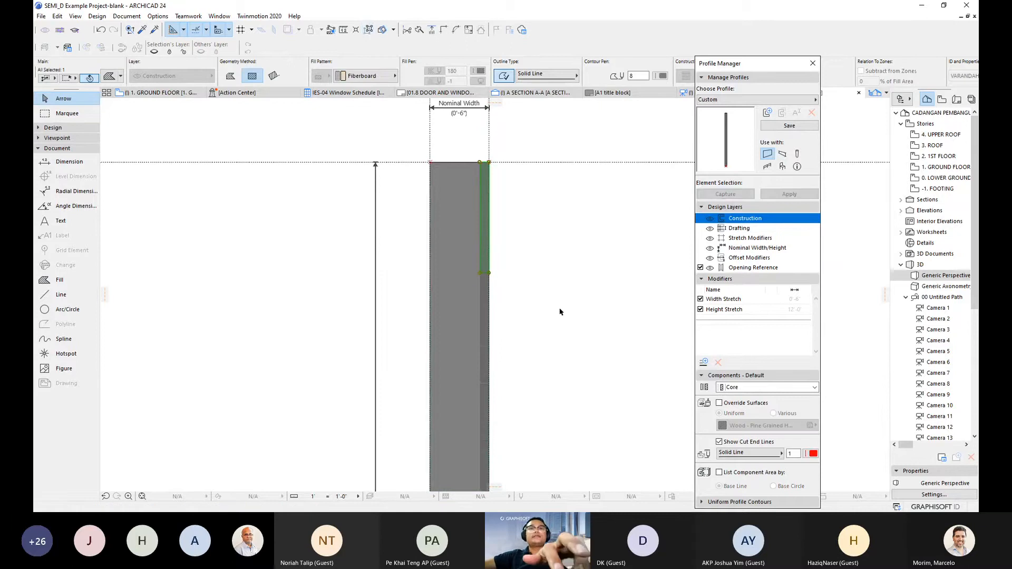
pyautogui.hotkey('alt', 'g')
pyautogui.keyDown('shift'); pyautogui.click(488, 299); pyautogui.keyUp('shift')
pyautogui.moveTo(503, 287); pyautogui.dragTo(508, 224, button='middle')
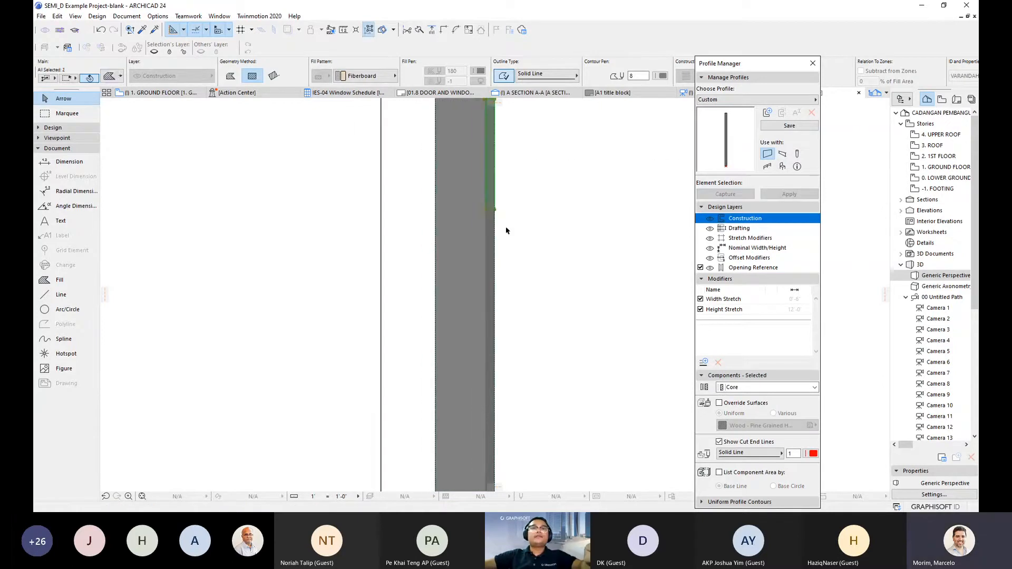
pyautogui.keyDown('shift'); pyautogui.click(495, 276); pyautogui.keyUp('shift')
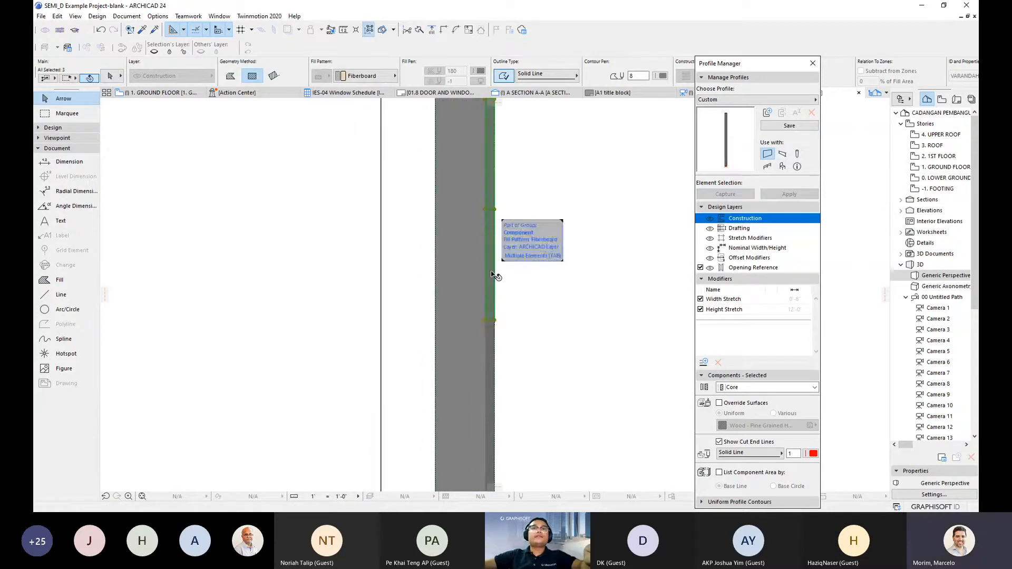
pyautogui.keyDown('shift'); pyautogui.click(491, 349); pyautogui.keyUp('shift')
pyautogui.moveTo(492, 350); pyautogui.dragTo(512, 297, button='middle')
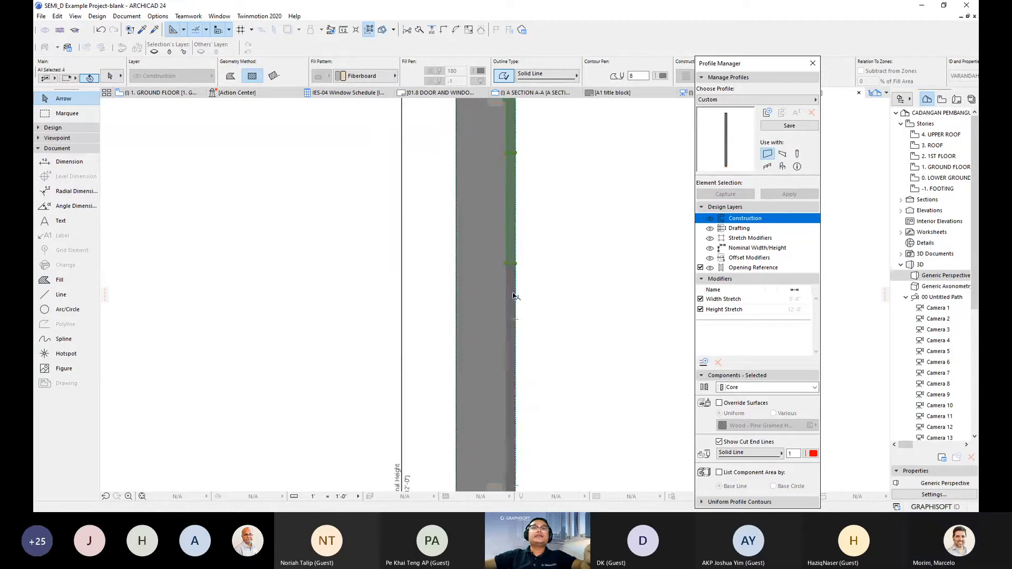
pyautogui.keyDown('shift'); pyautogui.click(511, 296); pyautogui.keyUp('shift')
pyautogui.moveTo(523, 371); pyautogui.dragTo(517, 245, button='middle')
pyautogui.keyDown('shift'); pyautogui.click(520, 250); pyautogui.keyUp('shift')
# - Add the last strip sections to the selection, excluding the brick fill, then clear it
pyautogui.moveTo(530, 380); pyautogui.dragTo(517, 339, button='middle')
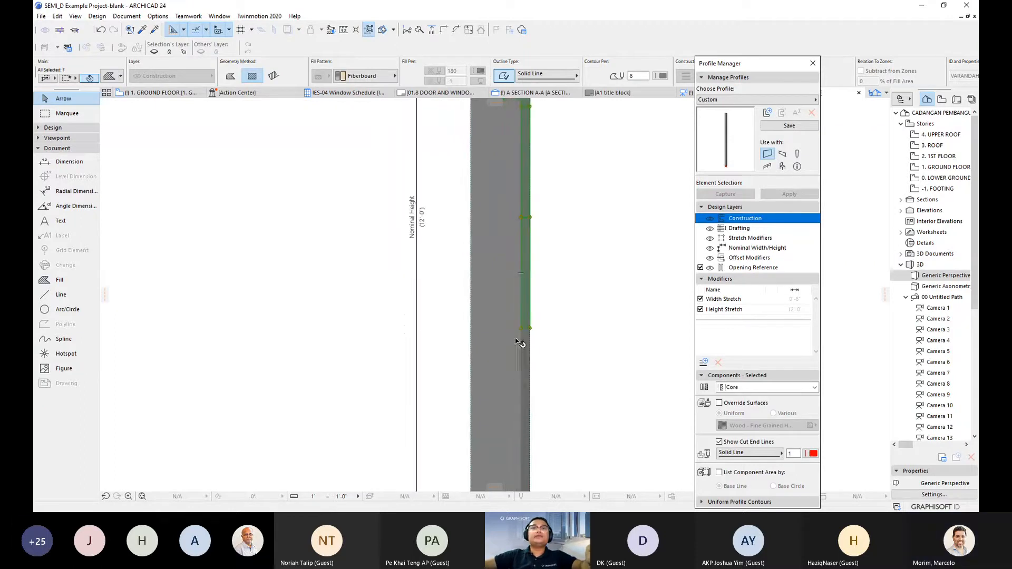
pyautogui.keyDown('shift'); pyautogui.click(524, 353); pyautogui.keyUp('shift')
pyautogui.moveTo(530, 373); pyautogui.dragTo(532, 289, button='middle')
pyautogui.keyDown('shift'); pyautogui.click(521, 311); pyautogui.keyUp('shift')
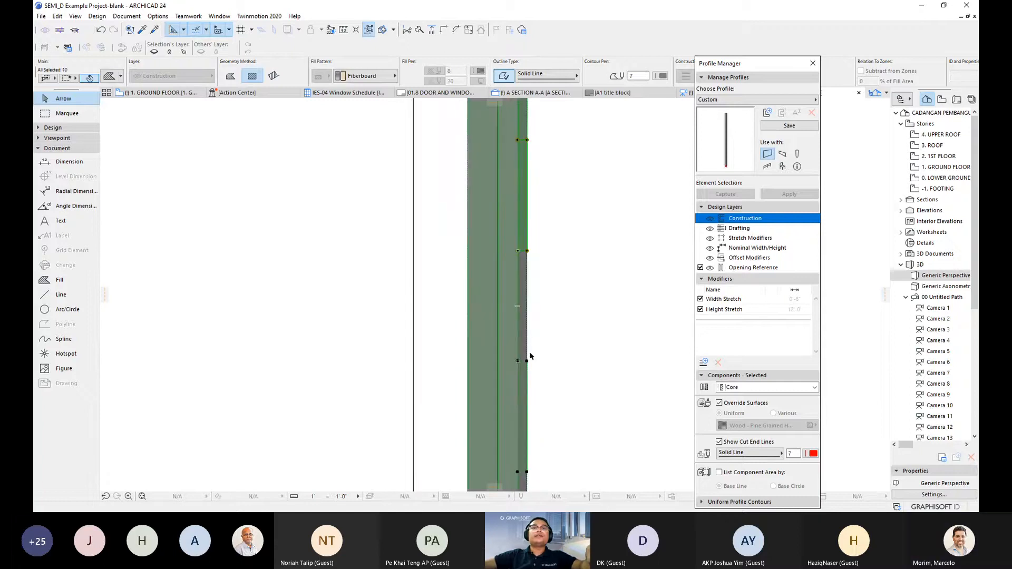
pyautogui.moveTo(526, 355); pyautogui.dragTo(520, 236, button='middle')
pyautogui.keyDown('shift'); pyautogui.click(512, 205); pyautogui.keyUp('shift')
pyautogui.keyDown('shift'); pyautogui.click(516, 207); pyautogui.keyUp('shift')
pyautogui.keyDown('shift'); pyautogui.click(517, 269); pyautogui.keyUp('shift')
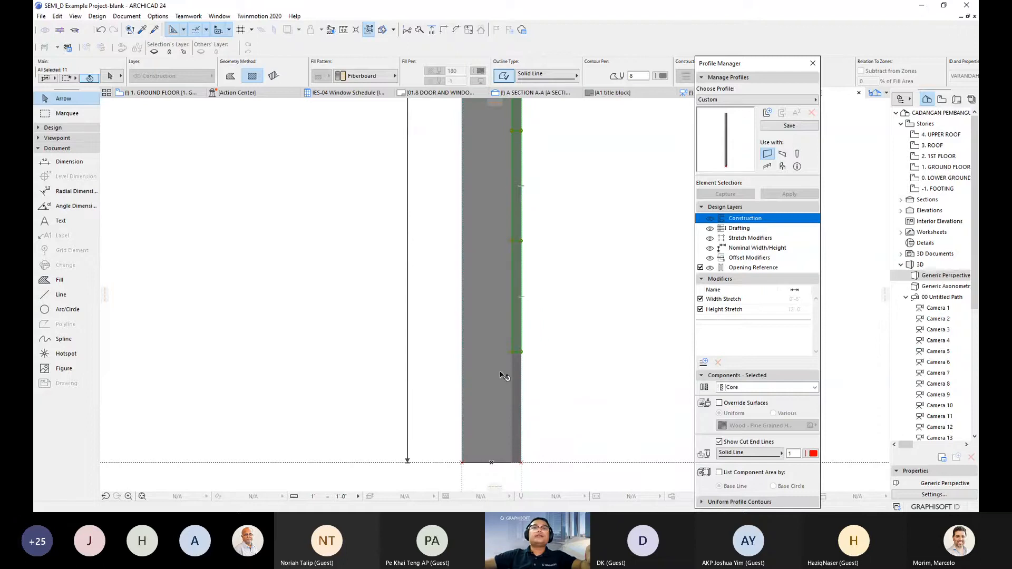
pyautogui.click(580, 309)
pyautogui.scroll(-3, 575, 267)
# - Save the grooved wall profile as the new custom profile 'Asyraf_Groove_2'
pyautogui.moveTo(562, 250); pyautogui.dragTo(544, 401, button='middle')
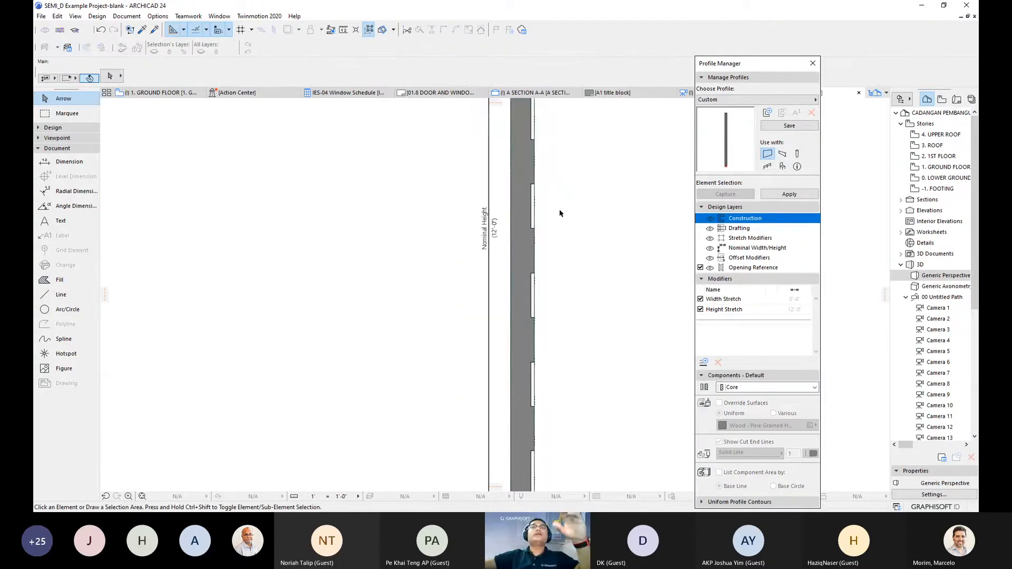
pyautogui.moveTo(560, 210); pyautogui.dragTo(553, 285, button='middle')
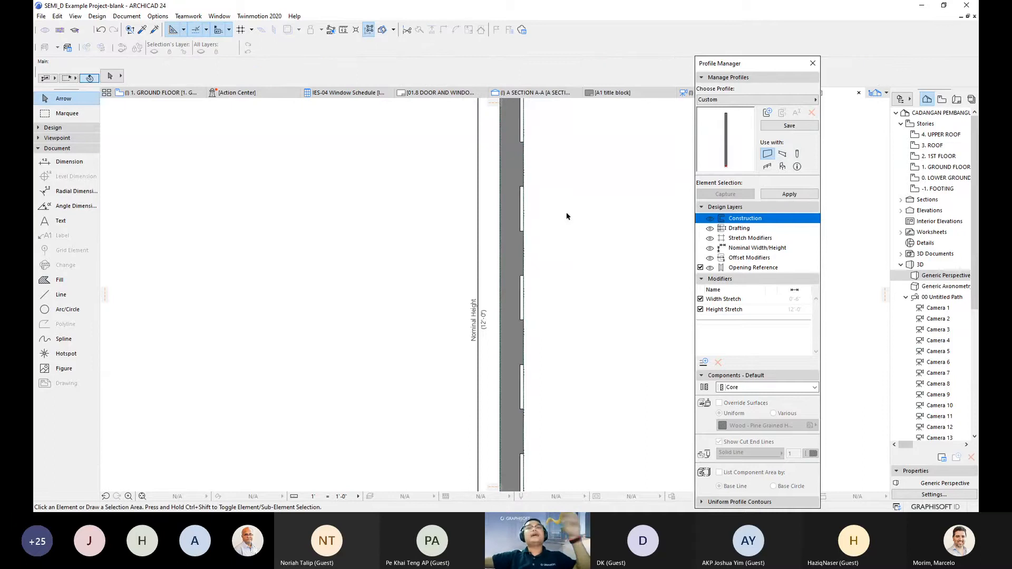
pyautogui.moveTo(564, 215); pyautogui.dragTo(580, 282, button='middle')
pyautogui.scroll(4, 564, 232)
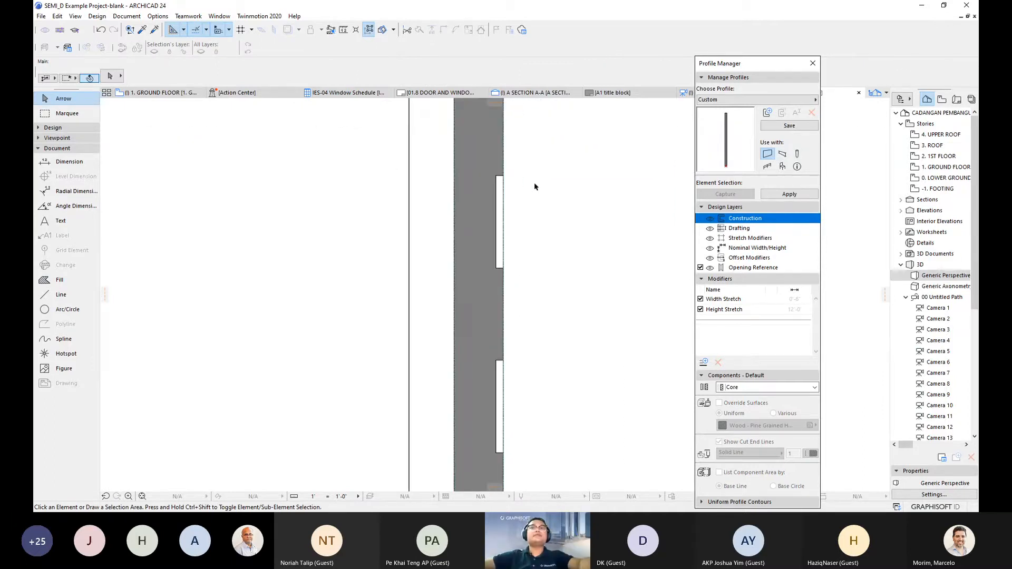
pyautogui.scroll(-2, 535, 187)
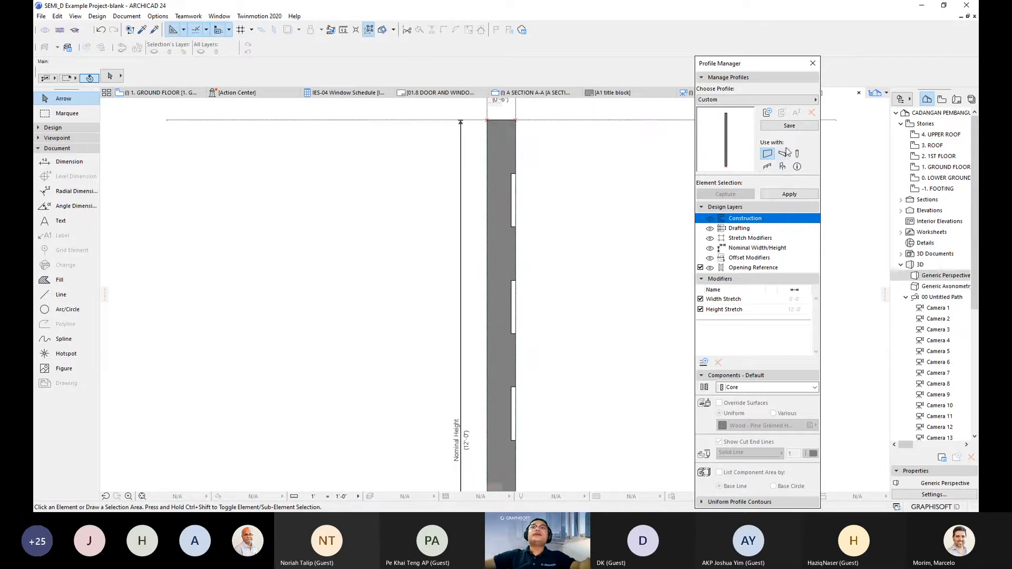
pyautogui.click(784, 126)
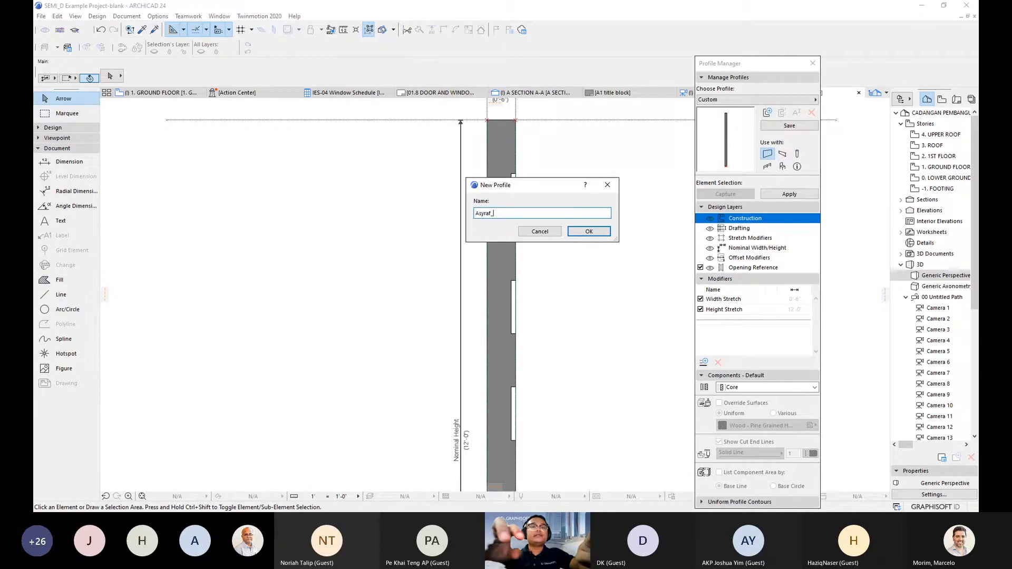
pyautogui.write('Asyraf_Grooves')
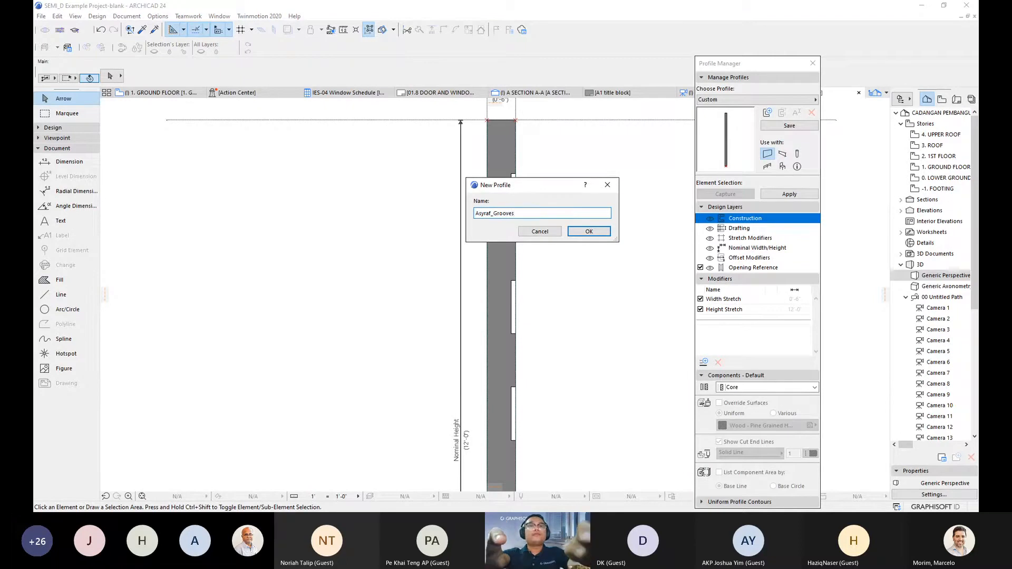
pyautogui.press('BackSpace')
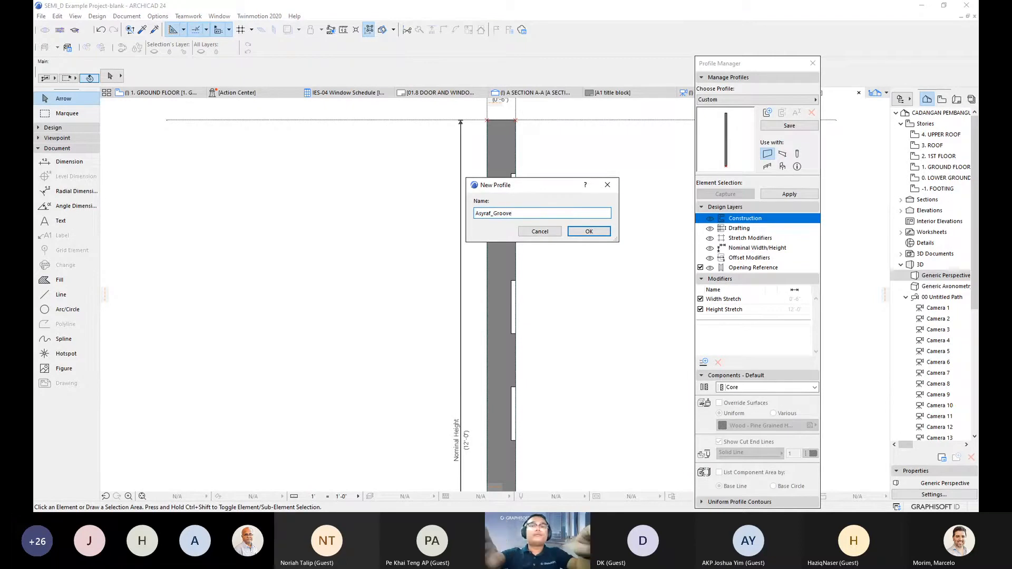
pyautogui.write('_')
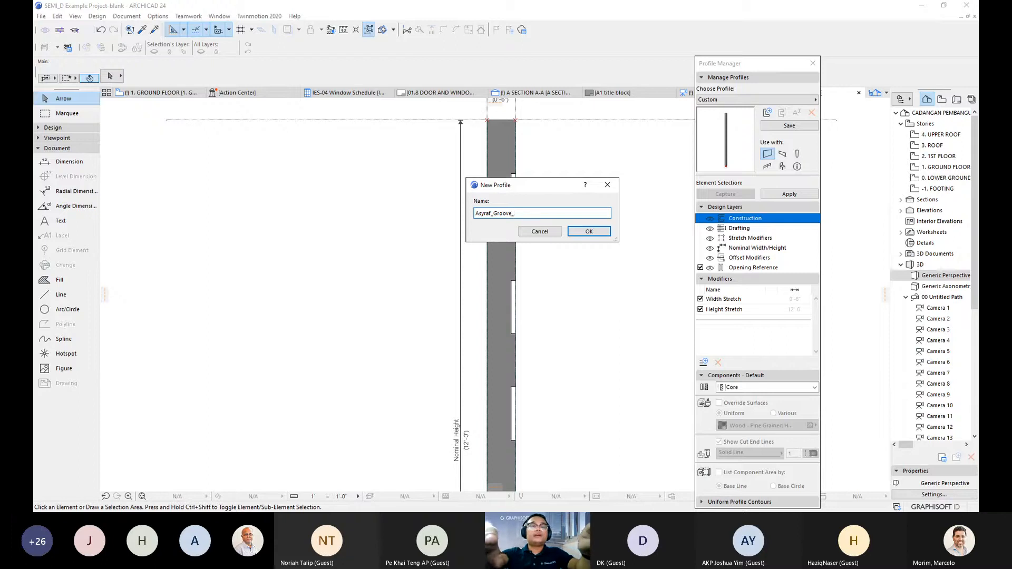
pyautogui.write('2')
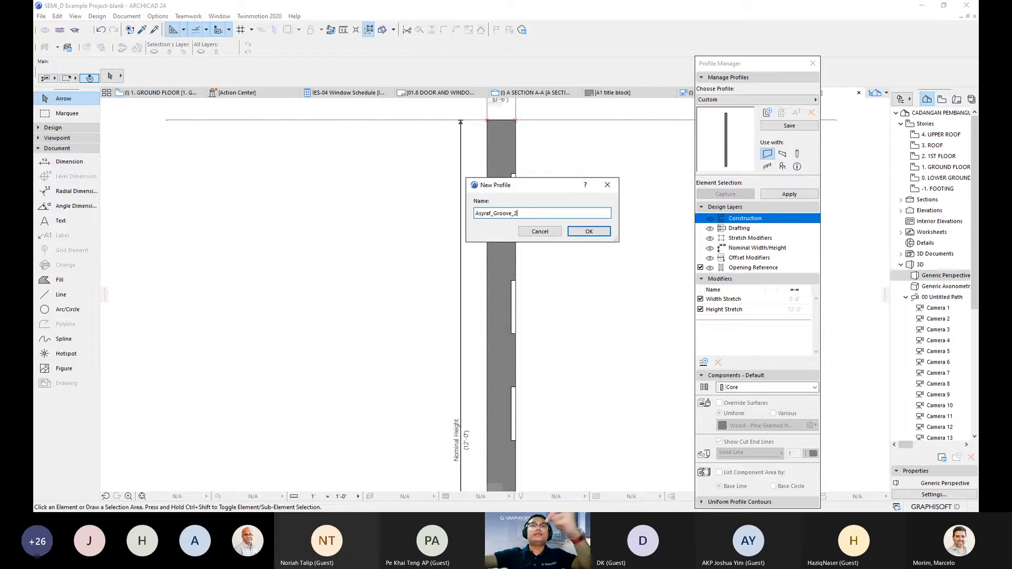
pyautogui.click(589, 232)
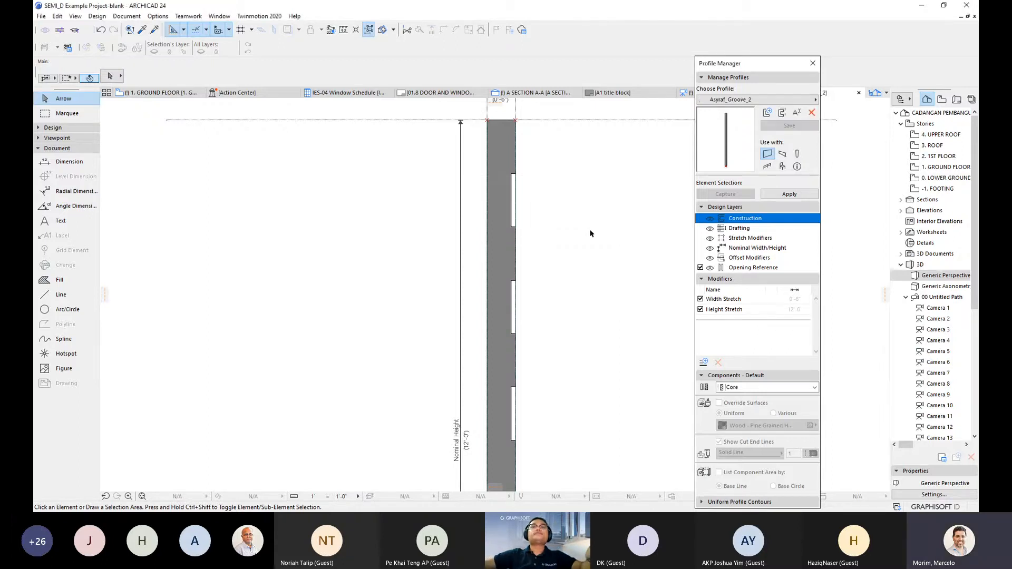
# - Apply Asyraf_Groove_2 to the selected porch walls and return to the 3D perspective
pyautogui.scroll(-5, 571, 250)
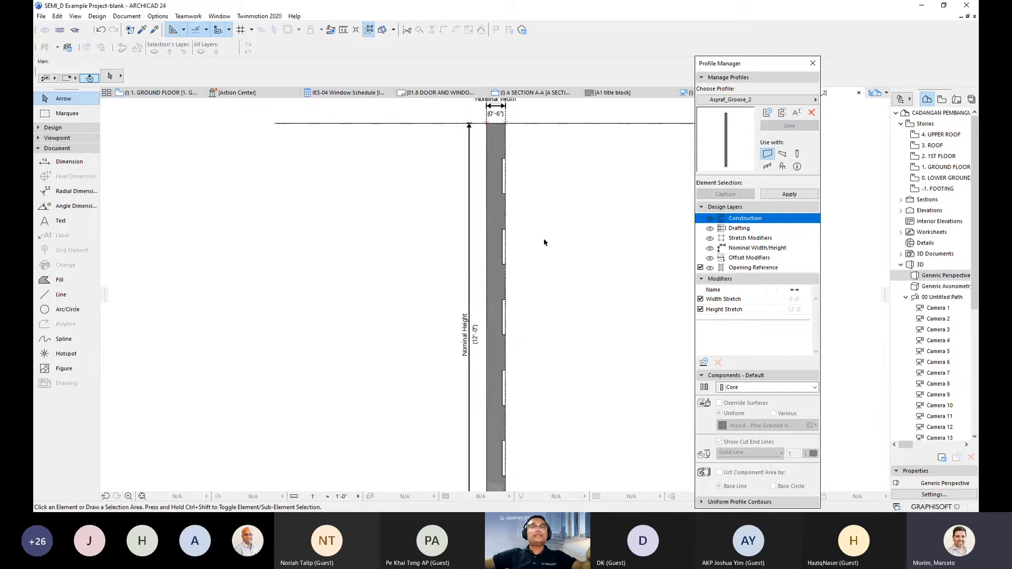
pyautogui.moveTo(538, 214); pyautogui.dragTo(527, 204, button='middle')
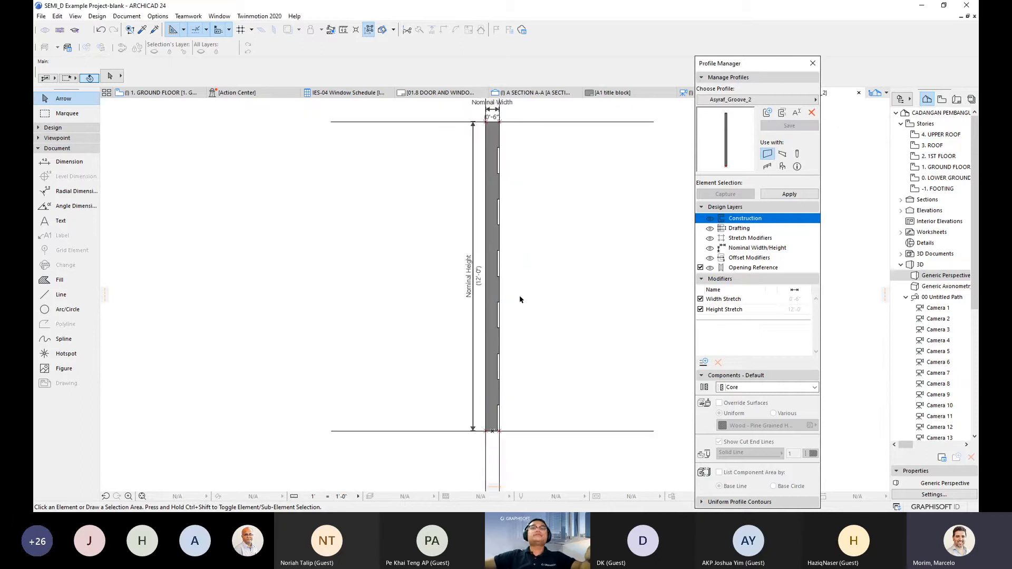
pyautogui.click(789, 194)
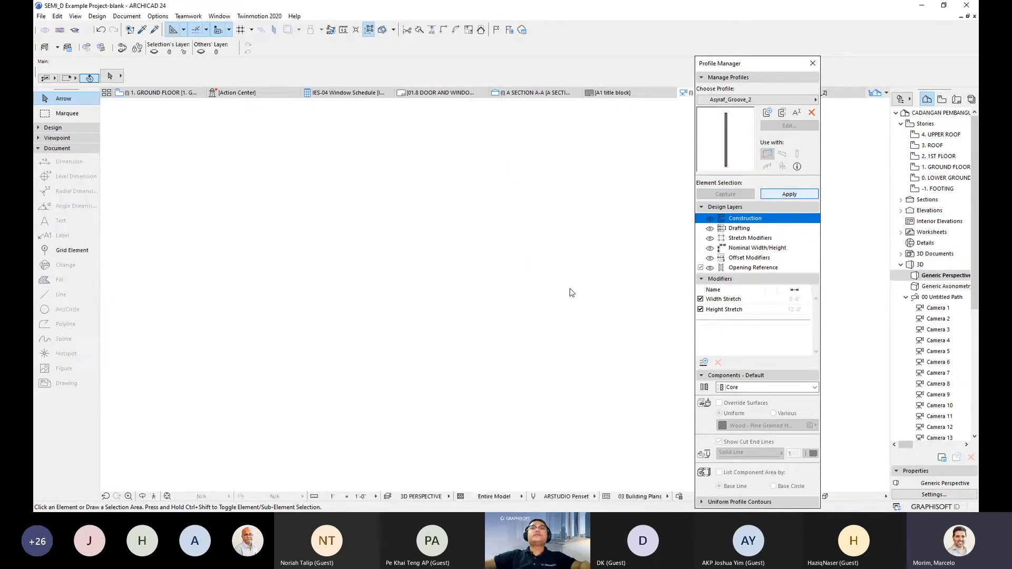
pyautogui.scroll(5, 522, 319)
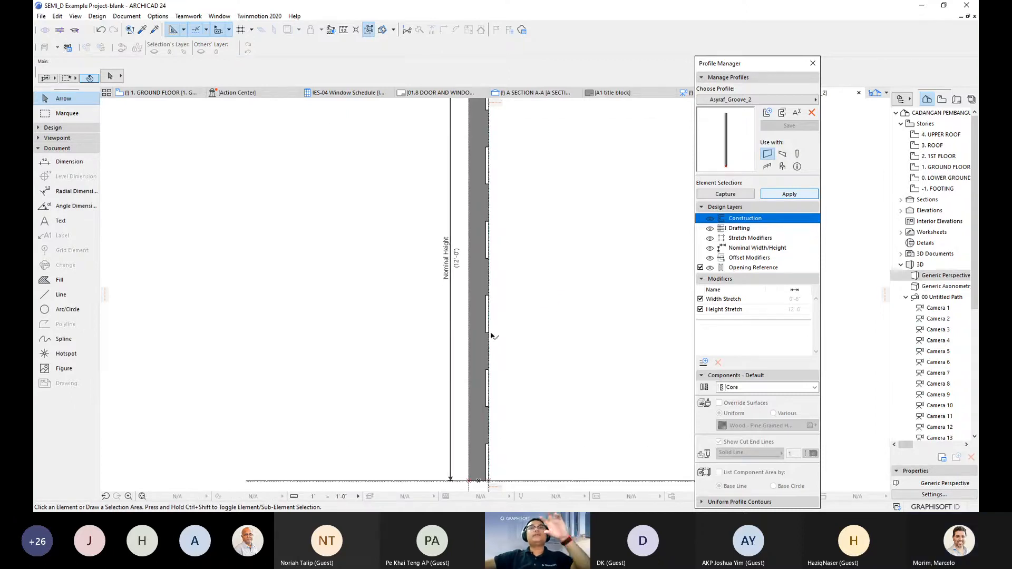
pyautogui.scroll(3, 499, 322)
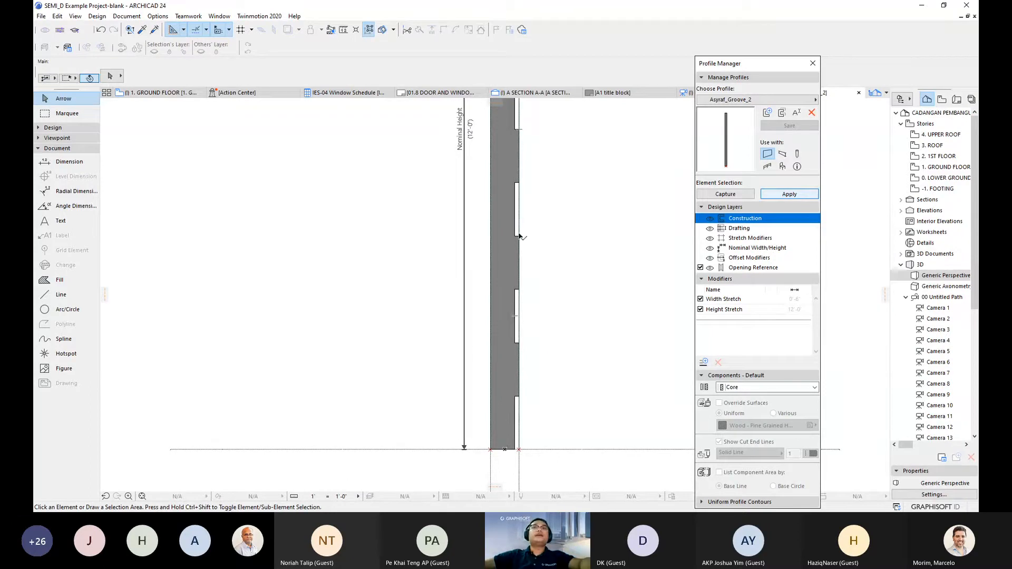
pyautogui.moveTo(176, 98)
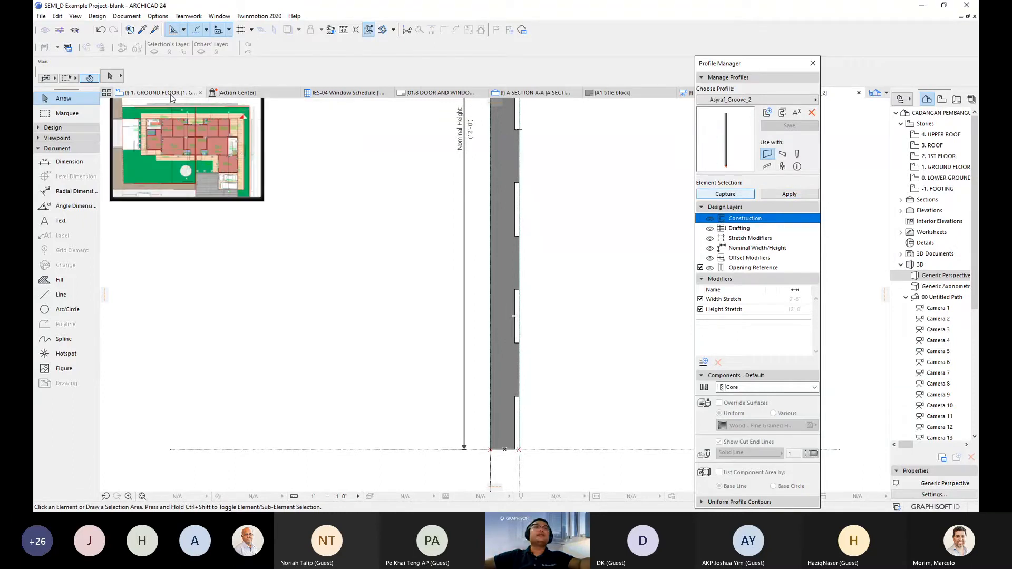
pyautogui.click(171, 93)
pyautogui.scroll(3, 432, 314)
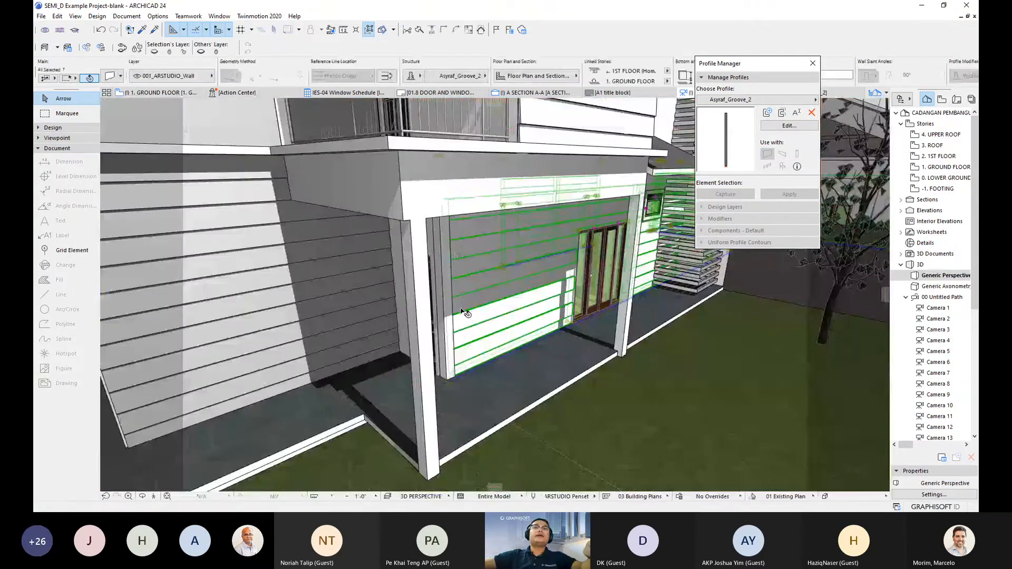
# - Deselect the walls and orbit the 3D view to inspect the grooved wall and porch doors
pyautogui.keyDown('shift'); pyautogui.moveTo(516, 308); pyautogui.dragTo(503, 343, button='middle'); pyautogui.keyUp('shift')
pyautogui.press('Escape')
pyautogui.scroll(3, 504, 343)
pyautogui.scroll(3, 504, 337)
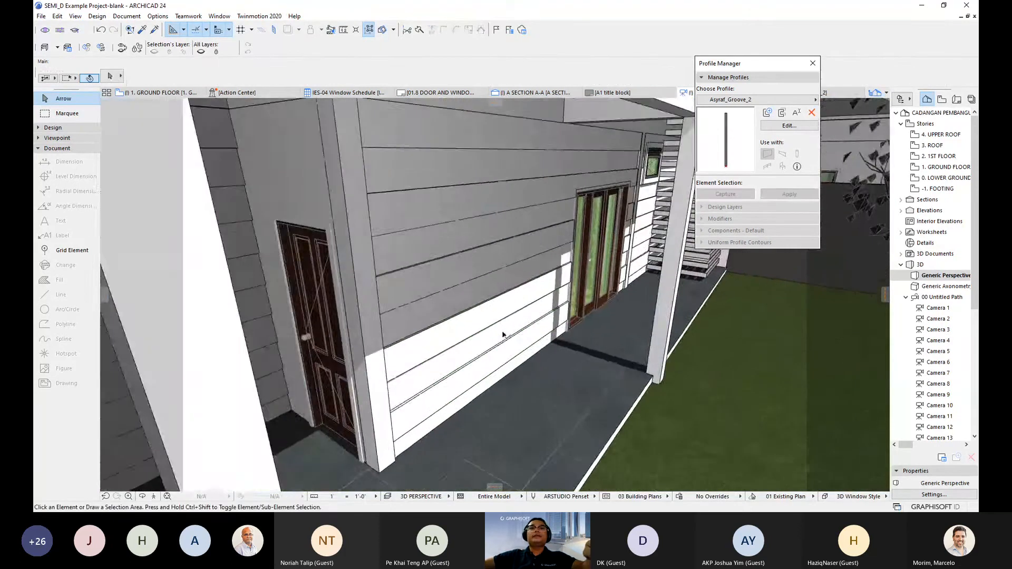
pyautogui.keyDown('shift'); pyautogui.moveTo(511, 323); pyautogui.dragTo(508, 193, button='middle'); pyautogui.keyUp('shift')
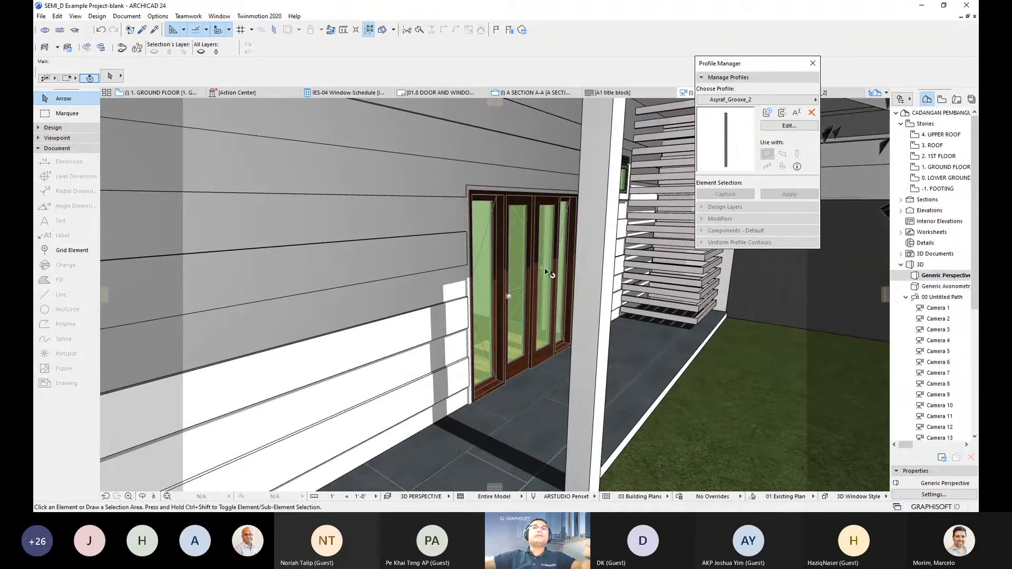
pyautogui.keyDown('shift'); pyautogui.moveTo(516, 272); pyautogui.dragTo(565, 291, button='middle'); pyautogui.keyUp('shift')
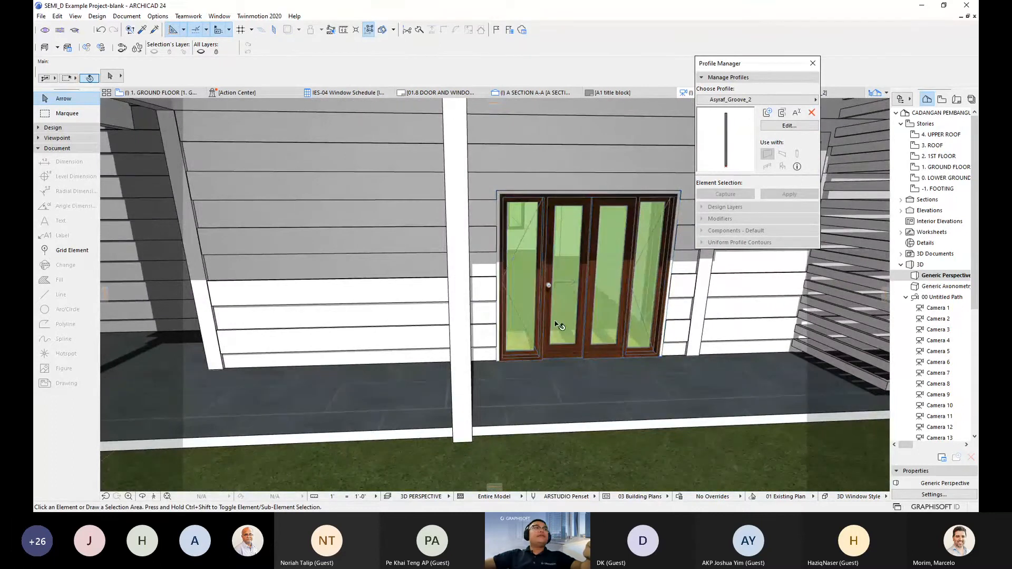
pyautogui.click(547, 322)
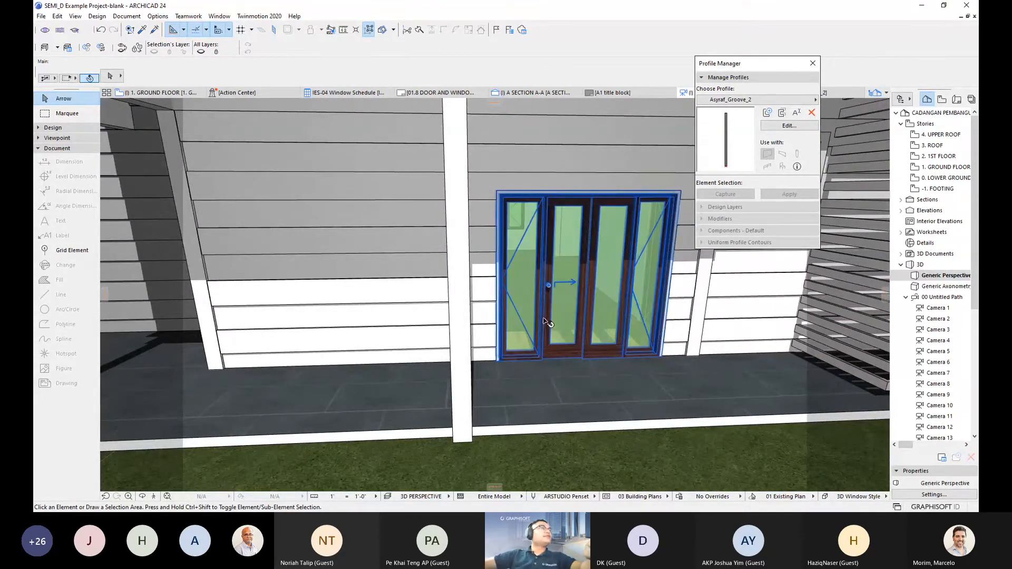
pyautogui.keyDown('shift'); pyautogui.moveTo(549, 310); pyautogui.dragTo(553, 317, button='middle'); pyautogui.keyUp('shift')
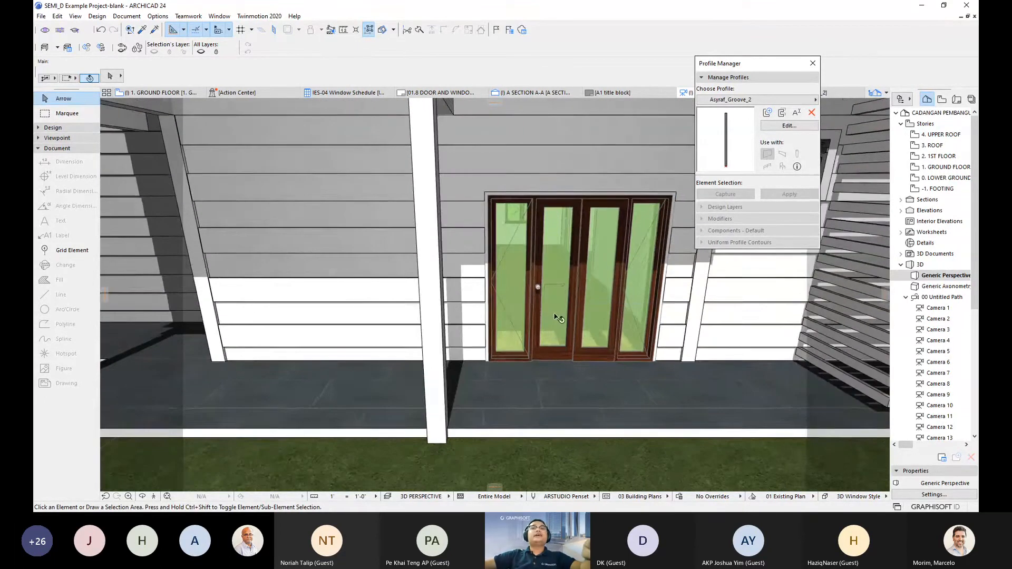
pyautogui.keyDown('shift'); pyautogui.moveTo(516, 284); pyautogui.dragTo(501, 312, button='middle'); pyautogui.keyUp('shift')
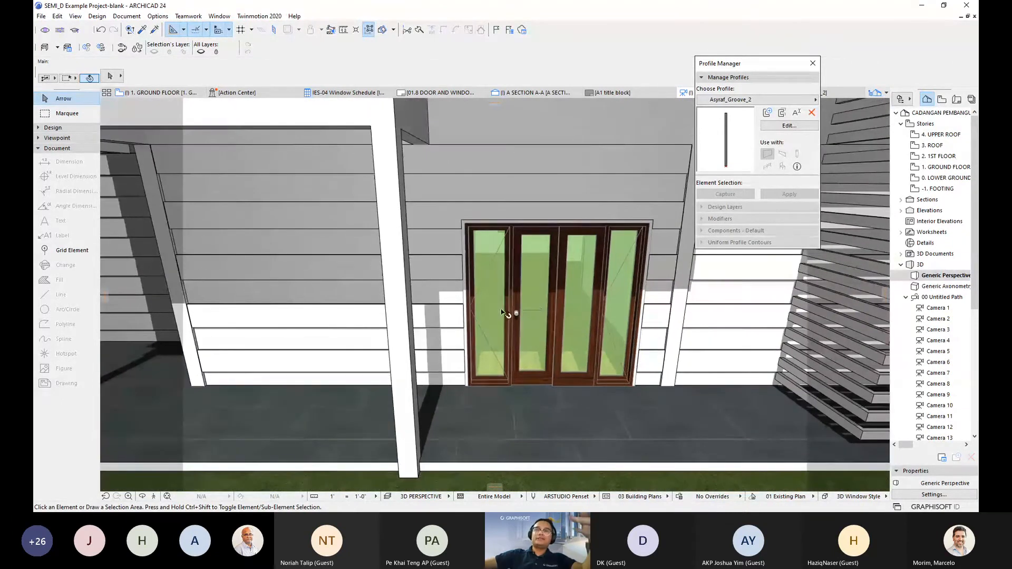
# - Move the sliding door left of the column, deselect it, and switch to 1. GROUND FLOOR
pyautogui.click(532, 353)
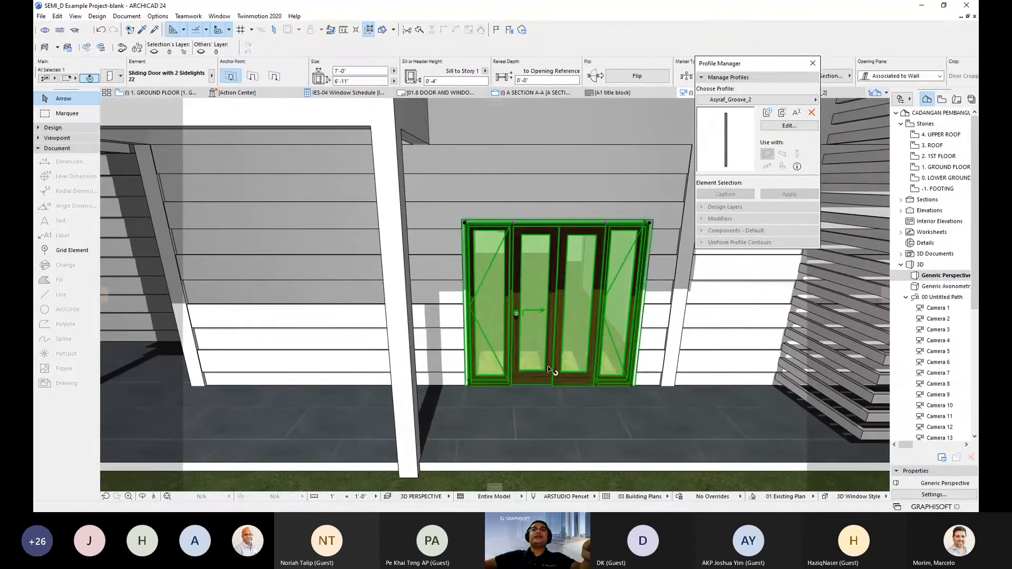
pyautogui.keyDown('shift'); pyautogui.moveTo(568, 370); pyautogui.dragTo(615, 382, button='middle'); pyautogui.keyUp('shift')
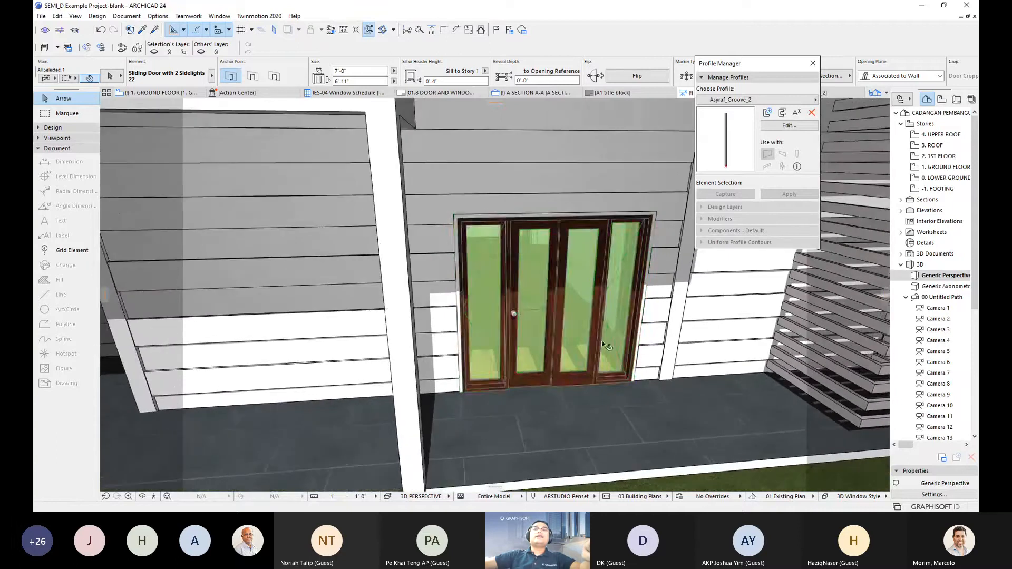
pyautogui.click(615, 383)
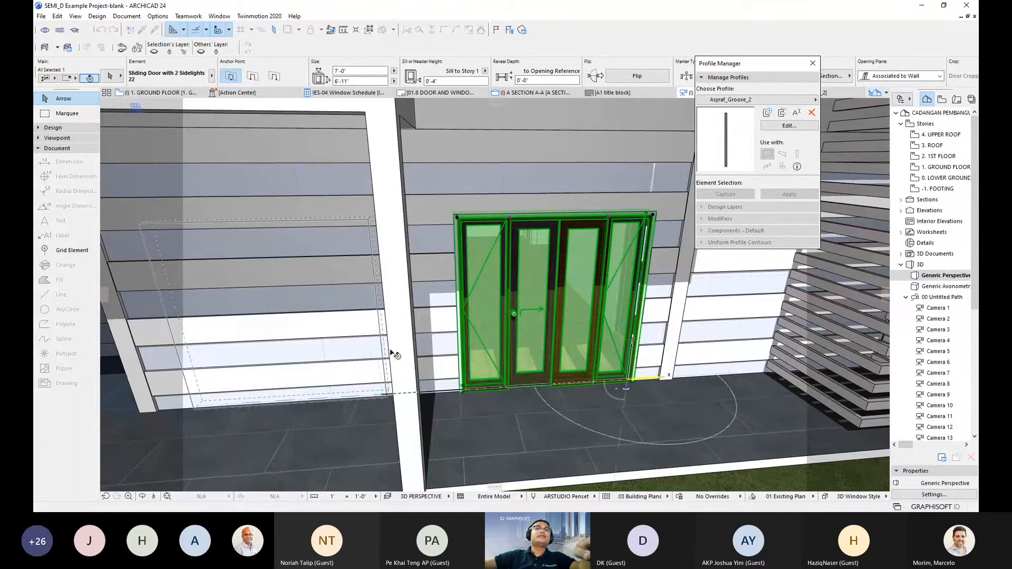
pyautogui.click(399, 347)
pyautogui.keyDown('shift'); pyautogui.moveTo(409, 342); pyautogui.dragTo(580, 223, button='middle'); pyautogui.keyUp('shift')
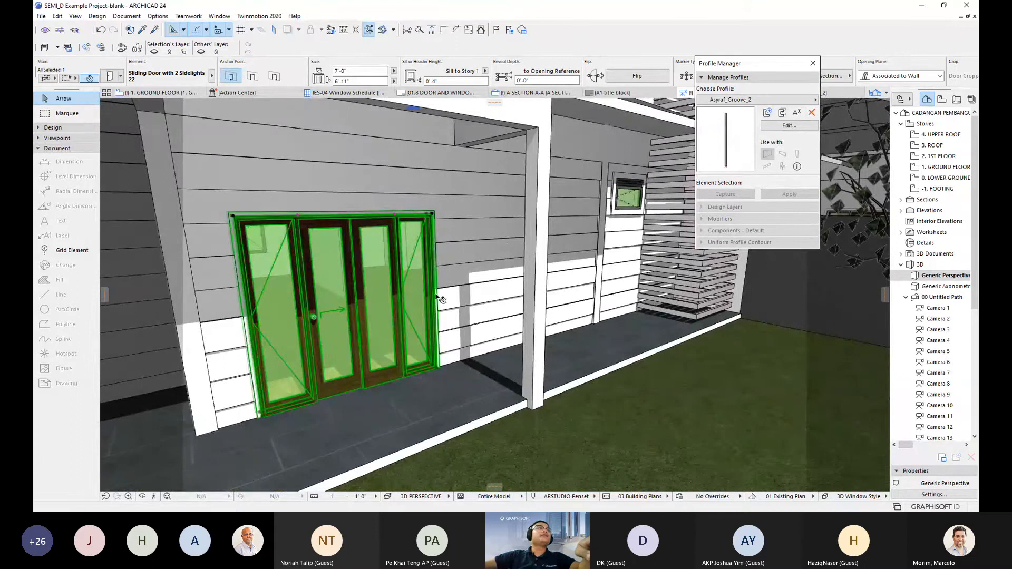
pyautogui.keyDown('shift'); pyautogui.moveTo(337, 343); pyautogui.dragTo(455, 291, button='middle'); pyautogui.keyUp('shift')
pyautogui.scroll(1, 464, 333)
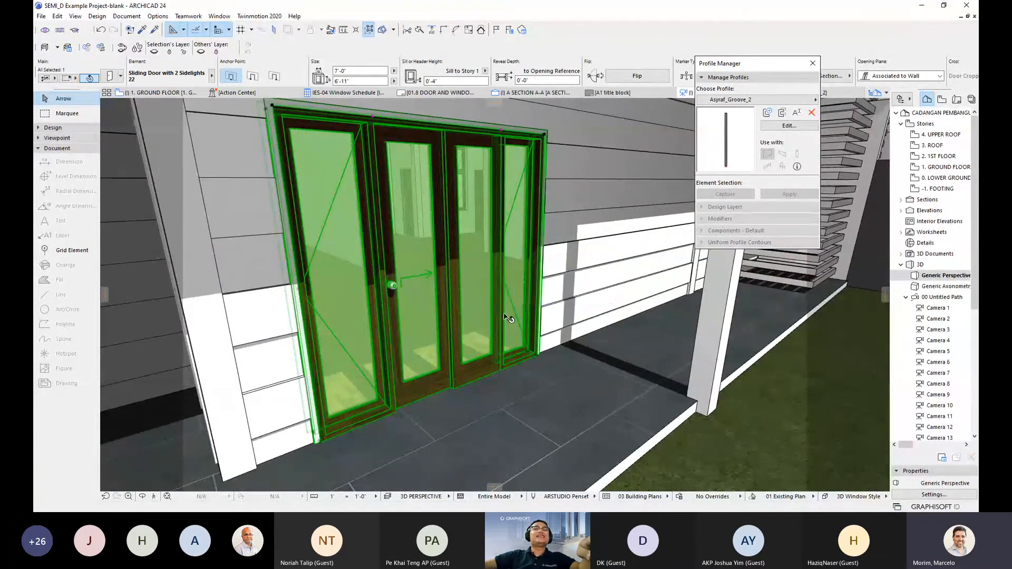
pyautogui.scroll(-1, 504, 316)
pyautogui.keyDown('shift'); pyautogui.moveTo(506, 317); pyautogui.dragTo(457, 332, button='middle'); pyautogui.keyUp('shift')
pyautogui.press('Escape')
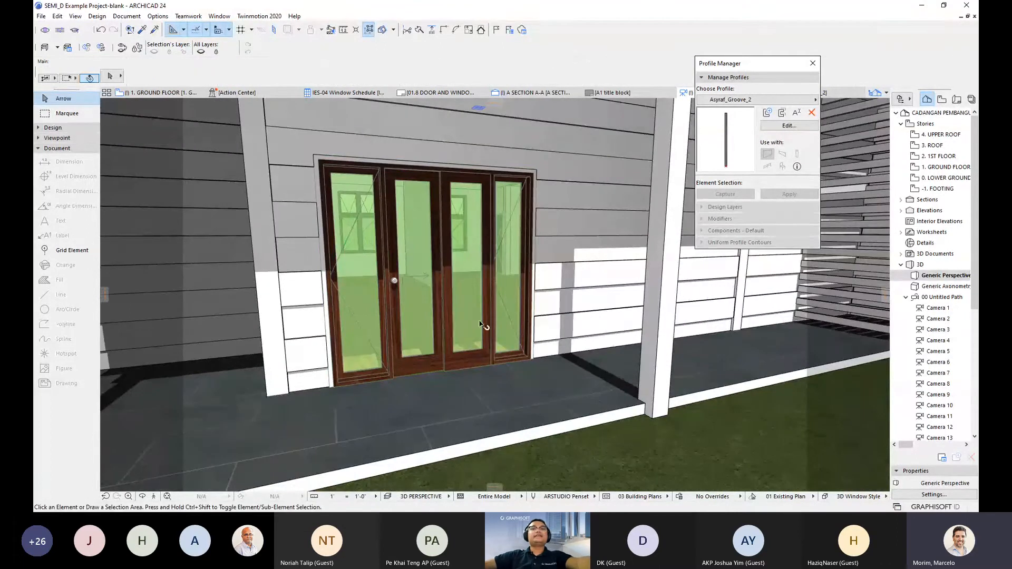
pyautogui.press('F2')
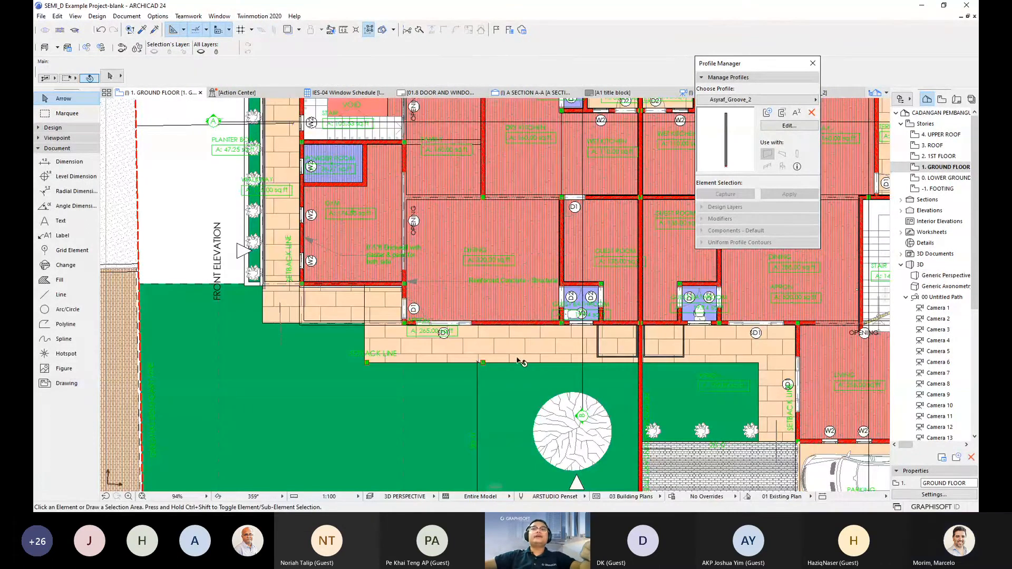
# - Draw a section line from the lawn's left side to past the house's right side
pyautogui.scroll(-3, 521, 362)
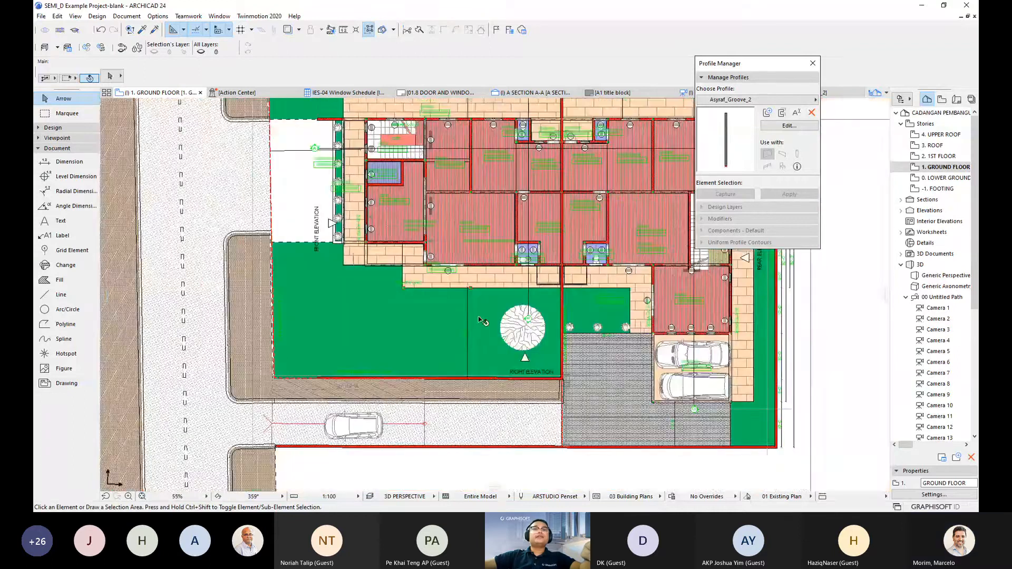
pyautogui.scroll(3, 481, 321)
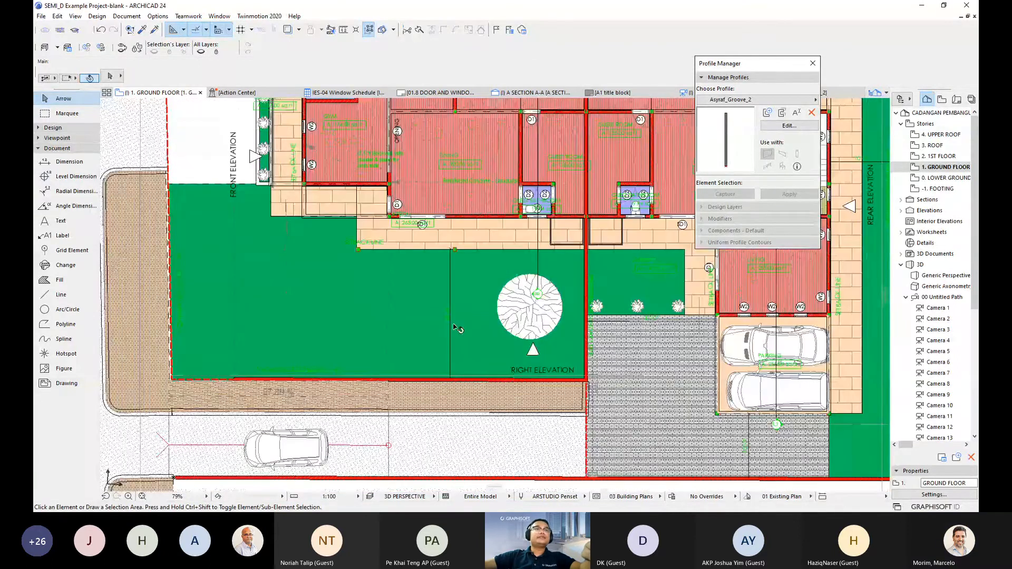
pyautogui.click(58, 148)
pyautogui.click(57, 139)
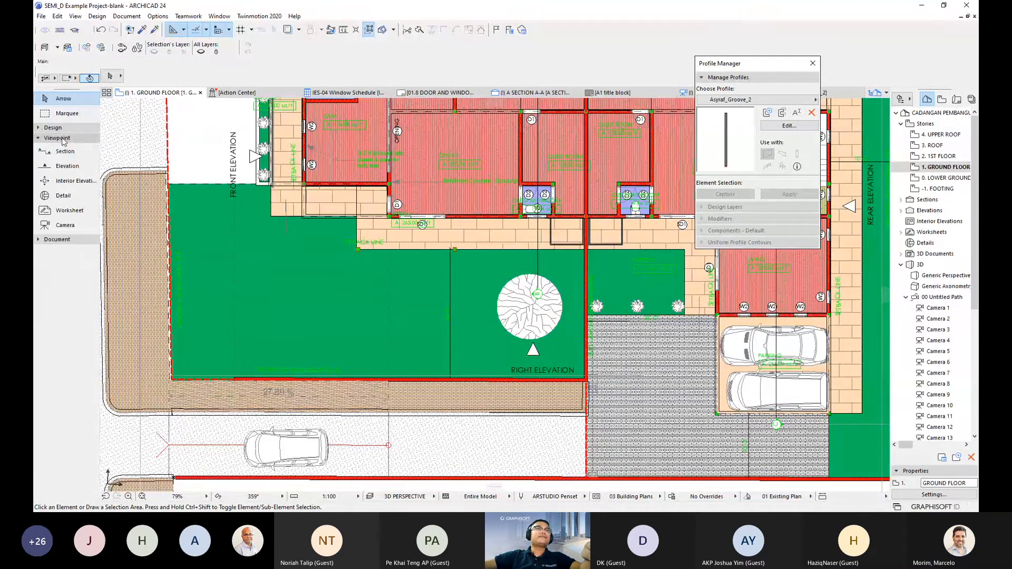
pyautogui.click(65, 151)
pyautogui.scroll(-3, 269, 286)
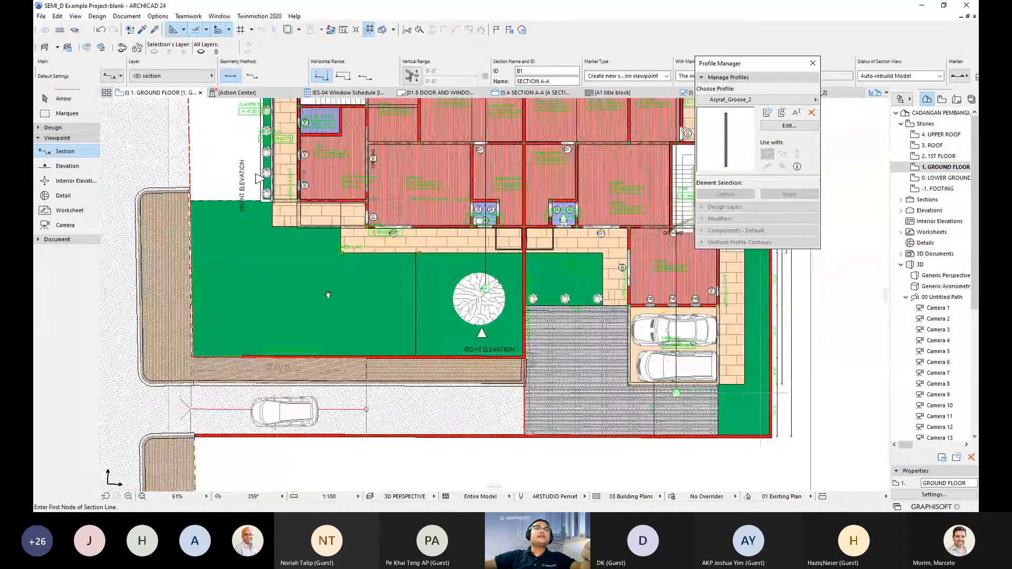
pyautogui.click(265, 263)
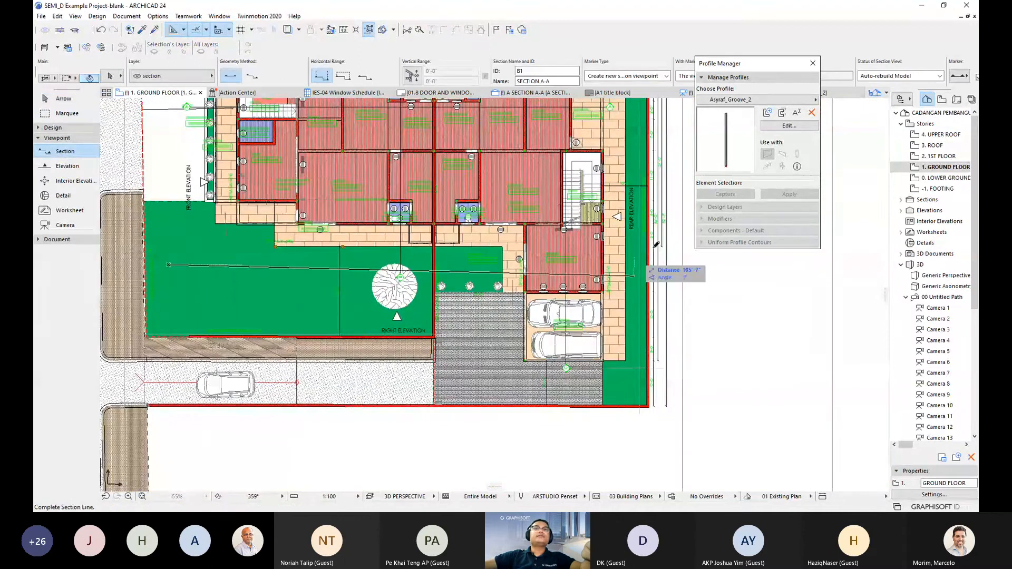
pyautogui.click(683, 264)
# - Set the section's viewing side and open B1 SECTION A-A with current view settings
pyautogui.click(367, 272)
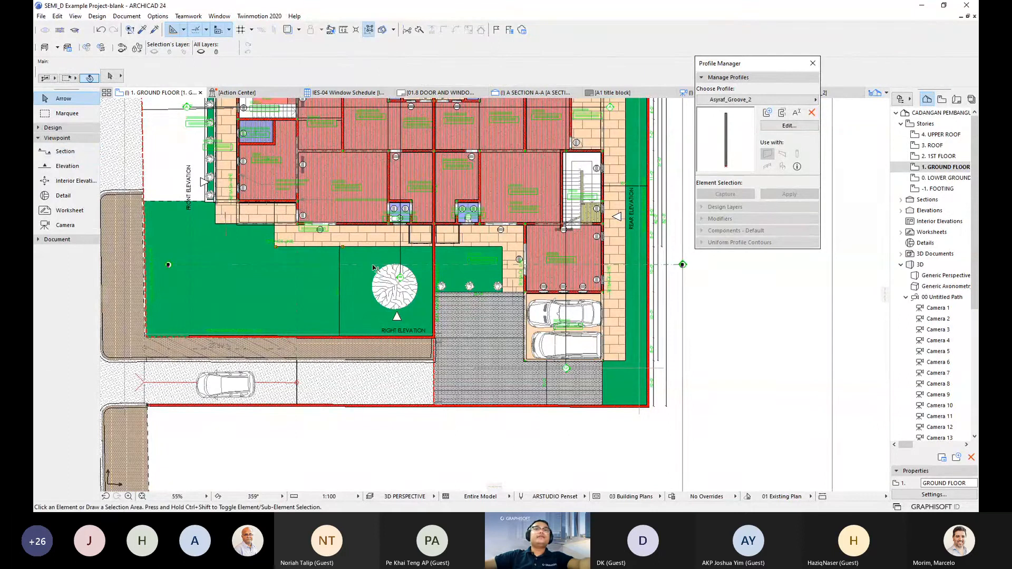
pyautogui.rightClick(374, 269)
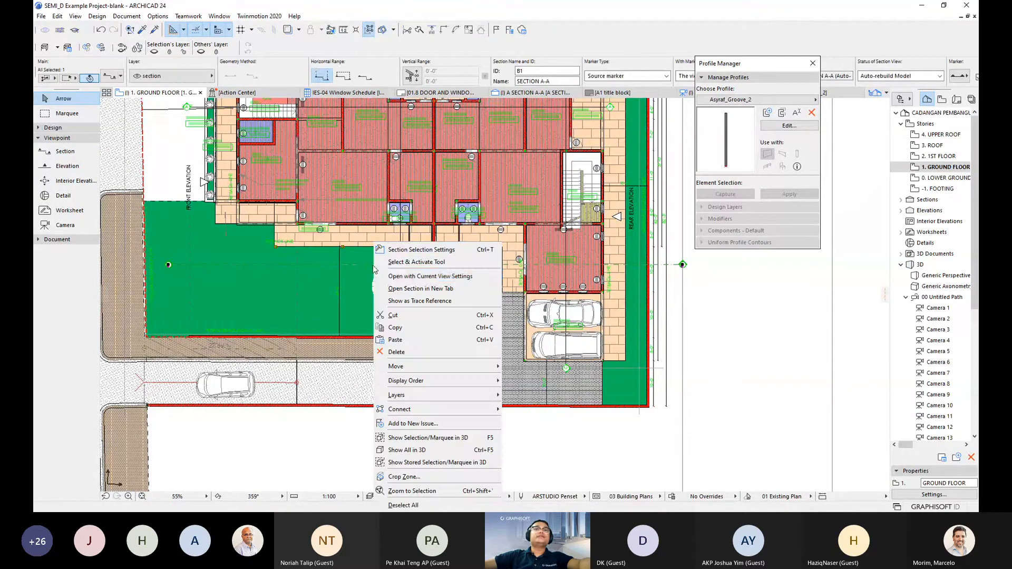
pyautogui.click(402, 278)
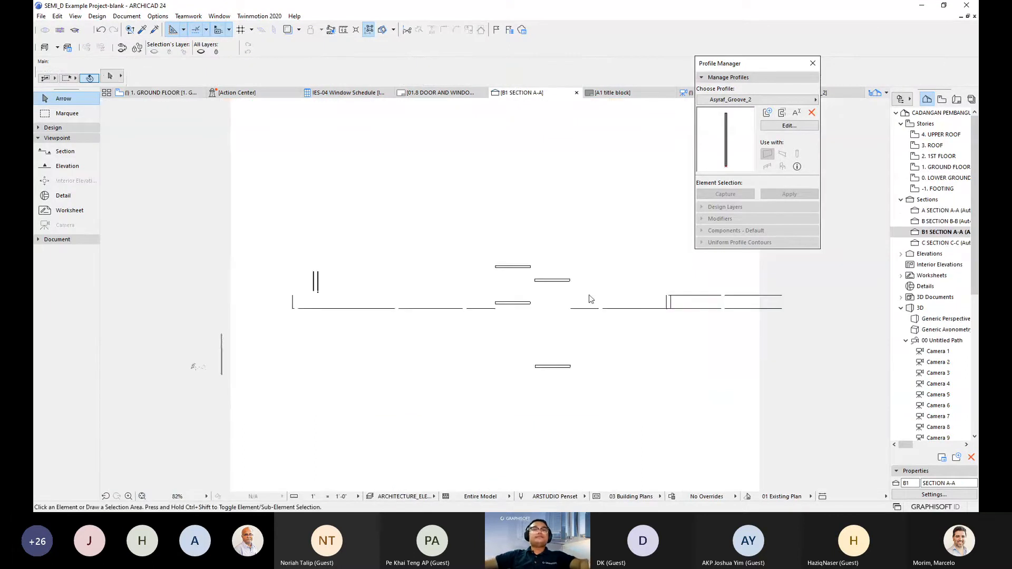
# - Zoom and pan across the B1 SECTION A-A facade, briefly selecting then deselecting the sliding door
pyautogui.scroll(5, 416, 346)
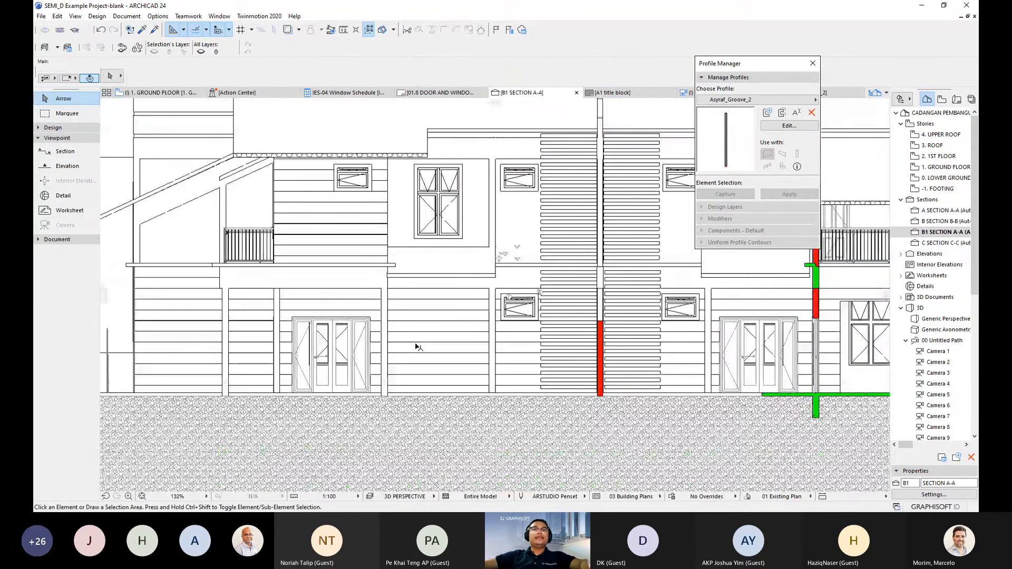
pyautogui.scroll(-2, 528, 314)
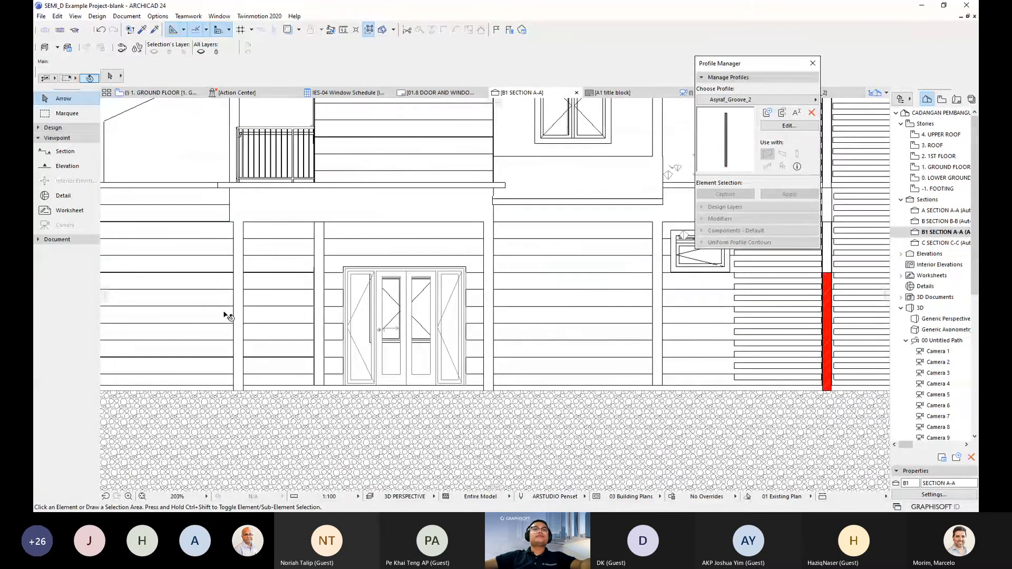
pyautogui.scroll(3, 147, 303)
pyautogui.moveTo(147, 302); pyautogui.dragTo(271, 307, button='middle')
pyautogui.scroll(-1, 332, 323)
pyautogui.scroll(-2, 479, 333)
pyautogui.moveTo(481, 333); pyautogui.dragTo(223, 319, button='middle')
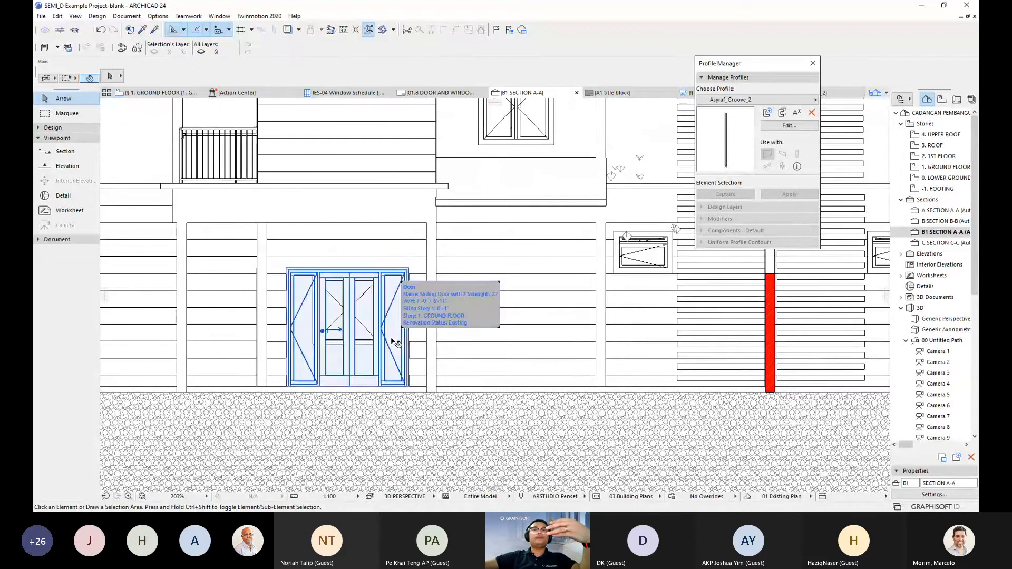
pyautogui.scroll(-1, 427, 334)
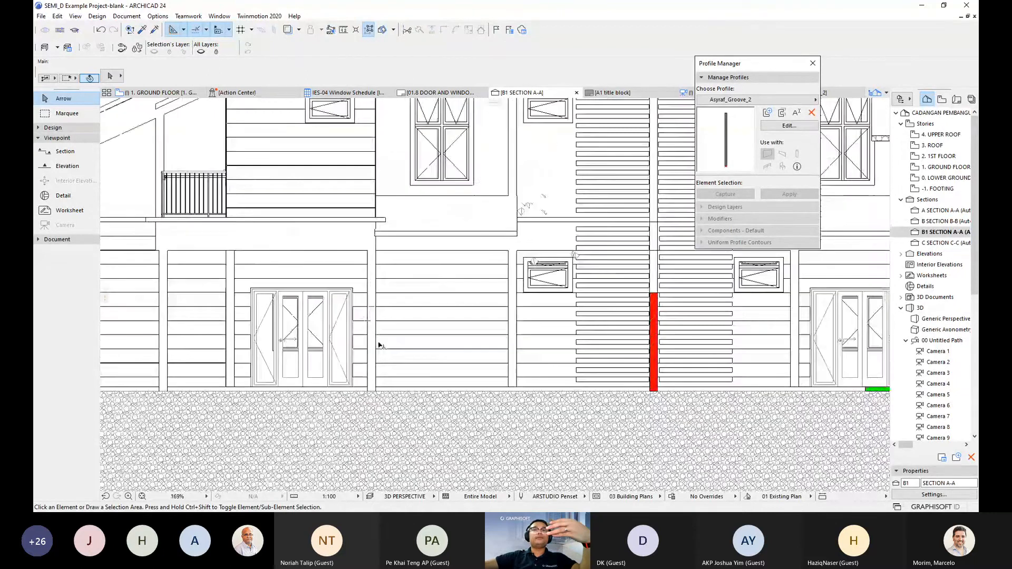
pyautogui.scroll(1, 379, 345)
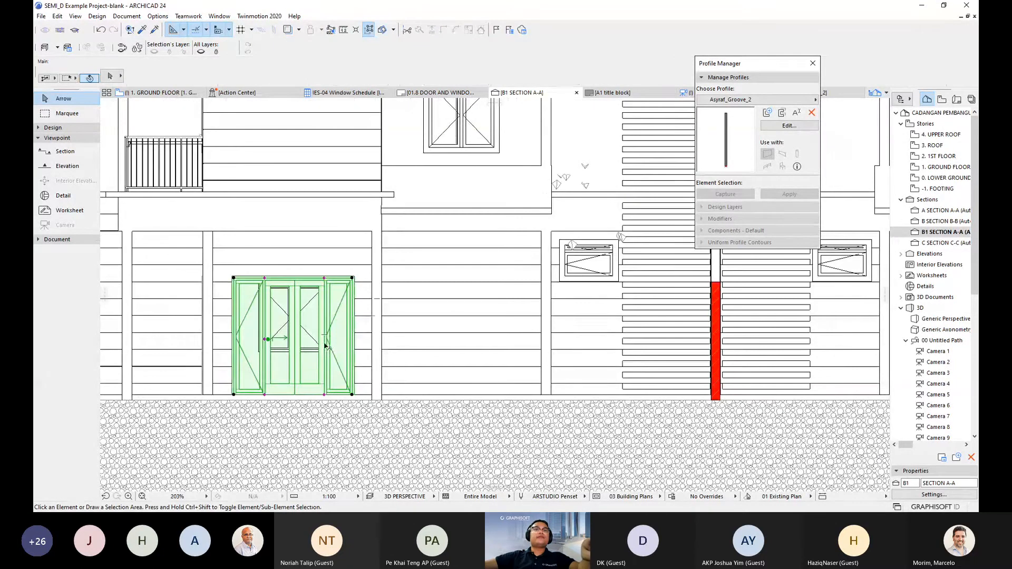
pyautogui.click(343, 309)
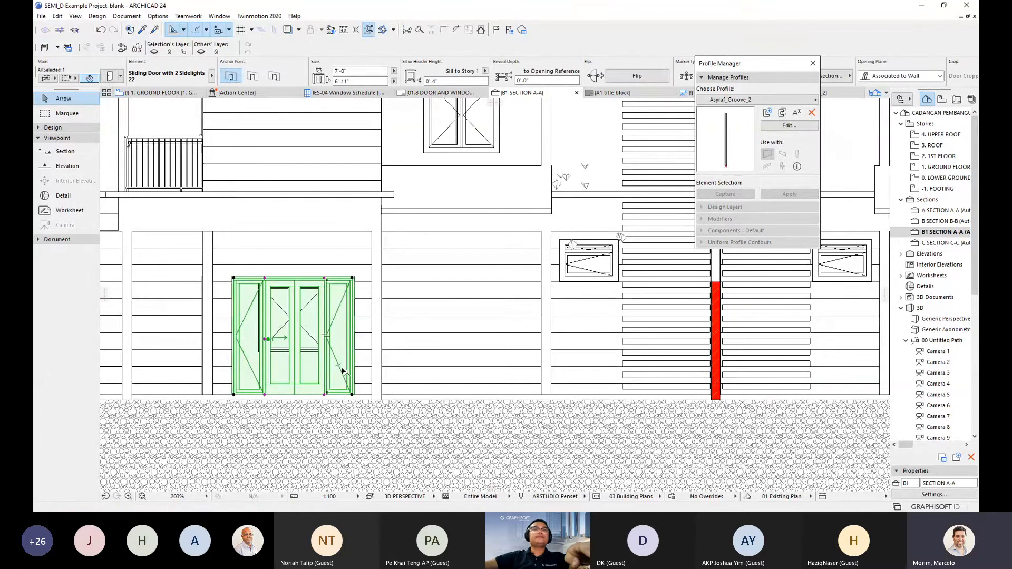
pyautogui.click(407, 333)
pyautogui.scroll(-1, 406, 334)
pyautogui.moveTo(406, 333); pyautogui.dragTo(418, 331, button='middle')
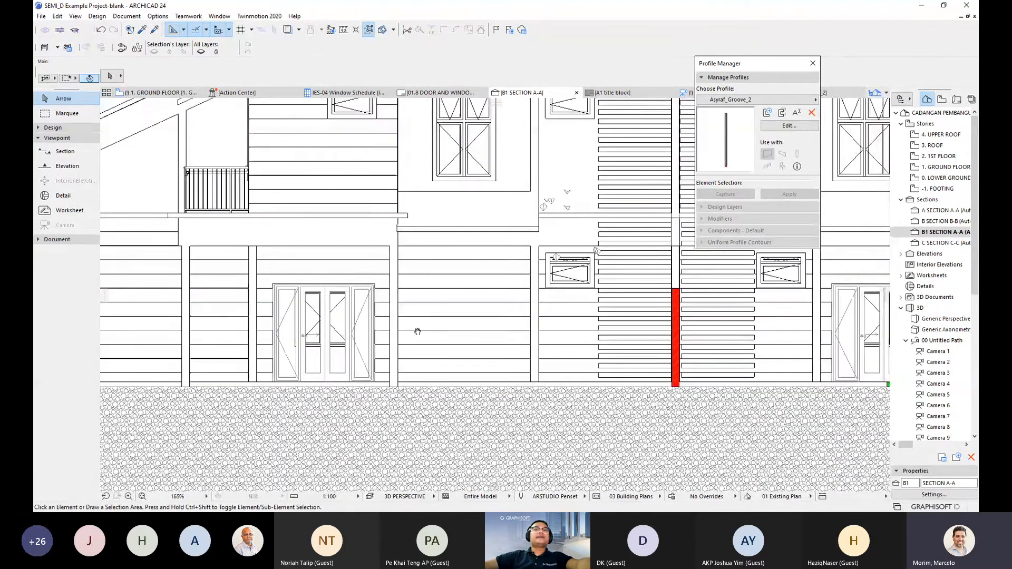
pyautogui.scroll(-1, 417, 331)
# - Look at the Section A-A settings without changes, then find the lawn's section marker on the ground floor plan
pyautogui.rightClick(943, 233)
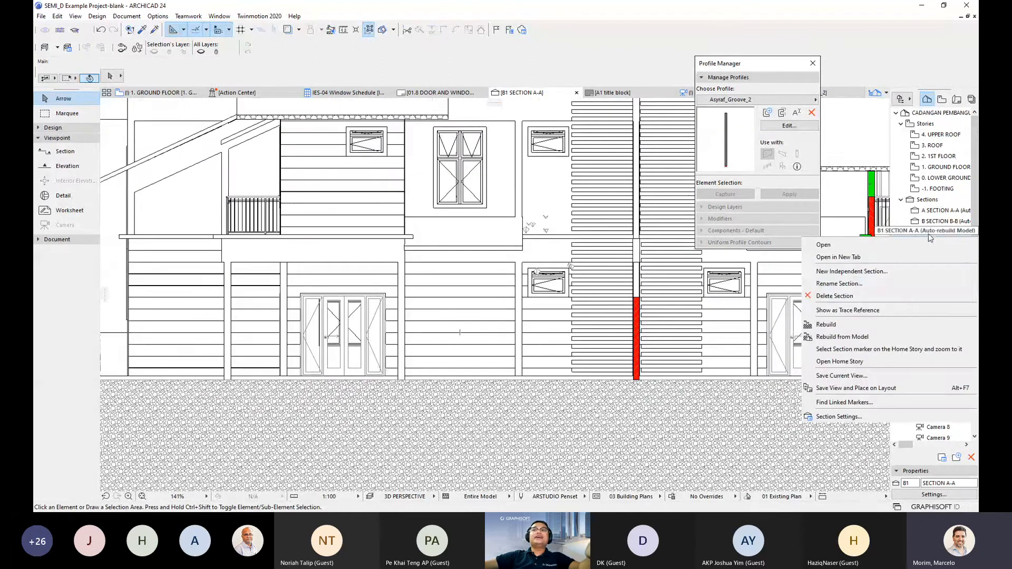
pyautogui.click(885, 338)
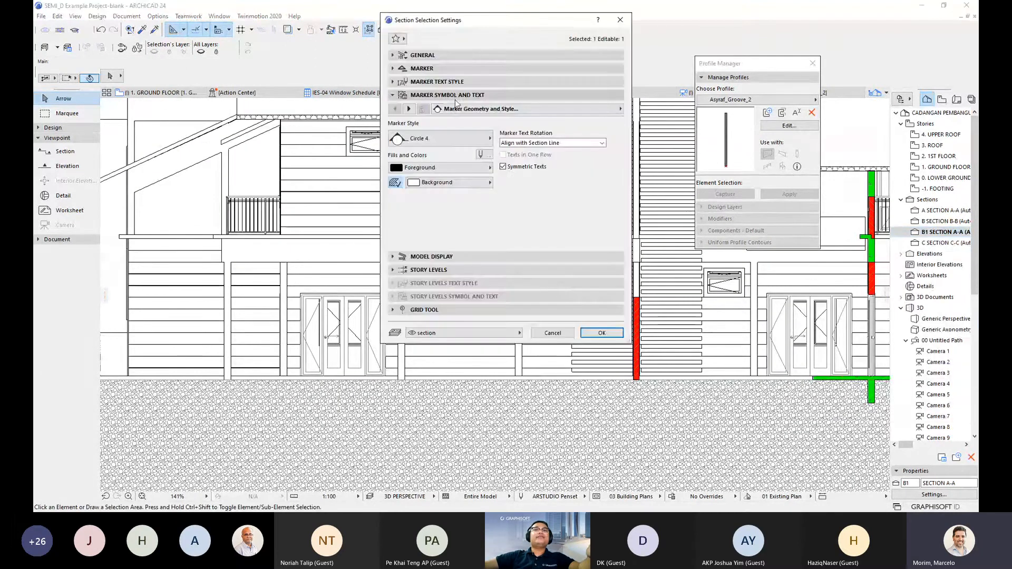
pyautogui.click(552, 332)
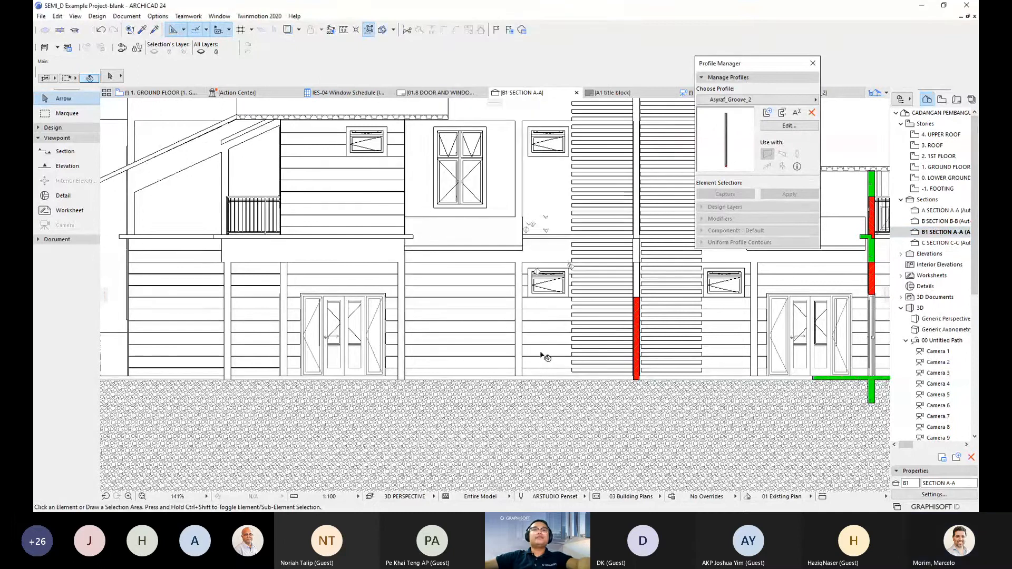
pyautogui.press('F2')
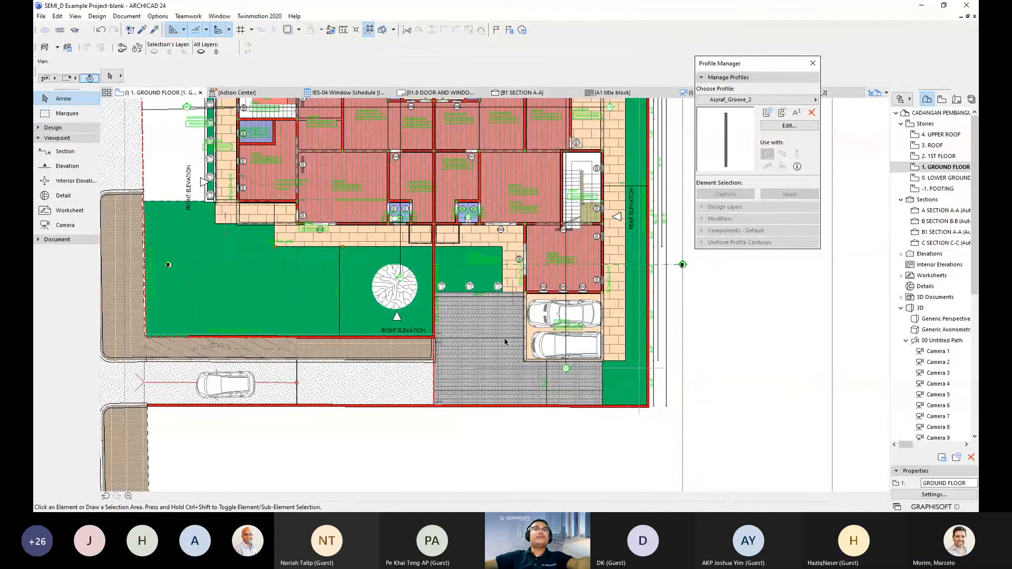
pyautogui.scroll(5, 300, 239)
pyautogui.moveTo(367, 332); pyautogui.dragTo(484, 311, button='middle')
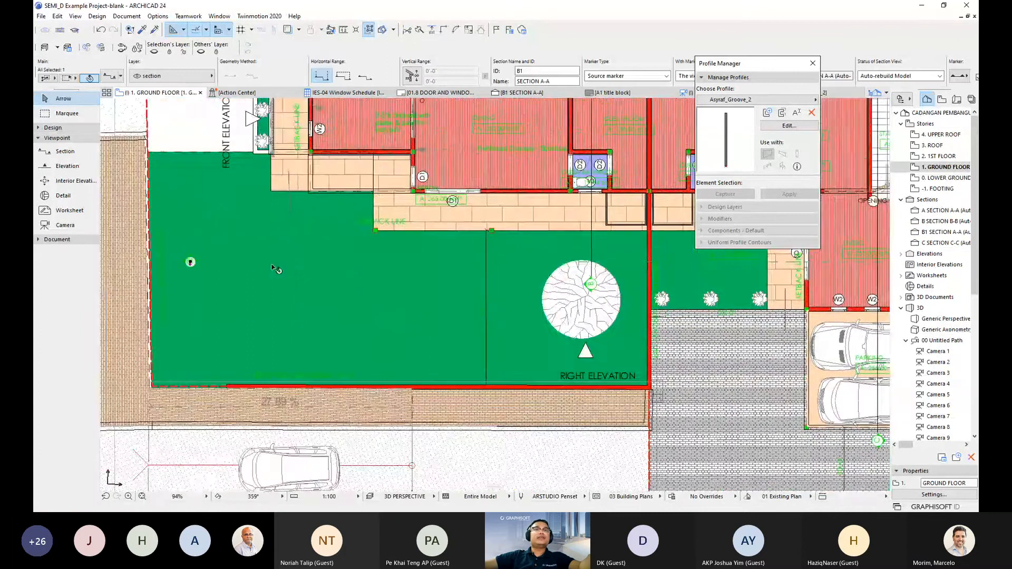
# - Open the section marker's settings and look over its marker and text style options
pyautogui.rightClick(190, 262)
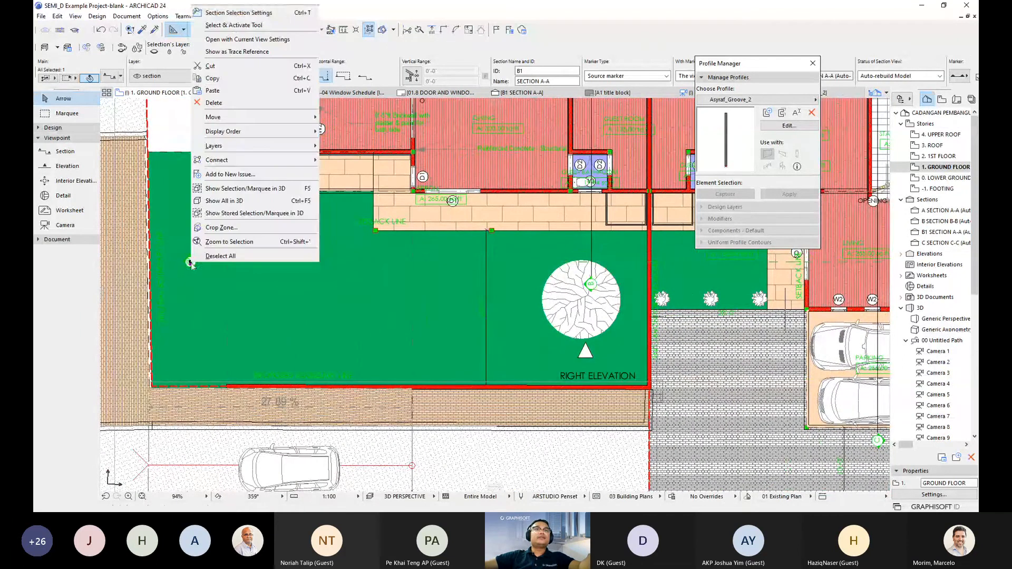
pyautogui.click(239, 13)
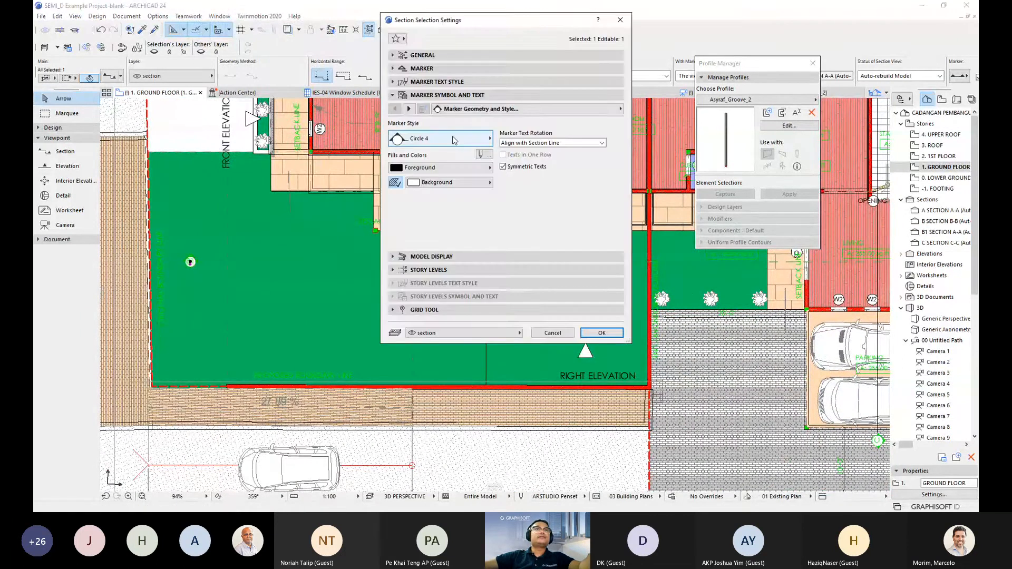
pyautogui.click(432, 85)
pyautogui.click(433, 83)
pyautogui.click(434, 70)
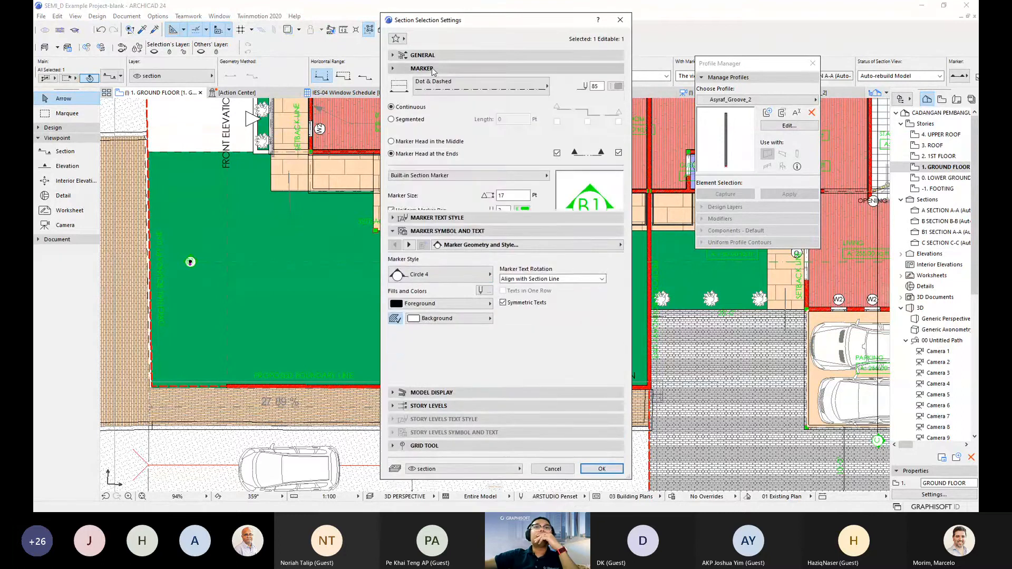
pyautogui.click(433, 69)
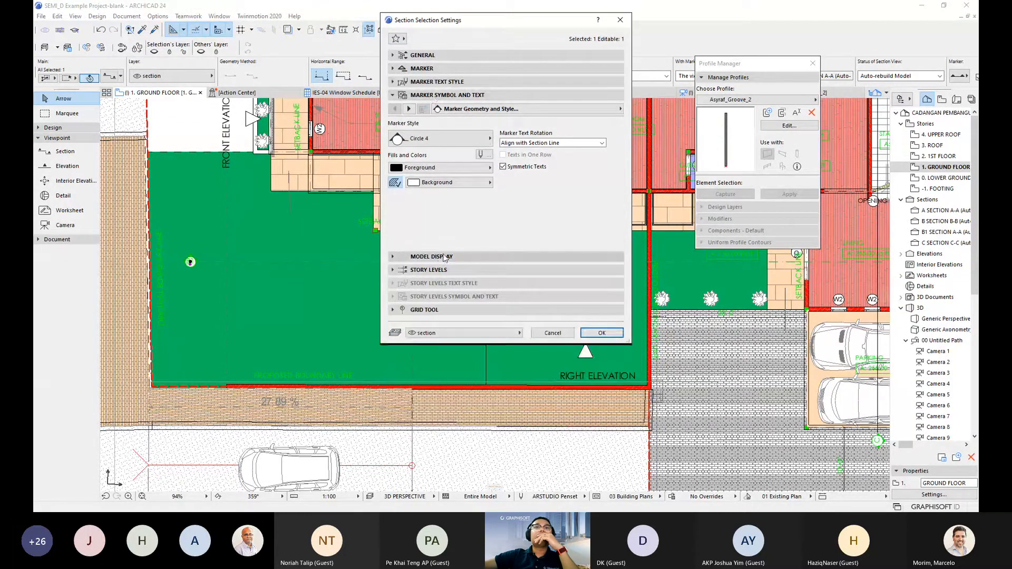
# - Enable Sun Shadow under the section's Model Display, confirm, and go to B1 SECTION A-A
pyautogui.click(462, 257)
pyautogui.scroll(-1, 519, 298)
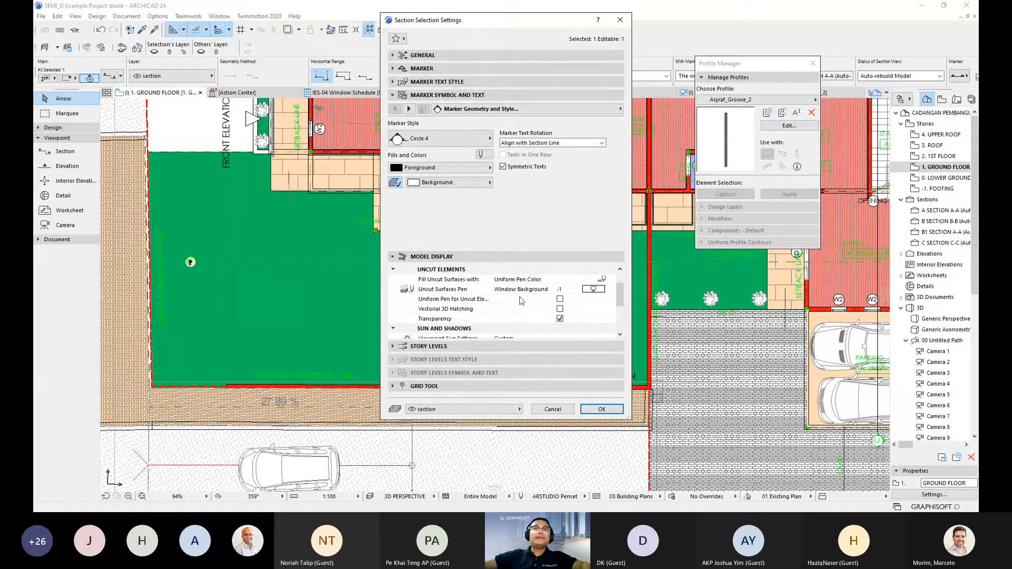
pyautogui.scroll(-1, 520, 319)
pyautogui.scroll(-1, 520, 317)
pyautogui.click(560, 309)
pyautogui.scroll(-1, 548, 325)
pyautogui.click(589, 407)
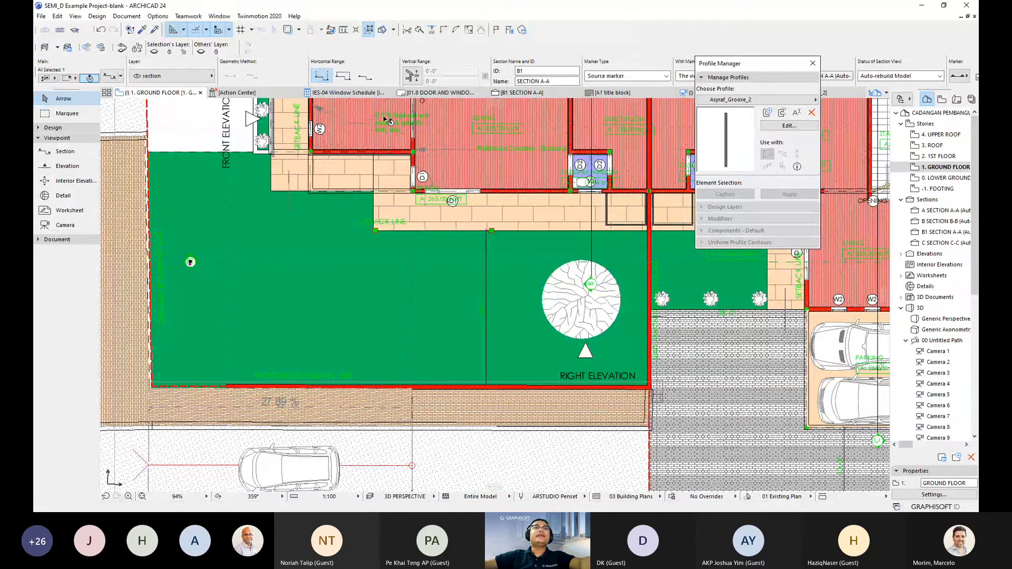
pyautogui.click(525, 99)
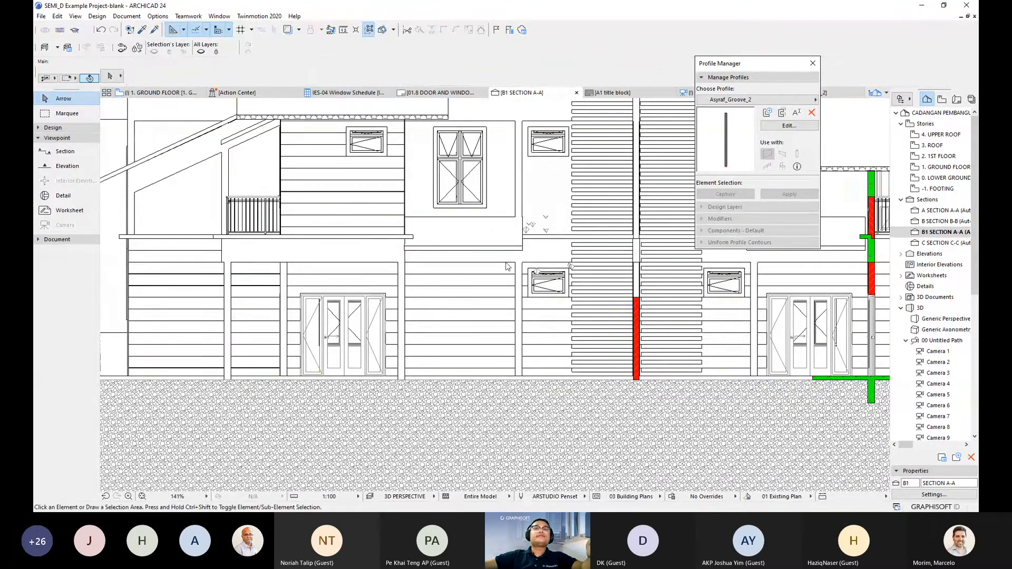
# - Pan and zoom across the sun-shadowed B1 SECTION A-A drawing, then return to the ground floor plan
pyautogui.scroll(-3, 491, 271)
pyautogui.moveTo(491, 270); pyautogui.dragTo(463, 324, button='middle')
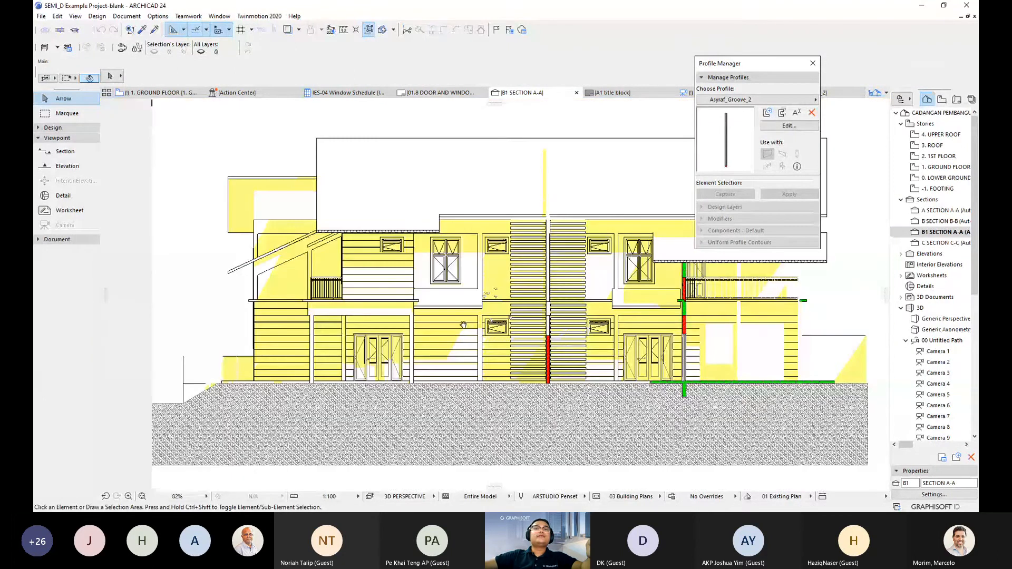
pyautogui.scroll(1, 381, 365)
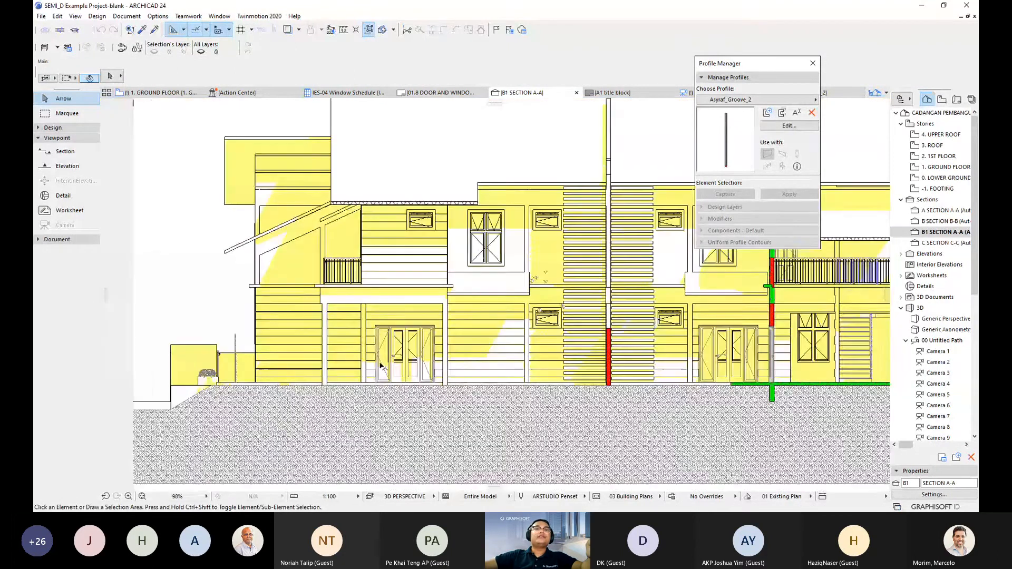
pyautogui.scroll(2, 303, 366)
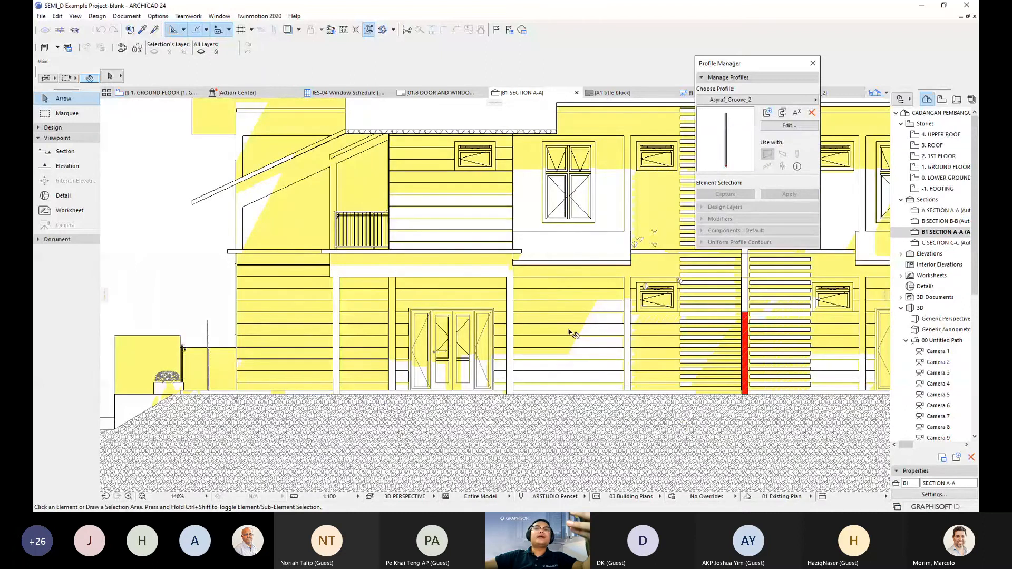
pyautogui.scroll(-2, 572, 333)
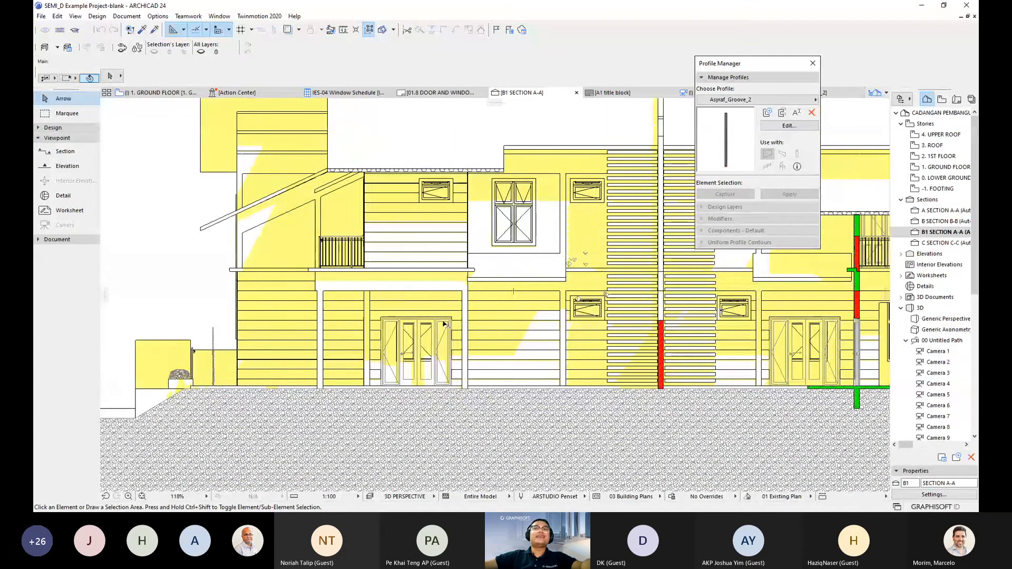
pyautogui.scroll(-2, 444, 324)
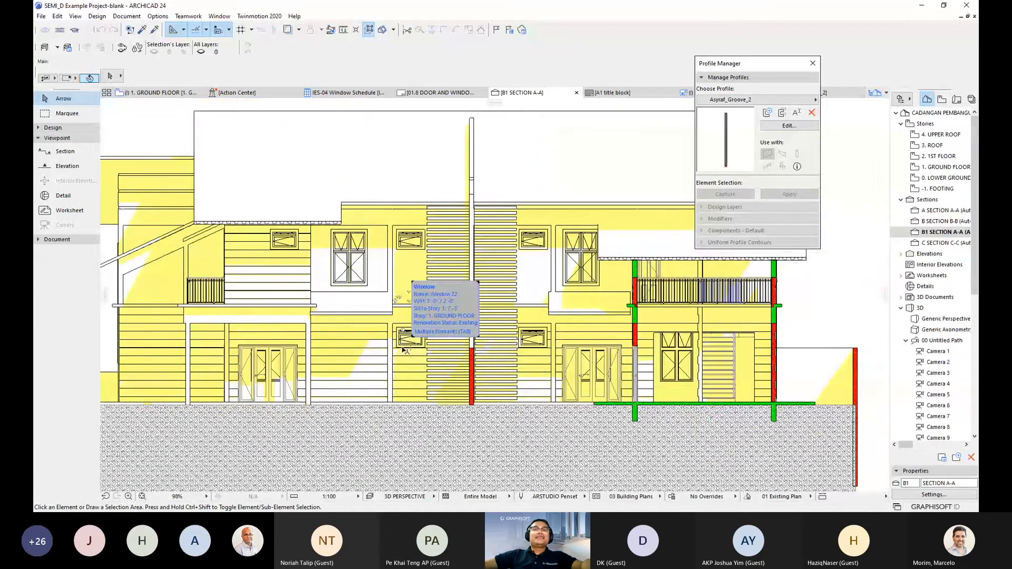
pyautogui.moveTo(371, 357); pyautogui.dragTo(485, 349, button='middle')
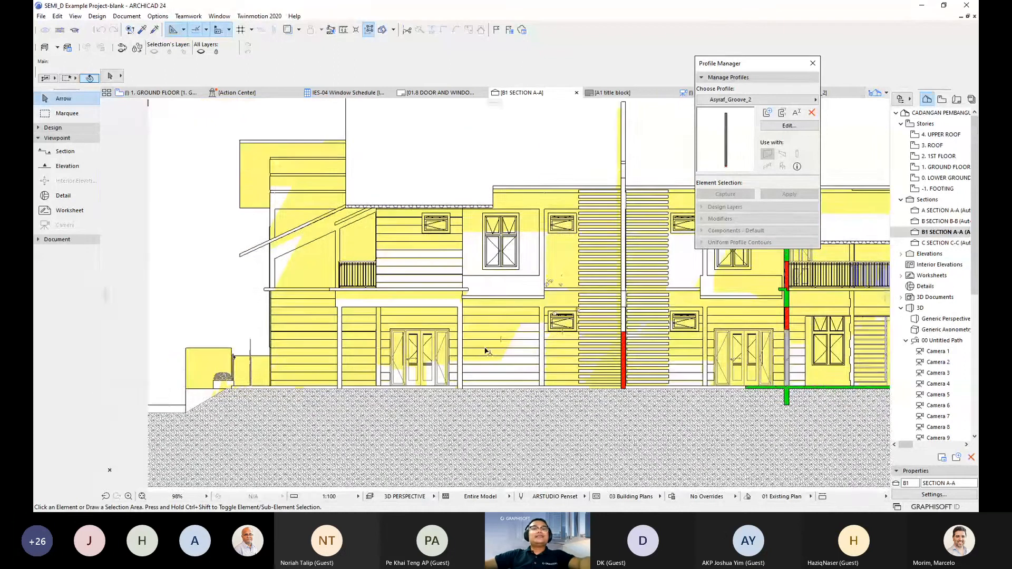
pyautogui.press('F2')
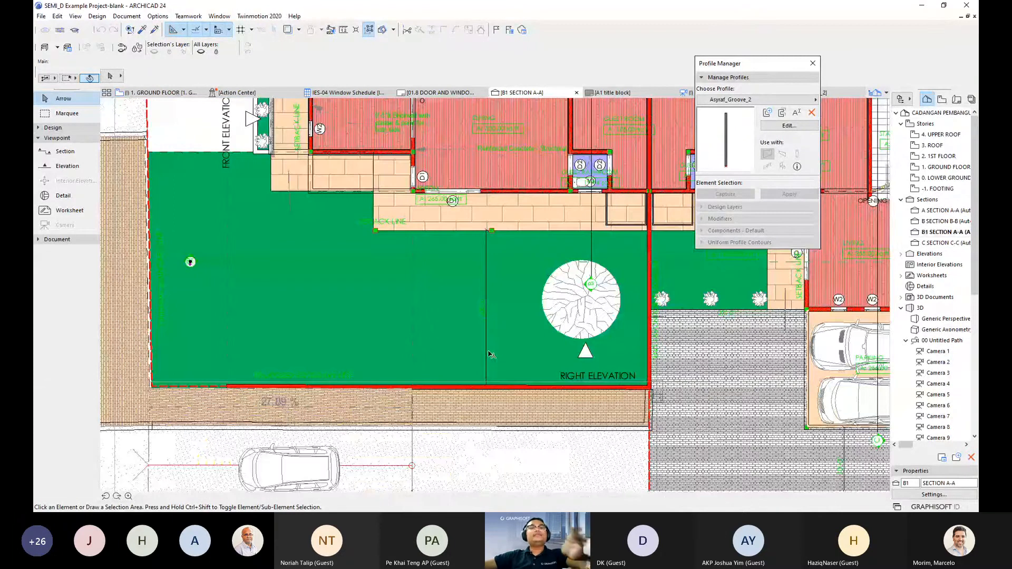
# - In the 3D view, orbit around the left wing and side door, briefly selecting the siding wall
pyautogui.press('F3')
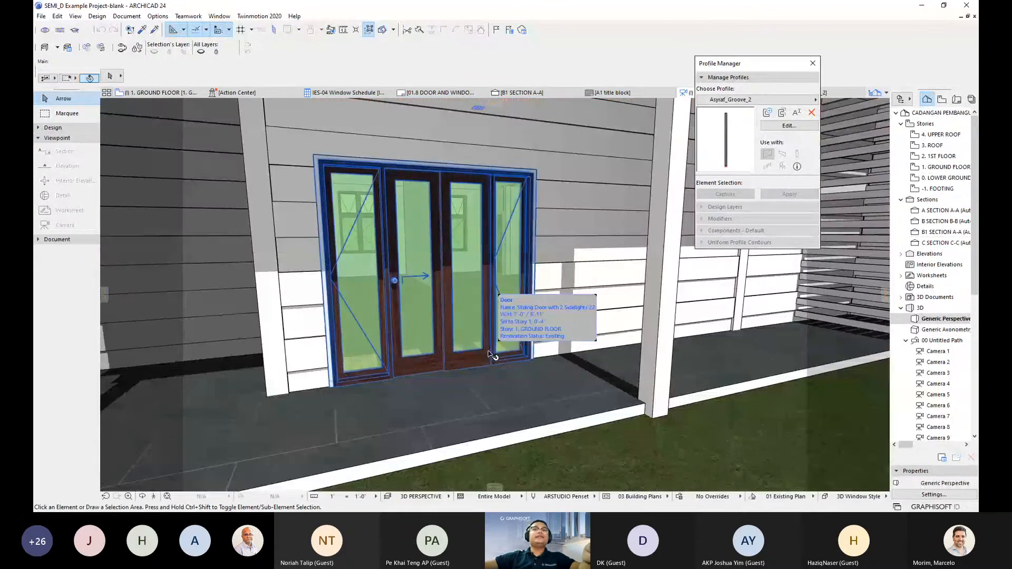
pyautogui.scroll(-5, 463, 356)
pyautogui.scroll(-5, 459, 356)
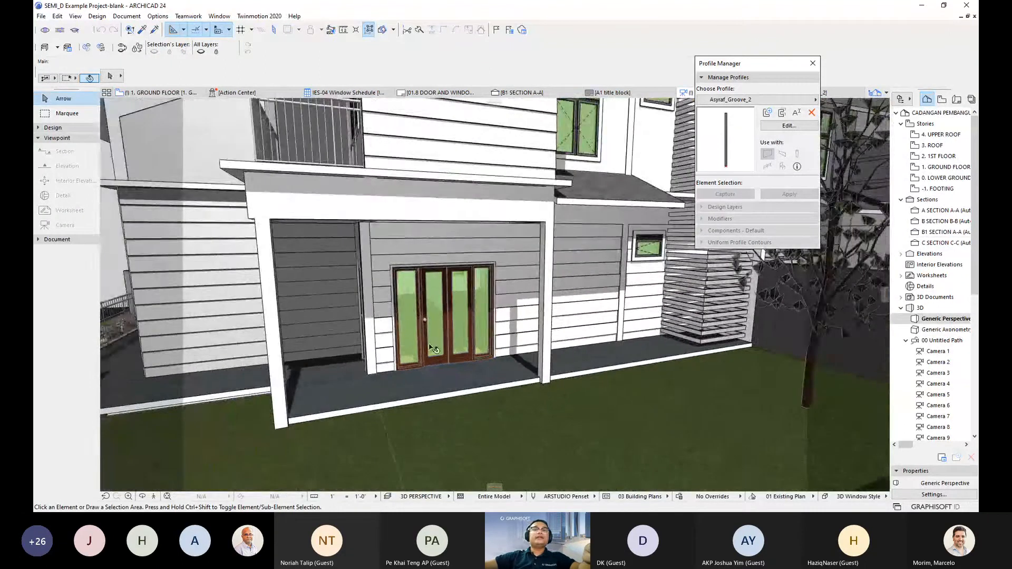
pyautogui.scroll(5, 474, 337)
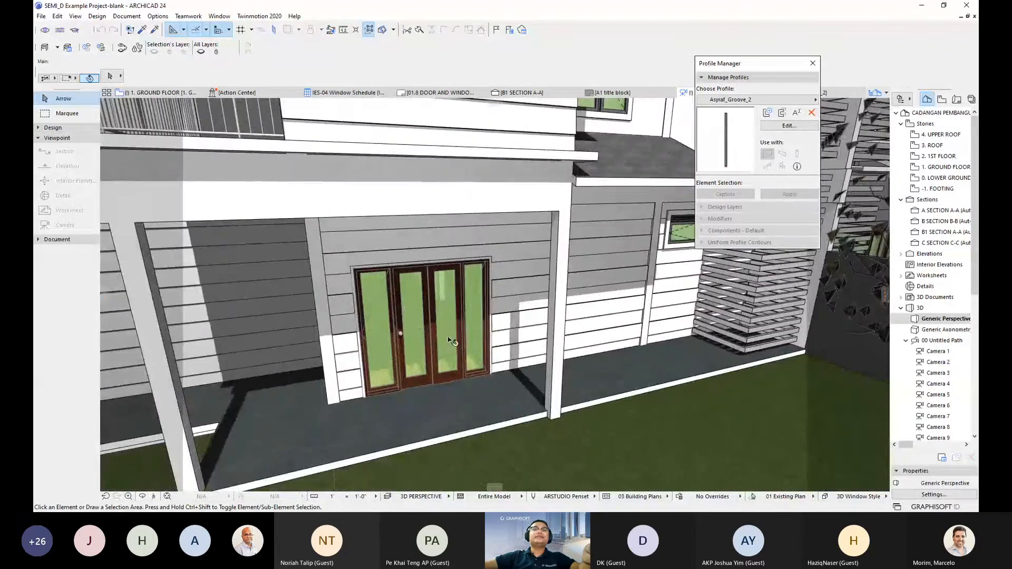
pyautogui.scroll(-2, 448, 338)
pyautogui.keyDown('shift'); pyautogui.moveTo(449, 338); pyautogui.dragTo(527, 335, button='middle'); pyautogui.keyUp('shift')
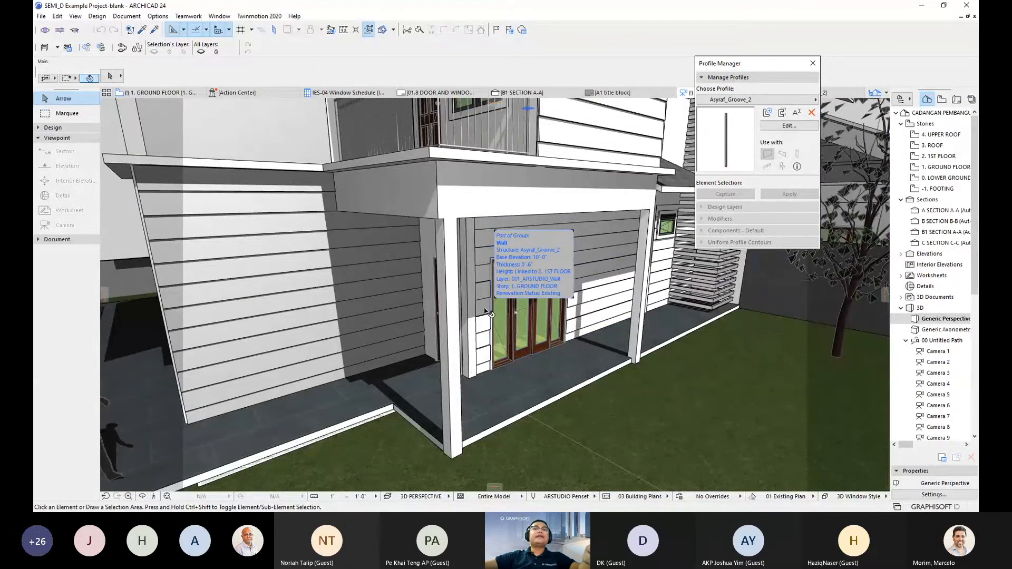
pyautogui.keyDown('shift'); pyautogui.moveTo(488, 312); pyautogui.dragTo(460, 370, button='middle'); pyautogui.keyUp('shift')
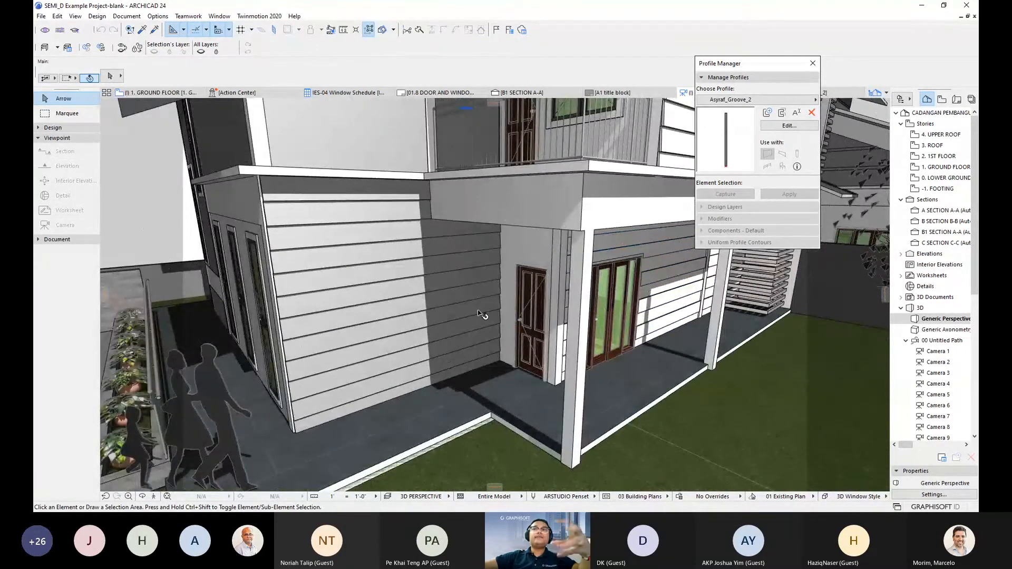
pyautogui.click(379, 355)
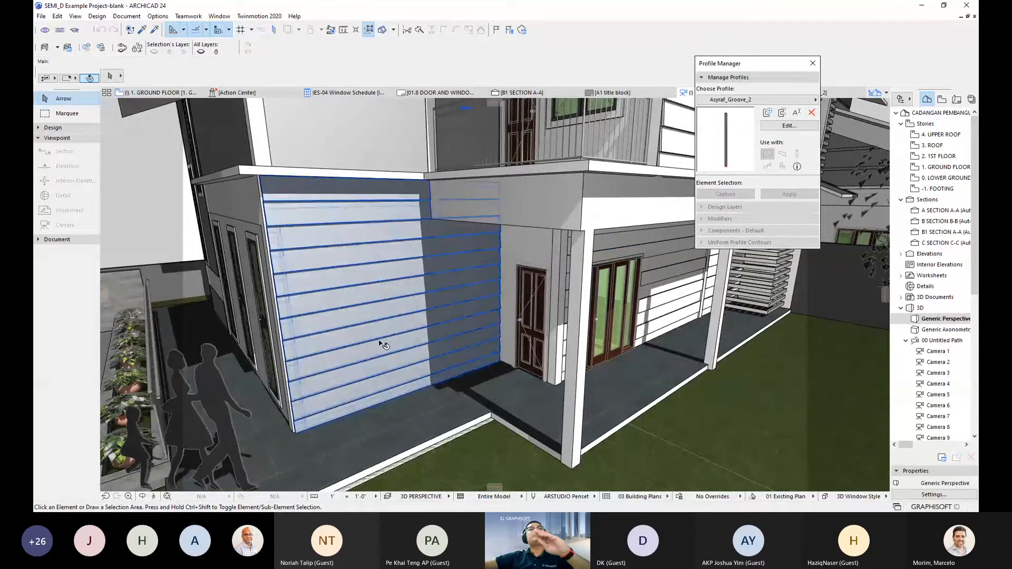
pyautogui.press('Escape')
# - Orbit past the planter, walkway and garage front, around the driveway toward the road
pyautogui.keyDown('shift'); pyautogui.moveTo(424, 325); pyautogui.dragTo(526, 295, button='middle'); pyautogui.keyUp('shift')
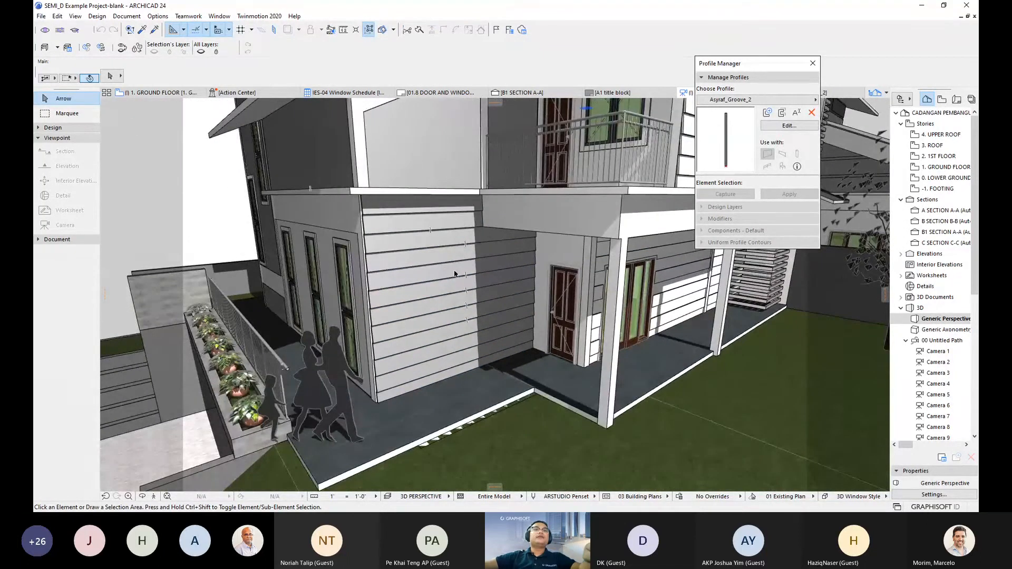
pyautogui.keyDown('shift'); pyautogui.moveTo(452, 284); pyautogui.dragTo(572, 323, button='middle'); pyautogui.keyUp('shift')
pyautogui.scroll(-2, 527, 306)
pyautogui.keyDown('shift'); pyautogui.moveTo(490, 311); pyautogui.dragTo(519, 141, button='middle'); pyautogui.keyUp('shift')
pyautogui.keyDown('shift'); pyautogui.moveTo(300, 315); pyautogui.dragTo(569, 304, button='middle'); pyautogui.keyUp('shift')
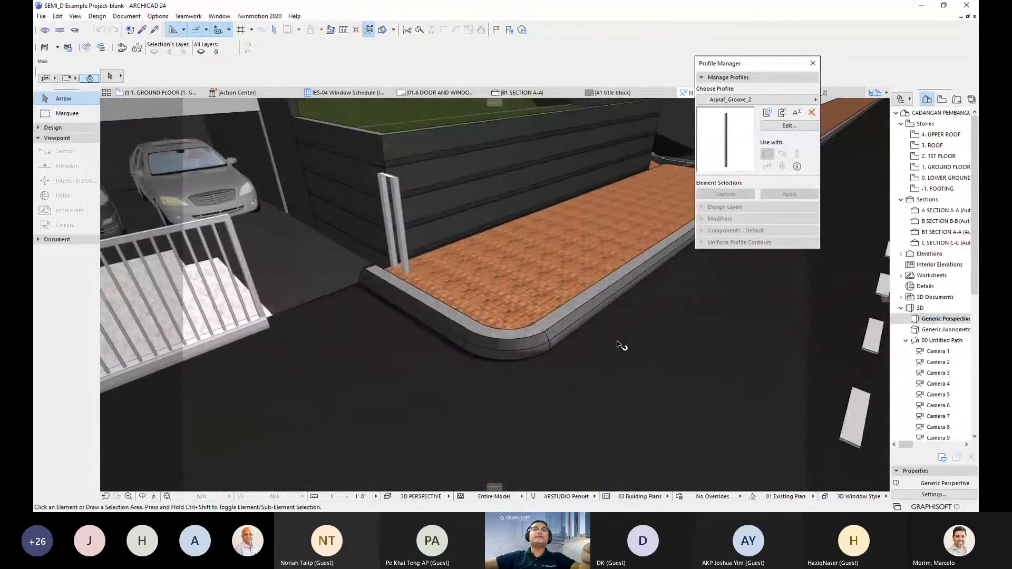
# - Select the road's curb beam and give its segment a rectangular Reinforced Concrete - Structural profile
pyautogui.keyDown('shift'); pyautogui.moveTo(571, 354); pyautogui.dragTo(514, 326, button='middle'); pyautogui.keyUp('shift')
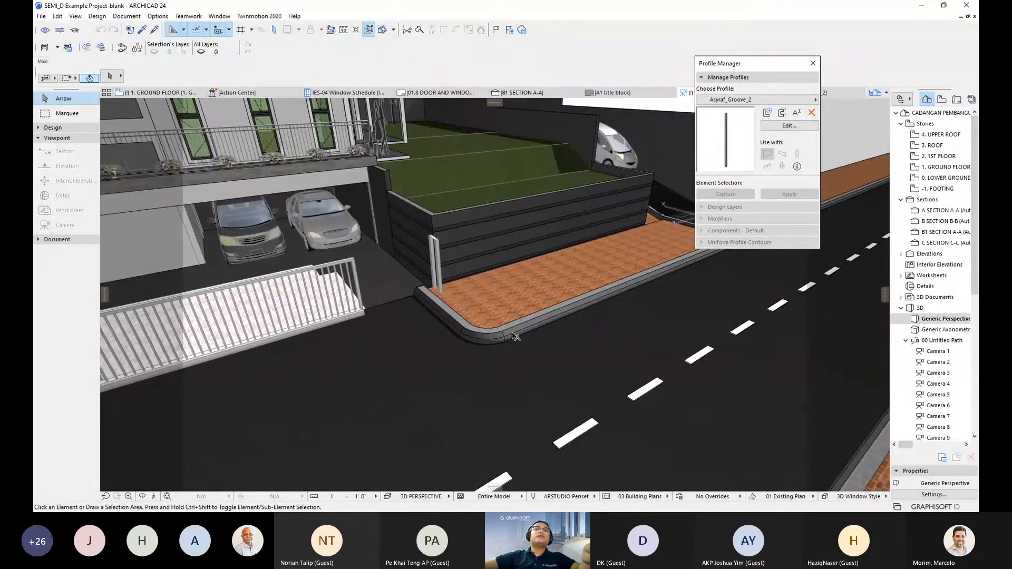
pyautogui.click(510, 335)
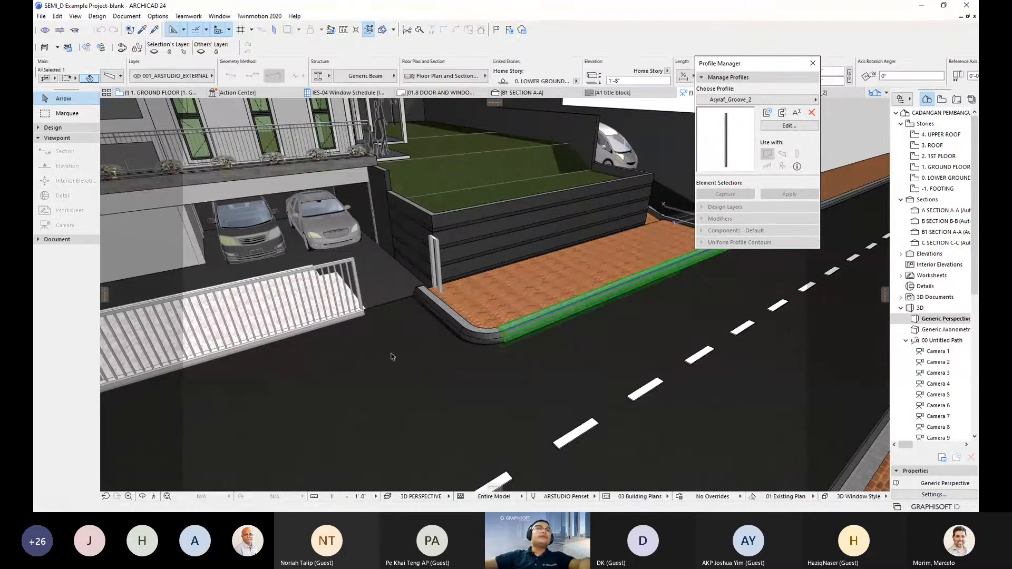
pyautogui.press('Escape')
pyautogui.keyDown('shift'); pyautogui.moveTo(527, 361); pyautogui.dragTo(564, 342, button='middle'); pyautogui.keyUp('shift')
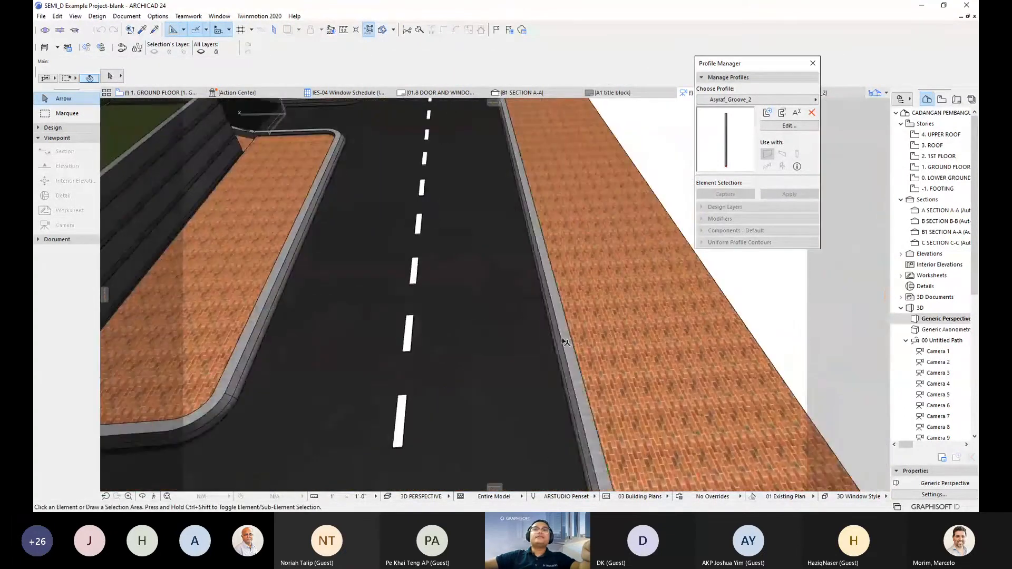
pyautogui.click(565, 342)
pyautogui.keyDown('shift'); pyautogui.moveTo(642, 332); pyautogui.dragTo(538, 413, button='middle'); pyautogui.keyUp('shift')
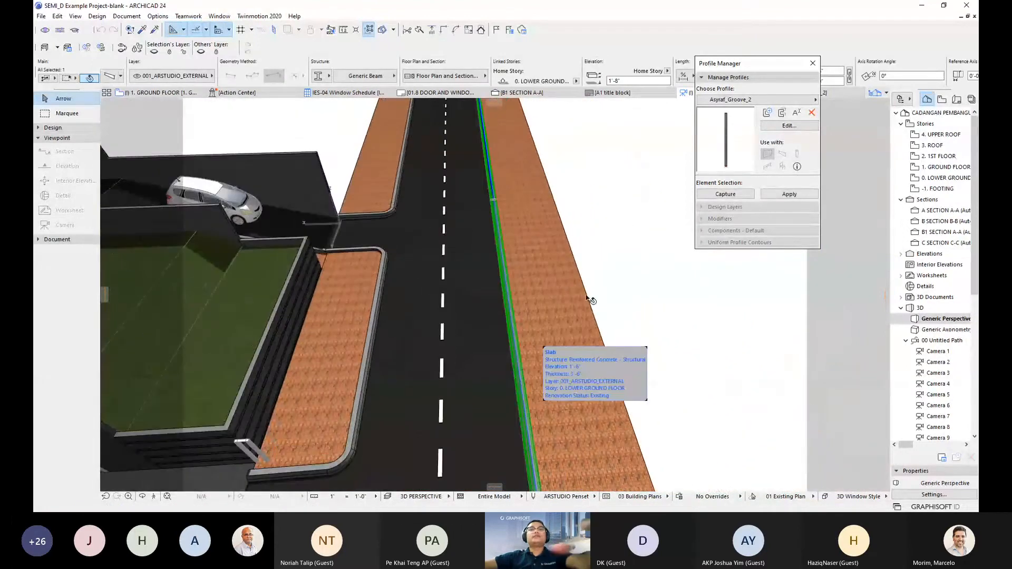
pyautogui.hotkey('ctrl', 't')
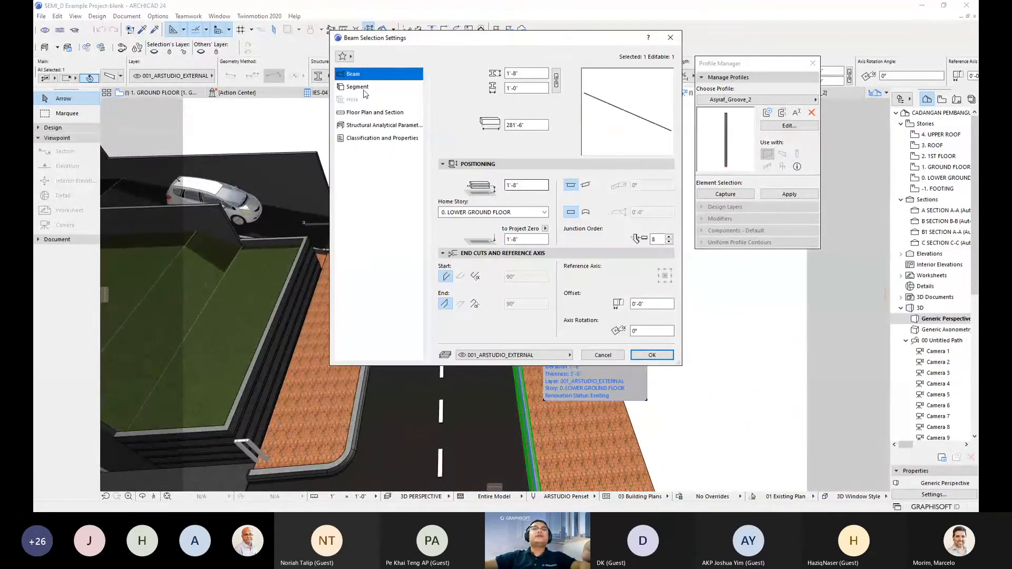
pyautogui.click(362, 88)
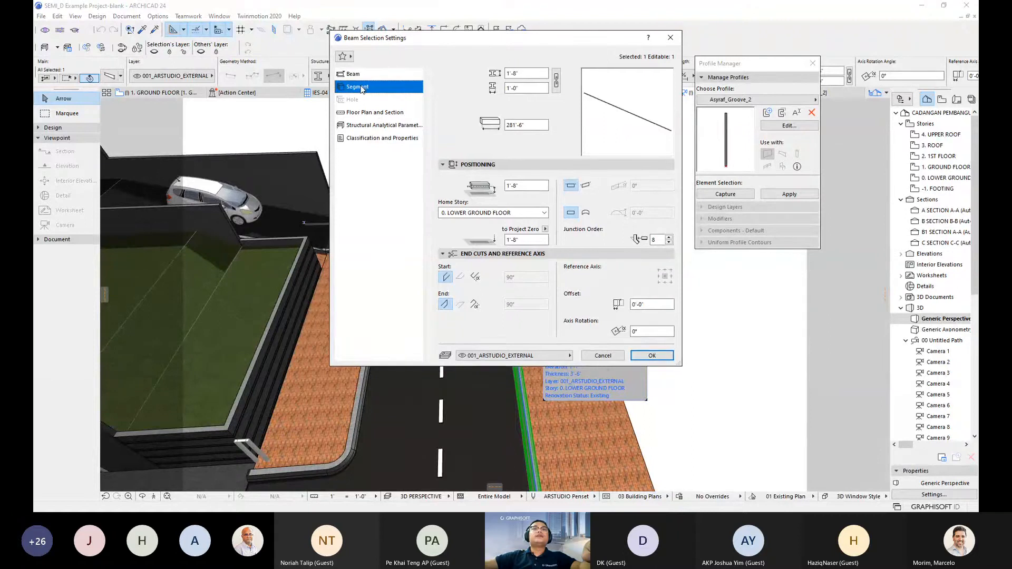
pyautogui.click(446, 178)
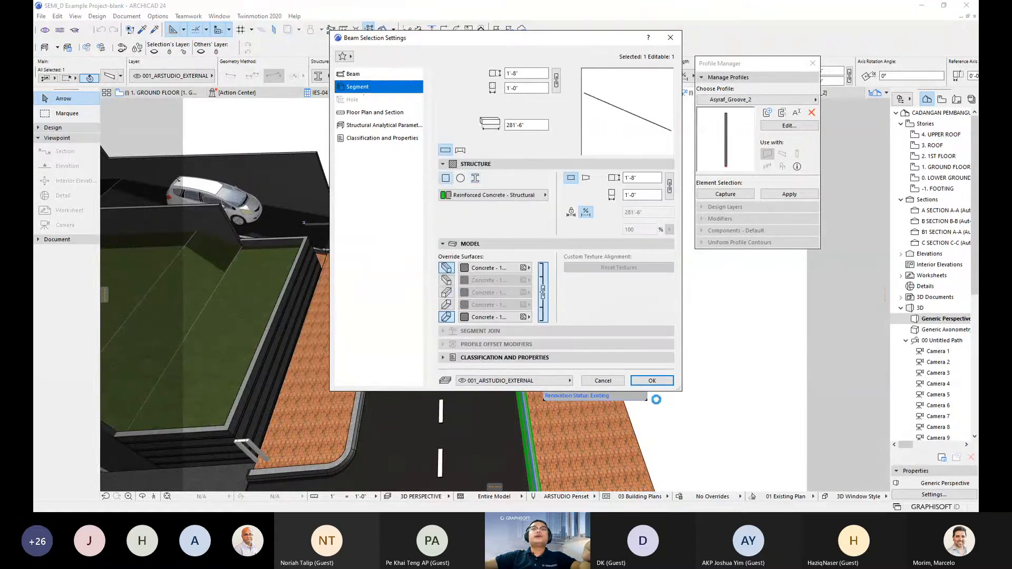
pyautogui.click(657, 382)
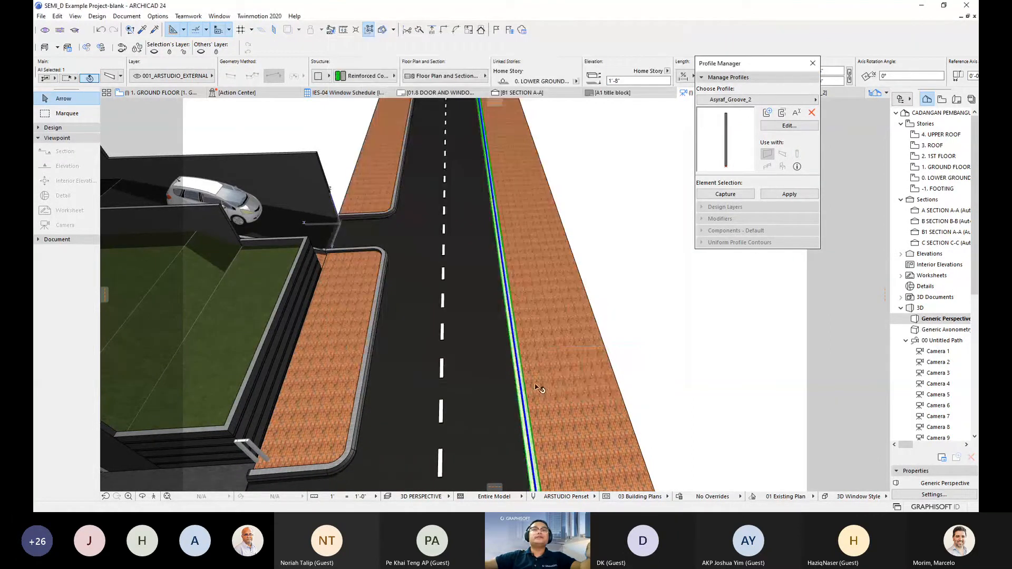
# - Orbit along the road to inspect the new curb, then reselect the curb beam
pyautogui.scroll(5, 527, 379)
pyautogui.keyDown('shift'); pyautogui.moveTo(508, 375); pyautogui.dragTo(548, 306, button='middle'); pyautogui.keyUp('shift')
pyautogui.keyDown('shift'); pyautogui.moveTo(583, 362); pyautogui.dragTo(555, 370, button='middle'); pyautogui.keyUp('shift')
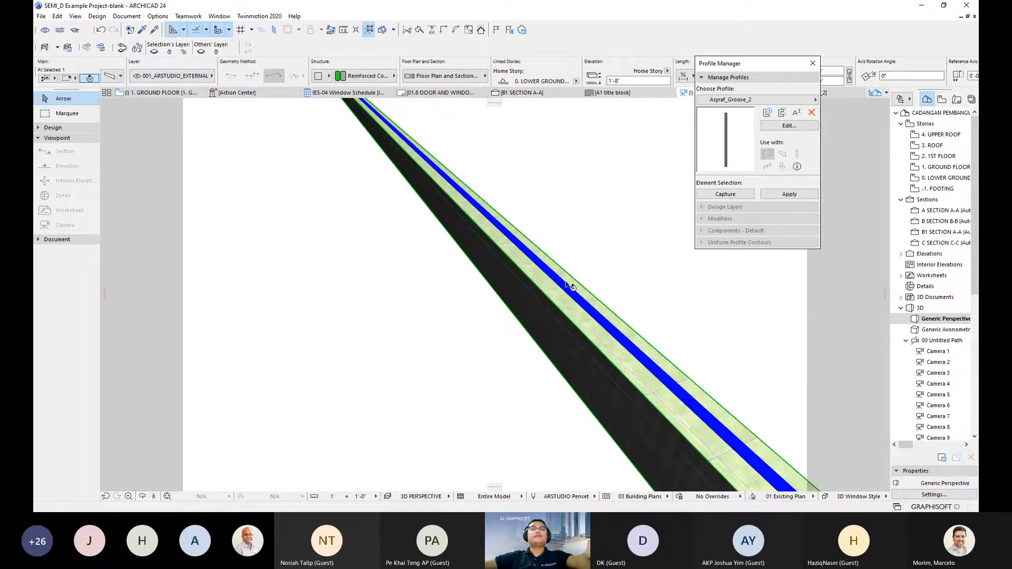
pyautogui.moveTo(566, 285)
pyautogui.press('Escape')
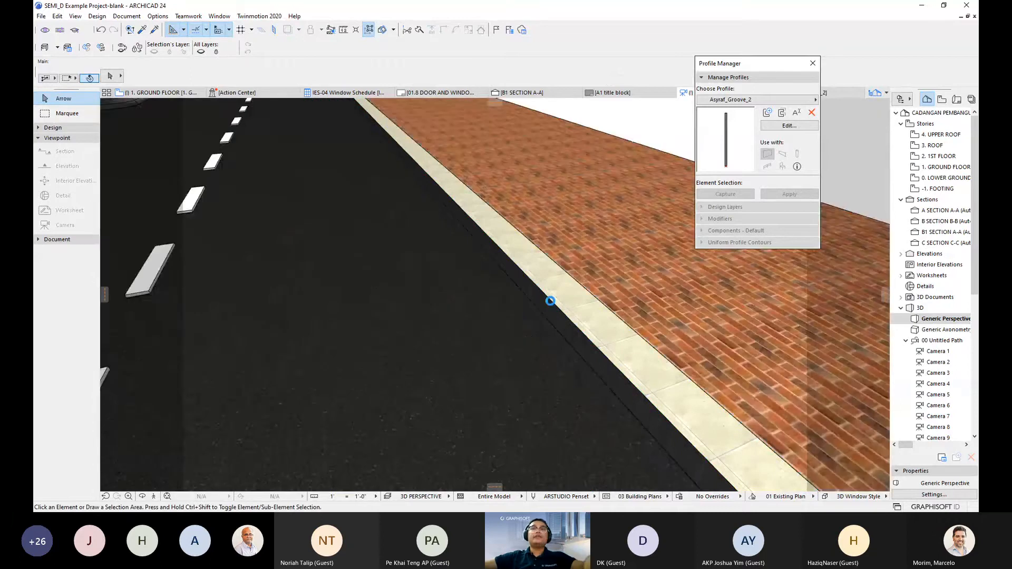
pyautogui.scroll(-2, 551, 301)
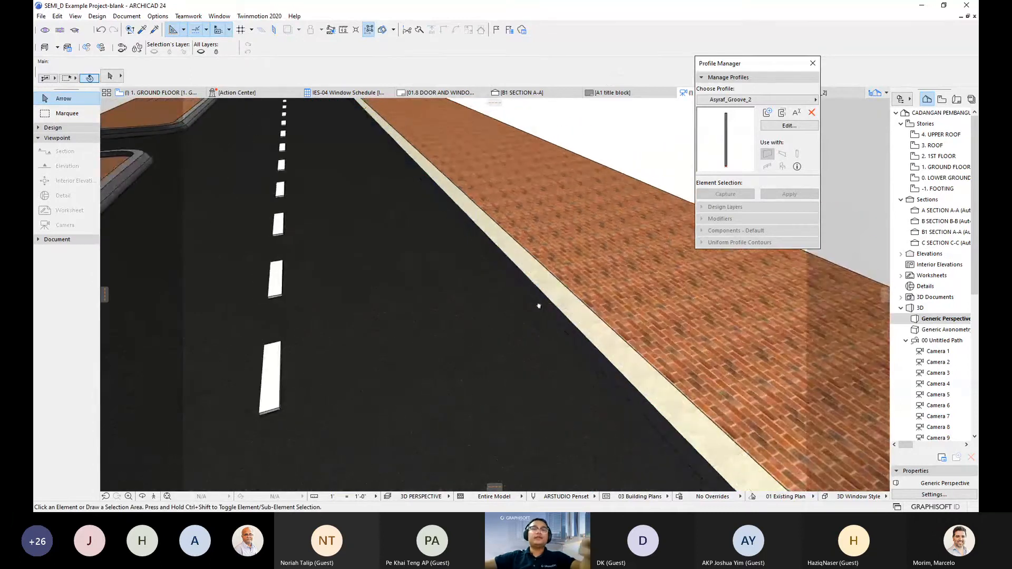
pyautogui.scroll(-2, 527, 316)
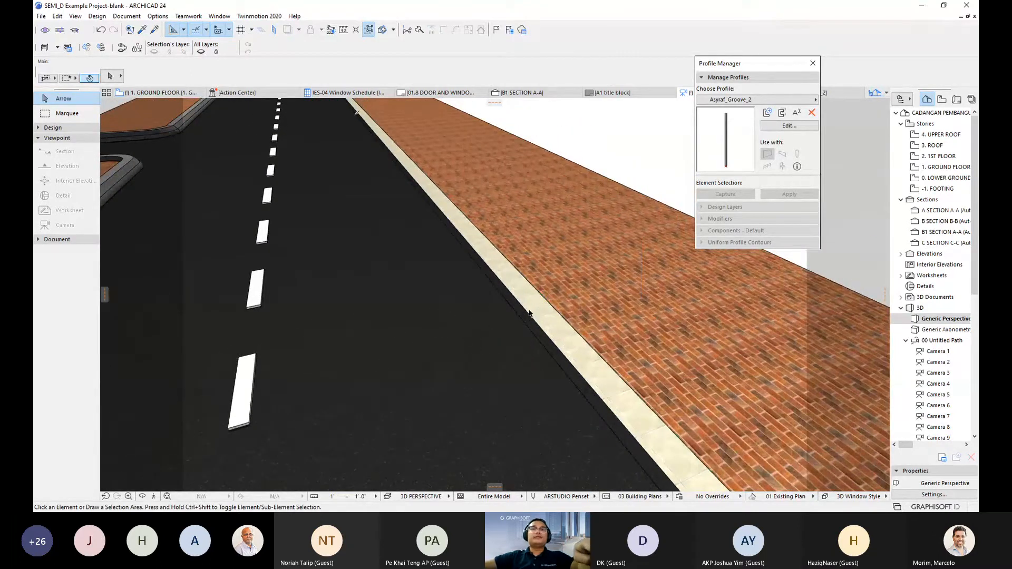
pyautogui.click(529, 315)
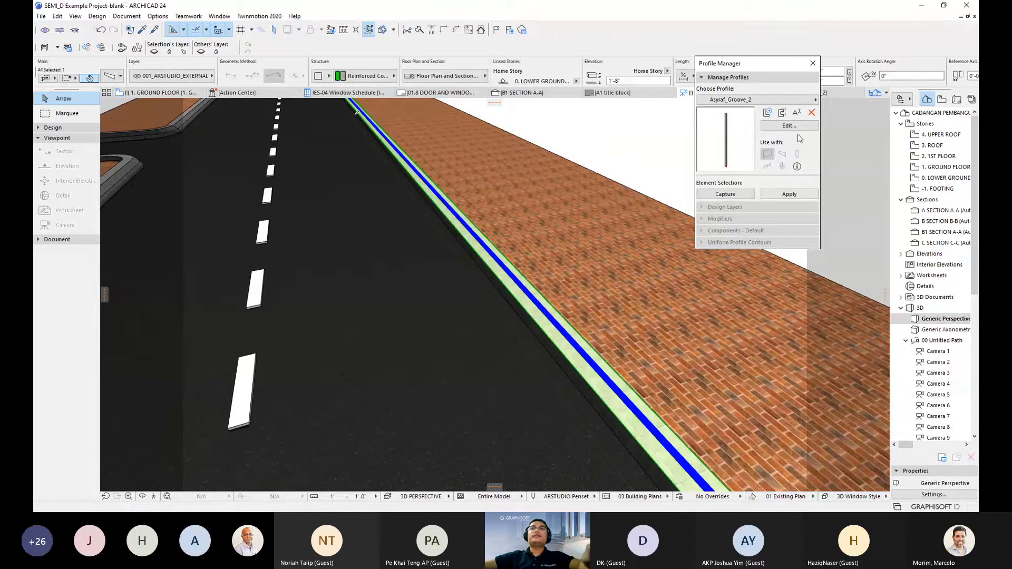
# - Capture the curb's 1'-0" by 1'-8" concrete section into the Profile Editor and select its fill
pyautogui.click(720, 196)
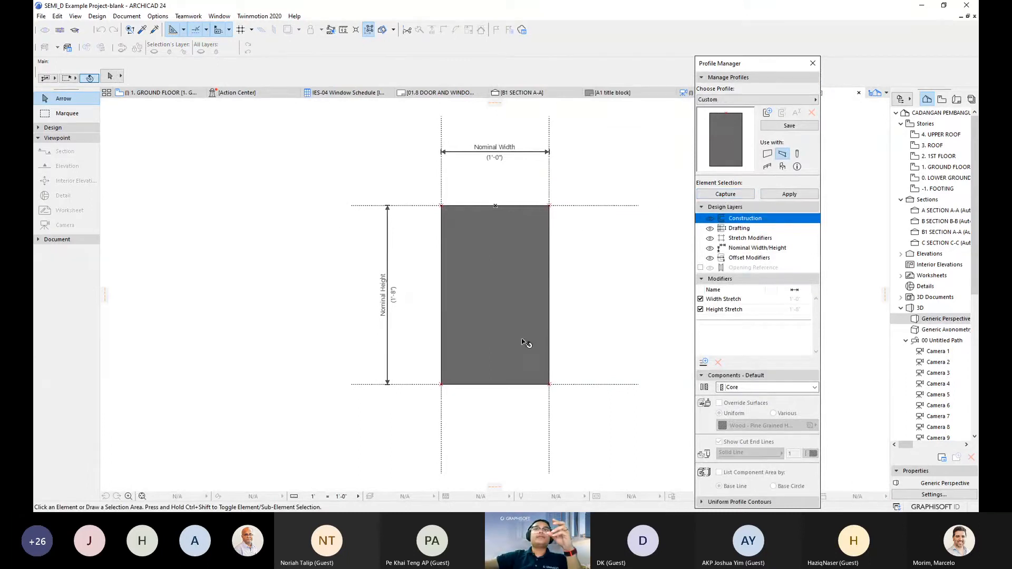
pyautogui.scroll(3, 477, 234)
pyautogui.moveTo(477, 233); pyautogui.dragTo(444, 228, button='middle')
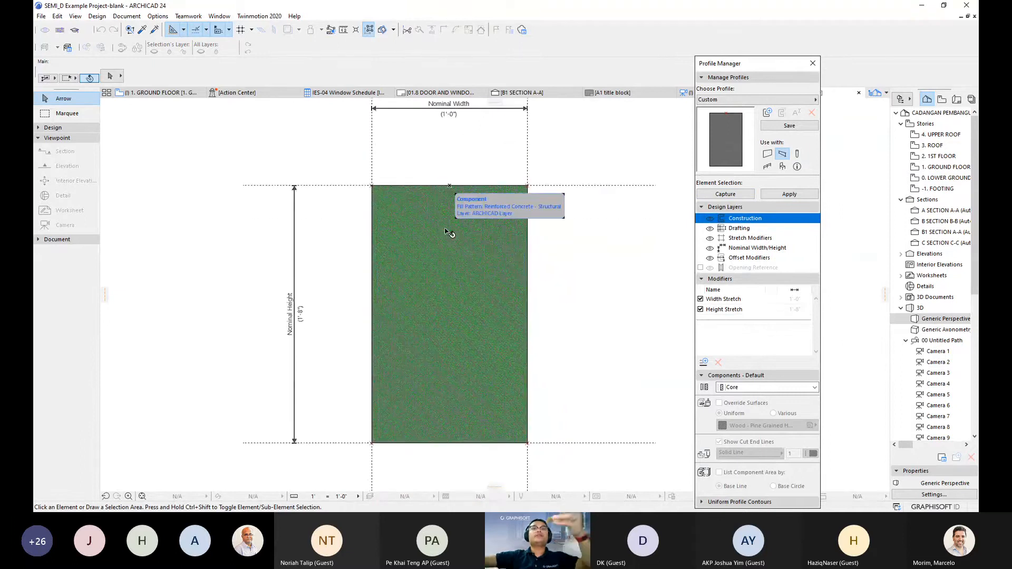
pyautogui.click(464, 251)
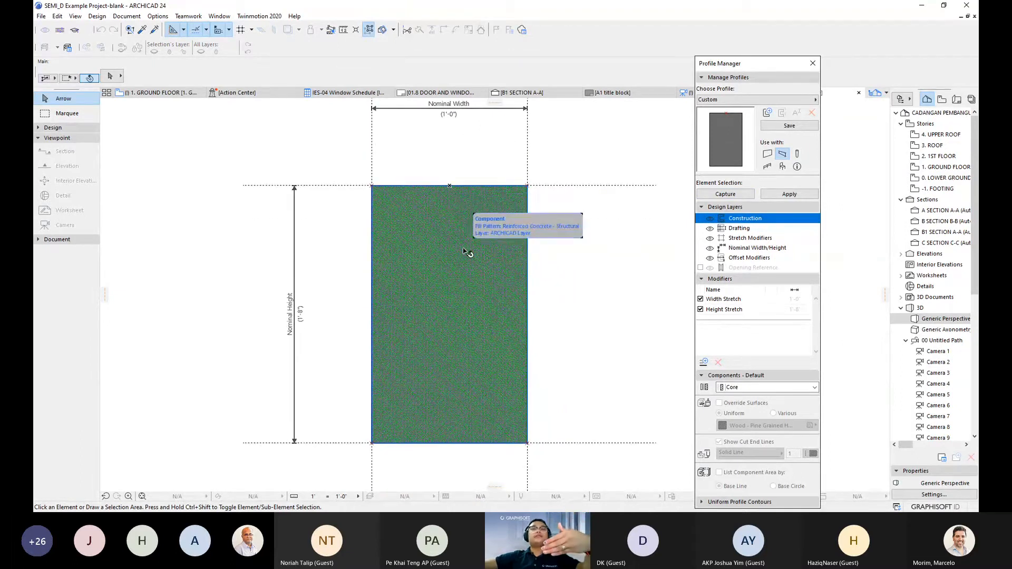
# - Select the kerb fill polygon's top-left corner and set up a Fillet with 0'-4" radius
pyautogui.moveTo(463, 253); pyautogui.dragTo(507, 255, button='middle')
pyautogui.click(506, 255)
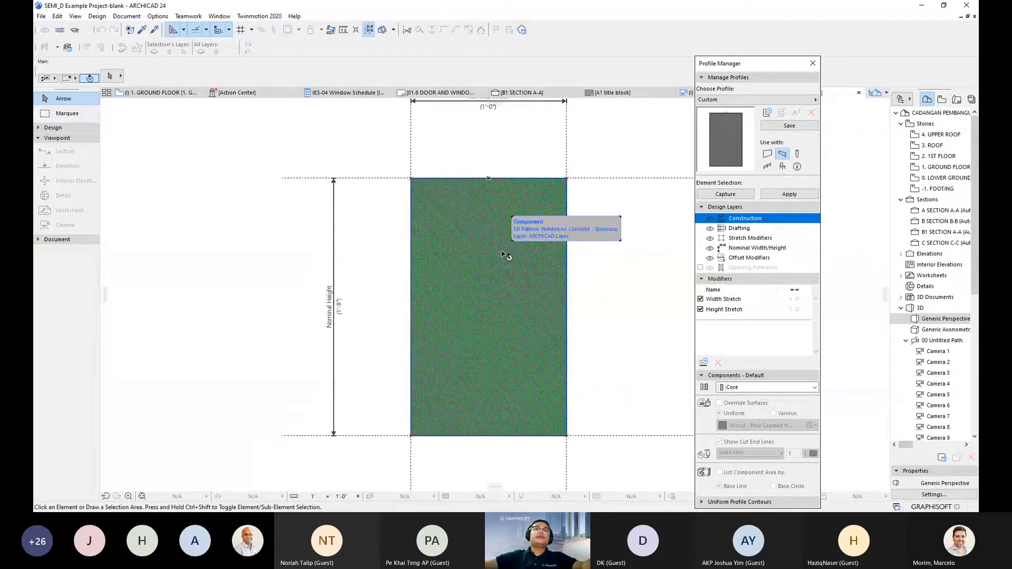
pyautogui.click(490, 257)
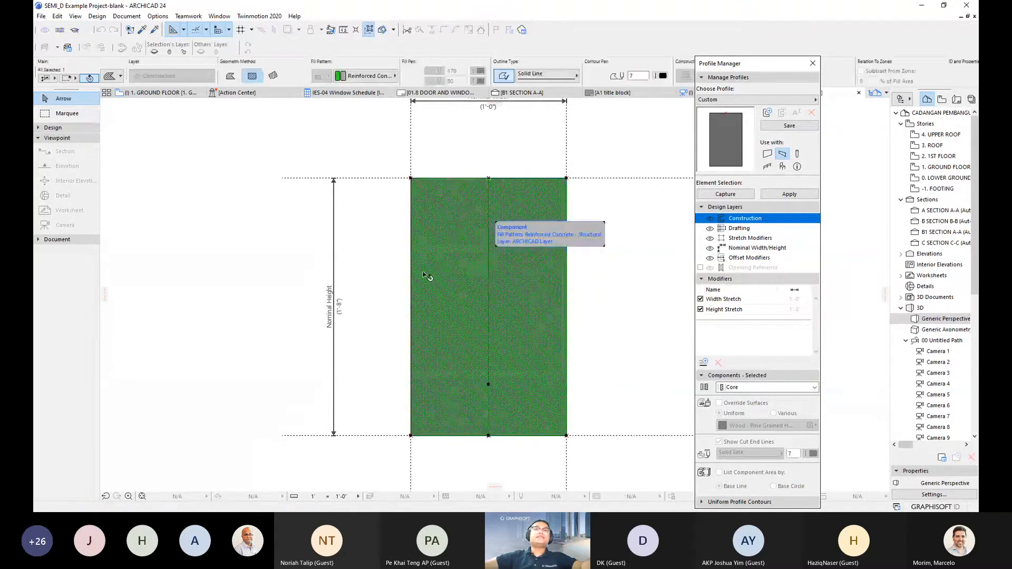
pyautogui.scroll(2, 442, 235)
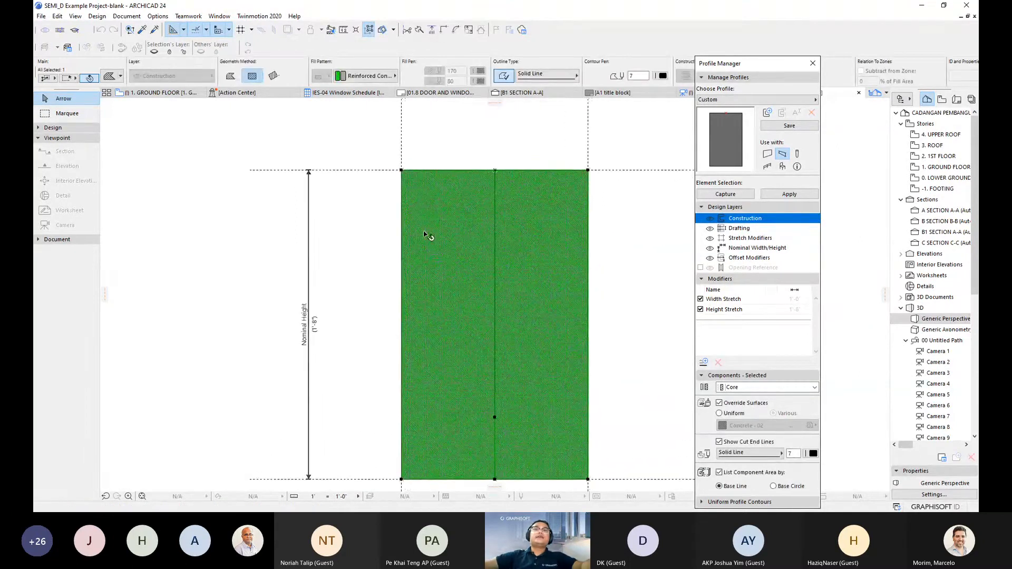
pyautogui.click(401, 171)
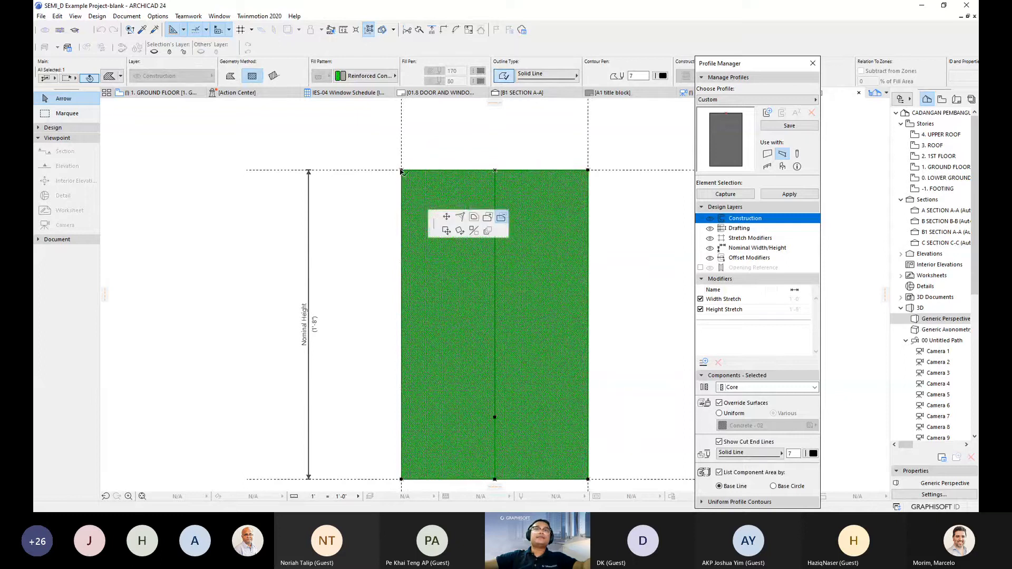
pyautogui.click(579, 254)
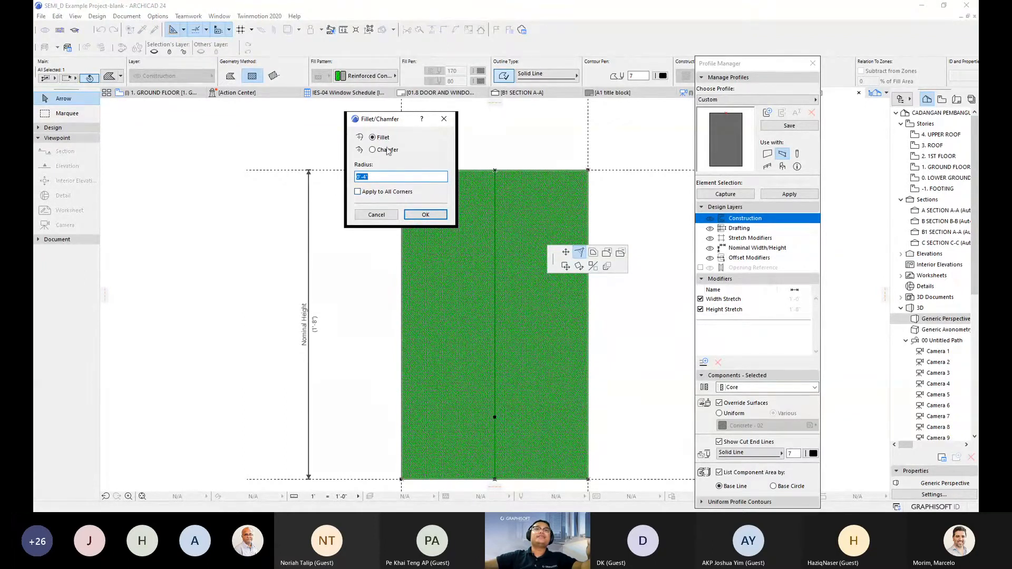
# - Apply the 0'-4" fillet and zoom in and out to inspect the rounded top-left corner
pyautogui.click(425, 215)
pyautogui.scroll(4, 436, 226)
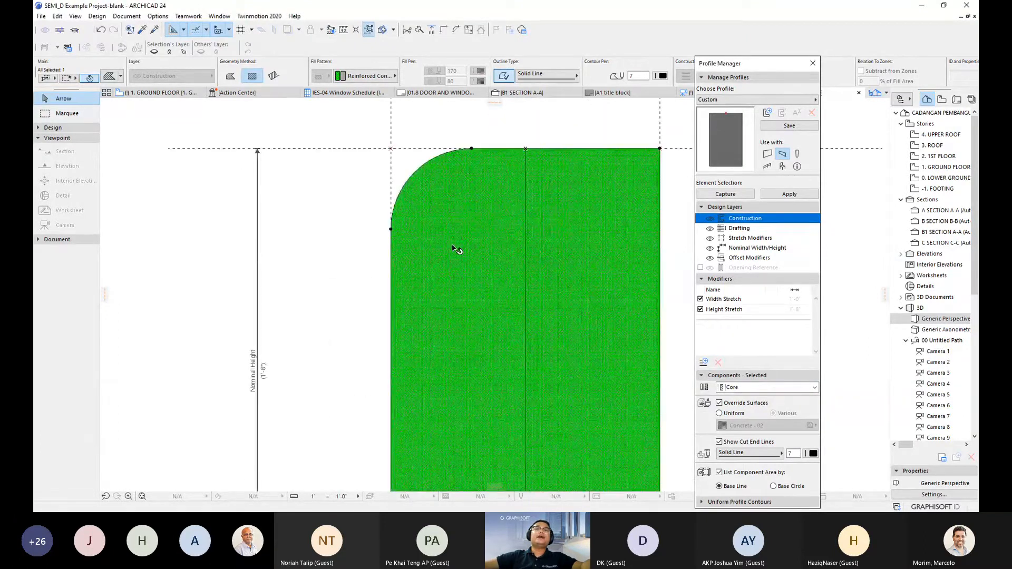
pyautogui.scroll(-1, 452, 247)
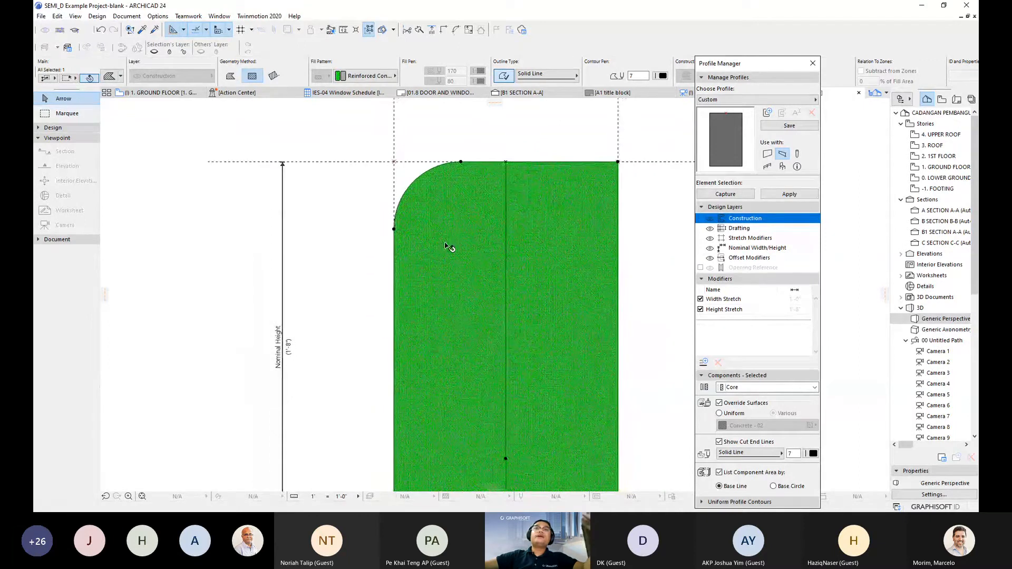
pyautogui.scroll(-2, 453, 230)
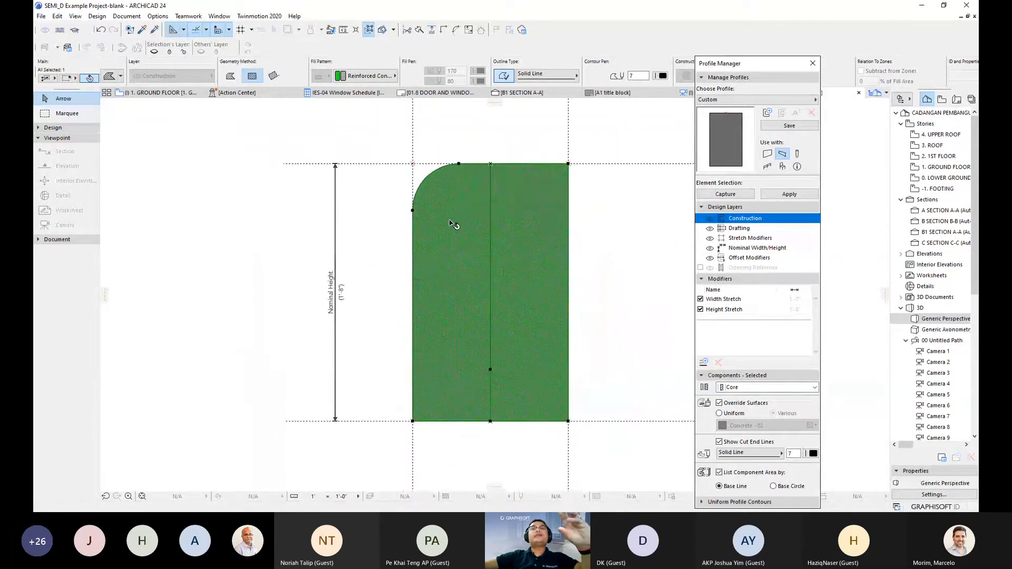
pyautogui.scroll(-2, 454, 225)
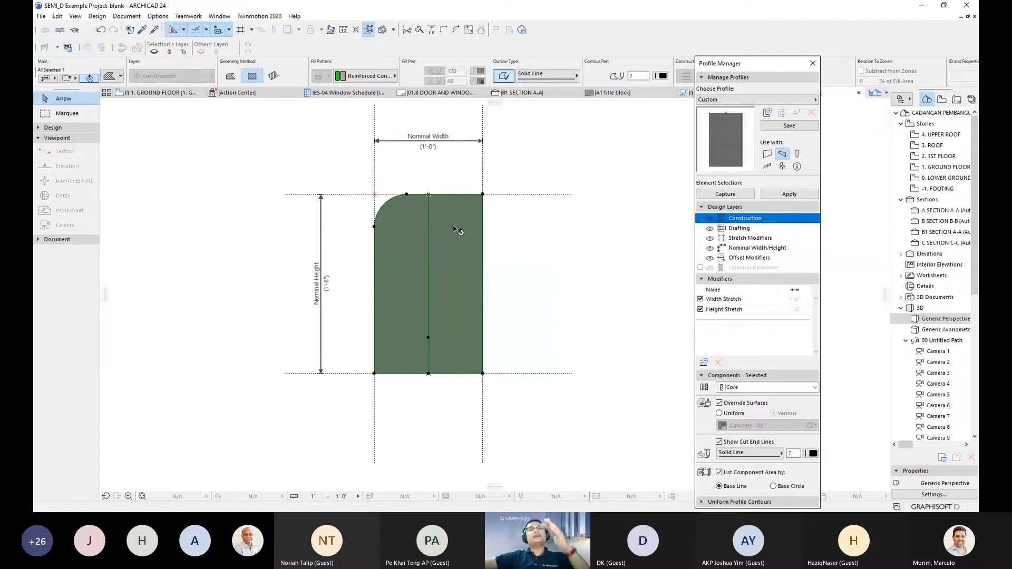
pyautogui.scroll(3, 393, 232)
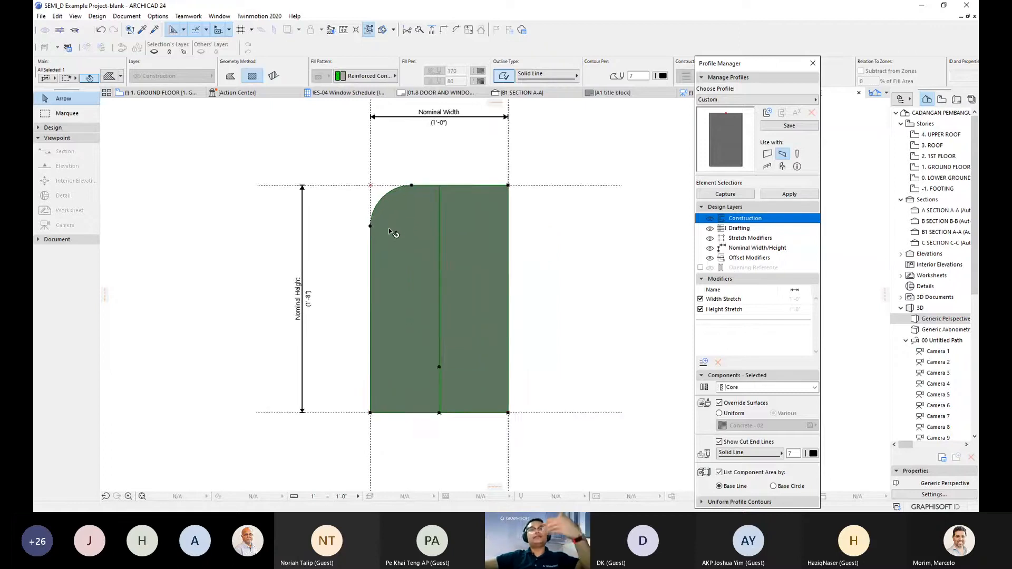
pyautogui.scroll(1, 393, 231)
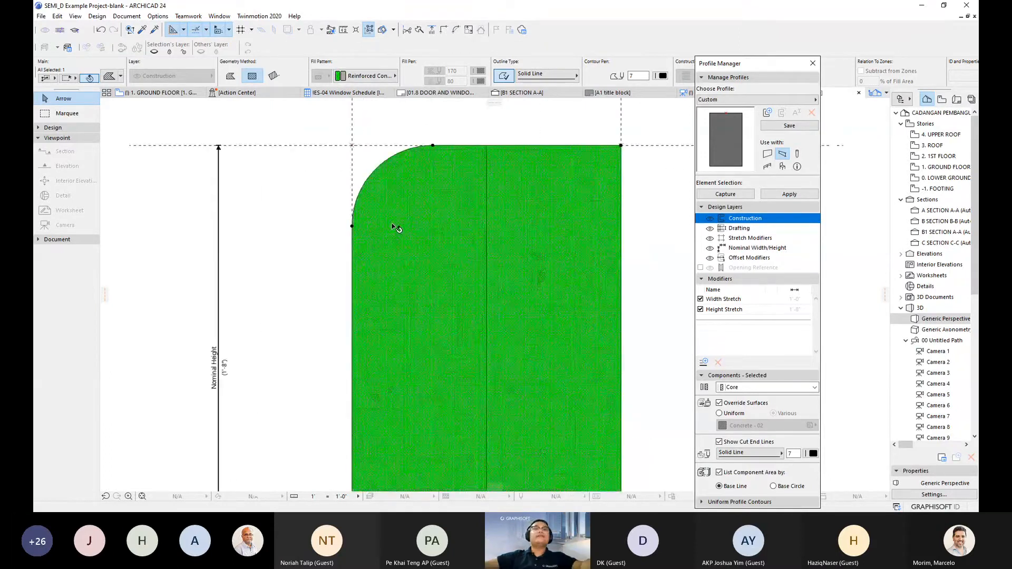
pyautogui.scroll(1, 420, 190)
pyautogui.scroll(1, 417, 188)
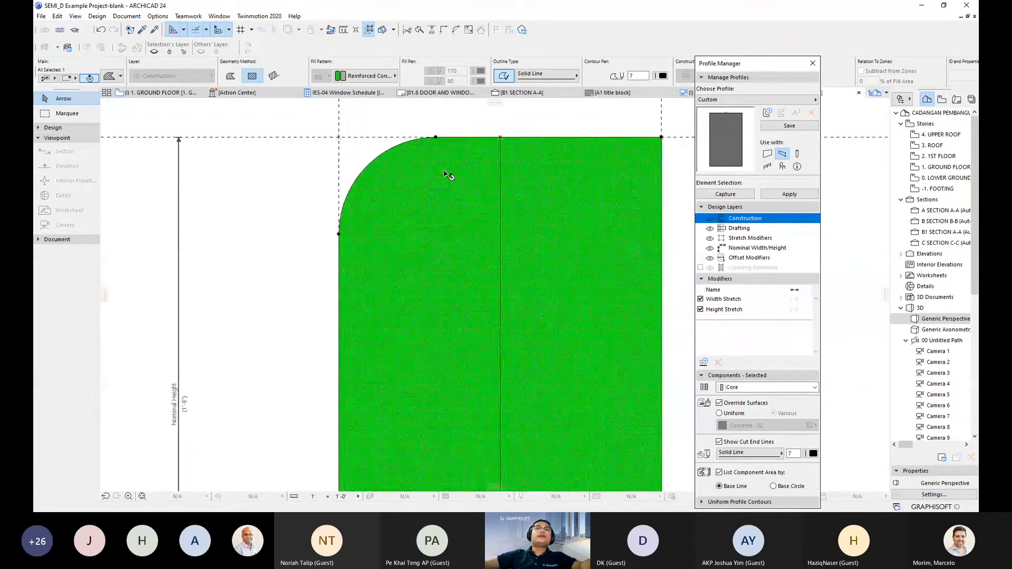
pyautogui.scroll(-4, 423, 232)
pyautogui.scroll(2, 425, 228)
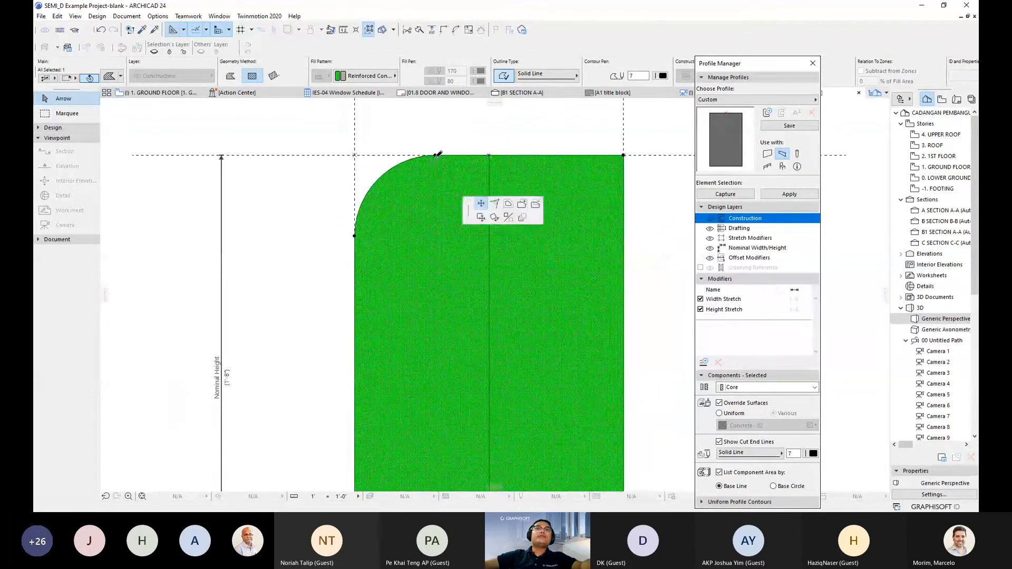
# - Lower the top node and the left curve node so the top edge slopes into a longer curve
pyautogui.click(435, 156)
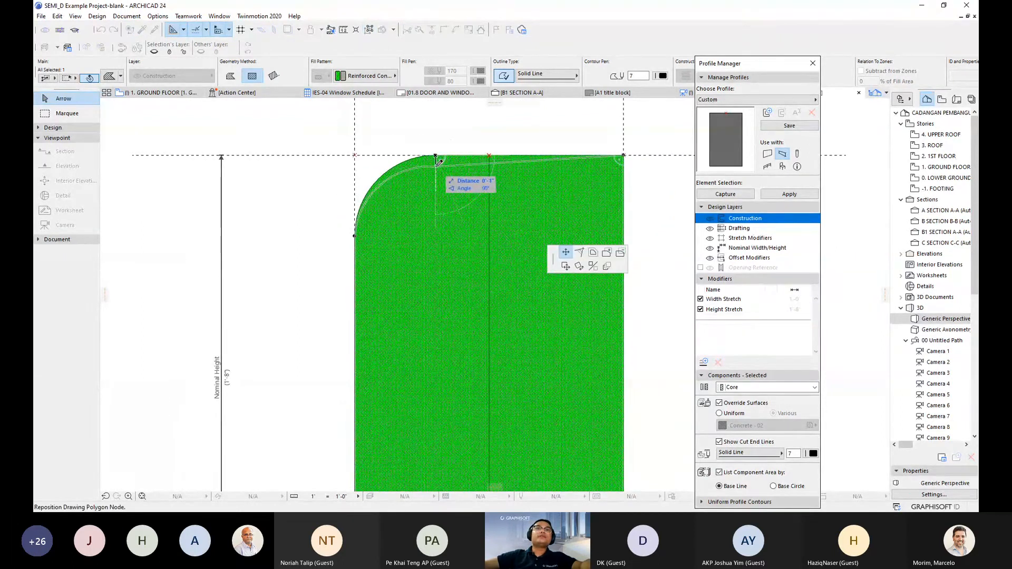
pyautogui.click(435, 166)
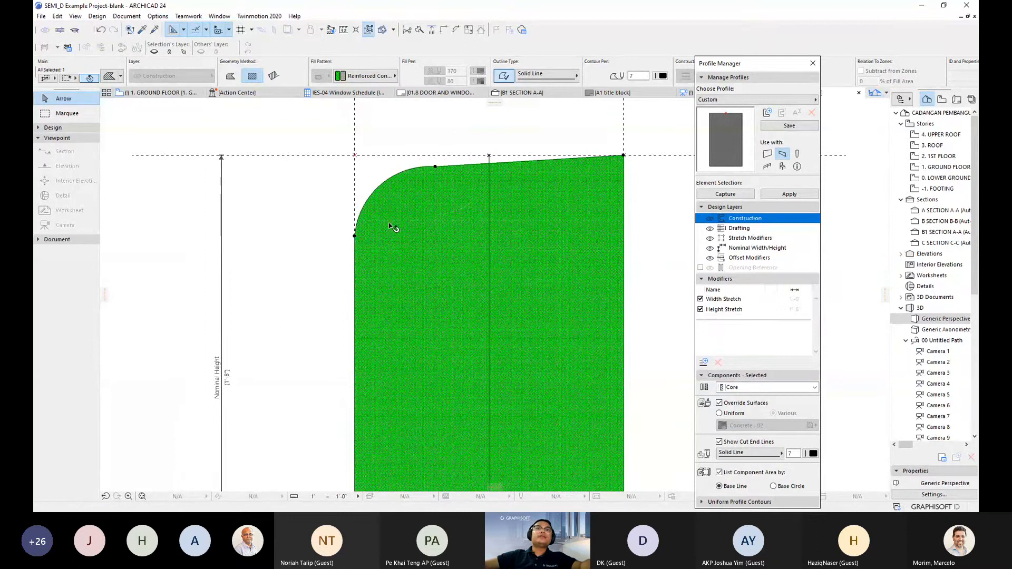
pyautogui.click(354, 236)
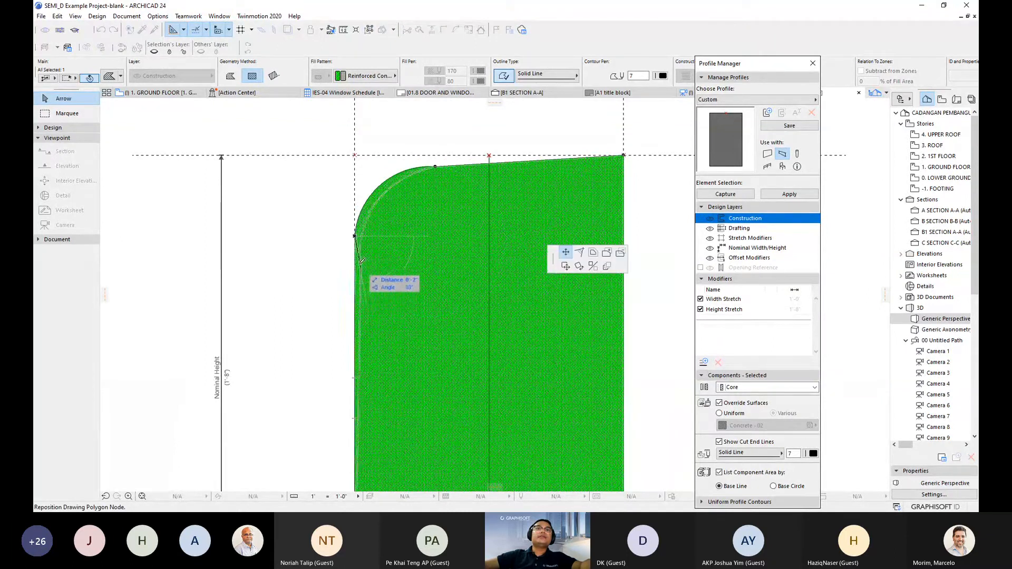
pyautogui.click(354, 251)
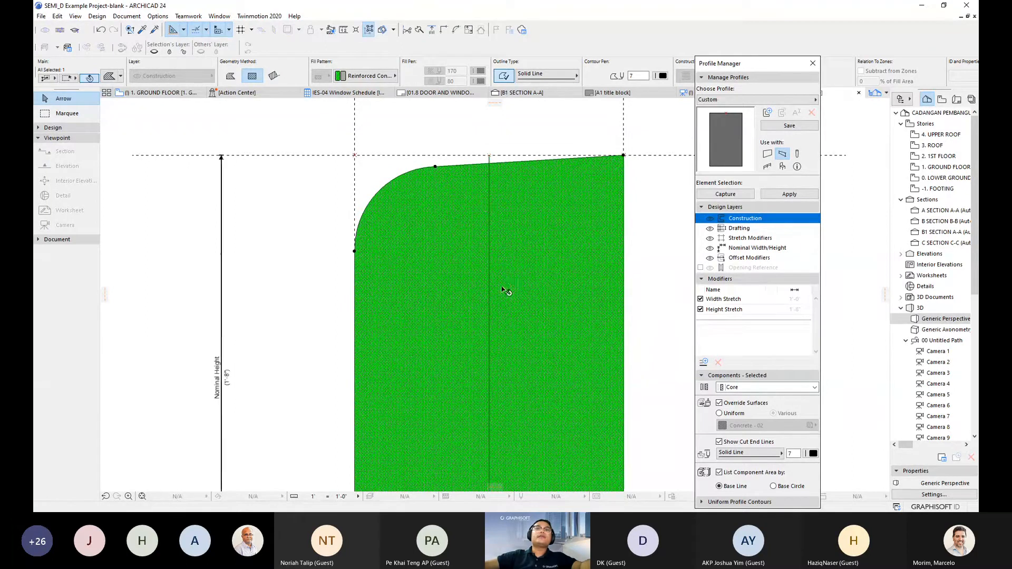
pyautogui.scroll(-2, 507, 293)
pyautogui.scroll(-1, 484, 293)
pyautogui.moveTo(475, 334); pyautogui.dragTo(435, 266, button='middle')
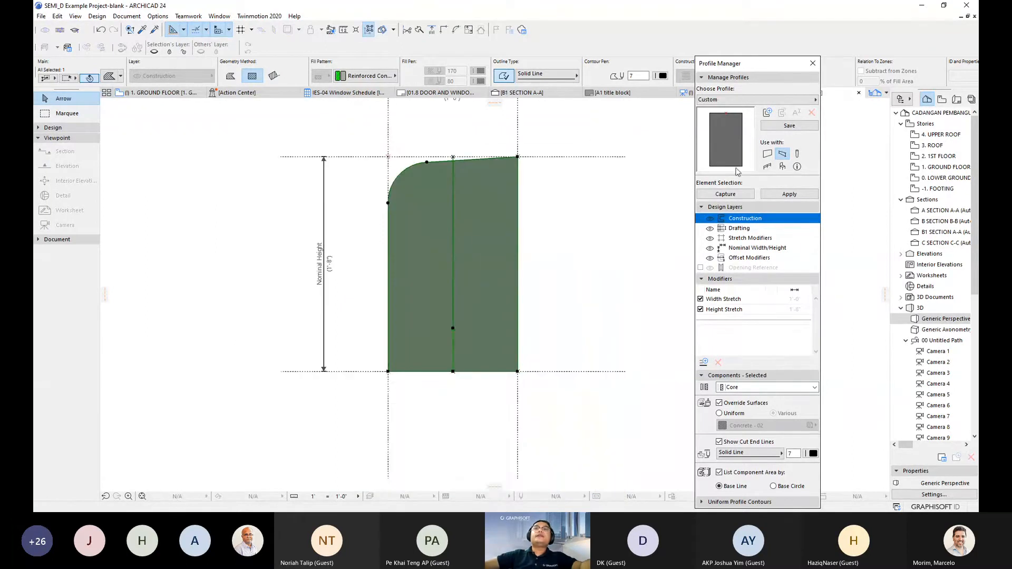
# - Set the kerb profile's Use with to Beam only and start saving it as a new profile
pyautogui.click(785, 126)
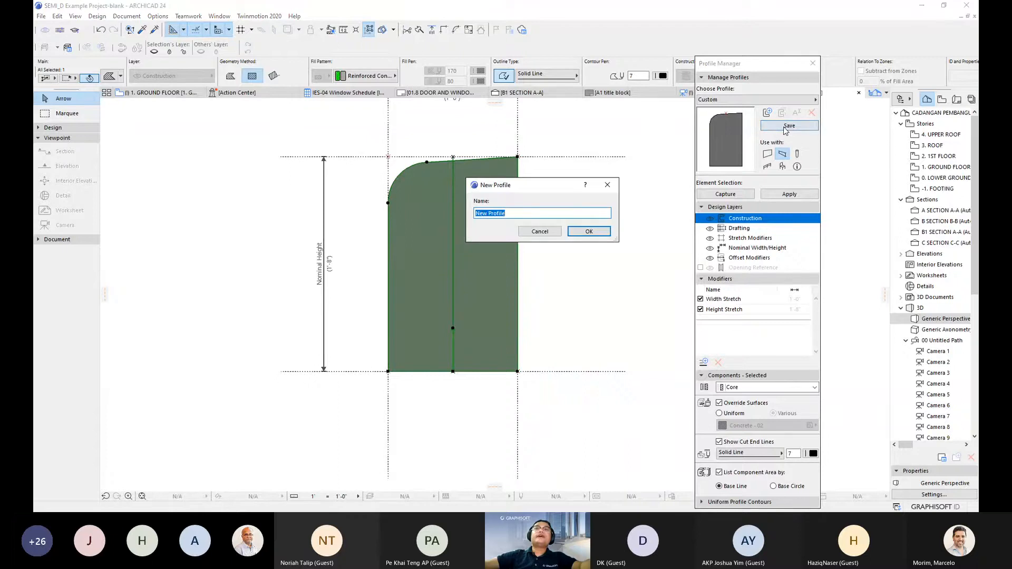
pyautogui.click(556, 230)
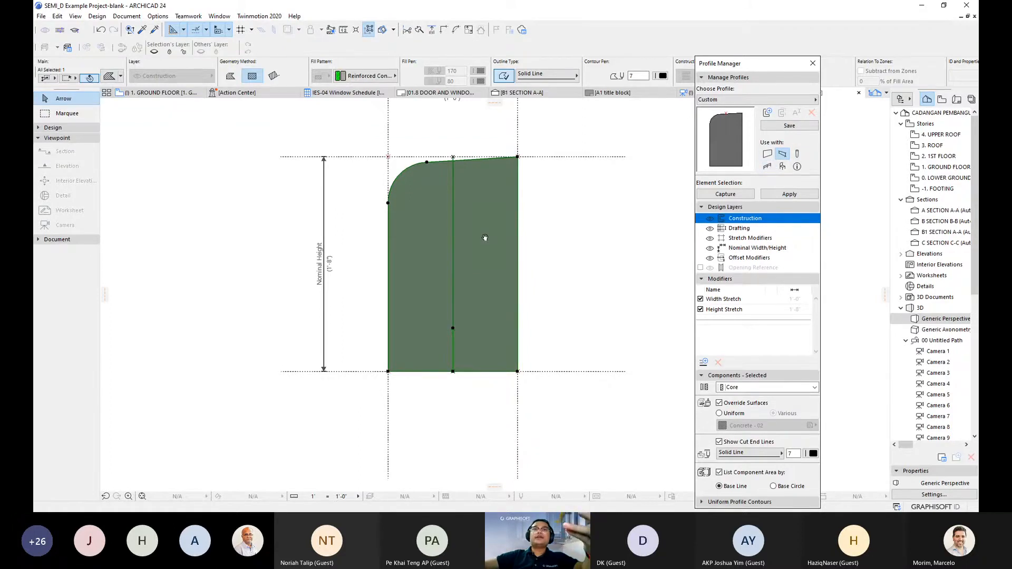
pyautogui.scroll(3, 484, 238)
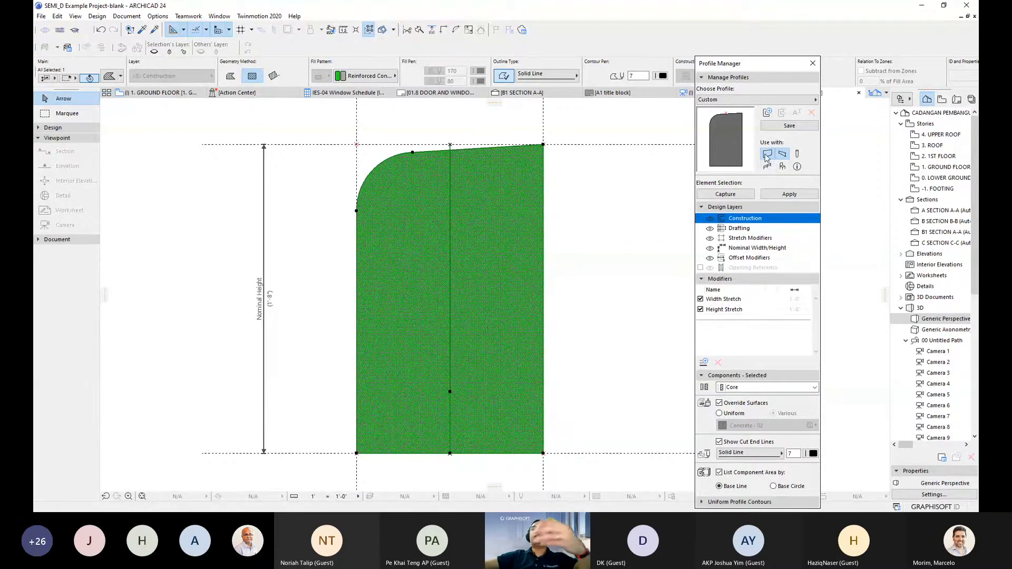
pyautogui.click(767, 155)
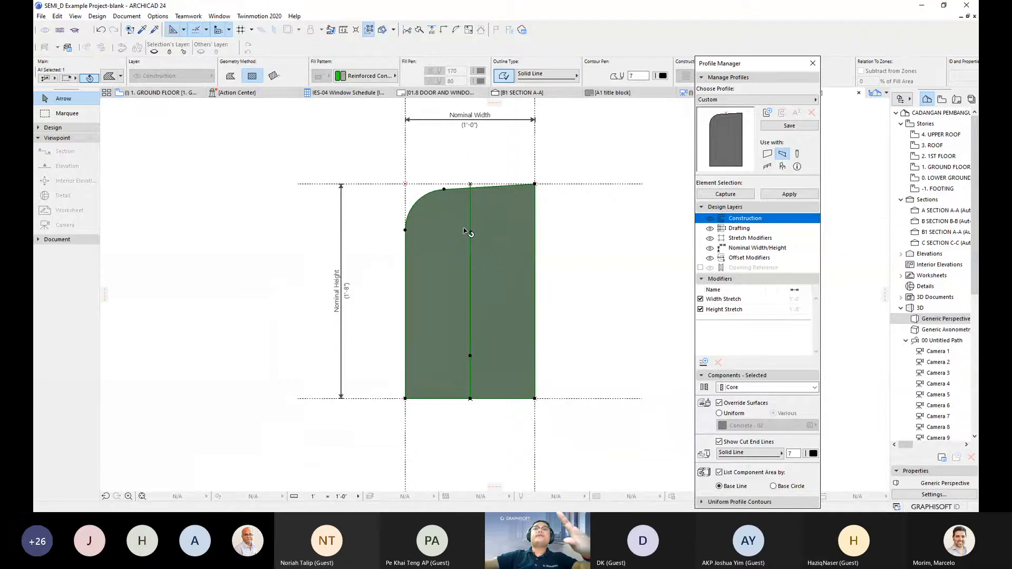
pyautogui.scroll(2, 467, 232)
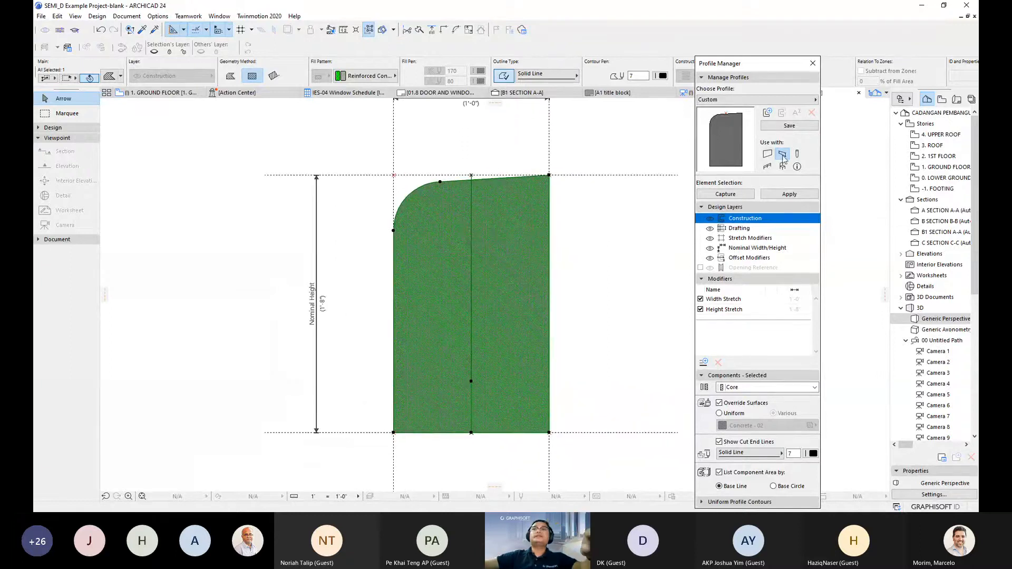
pyautogui.scroll(1, 482, 286)
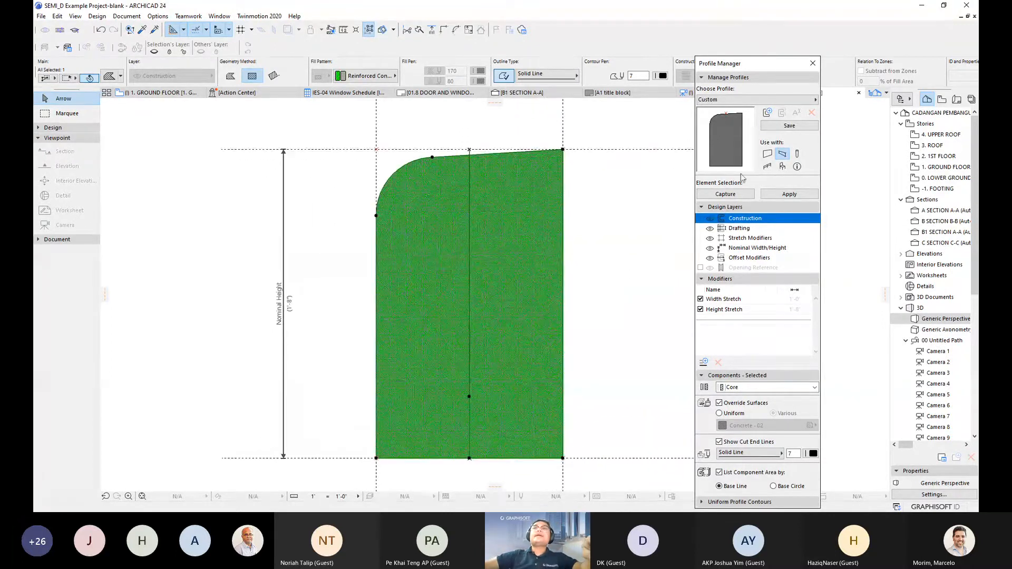
pyautogui.click(786, 126)
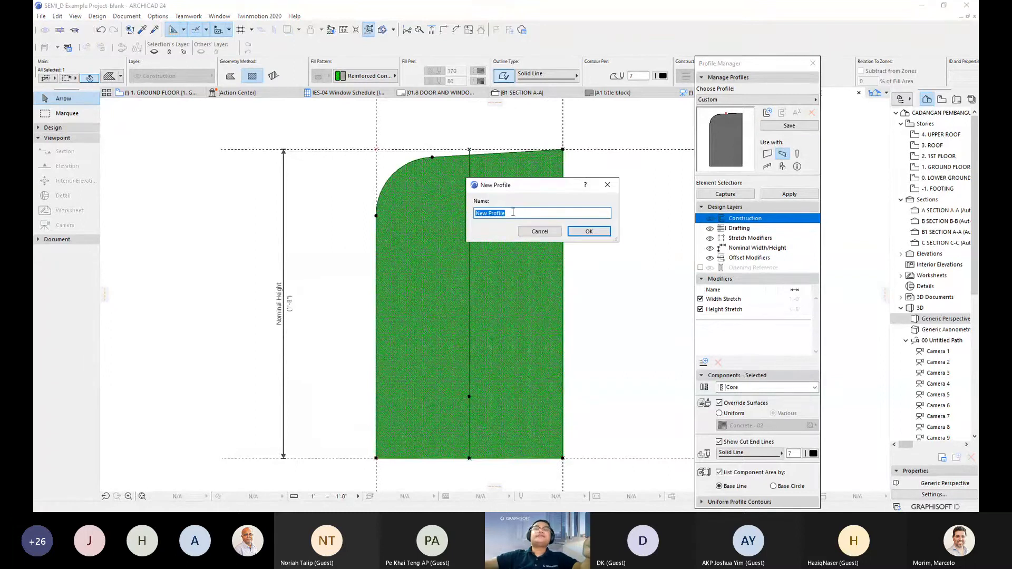
# - Name the new profile with the author's name prefix plus Kerb_01, then apply it to the selected curbs
pyautogui.write('A')
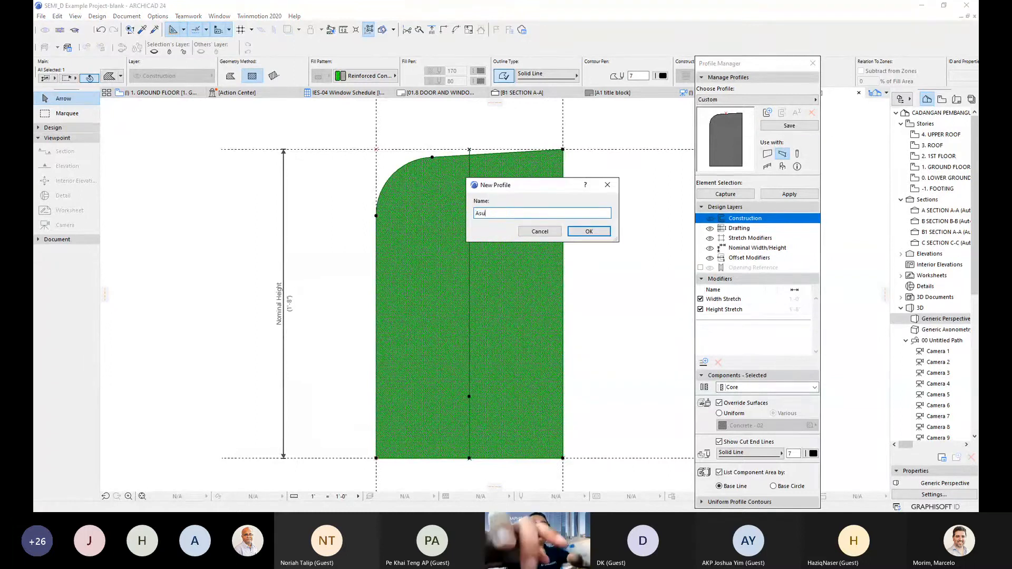
pyautogui.write('syraf_Kerb_01')
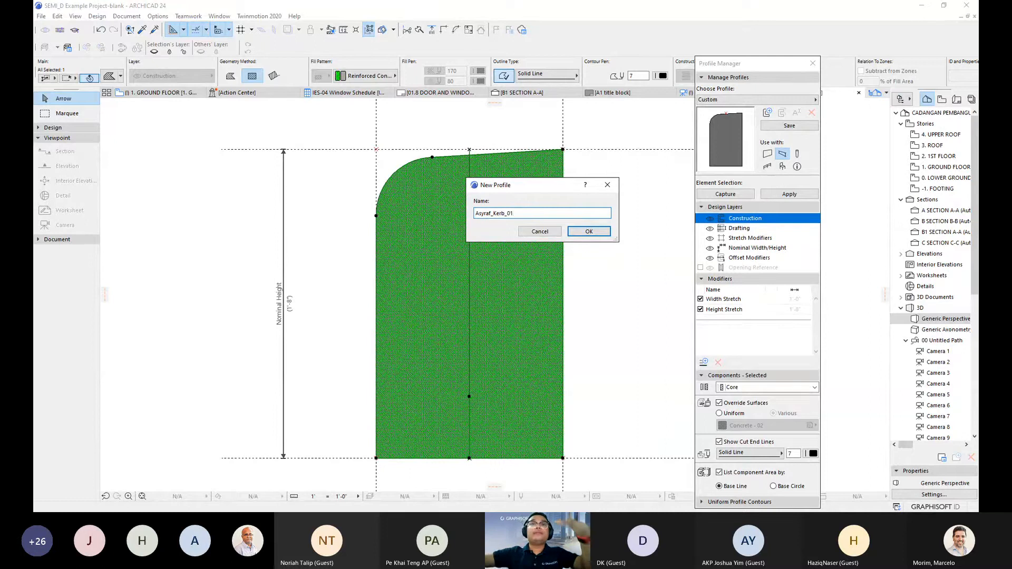
pyautogui.click(586, 231)
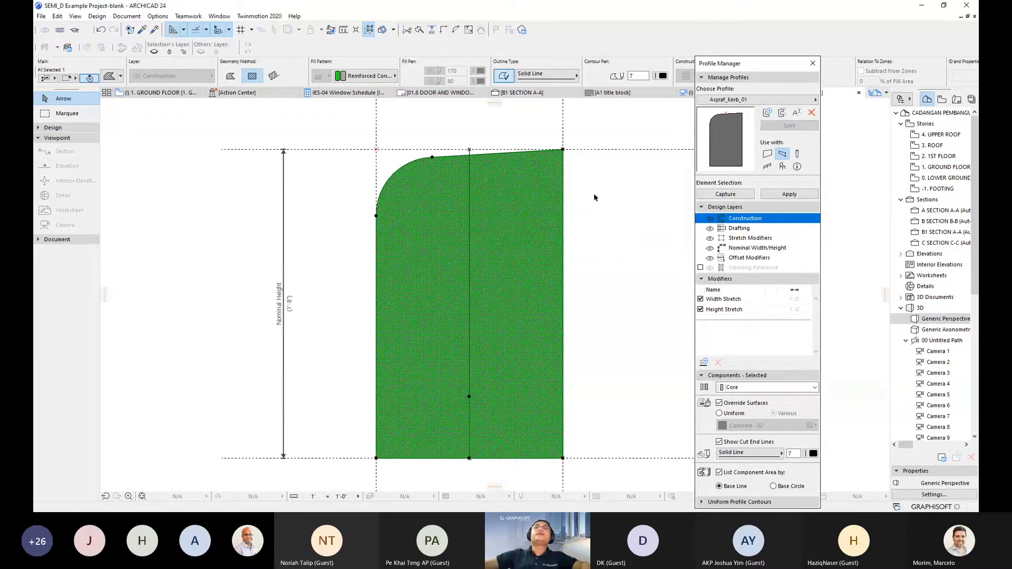
pyautogui.click(784, 195)
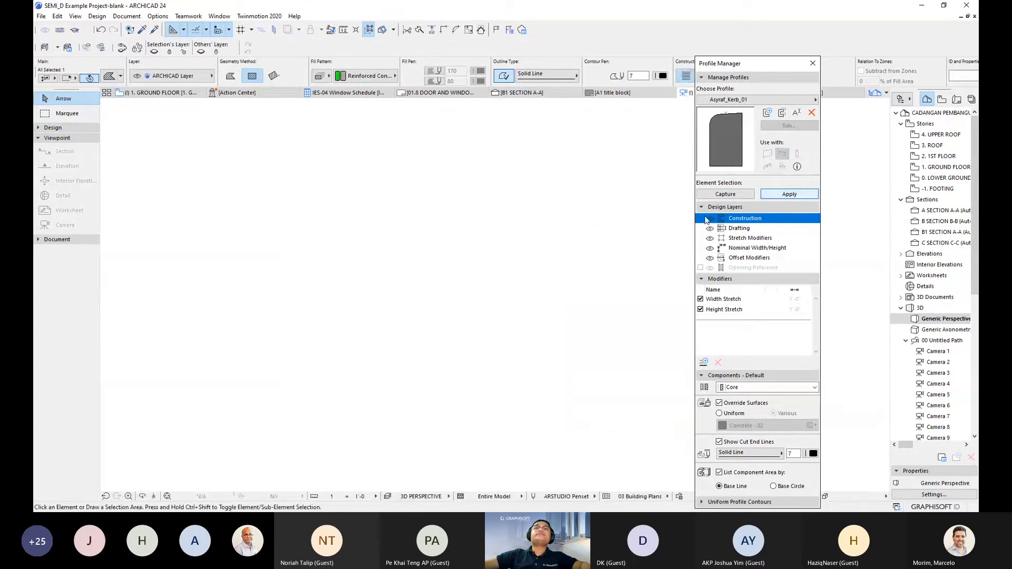
# - Show the road from the Ground Floor in 3D and zoom in close on a curb
pyautogui.click(177, 96)
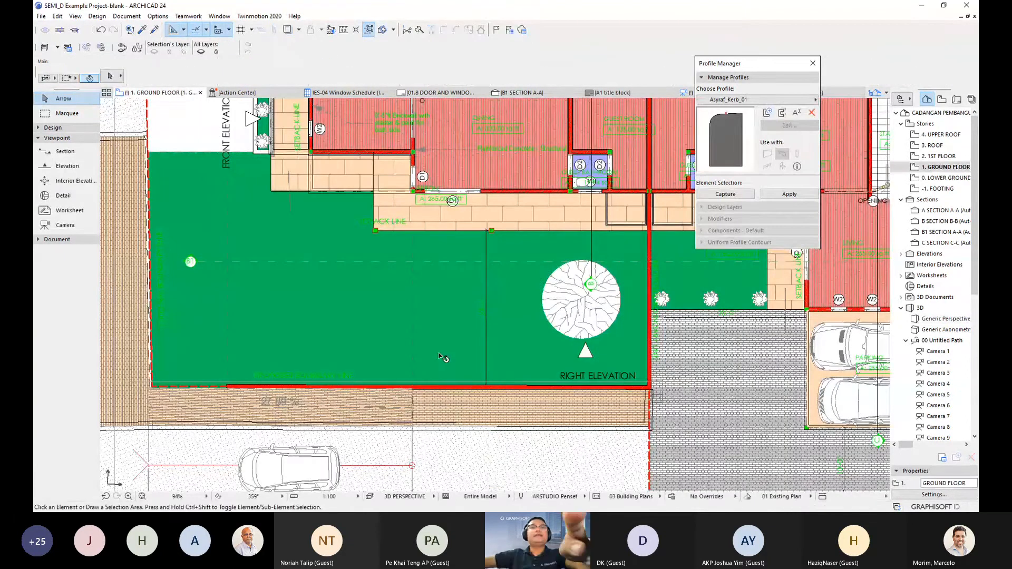
pyautogui.press('F3')
pyautogui.moveTo(557, 360); pyautogui.dragTo(356, 307, button='middle')
pyautogui.scroll(5, 492, 295)
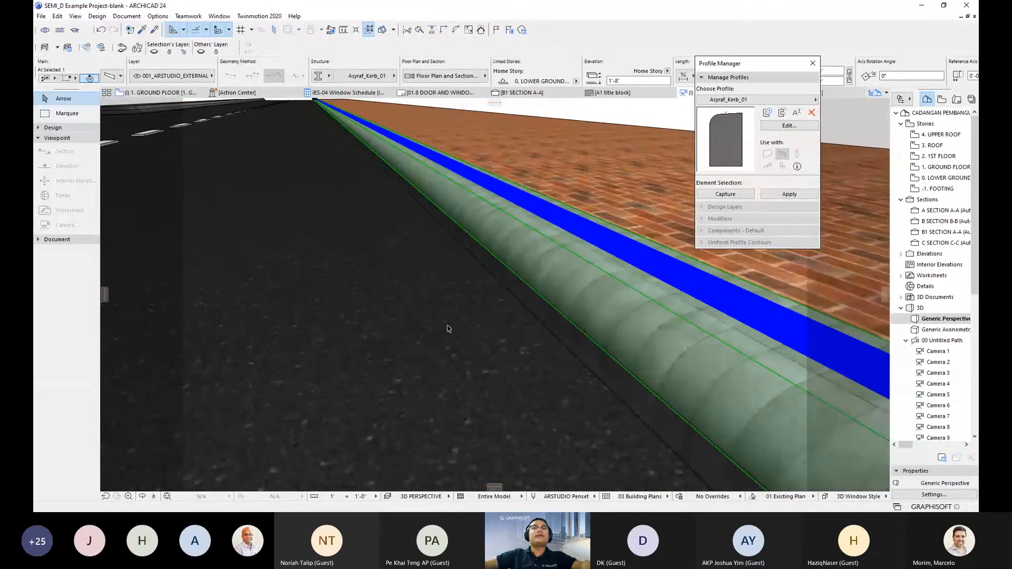
pyautogui.scroll(-8, 438, 324)
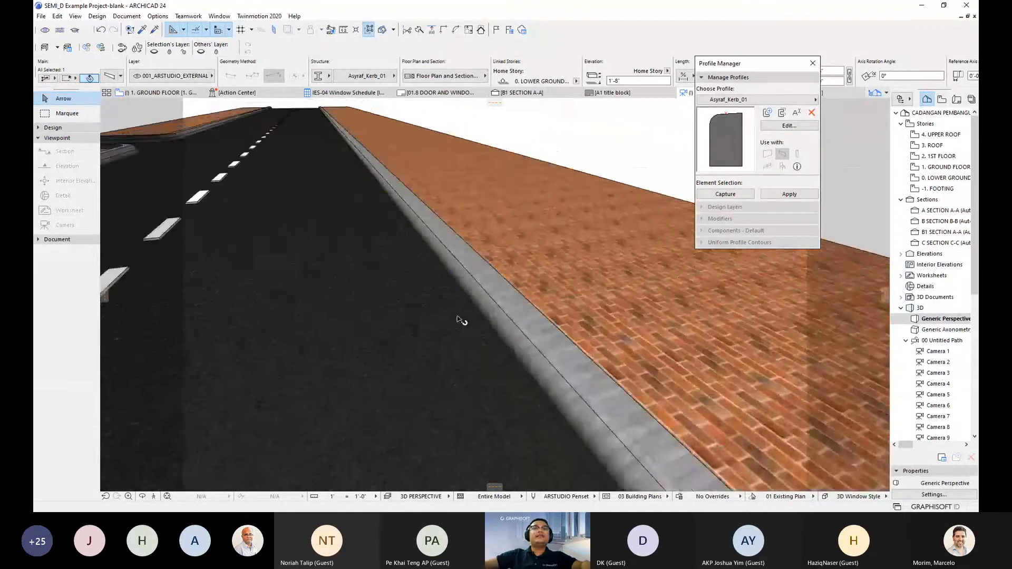
# - Pan and orbit along the road to inspect the rounded Asyraf_Kerb_01 curb profiles
pyautogui.moveTo(459, 319); pyautogui.dragTo(472, 242, button='middle')
pyautogui.scroll(-3, 482, 255)
pyautogui.moveTo(488, 276); pyautogui.dragTo(511, 293, button='middle')
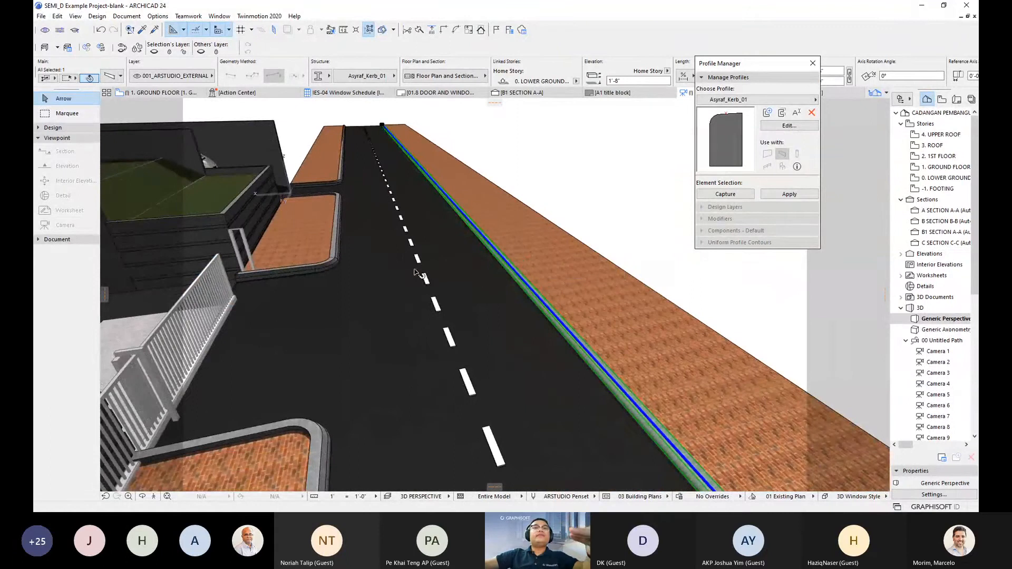
pyautogui.scroll(4, 341, 276)
pyautogui.scroll(2, 306, 264)
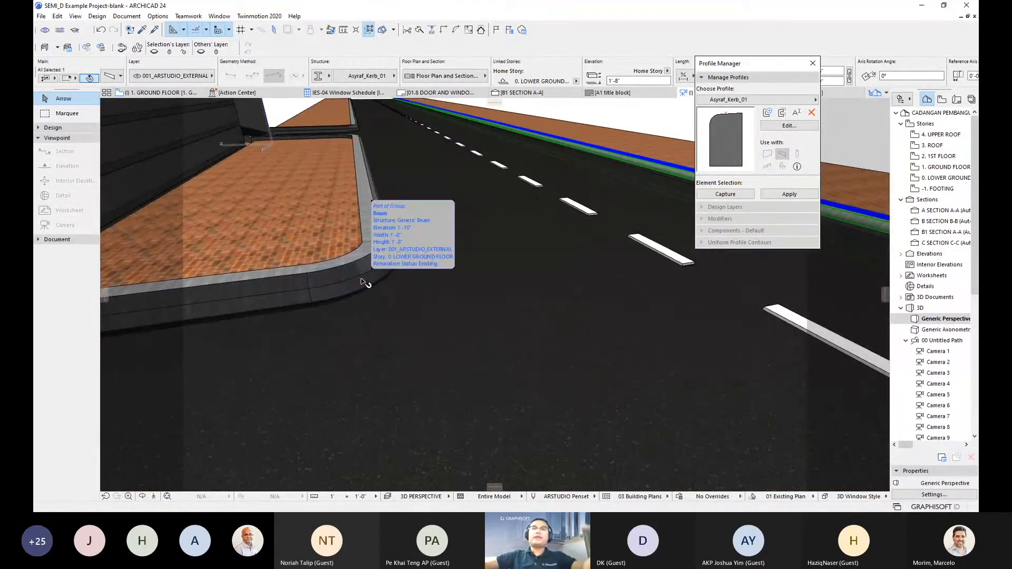
pyautogui.moveTo(480, 293); pyautogui.dragTo(456, 301)
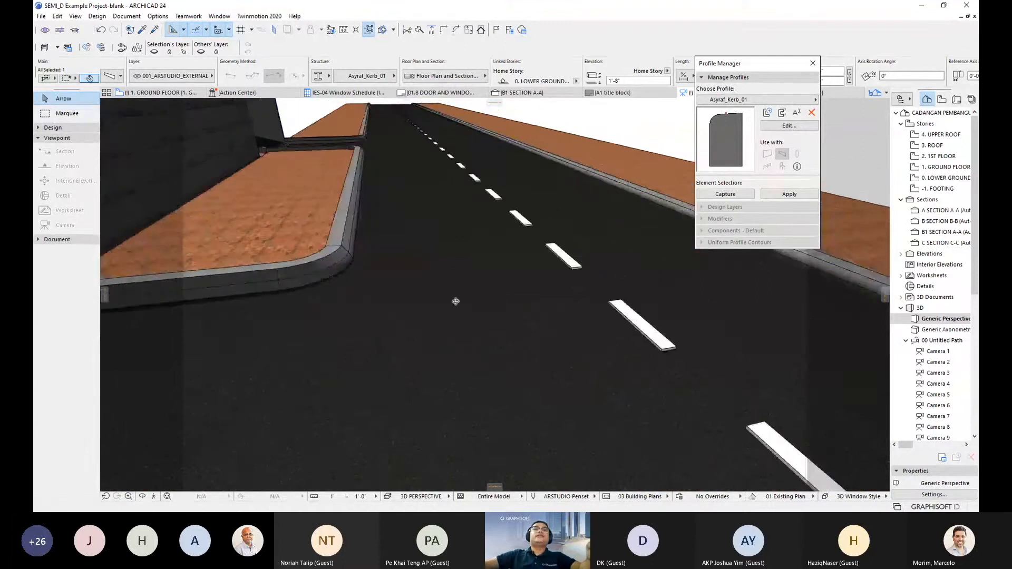
pyautogui.keyDown('shift'); pyautogui.moveTo(456, 301); pyautogui.dragTo(447, 304, button='middle'); pyautogui.keyUp('shift')
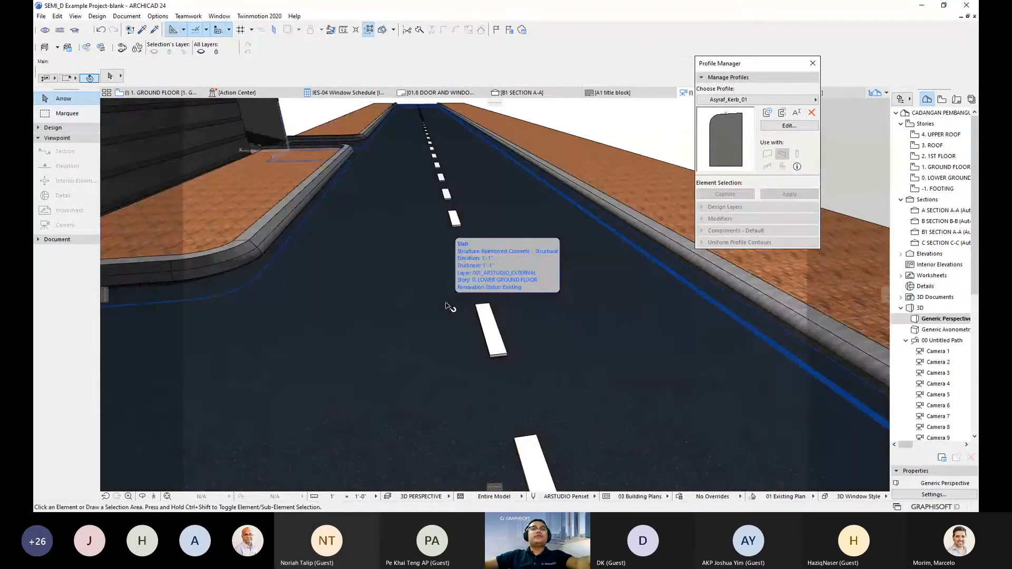
pyautogui.scroll(-1, 507, 311)
pyautogui.keyDown('shift'); pyautogui.moveTo(507, 311); pyautogui.dragTo(375, 362, button='middle'); pyautogui.keyUp('shift')
pyautogui.keyDown('shift'); pyautogui.moveTo(528, 286); pyautogui.dragTo(443, 312, button='middle'); pyautogui.keyUp('shift')
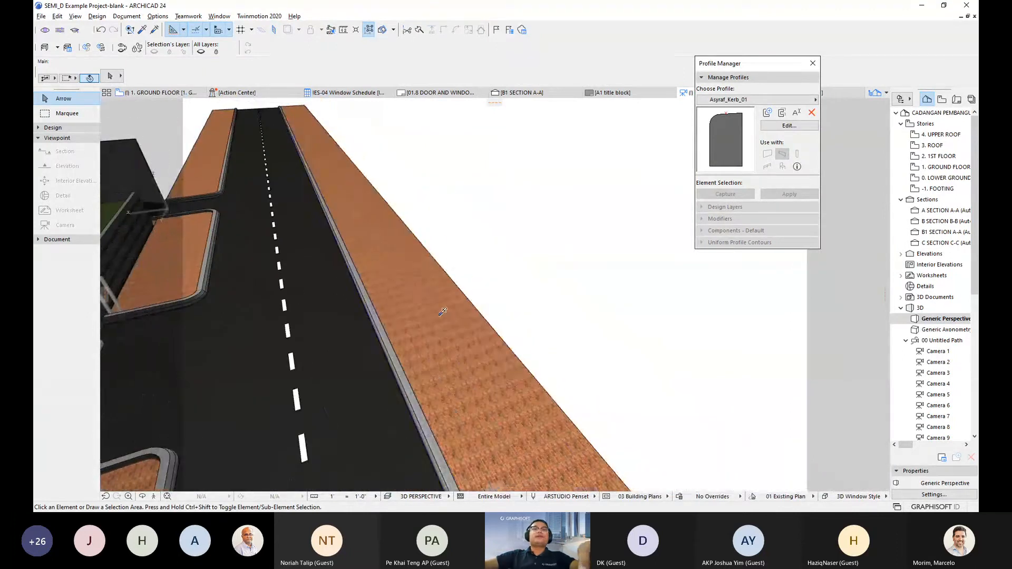
# - Draw a rectangular slab with the brick pavement slab's settings on the open ground beside the road
pyautogui.keyDown('alt'); pyautogui.click(503, 279); pyautogui.keyUp('alt')
pyautogui.keyDown('shift'); pyautogui.moveTo(504, 280); pyautogui.dragTo(486, 167, button='middle'); pyautogui.keyUp('shift')
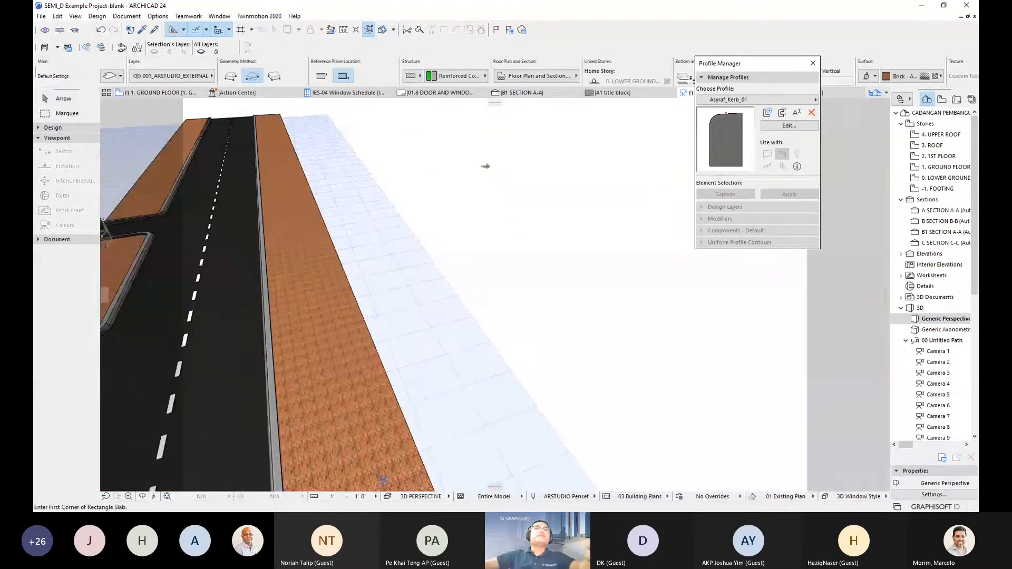
pyautogui.click(485, 166)
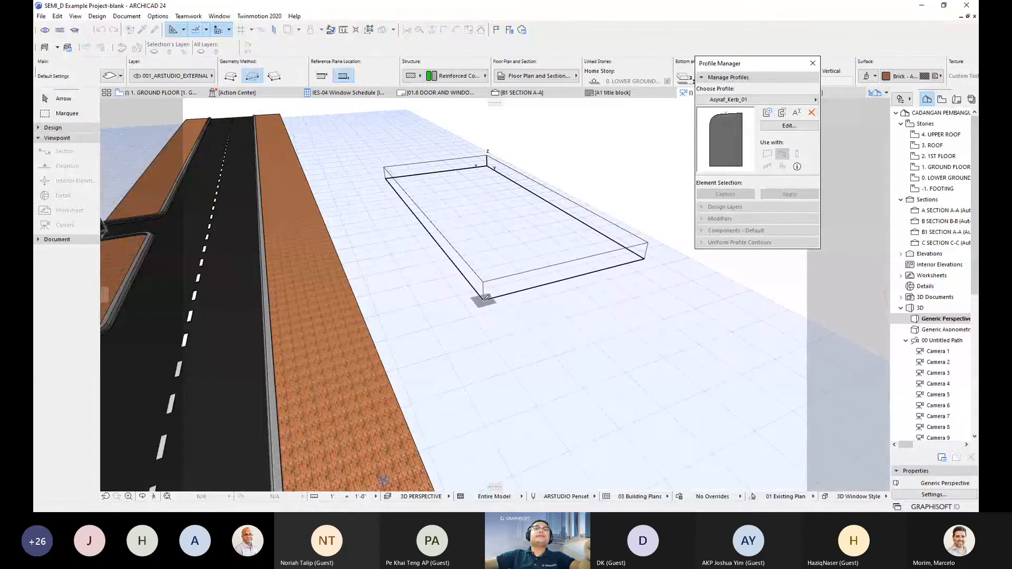
pyautogui.click(485, 293)
pyautogui.scroll(3, 499, 230)
pyautogui.keyDown('shift'); pyautogui.click(483, 278); pyautogui.keyUp('shift')
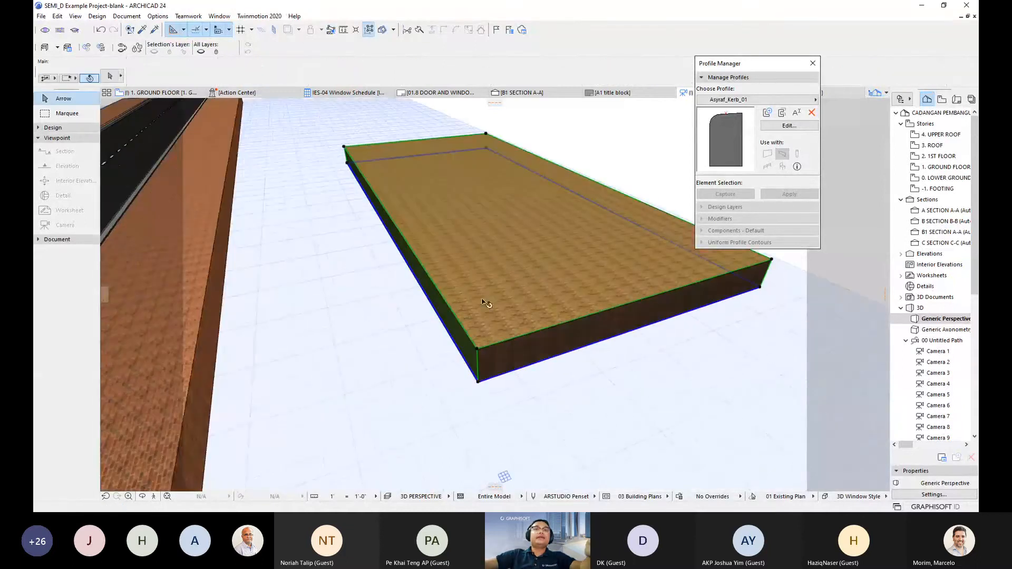
# - Round a bottom corner of the new brick slab with a 1'-0" fillet
pyautogui.click(478, 379)
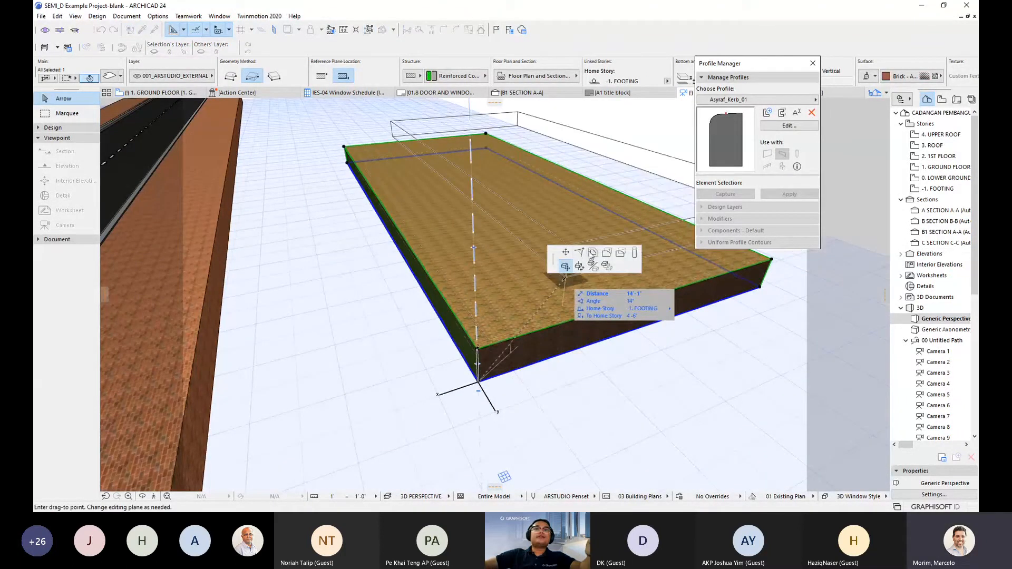
pyautogui.click(579, 253)
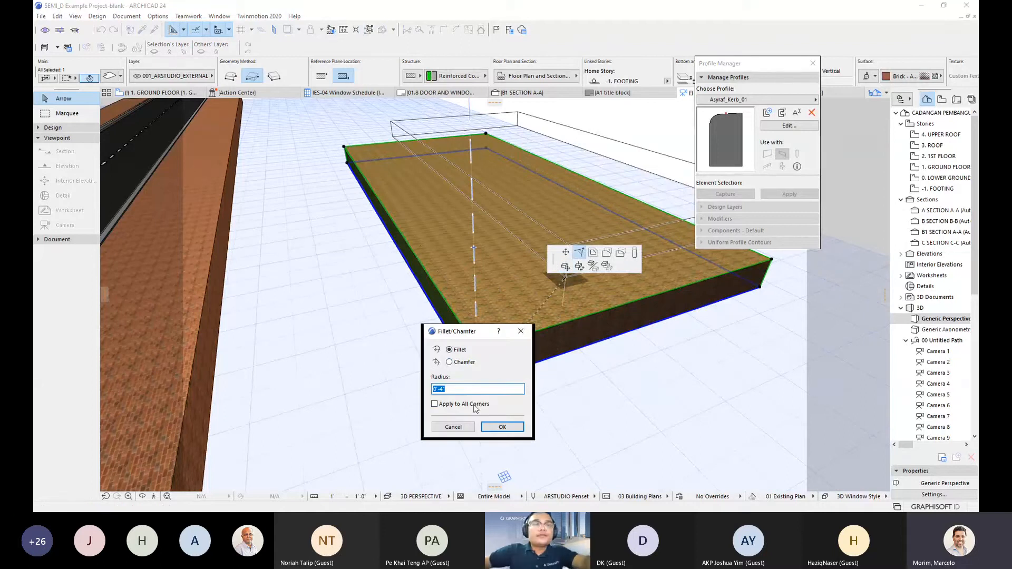
pyautogui.click(518, 429)
pyautogui.moveTo(424, 382); pyautogui.dragTo(524, 373, button='middle')
pyautogui.moveTo(375, 368); pyautogui.dragTo(482, 339, button='middle')
pyautogui.press('Escape')
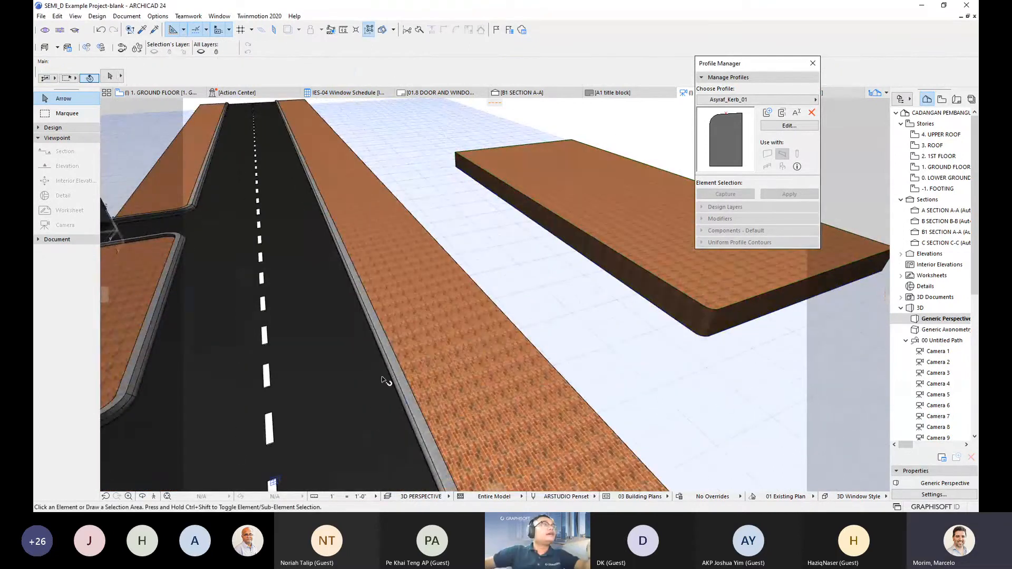
pyautogui.keyDown('shift'); pyautogui.moveTo(405, 358); pyautogui.dragTo(437, 332, button='middle'); pyautogui.keyUp('shift')
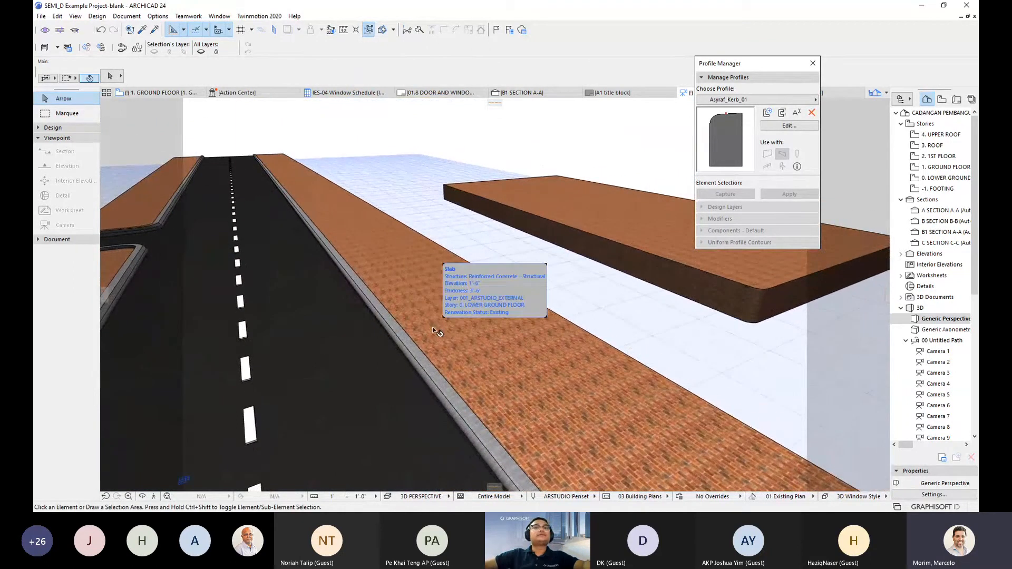
pyautogui.keyDown('shift'); pyautogui.moveTo(556, 306); pyautogui.dragTo(472, 304, button='middle'); pyautogui.keyUp('shift')
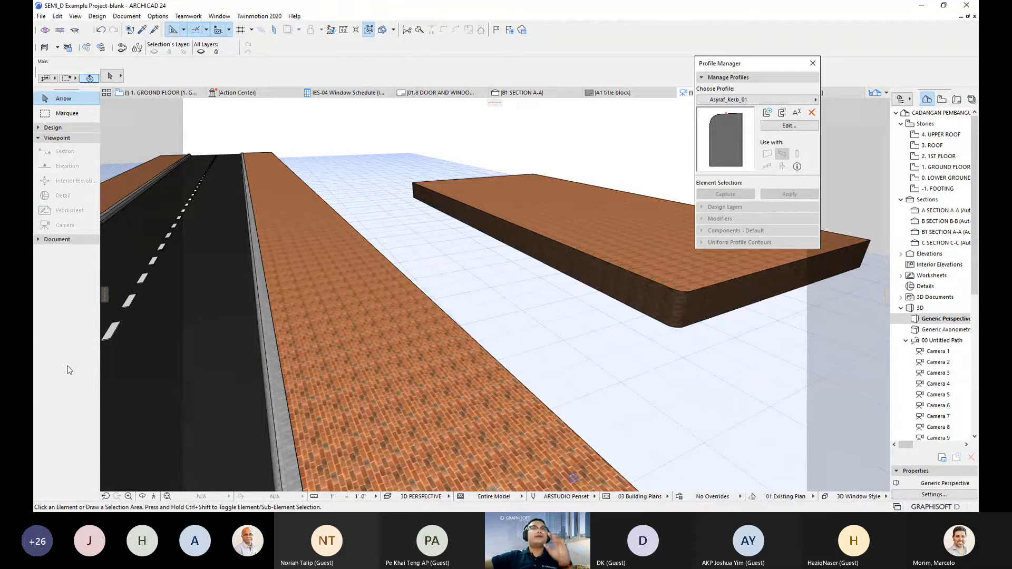
pyautogui.moveTo(388, 339); pyautogui.dragTo(455, 331)
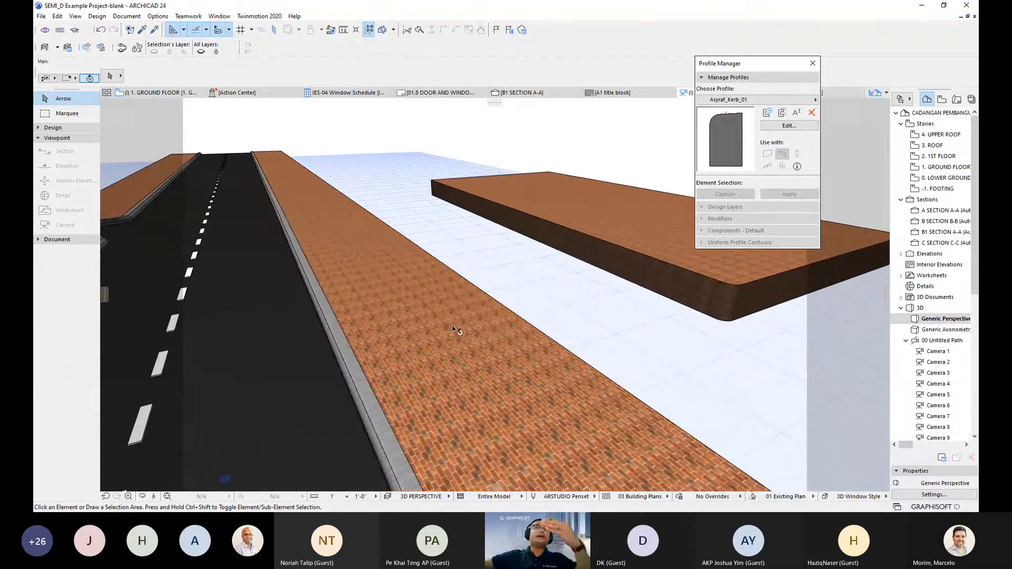
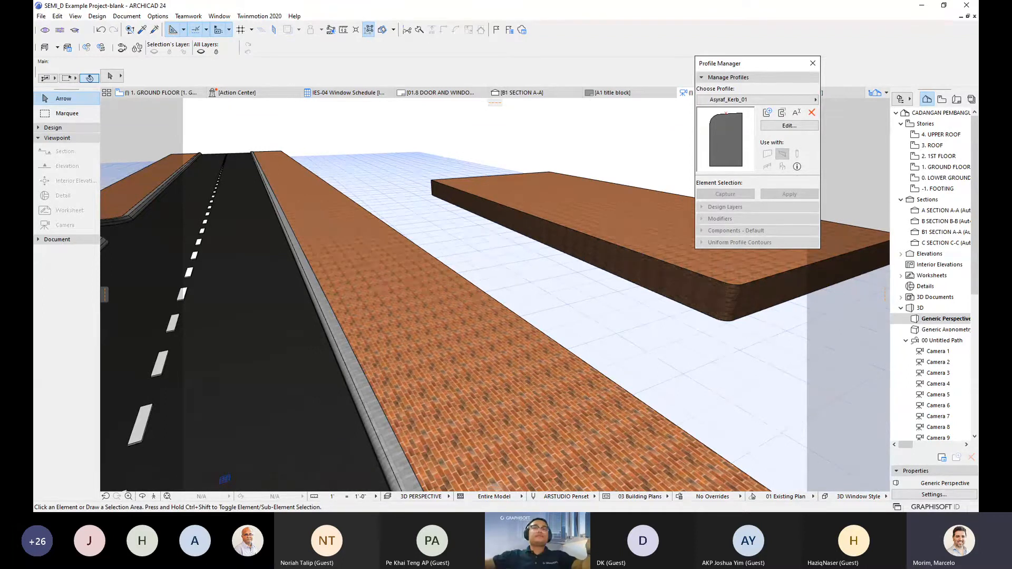
# - Offset part of the brick slab's long edge inward to form an L-shaped notch
pyautogui.keyDown('shift'); pyautogui.moveTo(503, 272); pyautogui.dragTo(439, 311, button='middle'); pyautogui.keyUp('shift')
pyautogui.click(453, 312)
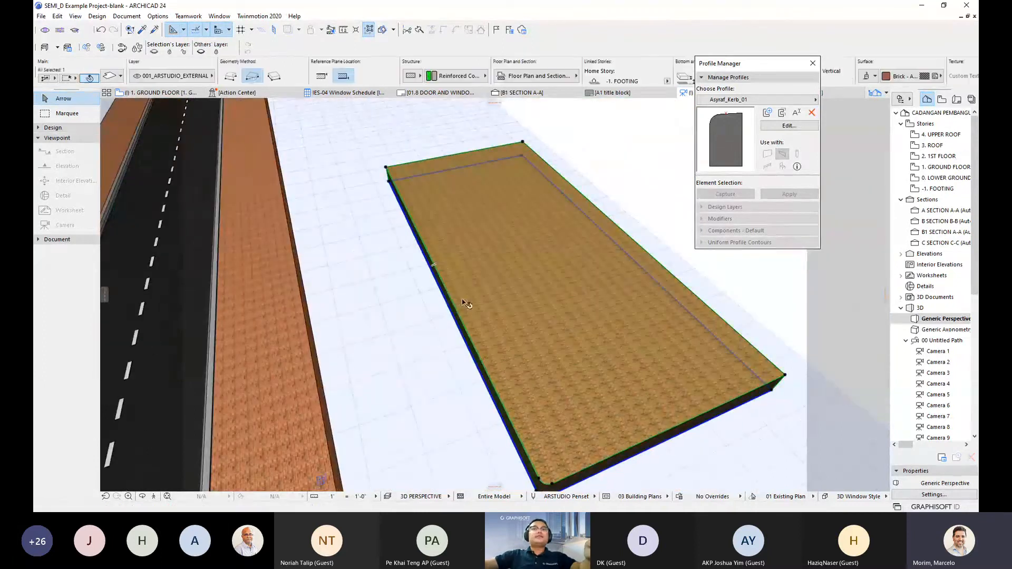
pyautogui.click(451, 306)
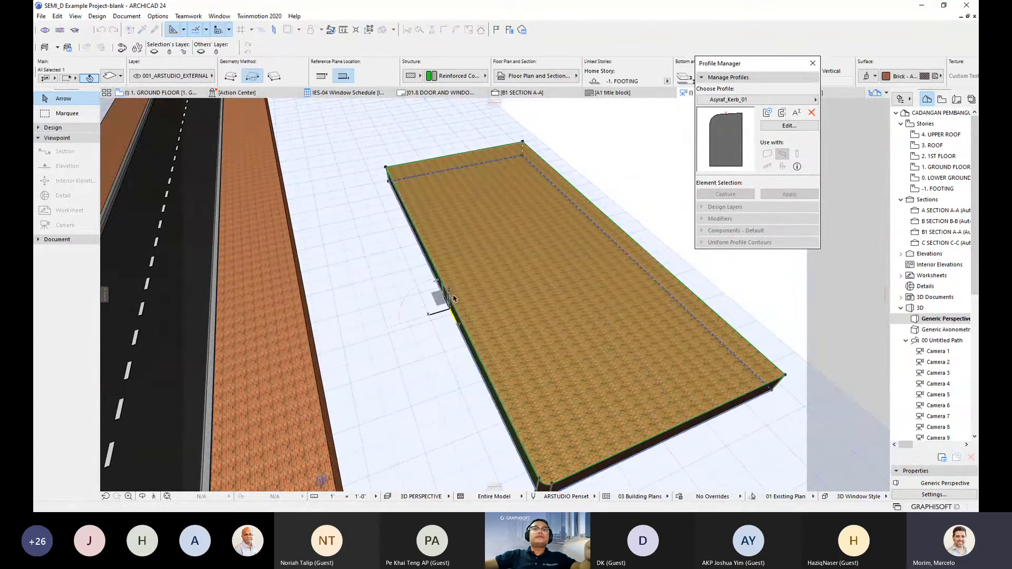
pyautogui.press('Escape')
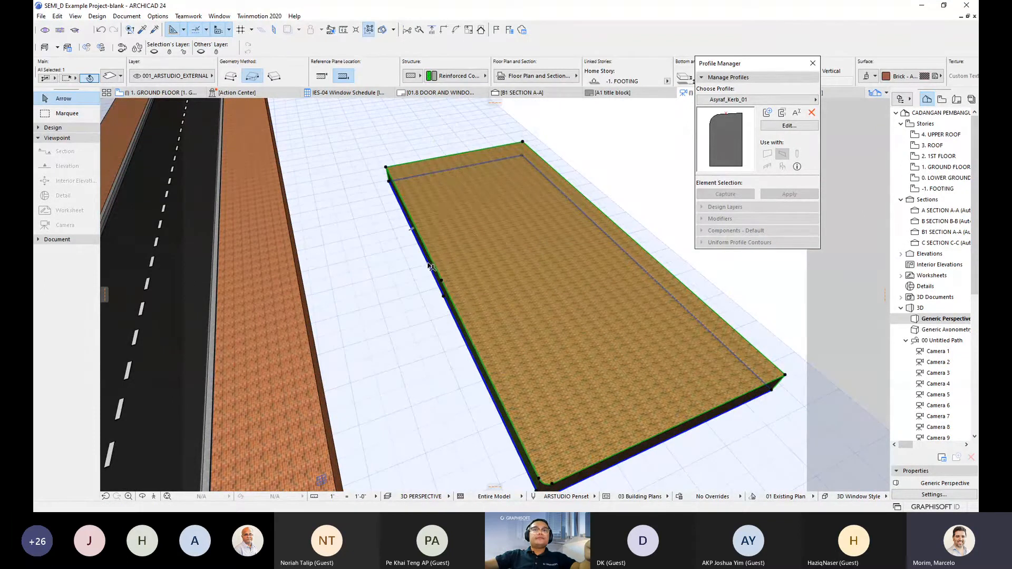
pyautogui.click(428, 264)
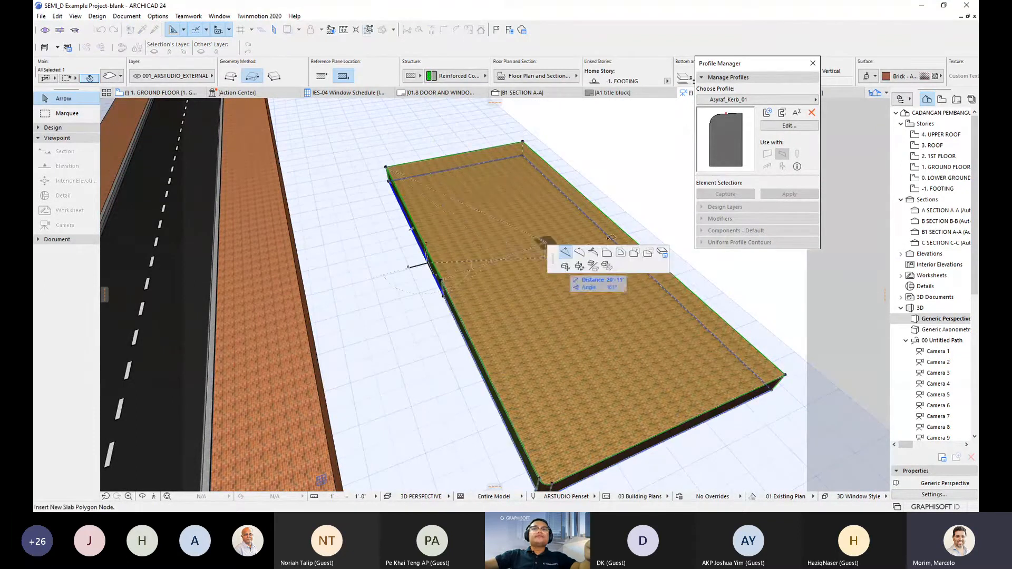
pyautogui.click(606, 257)
pyautogui.click(558, 252)
pyautogui.keyDown('shift'); pyautogui.moveTo(558, 252); pyautogui.dragTo(585, 245, button='middle'); pyautogui.keyUp('shift')
pyautogui.scroll(1, 585, 245)
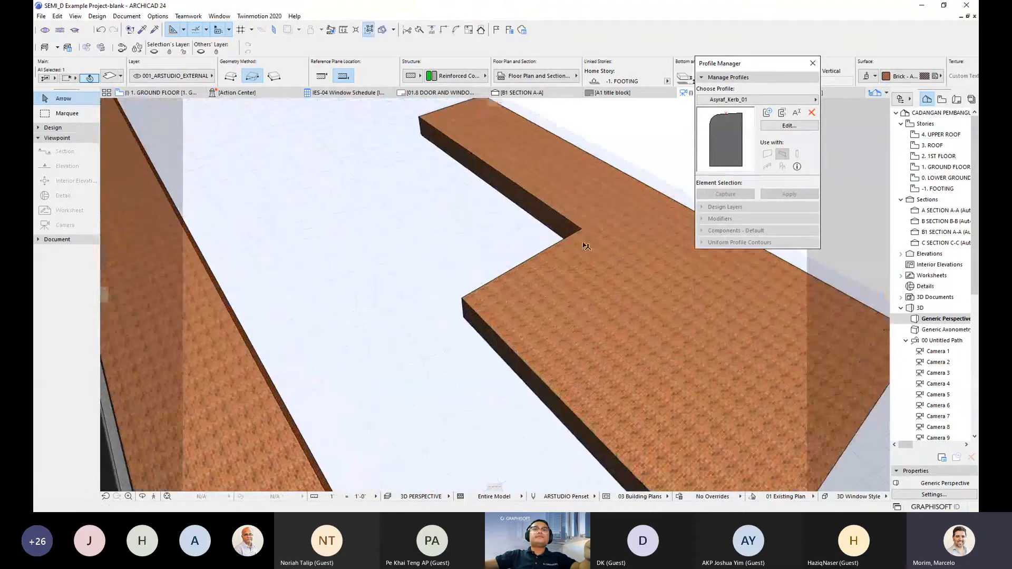
# - Fillet the notch's inner corner and another slab corner with a 3'-0" radius
pyautogui.click(578, 250)
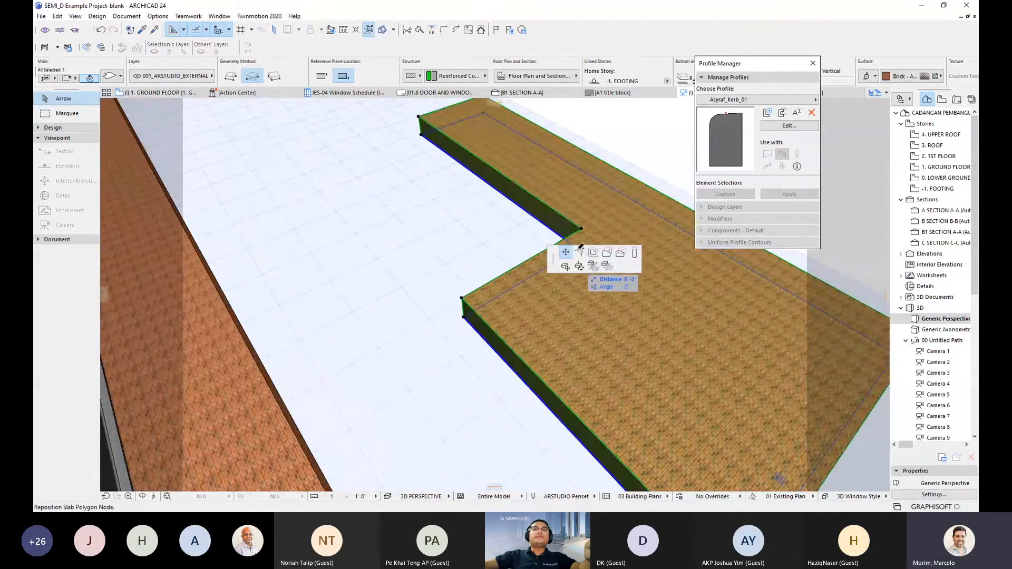
pyautogui.click(593, 253)
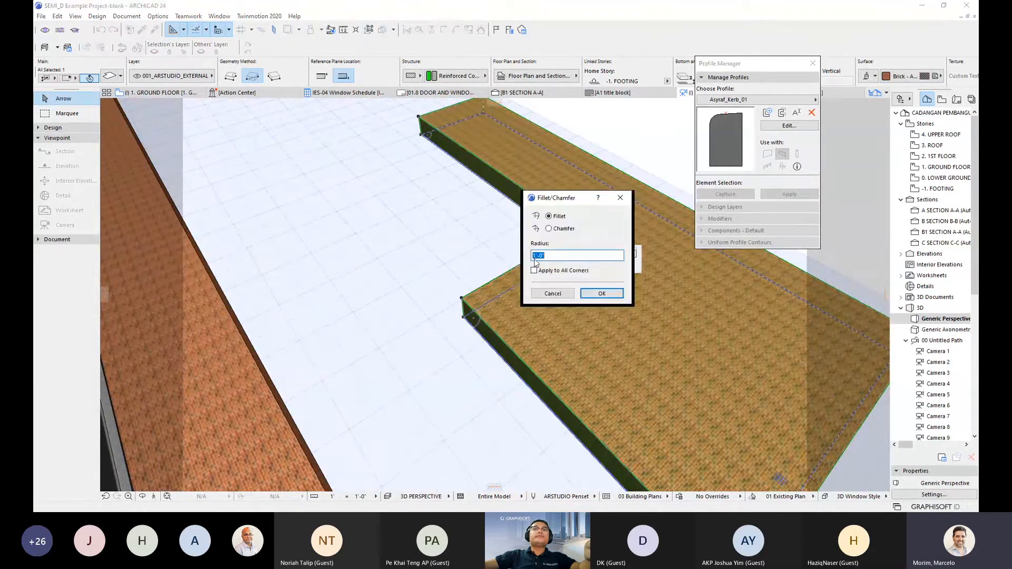
pyautogui.click(601, 294)
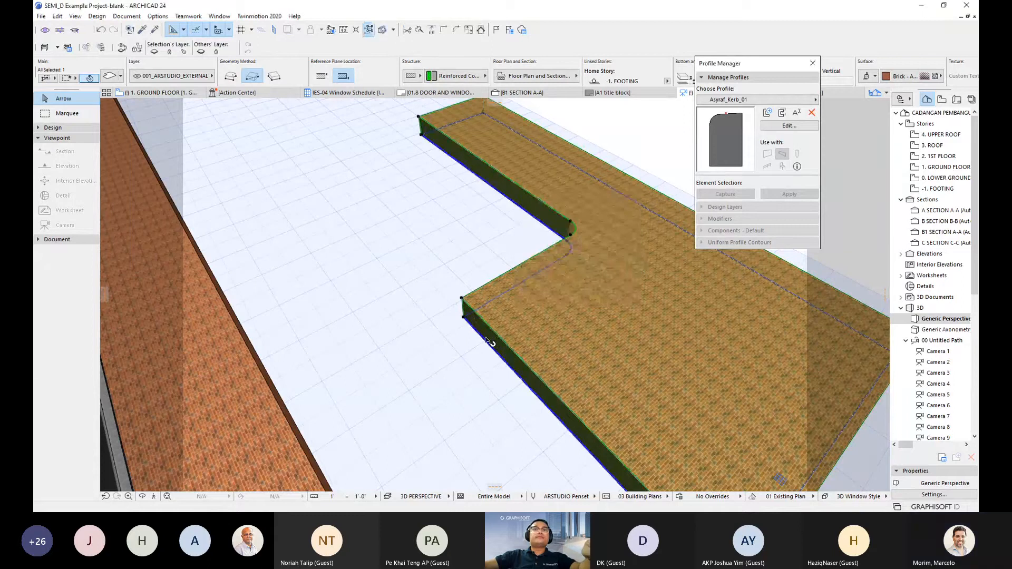
pyautogui.click(464, 316)
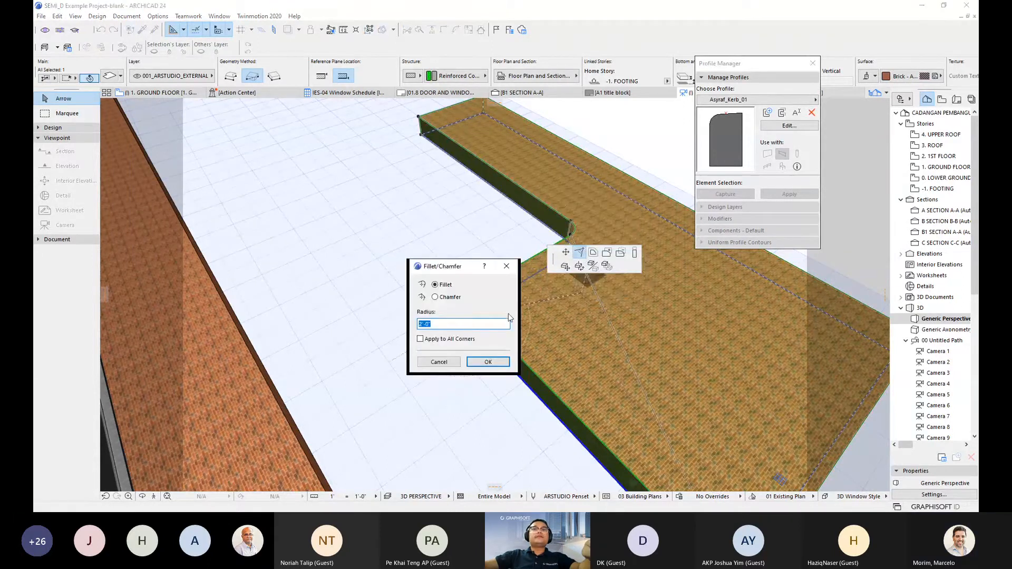
pyautogui.write('3')
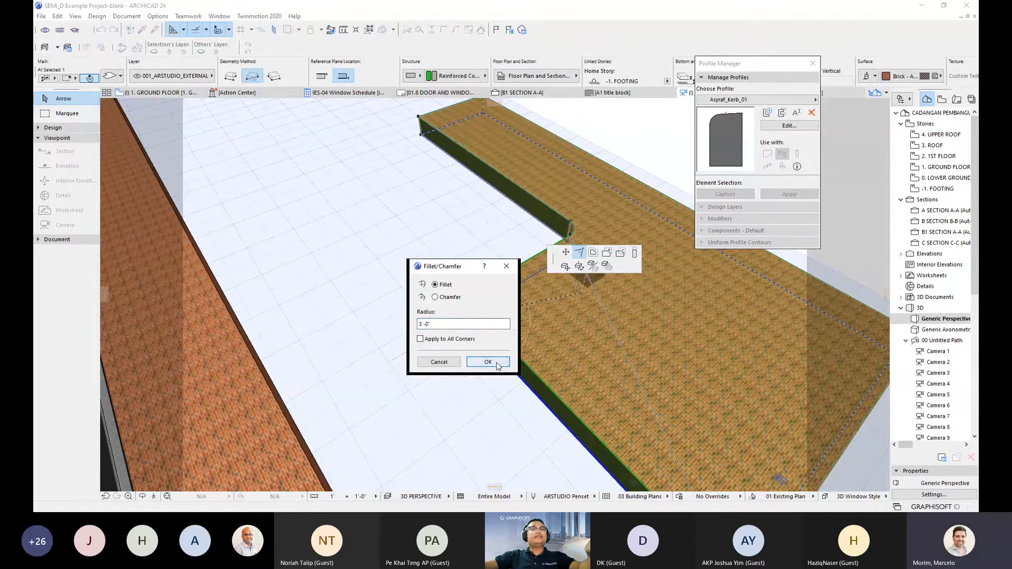
pyautogui.click(495, 363)
pyautogui.keyDown('shift'); pyautogui.moveTo(532, 343); pyautogui.dragTo(488, 255, button='middle'); pyautogui.keyUp('shift')
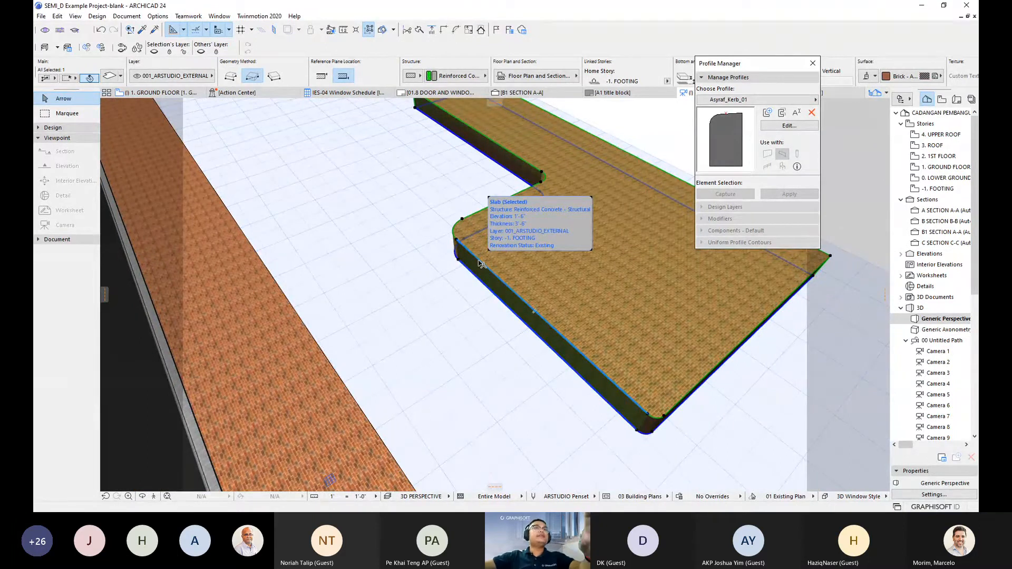
pyautogui.scroll(2, 492, 254)
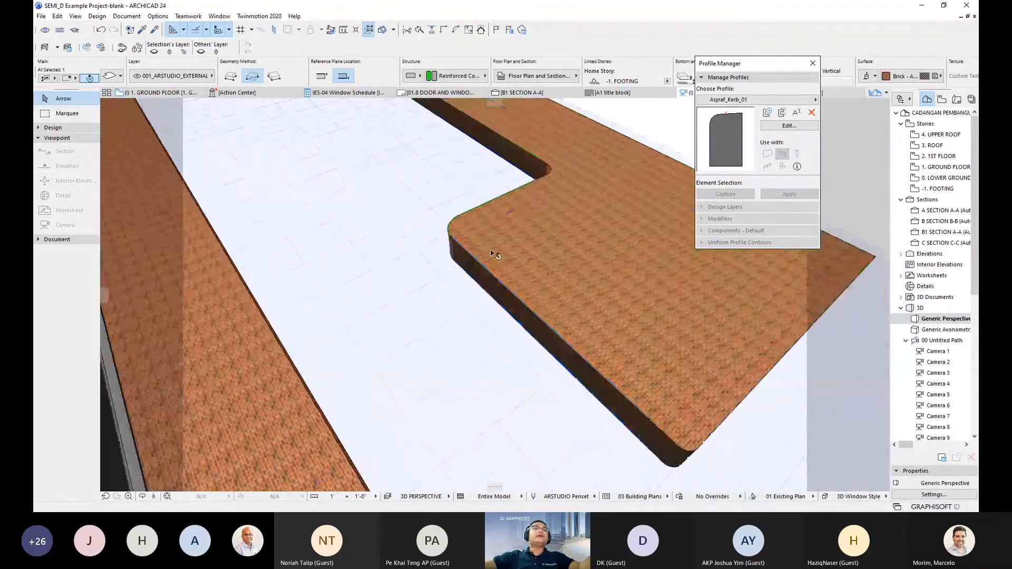
pyautogui.scroll(-2, 493, 254)
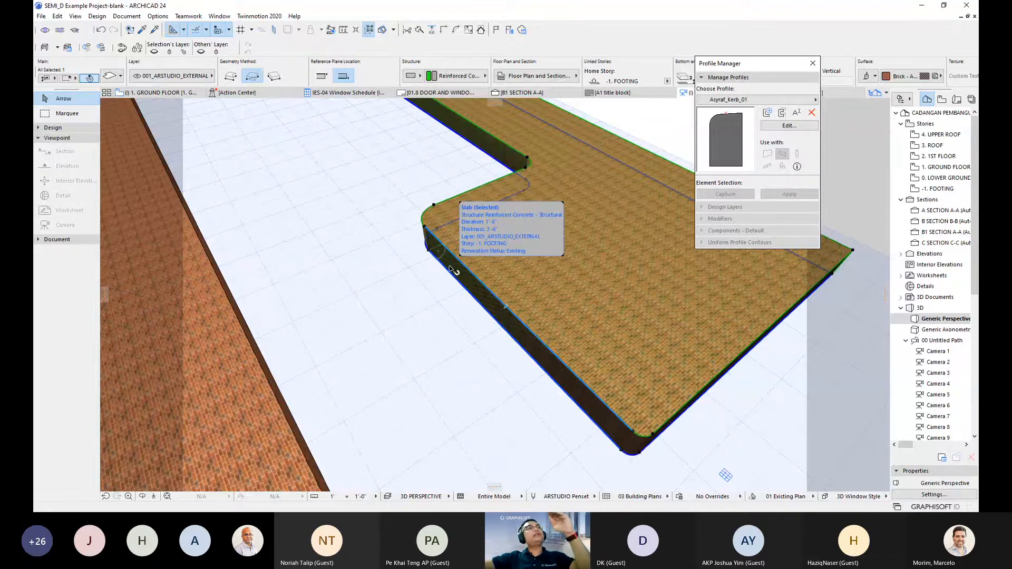
pyautogui.click(379, 298)
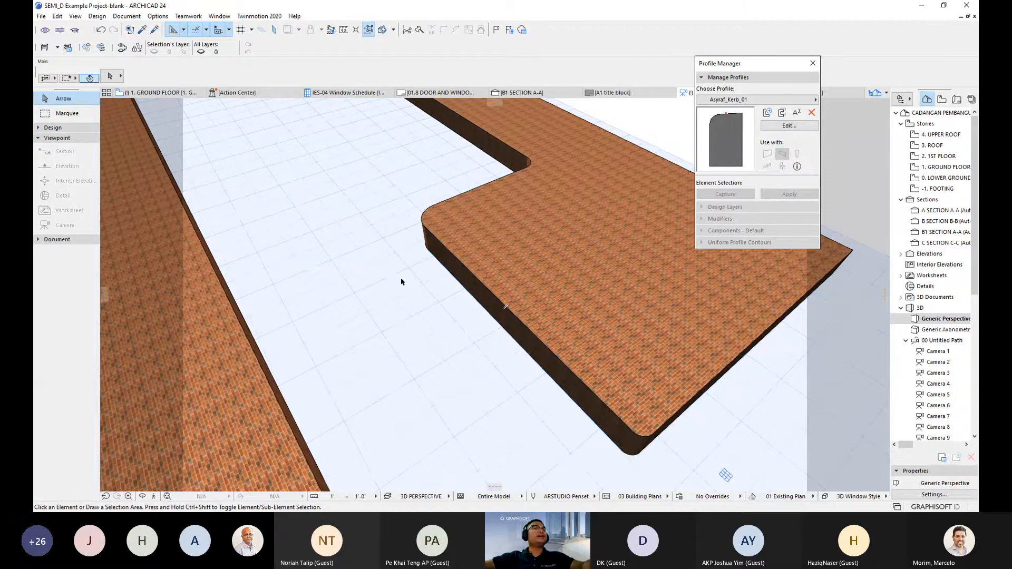
pyautogui.scroll(-1, 381, 303)
pyautogui.moveTo(382, 303); pyautogui.dragTo(464, 342, button='middle')
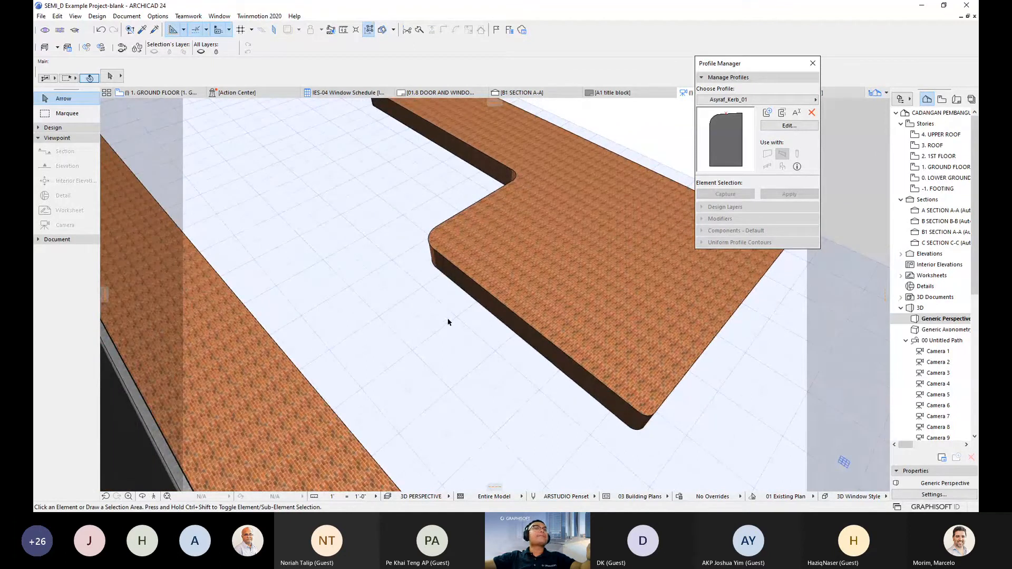
pyautogui.scroll(1, 448, 319)
pyautogui.keyDown('shift'); pyautogui.moveTo(448, 320); pyautogui.dragTo(399, 307, button='middle'); pyautogui.keyUp('shift')
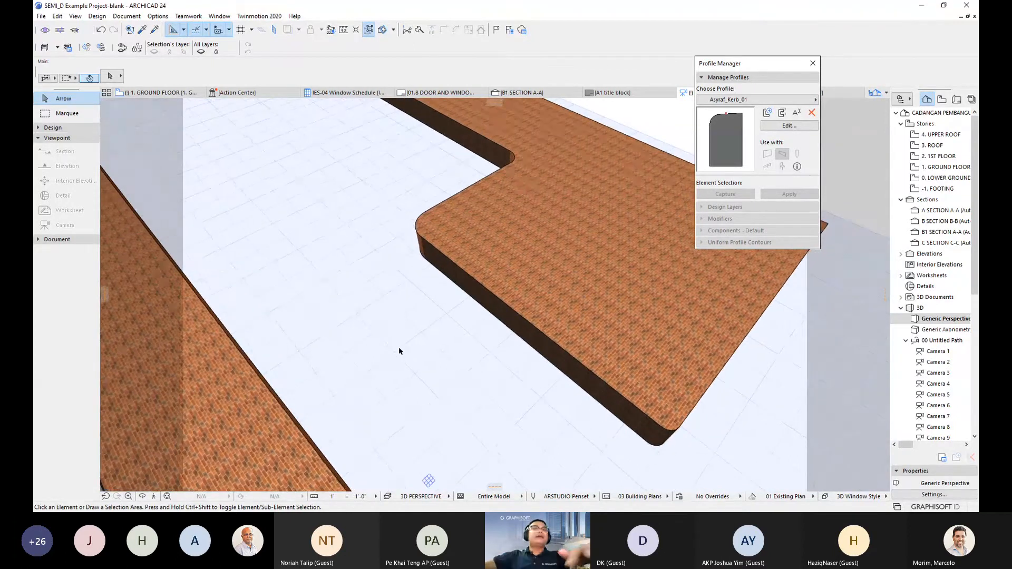
pyautogui.scroll(-3, 559, 253)
pyautogui.scroll(3, 449, 279)
pyautogui.keyDown('shift'); pyautogui.moveTo(448, 279); pyautogui.dragTo(466, 357, button='middle'); pyautogui.keyUp('shift')
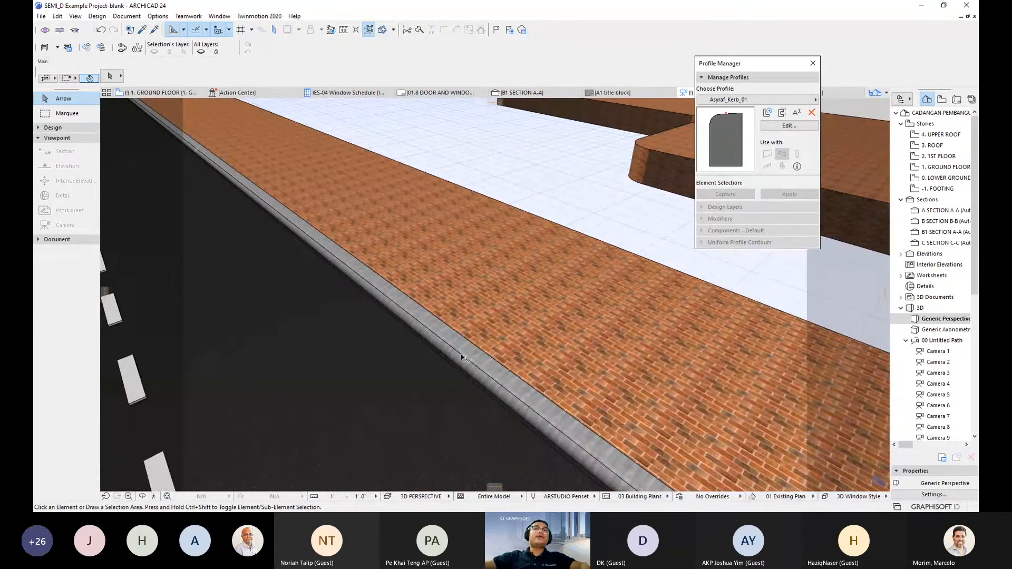
pyautogui.moveTo(514, 176); pyautogui.dragTo(463, 201, button='middle')
pyautogui.scroll(-2, 576, 259)
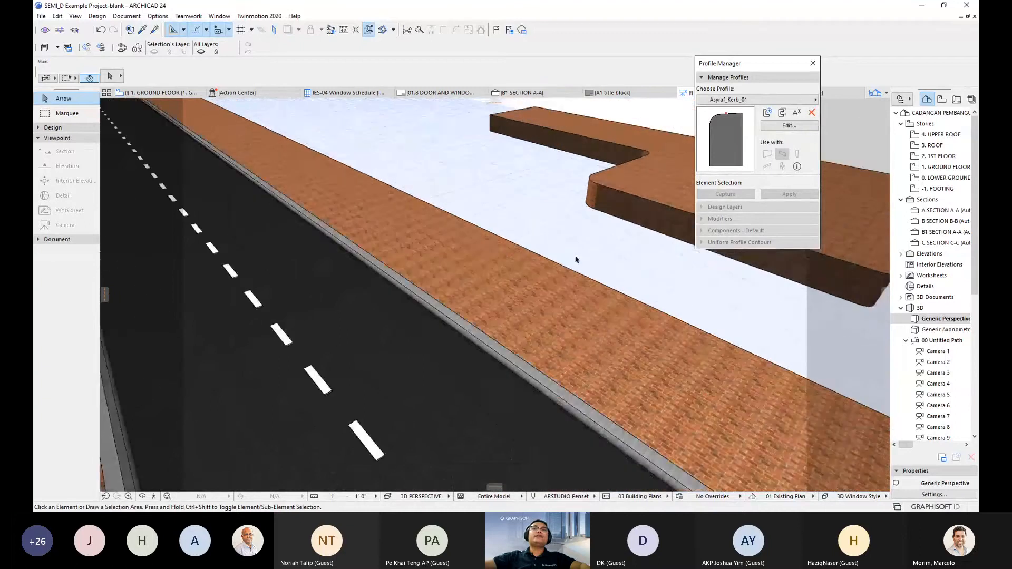
pyautogui.moveTo(576, 259); pyautogui.dragTo(491, 253, button='middle')
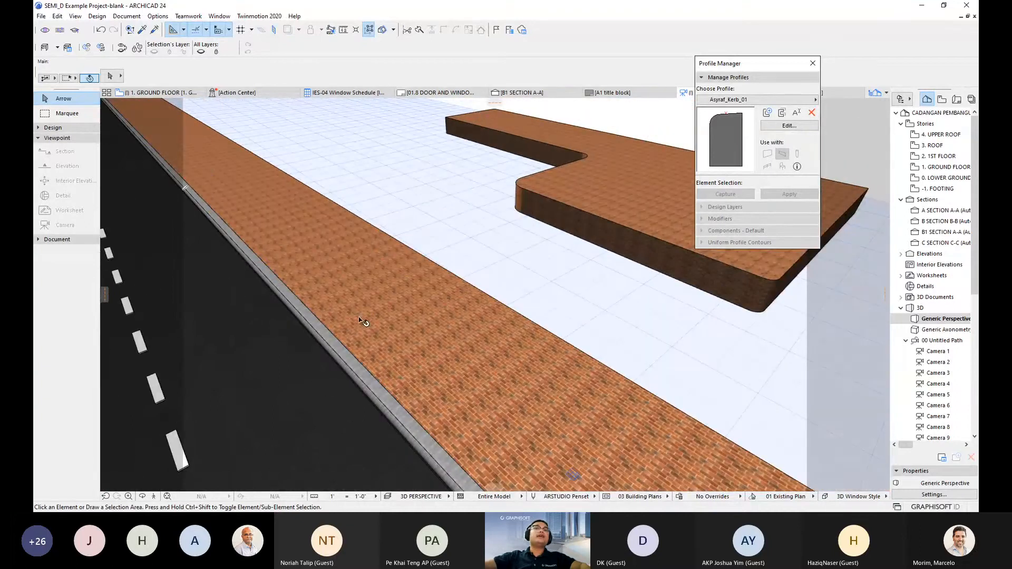
pyautogui.scroll(5, 364, 322)
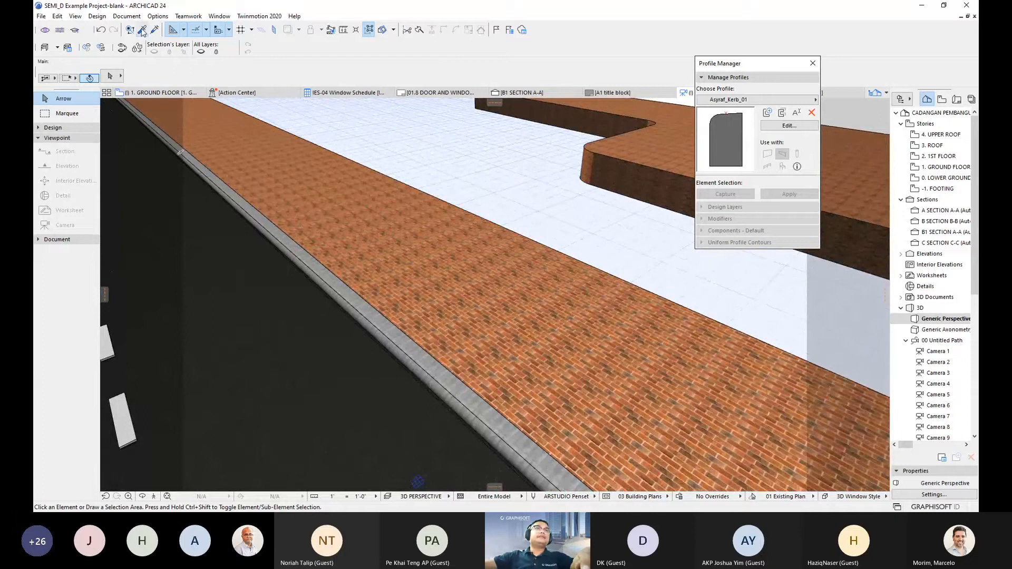
pyautogui.click(315, 265)
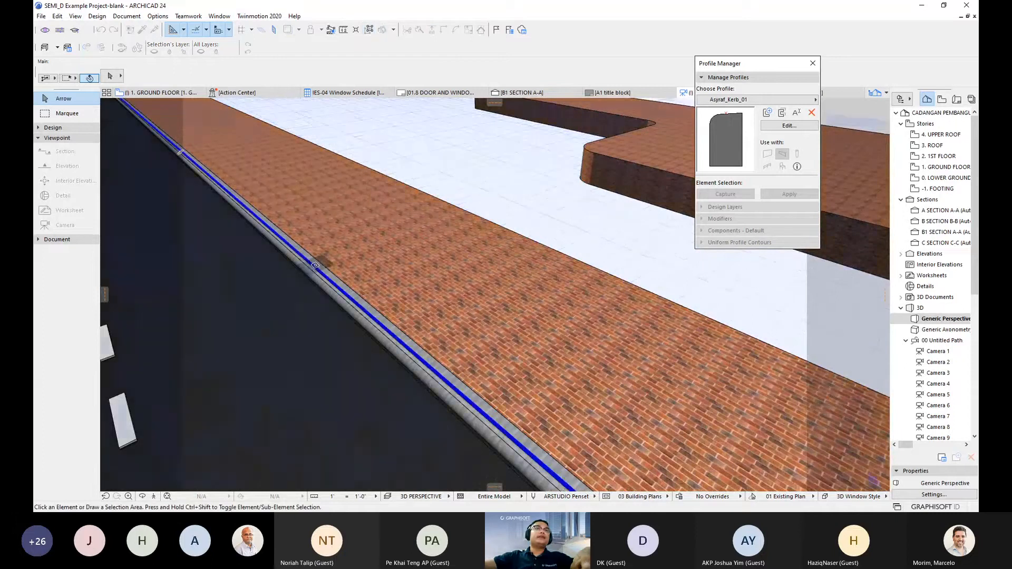
# - Pick up the existing kerb's Asyraf_Kerb_01 beam settings and return to the L-shaped slab
pyautogui.click(314, 265)
pyautogui.moveTo(544, 267); pyautogui.dragTo(335, 332, button='middle')
pyautogui.moveTo(427, 294); pyautogui.dragTo(411, 288, button='middle')
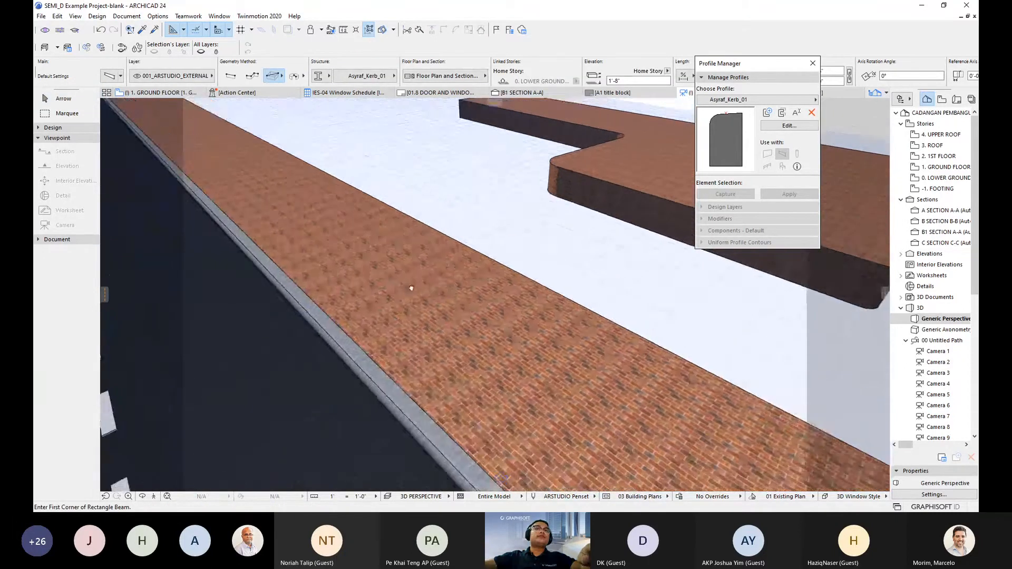
pyautogui.scroll(-3, 411, 288)
pyautogui.scroll(-3, 429, 305)
pyautogui.scroll(-1, 468, 316)
pyautogui.moveTo(461, 366); pyautogui.dragTo(478, 314, button='middle')
pyautogui.moveTo(504, 282); pyautogui.dragTo(455, 398, button='middle')
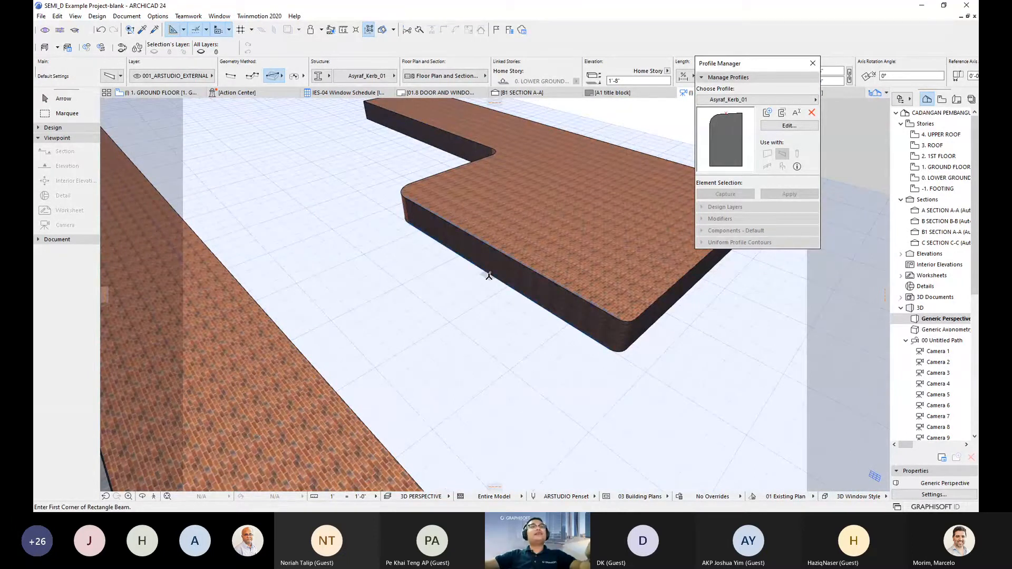
pyautogui.moveTo(489, 276)
pyautogui.keyDown('shift'); pyautogui.mouseDown(button='middle')
pyautogui.moveTo(464, 289)
pyautogui.moveTo(445, 275)
pyautogui.moveTo(465, 327)
pyautogui.moveTo(398, 350)
pyautogui.moveTo(413, 312)
pyautogui.mouseUp(button='middle'); pyautogui.keyUp('shift')
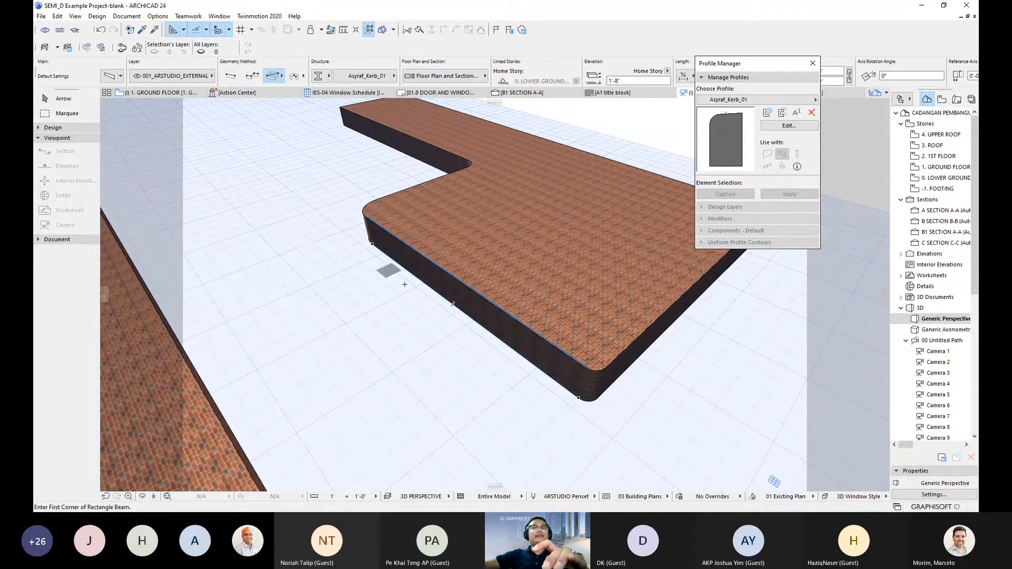
pyautogui.scroll(2, 392, 277)
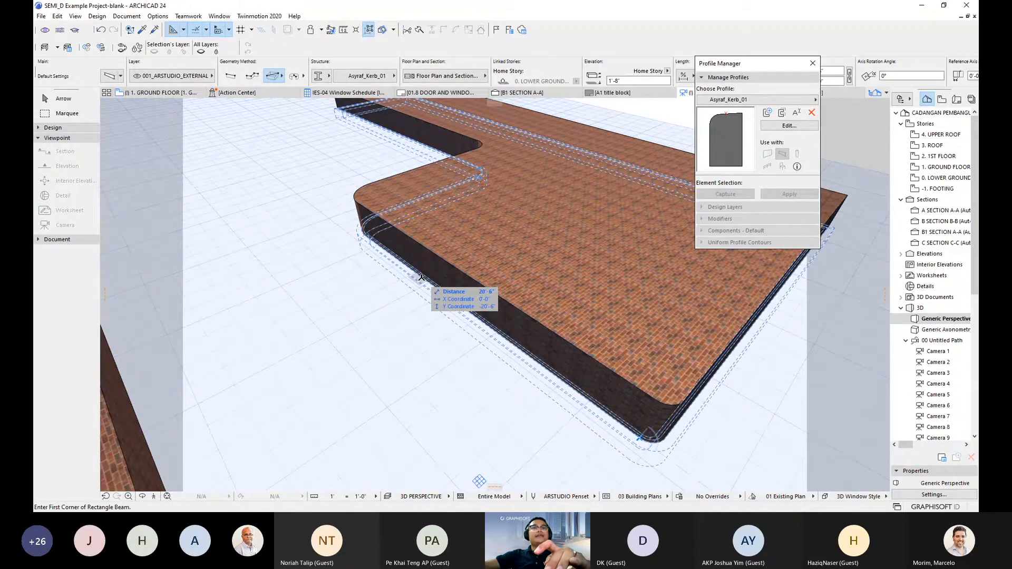
# - Place Asyraf_Kerb_01 kerb beams along the L-shaped slab's edges
pyautogui.click(421, 277)
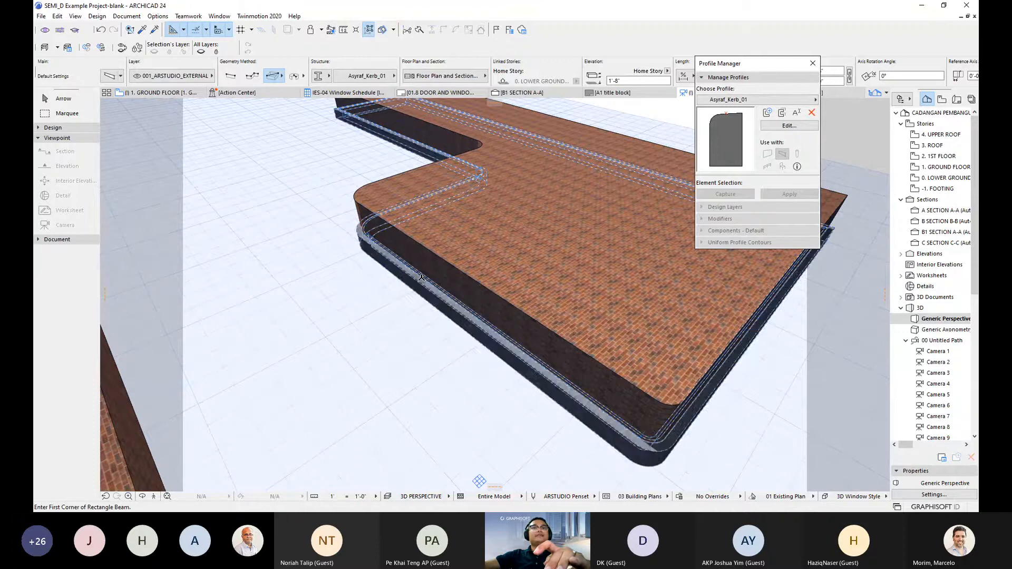
pyautogui.scroll(1, 408, 298)
pyautogui.keyDown('shift'); pyautogui.moveTo(490, 320); pyautogui.dragTo(343, 324, button='middle'); pyautogui.keyUp('shift')
pyautogui.scroll(3, 537, 327)
pyautogui.moveTo(537, 327); pyautogui.dragTo(636, 361, button='middle')
pyautogui.scroll(-1, 352, 296)
pyautogui.keyDown('shift'); pyautogui.moveTo(353, 296); pyautogui.dragTo(530, 318, button='middle'); pyautogui.keyUp('shift')
# - Select the nine new kerb beams and open their Beam Selection Settings
pyautogui.click(530, 318)
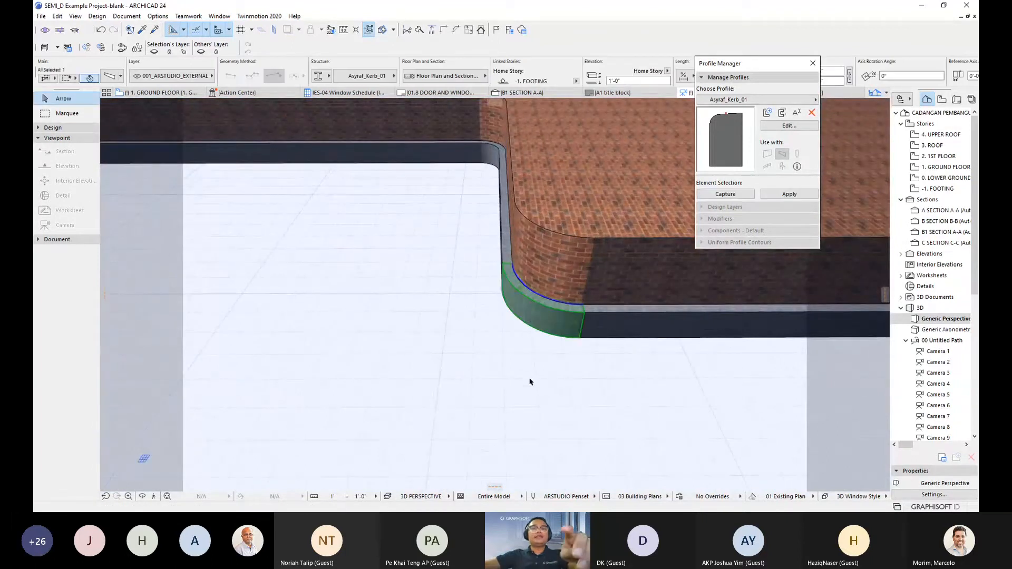
pyautogui.keyDown('shift'); pyautogui.moveTo(530, 381); pyautogui.dragTo(430, 347, button='middle'); pyautogui.keyUp('shift')
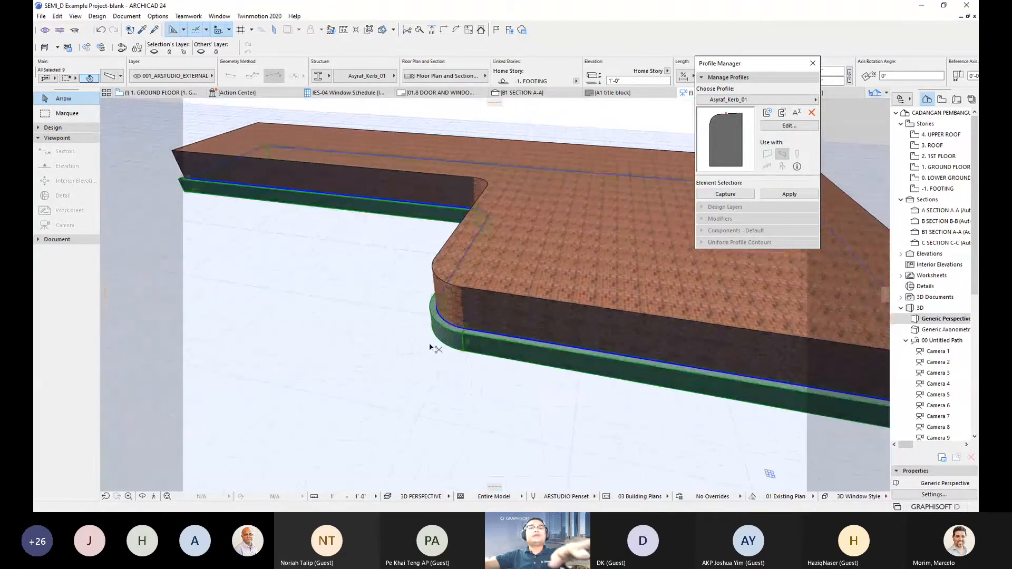
pyautogui.doubleClick(430, 347)
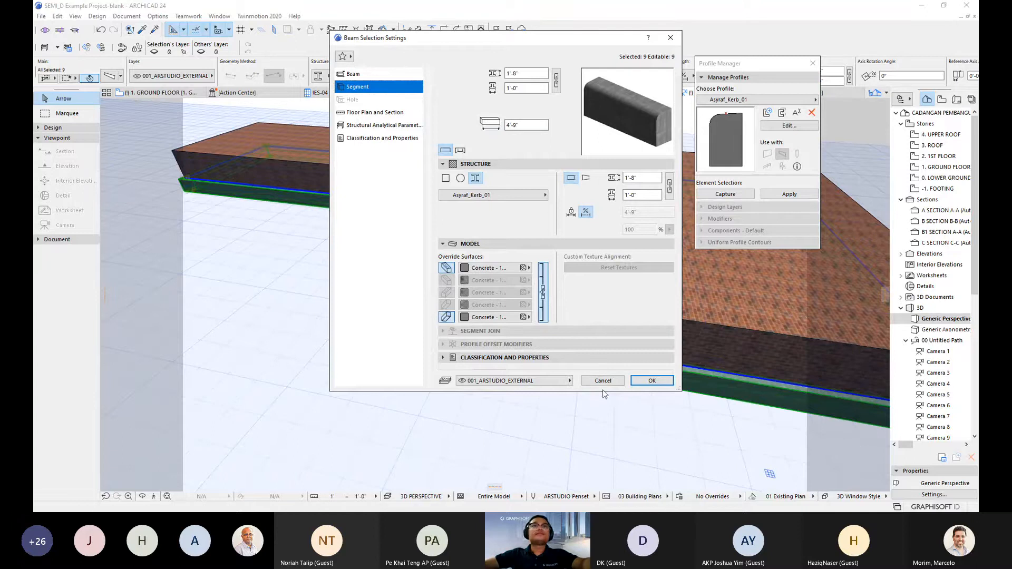
# - Apply the kerb beam settings and show only the kerb beams to inspect the curved corner
pyautogui.click(649, 382)
pyautogui.keyDown('shift'); pyautogui.moveTo(637, 382); pyautogui.dragTo(404, 368, button='middle'); pyautogui.keyUp('shift')
pyautogui.press('F5')
pyautogui.scroll(3, 339, 242)
pyautogui.keyDown('shift'); pyautogui.moveTo(339, 242); pyautogui.dragTo(368, 287, button='middle'); pyautogui.keyUp('shift')
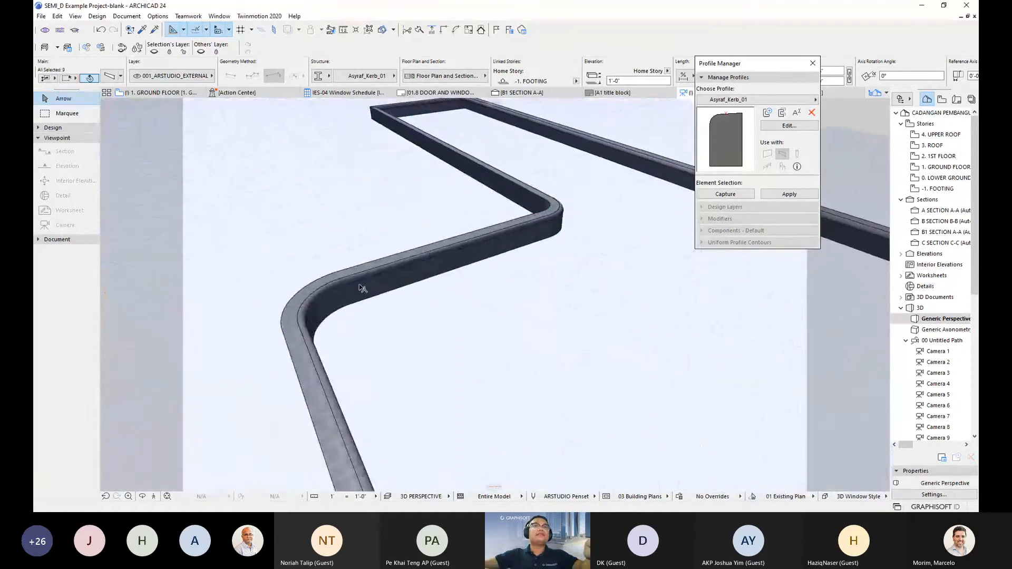
pyautogui.scroll(3, 310, 301)
pyautogui.scroll(2, 310, 301)
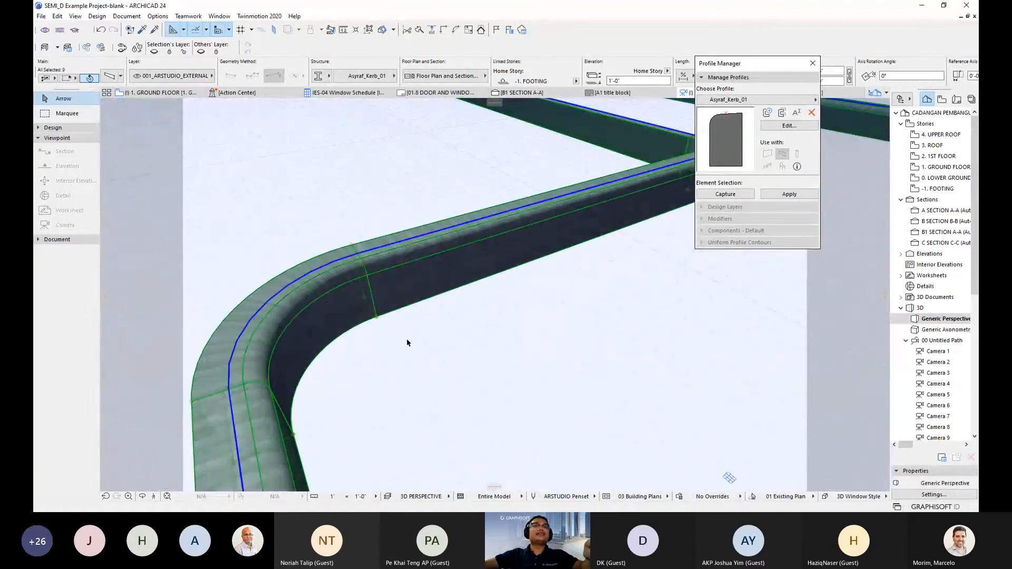
pyautogui.scroll(-8, 410, 341)
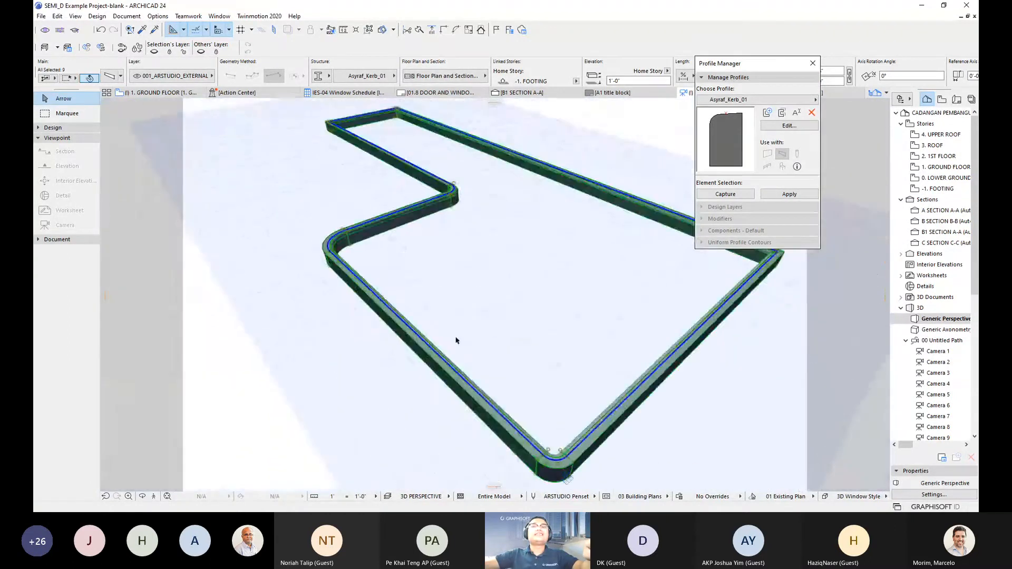
pyautogui.scroll(2, 427, 337)
pyautogui.keyDown('shift'); pyautogui.moveTo(448, 331); pyautogui.dragTo(454, 259, button='middle'); pyautogui.keyUp('shift')
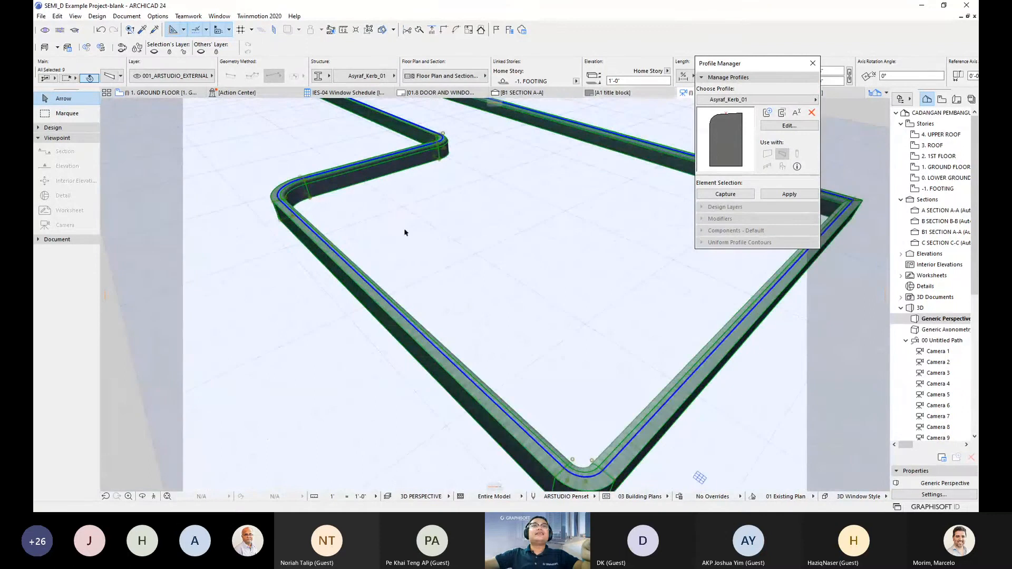
pyautogui.moveTo(338, 244); pyautogui.dragTo(402, 260, button='middle')
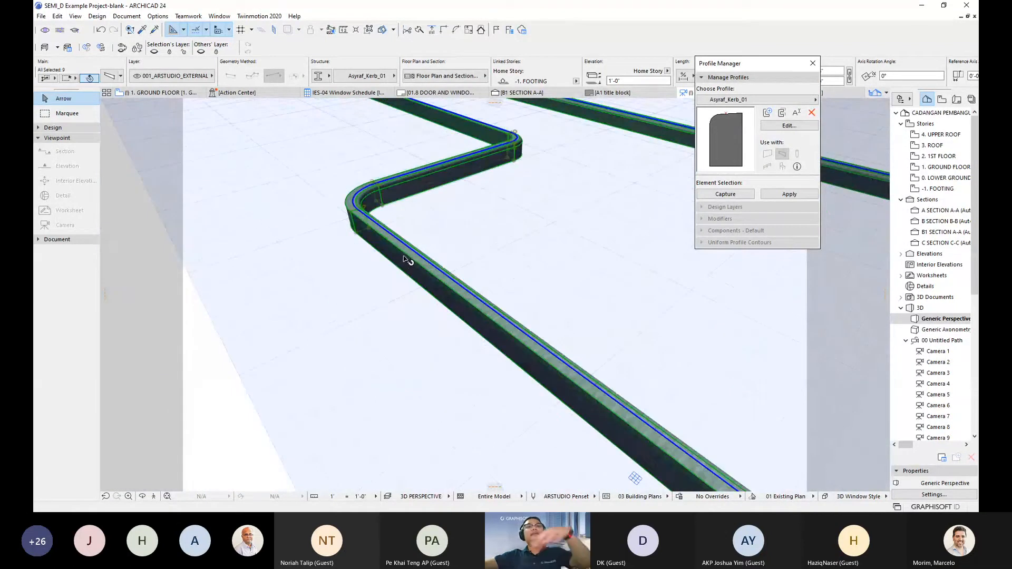
# - Set the kerb beams' reference axis offset to 0'-6"
pyautogui.doubleClick(406, 261)
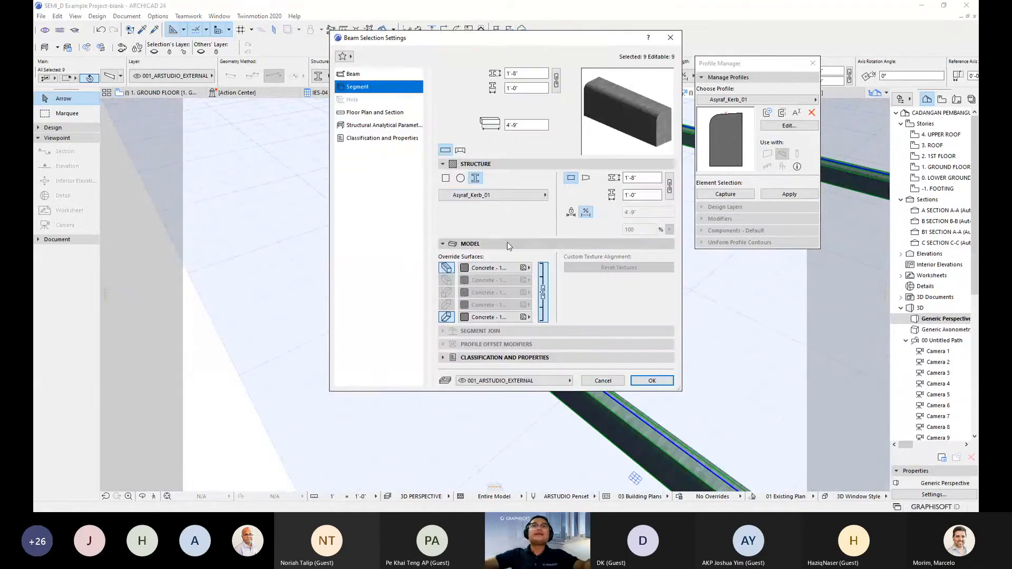
pyautogui.click(352, 74)
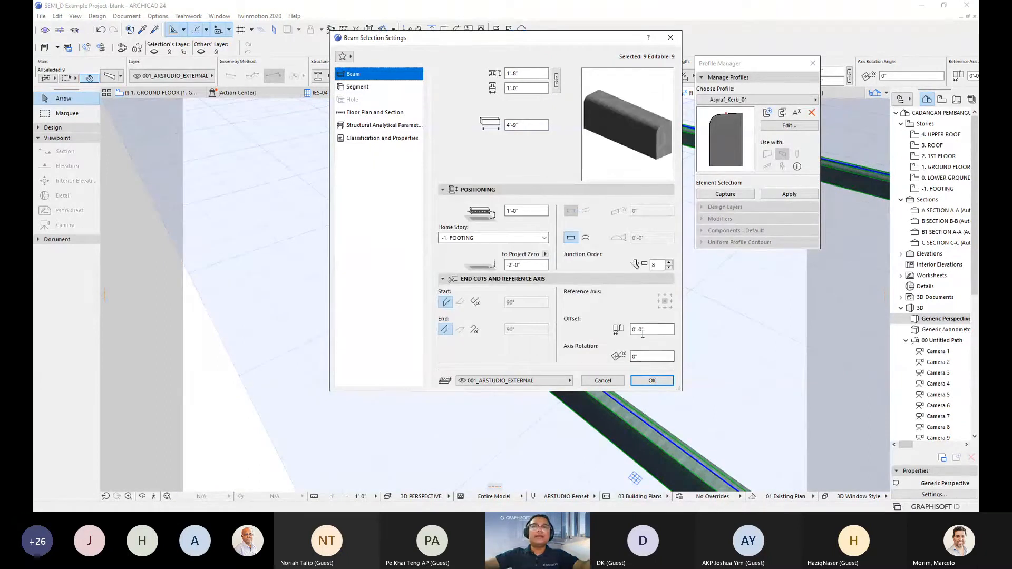
pyautogui.moveTo(649, 331); pyautogui.dragTo(629, 330)
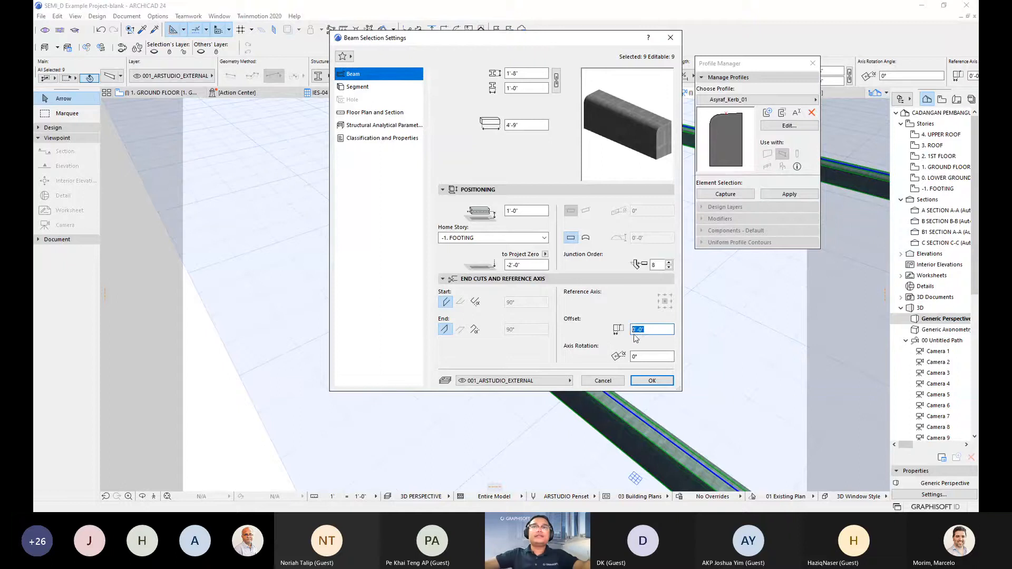
pyautogui.click(645, 330)
pyautogui.press('BackSpace')
pyautogui.press('BackSpace')
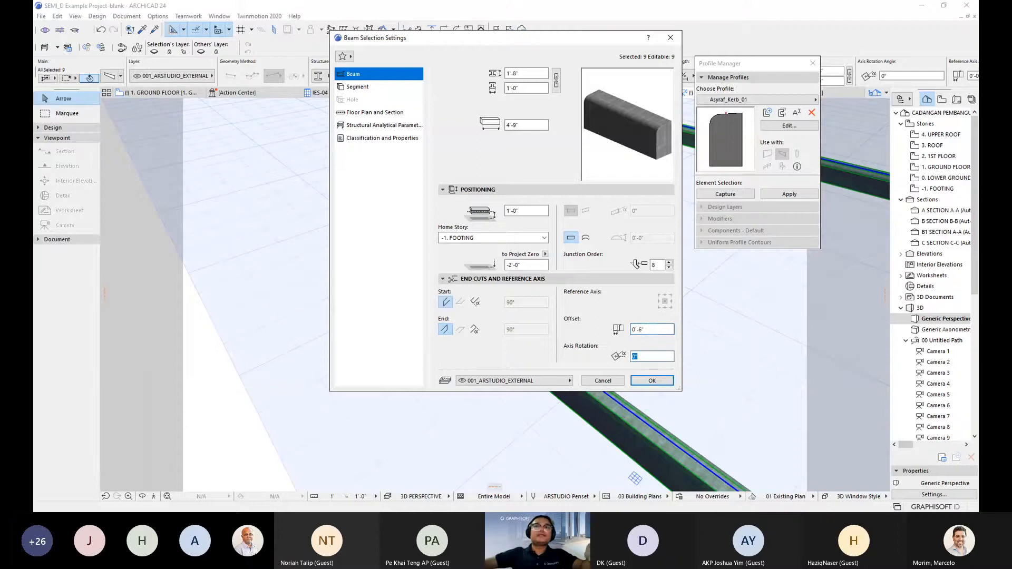
pyautogui.click(652, 381)
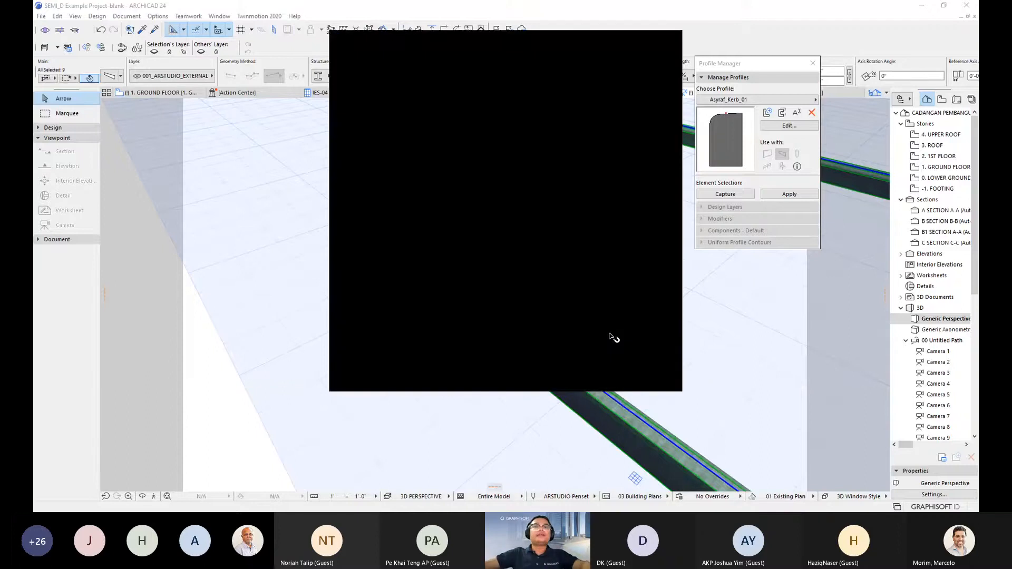
pyautogui.keyDown('shift'); pyautogui.moveTo(564, 309); pyautogui.dragTo(466, 306, button='middle'); pyautogui.keyUp('shift')
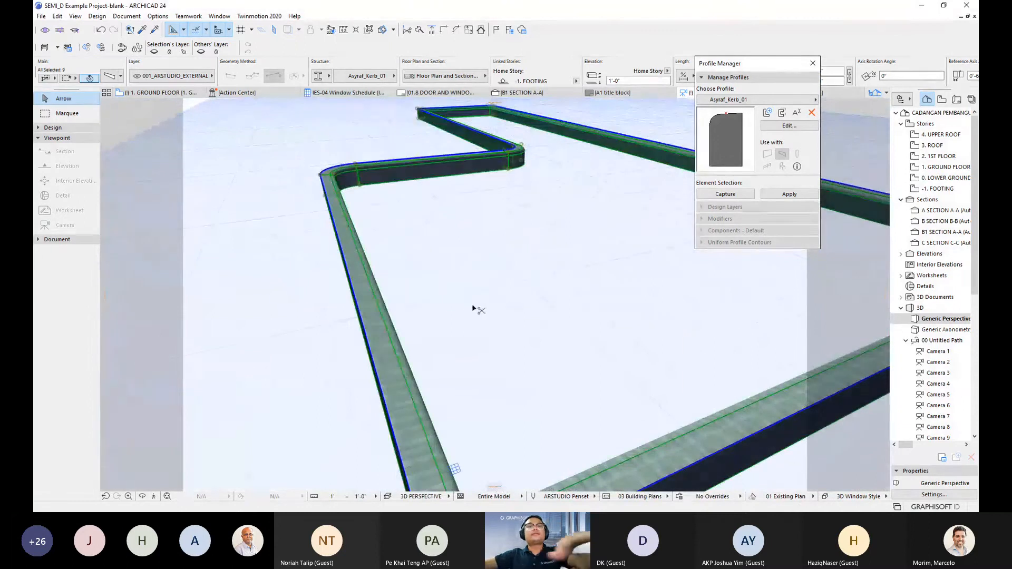
# - Reset the kerb beams' reference axis offset to 0'-0"
pyautogui.hotkey('ctrl', 't')
pyautogui.doubleClick(640, 329)
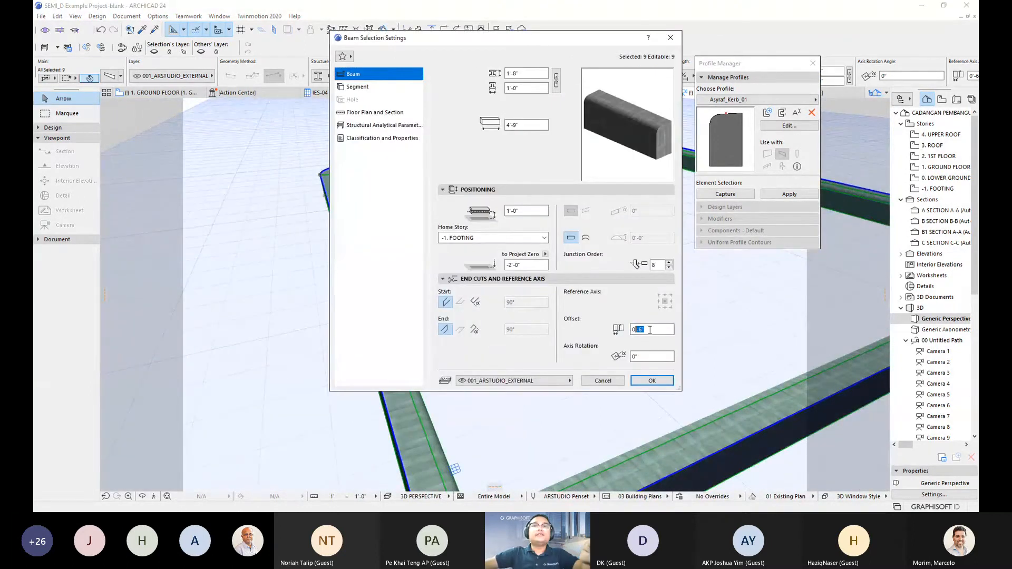
pyautogui.moveTo(660, 333); pyautogui.dragTo(599, 334)
pyautogui.write('0')
pyautogui.press('Tab')
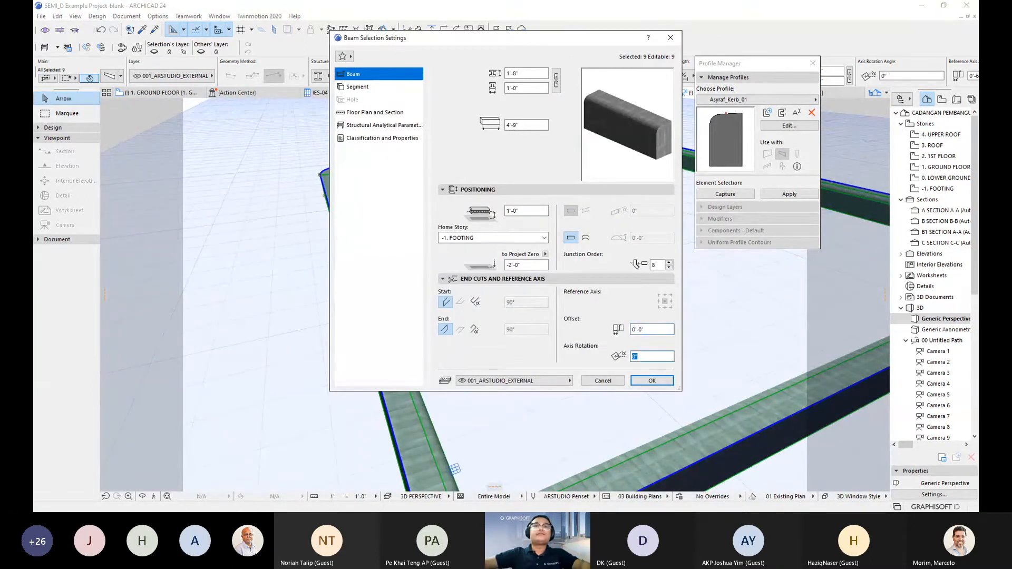
pyautogui.click(653, 381)
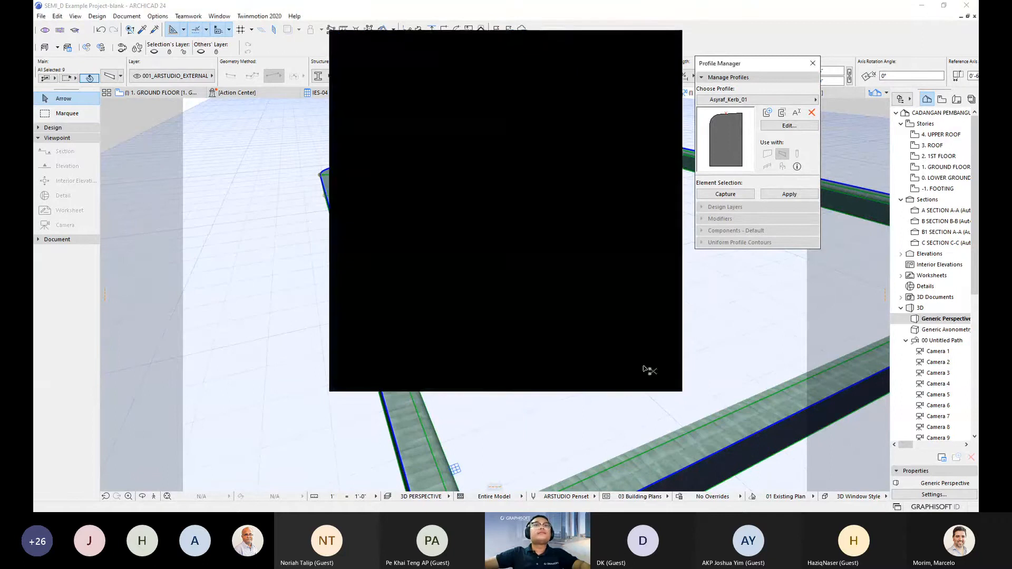
pyautogui.scroll(-3, 591, 67)
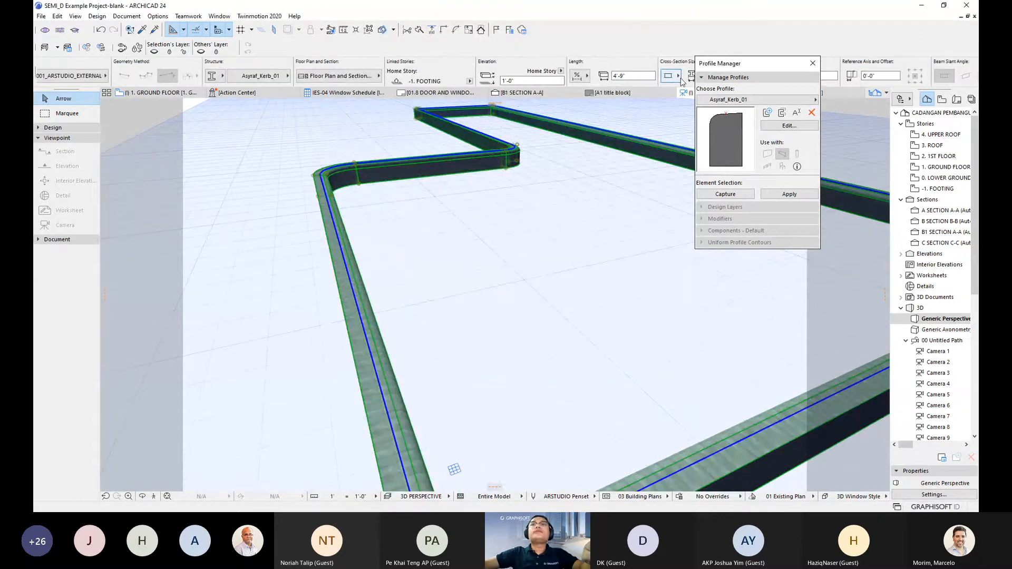
pyautogui.moveTo(761, 67); pyautogui.dragTo(827, 186)
pyautogui.scroll(-10, 694, 80)
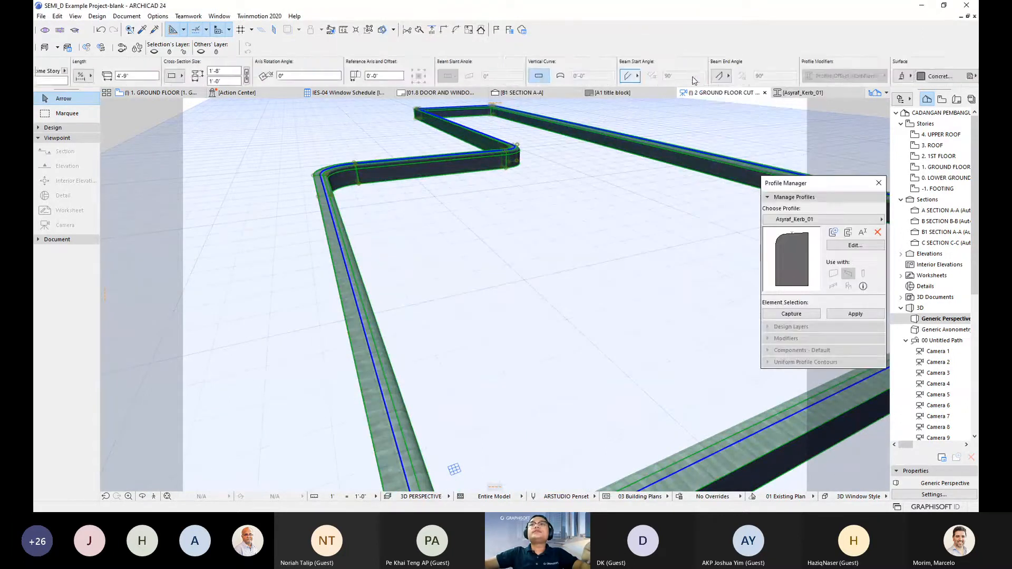
pyautogui.scroll(-3, 694, 79)
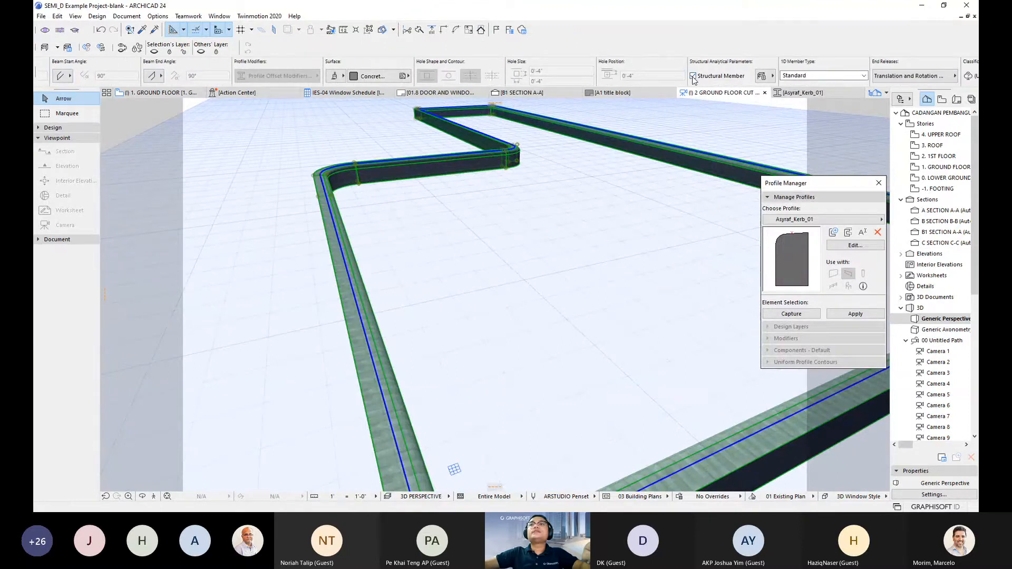
pyautogui.scroll(-3, 687, 85)
pyautogui.keyDown('shift'); pyautogui.moveTo(365, 268); pyautogui.dragTo(522, 250, button='middle'); pyautogui.keyUp('shift')
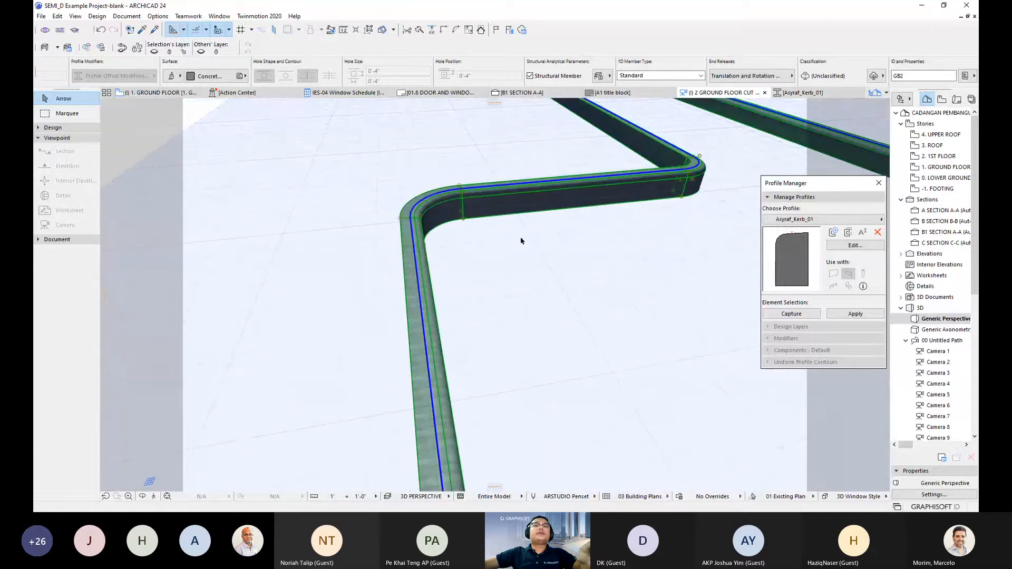
# - Mirror Asyraf_Kerb_01 about a vertical axis through its bottom middle node, apply it, and view 1. Ground Floor
pyautogui.click(870, 247)
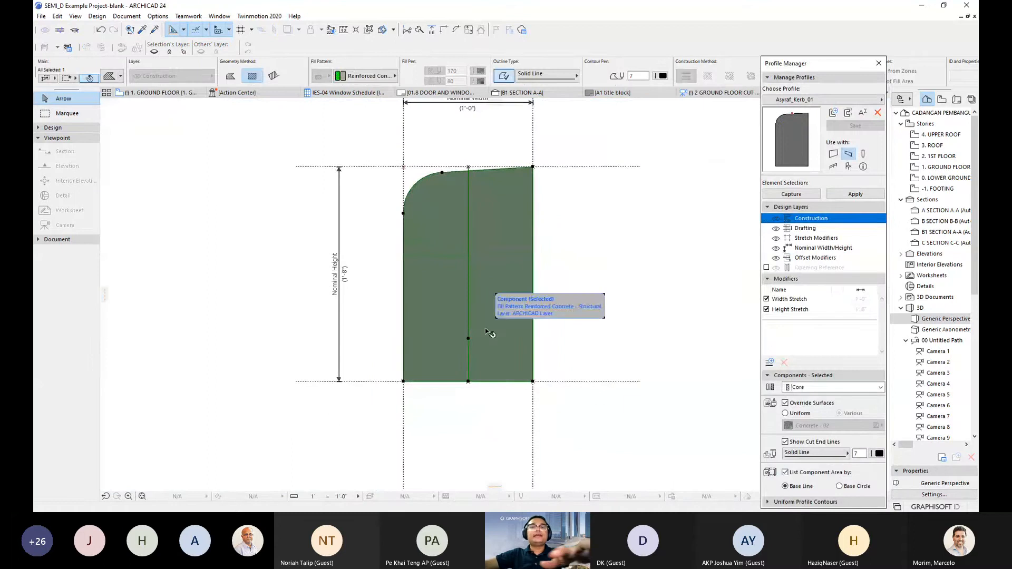
pyautogui.click(468, 381)
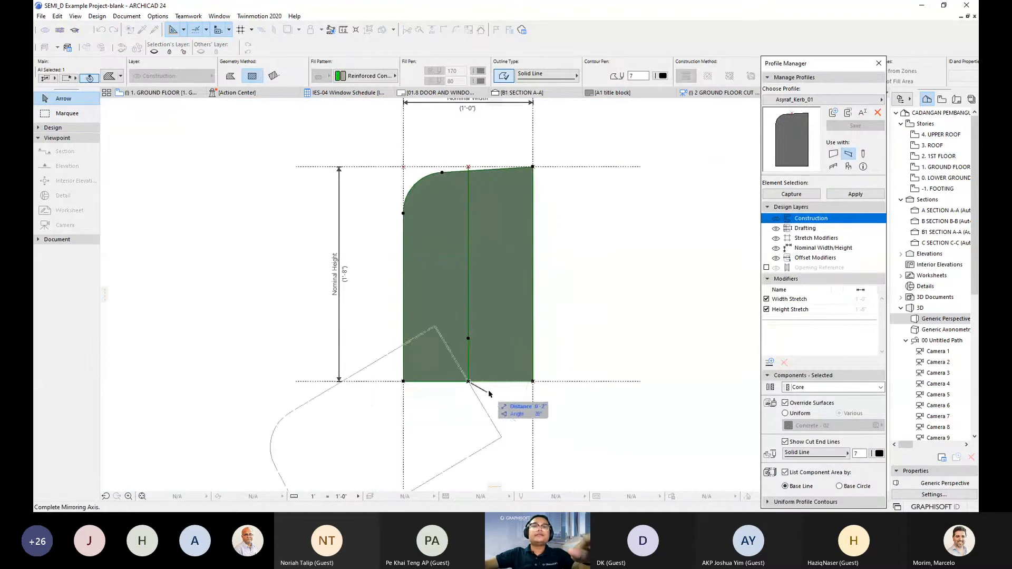
pyautogui.click(465, 414)
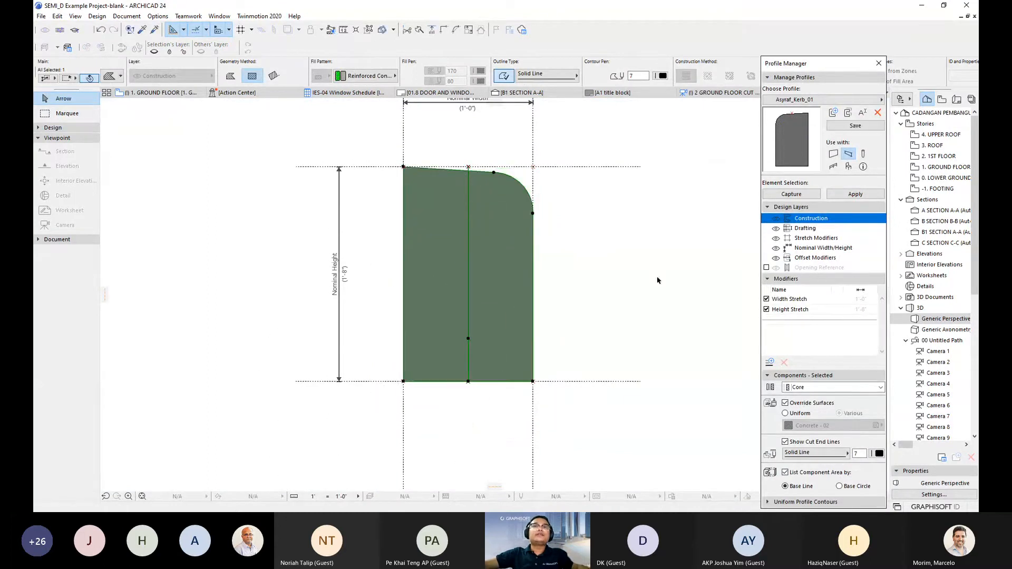
pyautogui.click(833, 196)
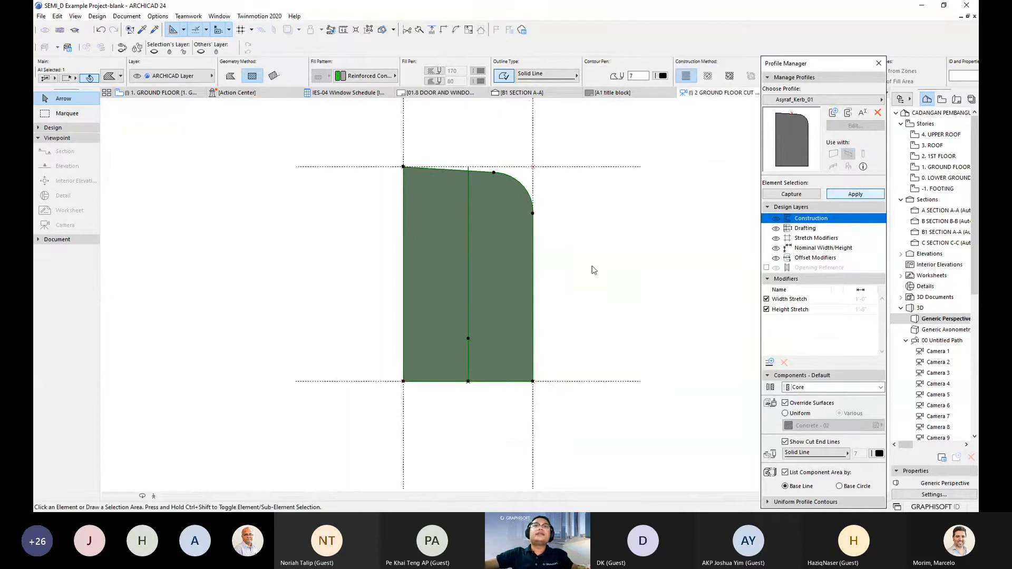
pyautogui.click(179, 94)
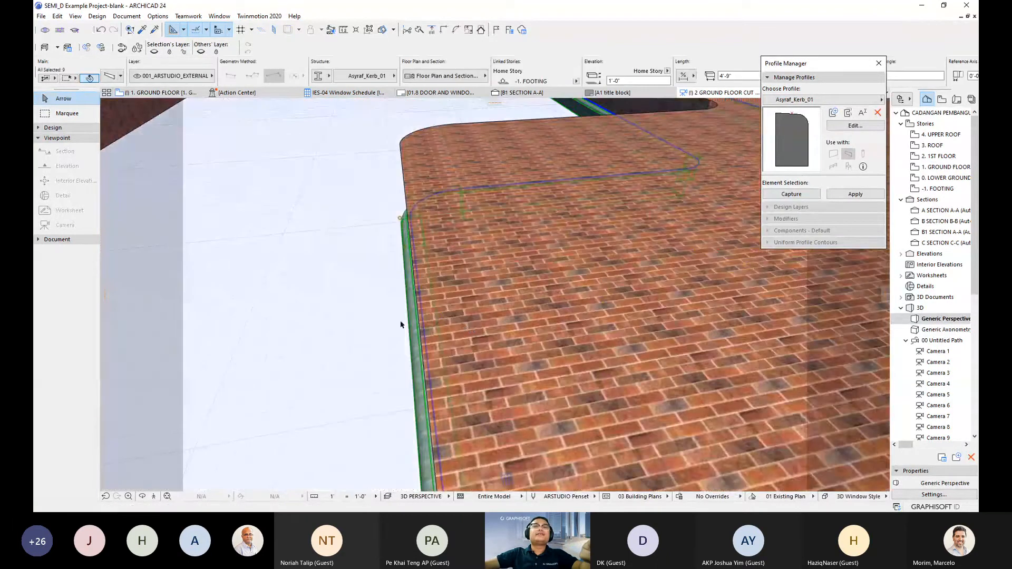
# - Check the kerb beam settings unchanged, then move the kerb beams by their corner onto the slab edge
pyautogui.keyDown('shift'); pyautogui.moveTo(407, 321); pyautogui.dragTo(615, 418, button='middle'); pyautogui.keyUp('shift')
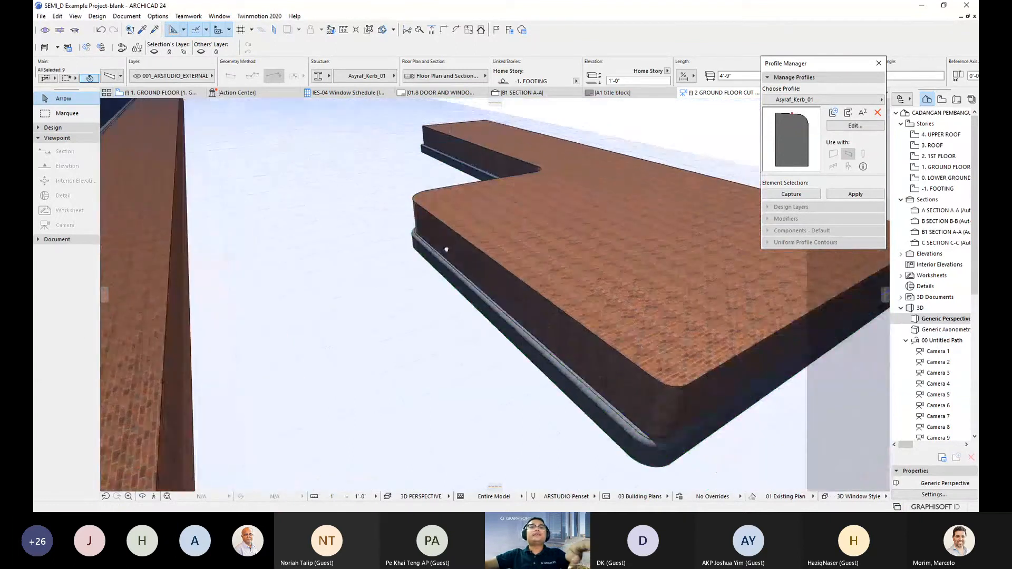
pyautogui.hotkey('ctrl', 't')
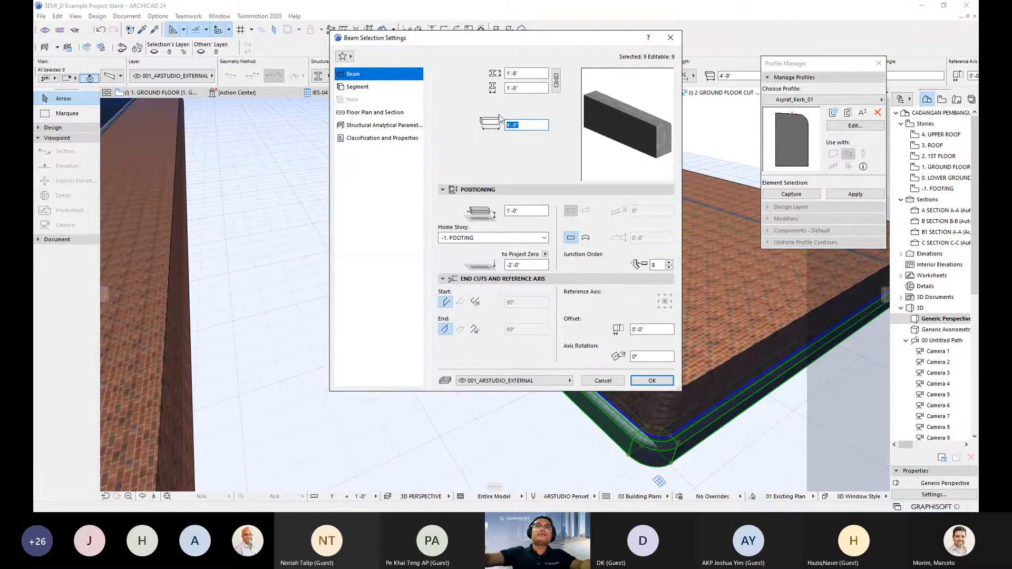
pyautogui.click(528, 212)
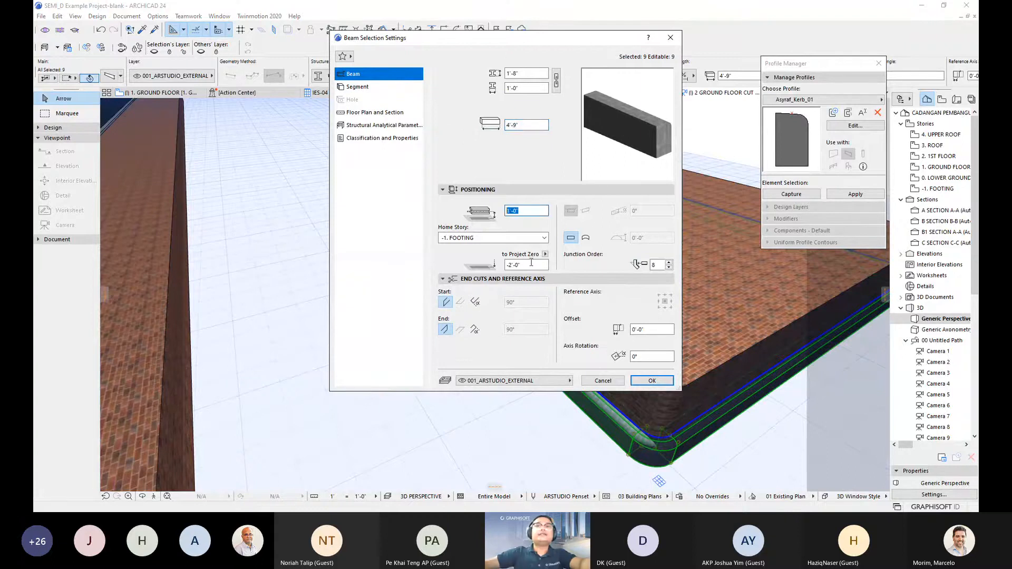
pyautogui.click(650, 382)
pyautogui.hotkey('ctrl', 'd')
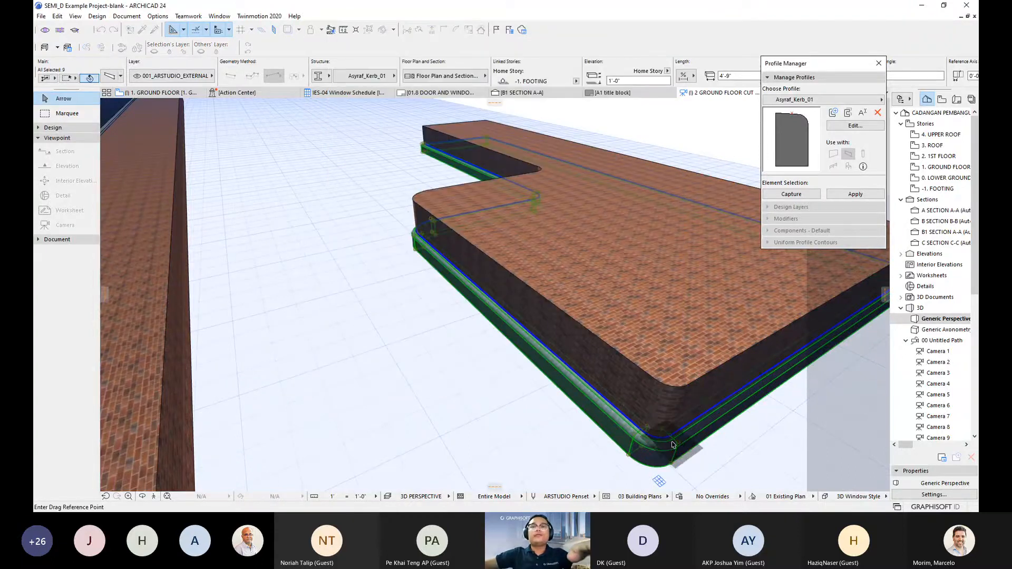
pyautogui.click(668, 439)
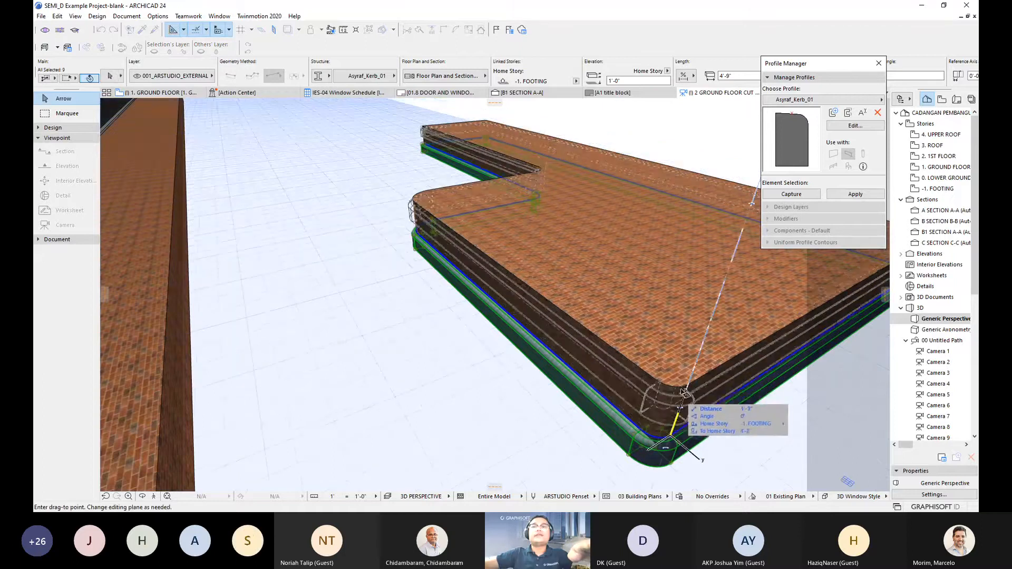
pyautogui.click(675, 413)
# - Deselect the kerb and zoom out to see the whole slab beside the road
pyautogui.keyDown('shift'); pyautogui.moveTo(675, 413); pyautogui.dragTo(464, 384, button='middle'); pyautogui.keyUp('shift')
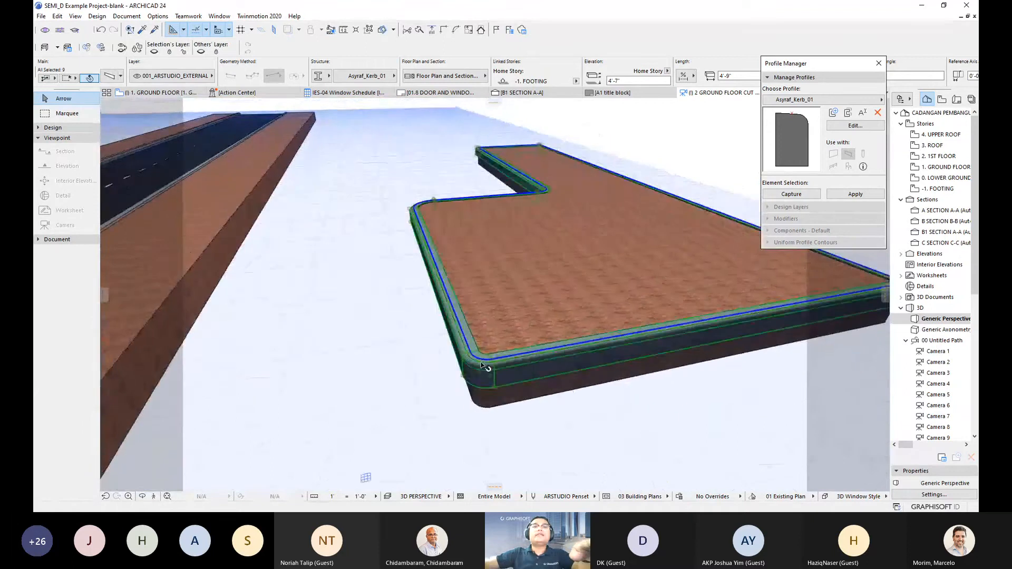
pyautogui.scroll(3, 463, 384)
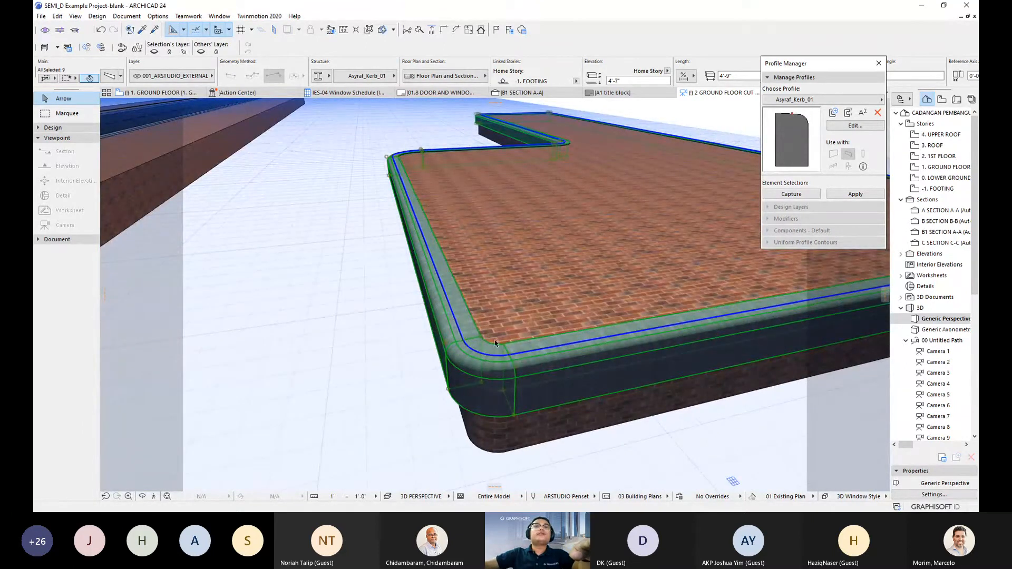
pyautogui.press('Escape')
pyautogui.scroll(-2, 525, 314)
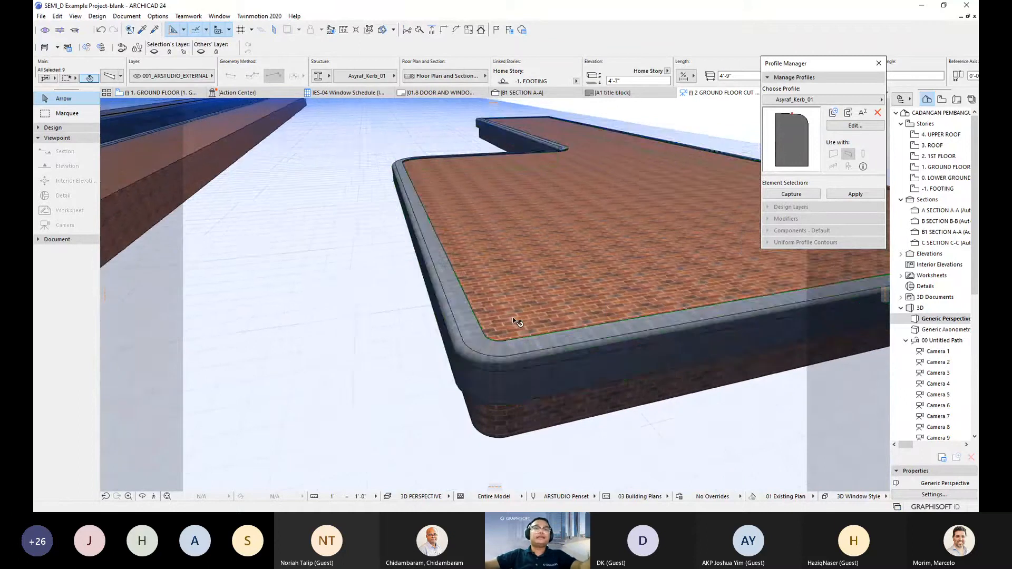
pyautogui.scroll(-3, 530, 311)
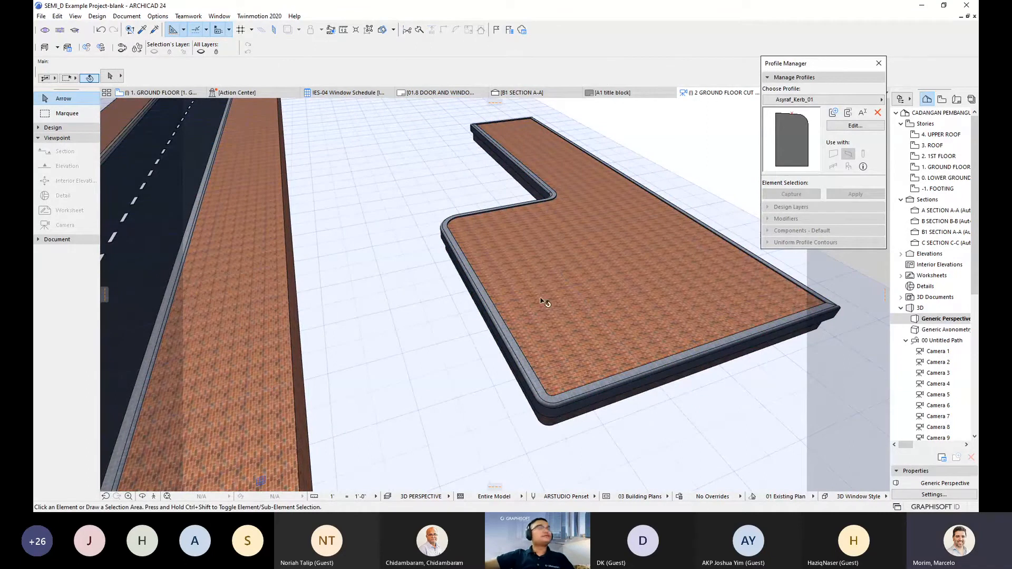
pyautogui.moveTo(563, 305); pyautogui.dragTo(465, 284)
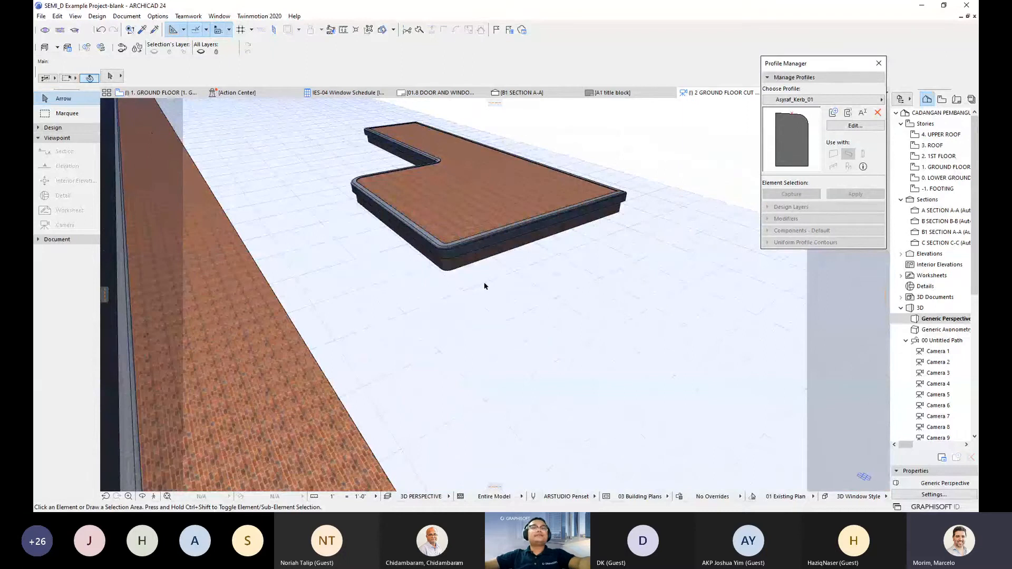
# - Review the ground floor plan, return to 3D, and pick up the kerb's settings for a new beam
pyautogui.press('F2')
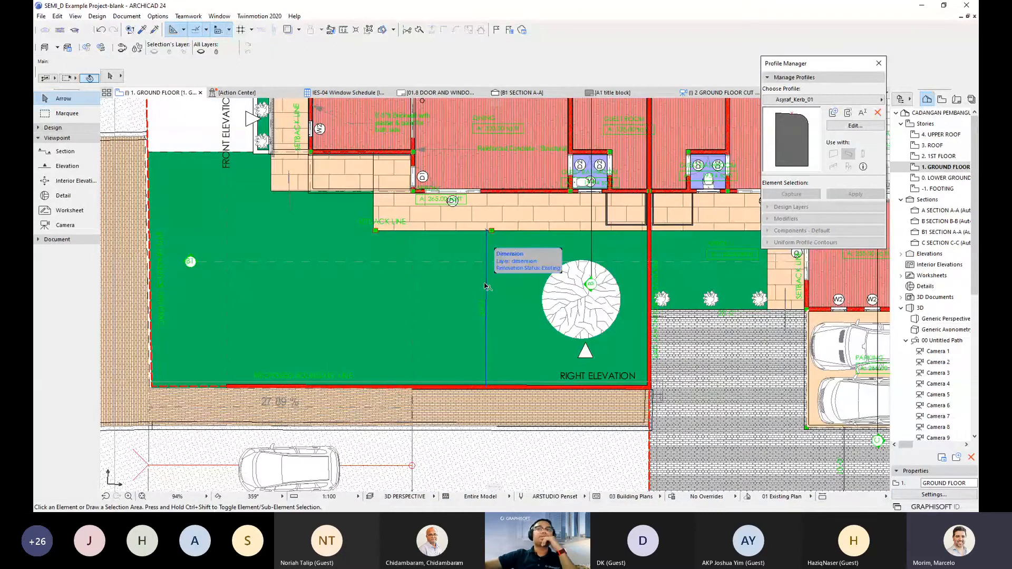
pyautogui.scroll(-1, 416, 281)
pyautogui.scroll(-2, 400, 306)
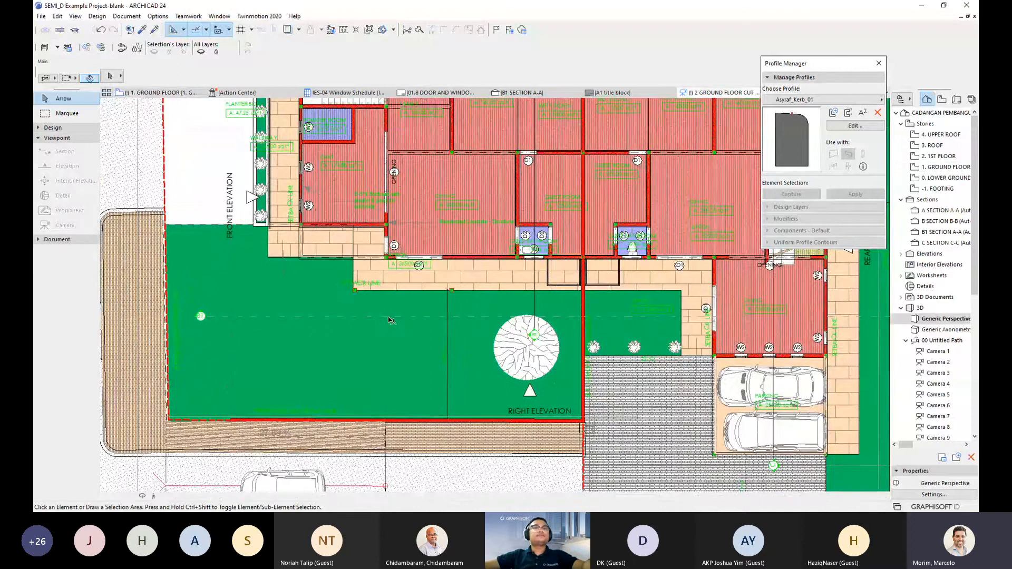
pyautogui.press('F3')
pyautogui.moveTo(415, 265); pyautogui.dragTo(487, 312)
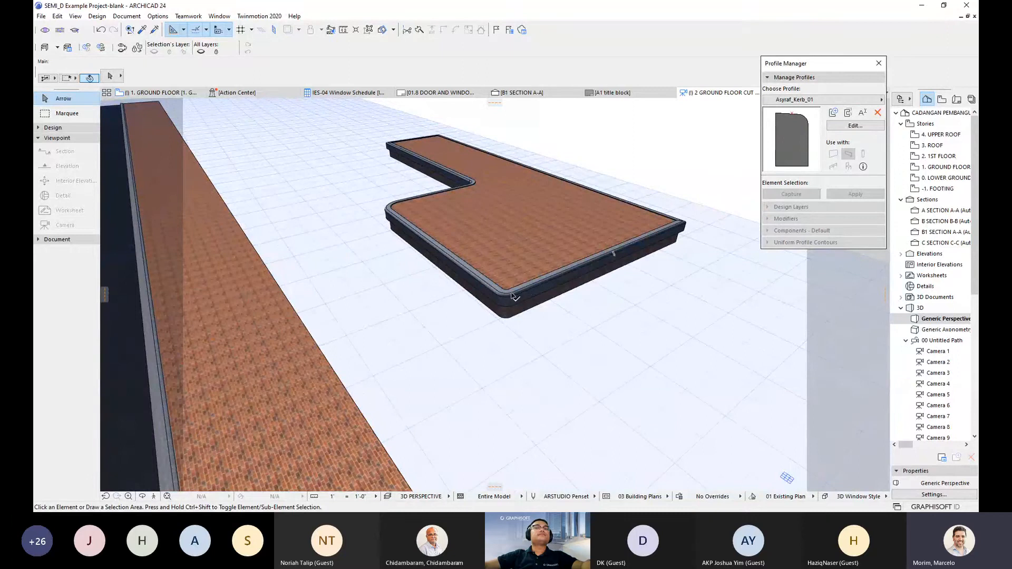
pyautogui.moveTo(465, 302); pyautogui.dragTo(537, 153)
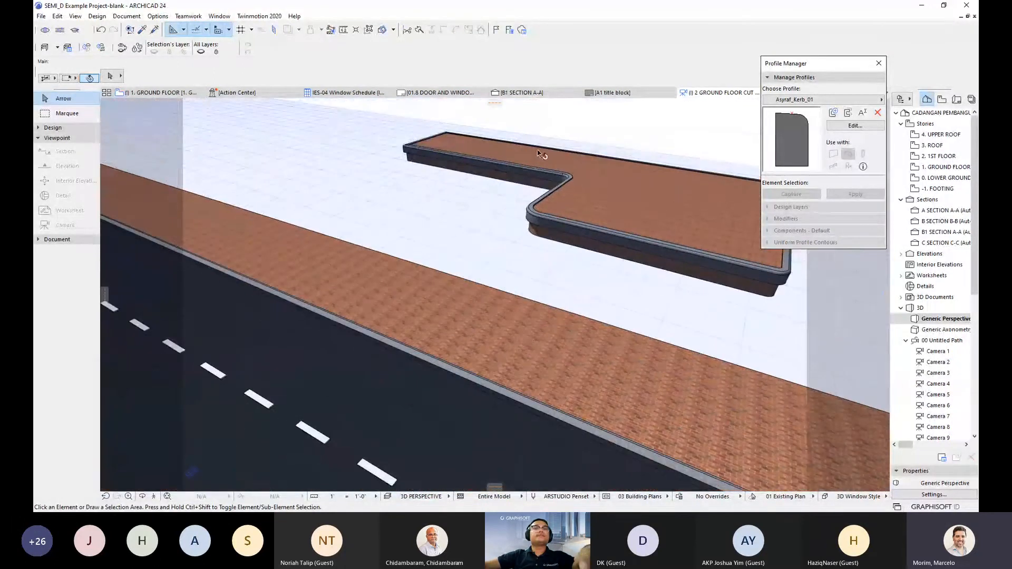
pyautogui.keyDown('alt'); pyautogui.click(473, 160); pyautogui.keyUp('alt')
pyautogui.click(517, 303)
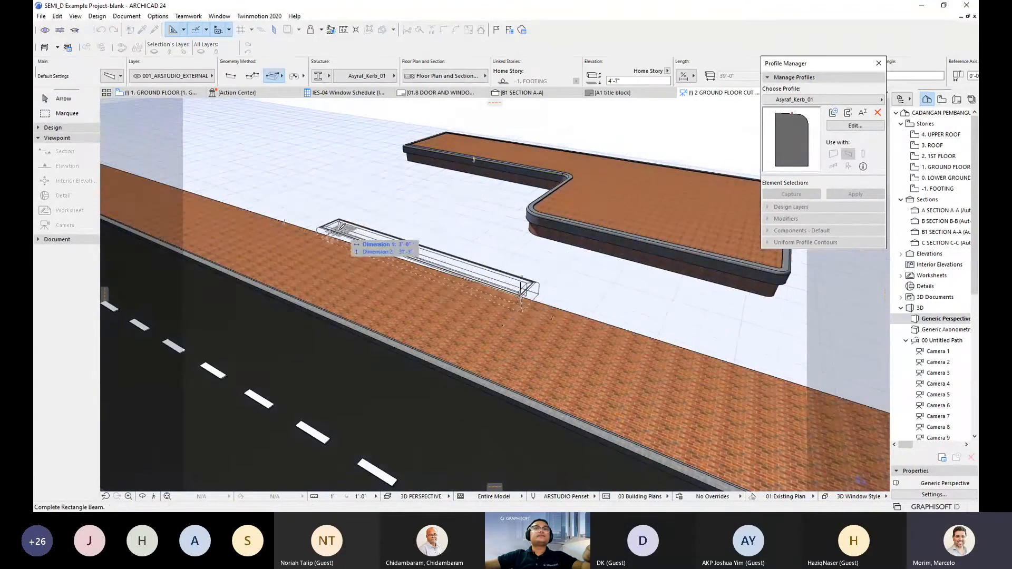
pyautogui.click(230, 75)
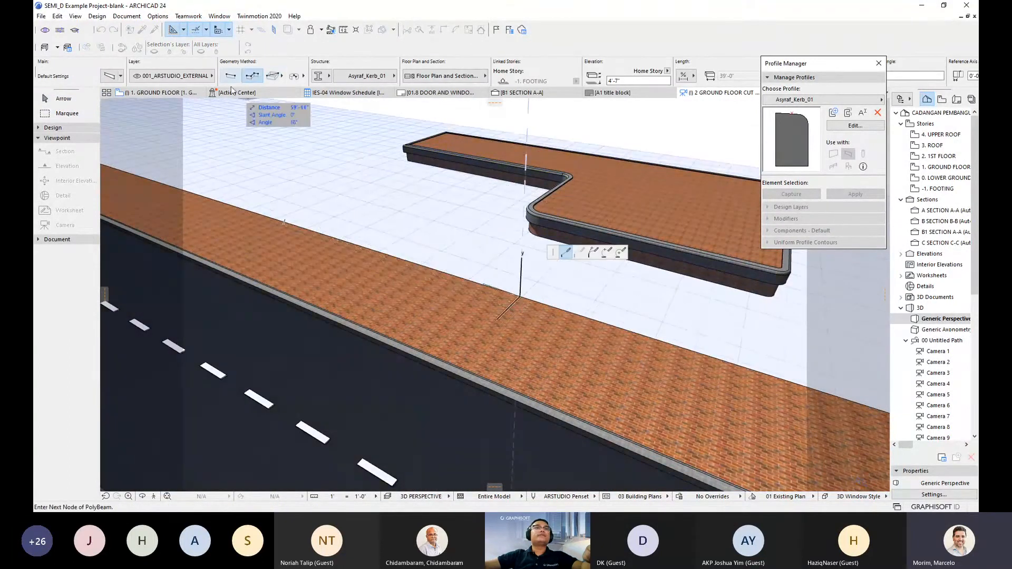
pyautogui.click(335, 234)
pyautogui.scroll(5, 484, 280)
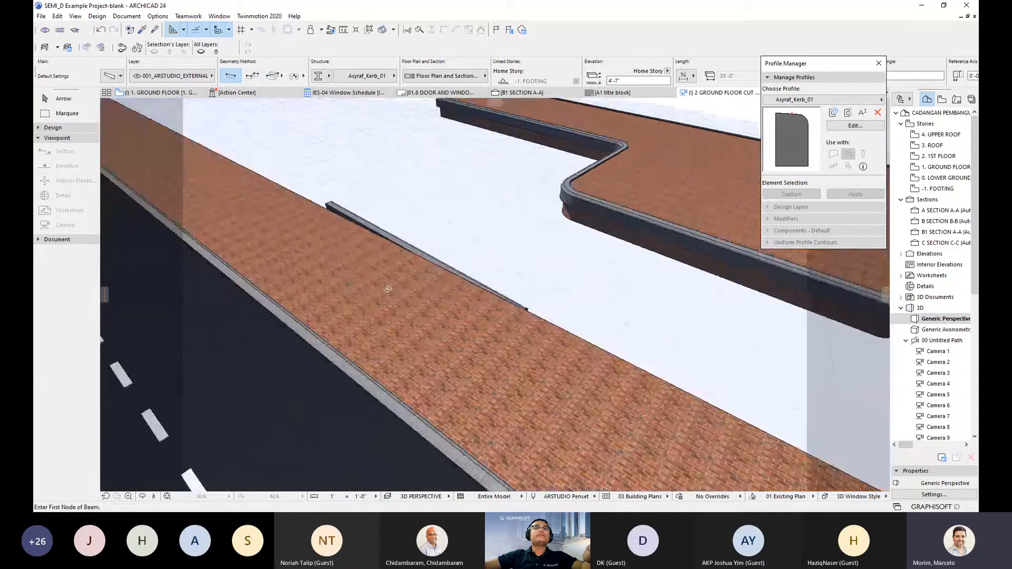
pyautogui.keyDown('shift'); pyautogui.moveTo(387, 289); pyautogui.dragTo(335, 288, button='middle'); pyautogui.keyUp('shift')
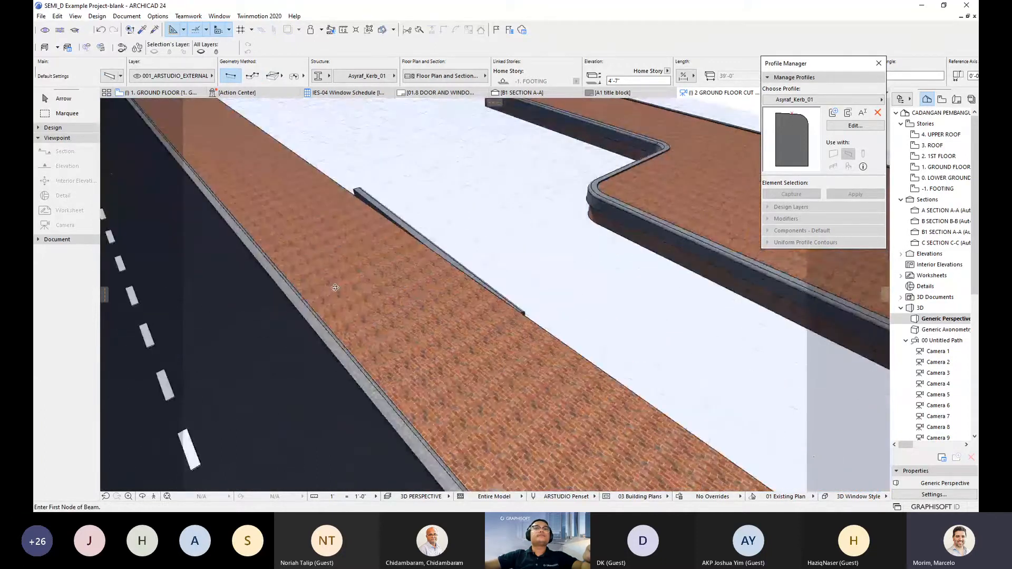
pyautogui.keyDown('shift'); pyautogui.moveTo(335, 288); pyautogui.dragTo(420, 362, button='middle'); pyautogui.keyUp('shift')
pyautogui.press('Escape')
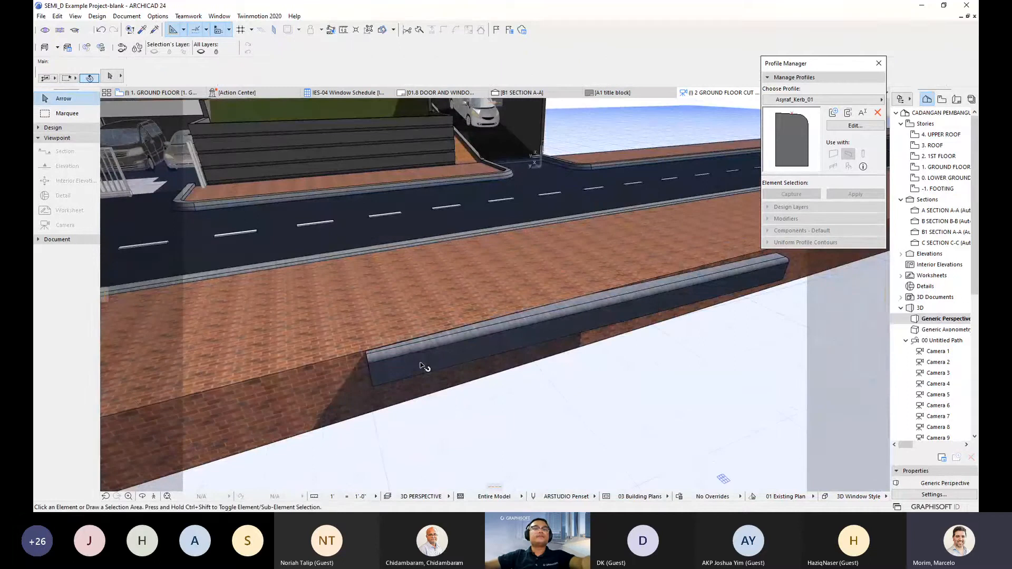
pyautogui.hotkey('ctrl', 'z')
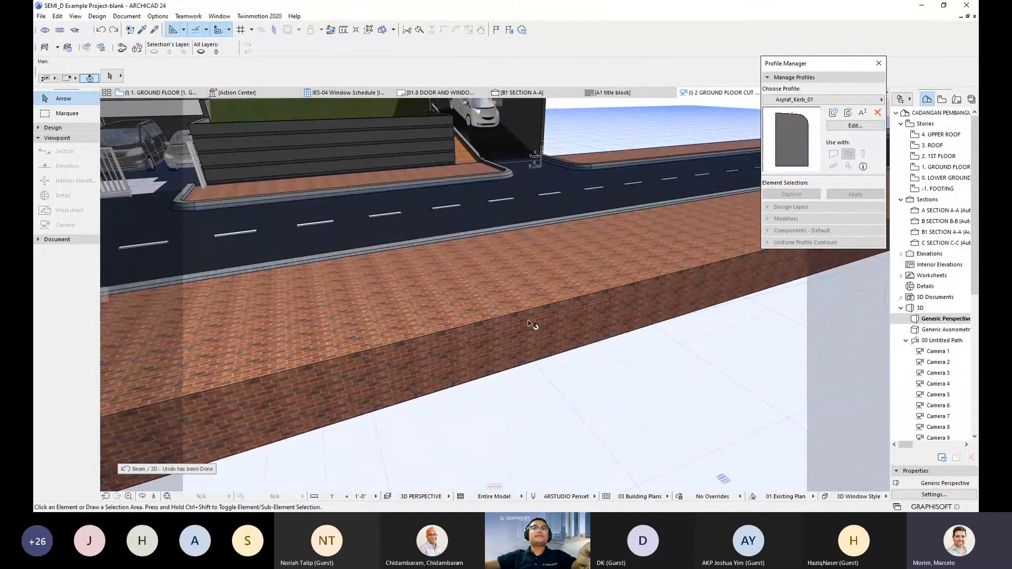
pyautogui.keyDown('shift'); pyautogui.moveTo(530, 324); pyautogui.dragTo(565, 269, button='middle'); pyautogui.keyUp('shift')
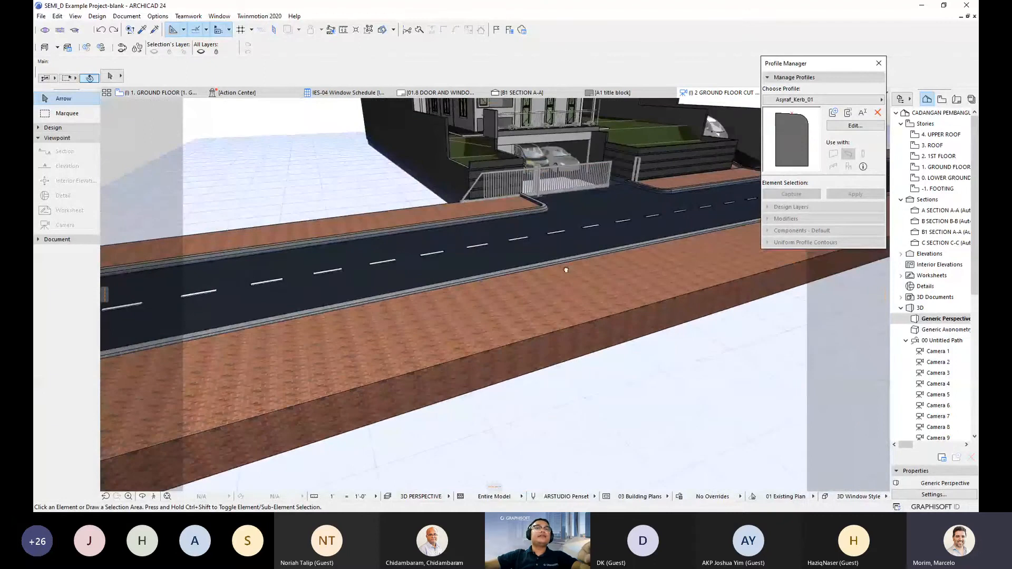
# - Open the driveway Straight Ramp's settings, close them without changes, and deselect it
pyautogui.moveTo(566, 270); pyautogui.dragTo(661, 244, button='middle')
pyautogui.scroll(-2, 661, 243)
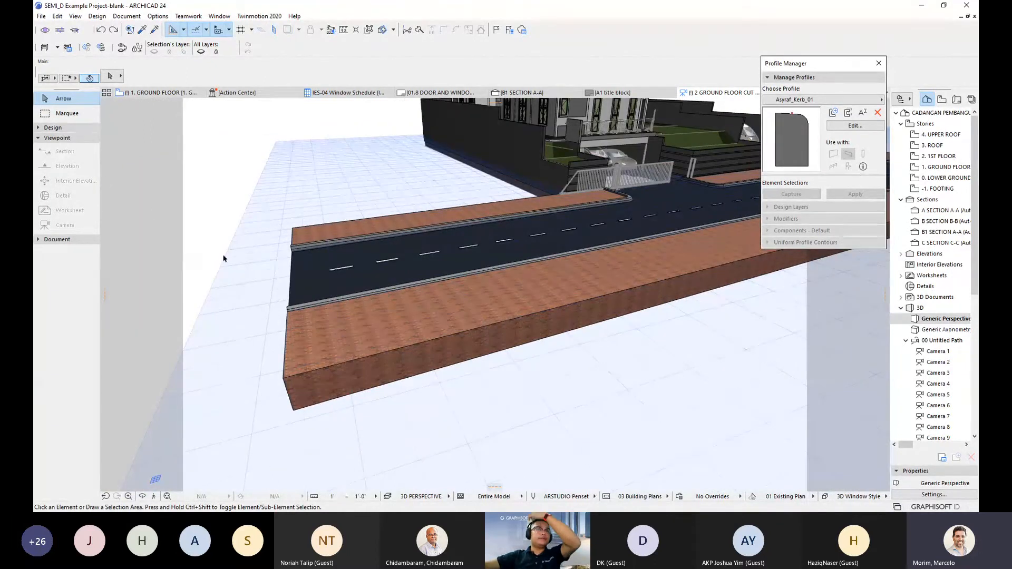
pyautogui.moveTo(439, 248); pyautogui.dragTo(129, 315, button='middle')
pyautogui.scroll(2, 533, 169)
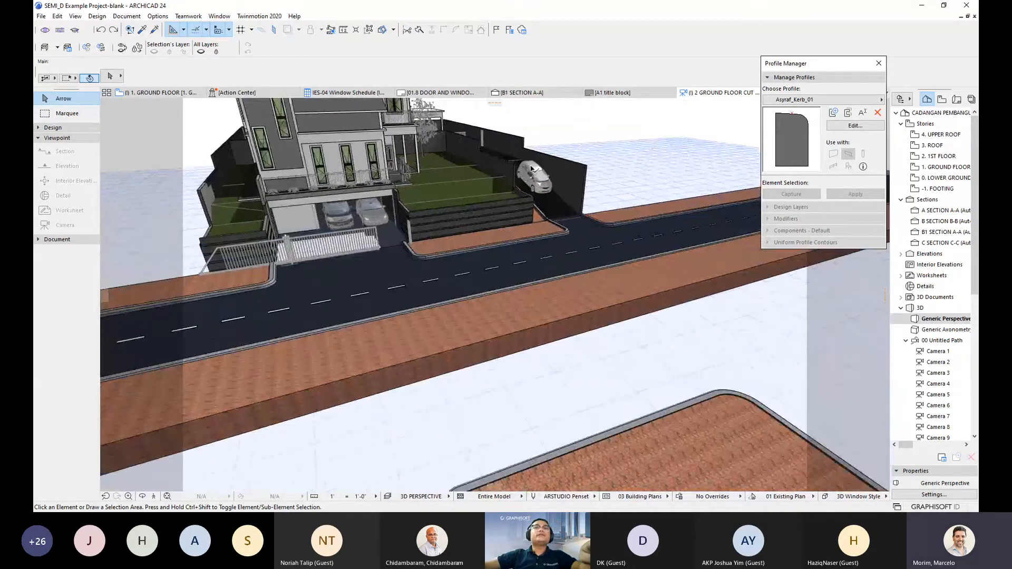
pyautogui.click(532, 169)
pyautogui.scroll(5, 533, 174)
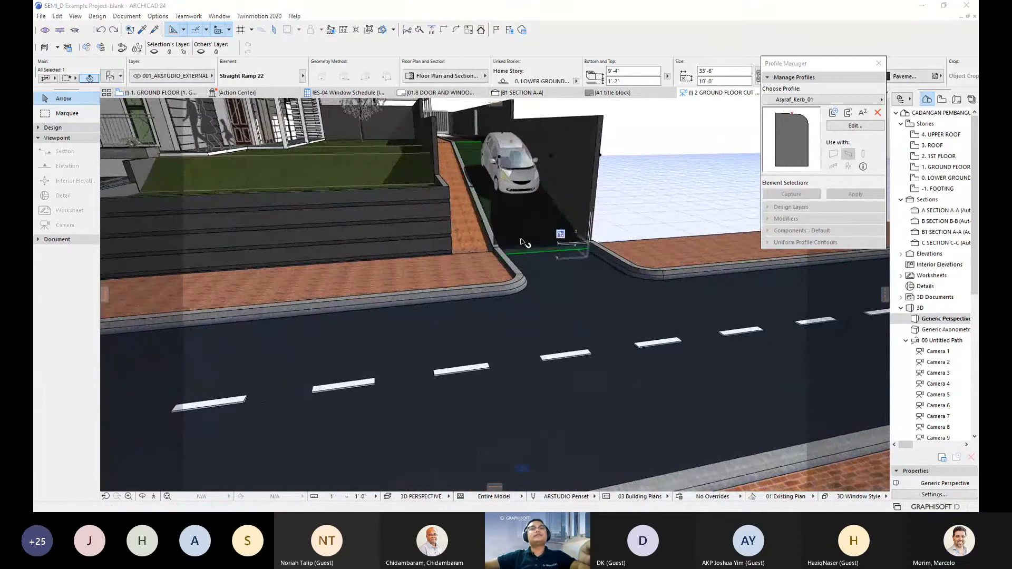
pyautogui.doubleClick(535, 226)
pyautogui.press('Escape')
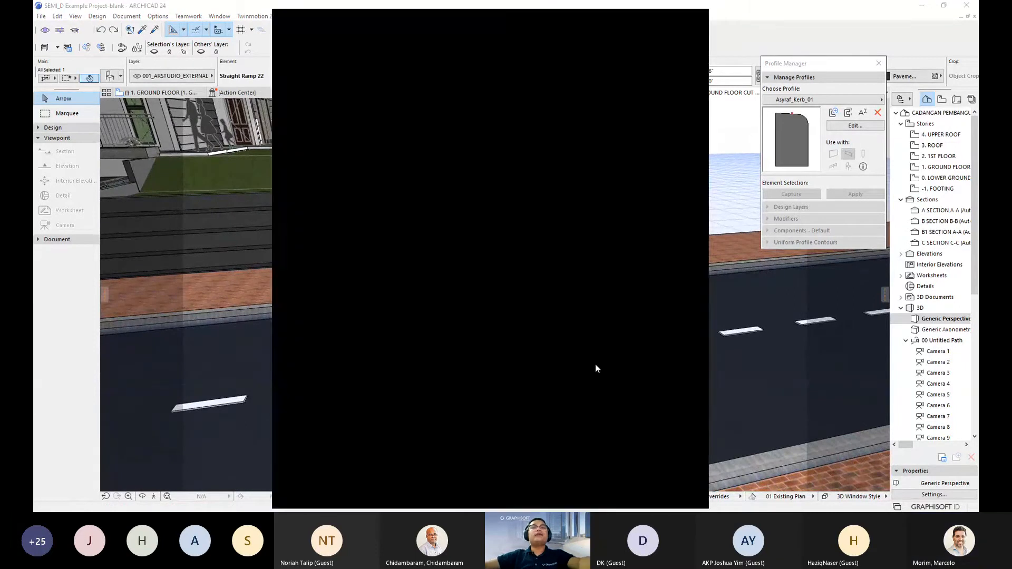
pyautogui.press('Escape')
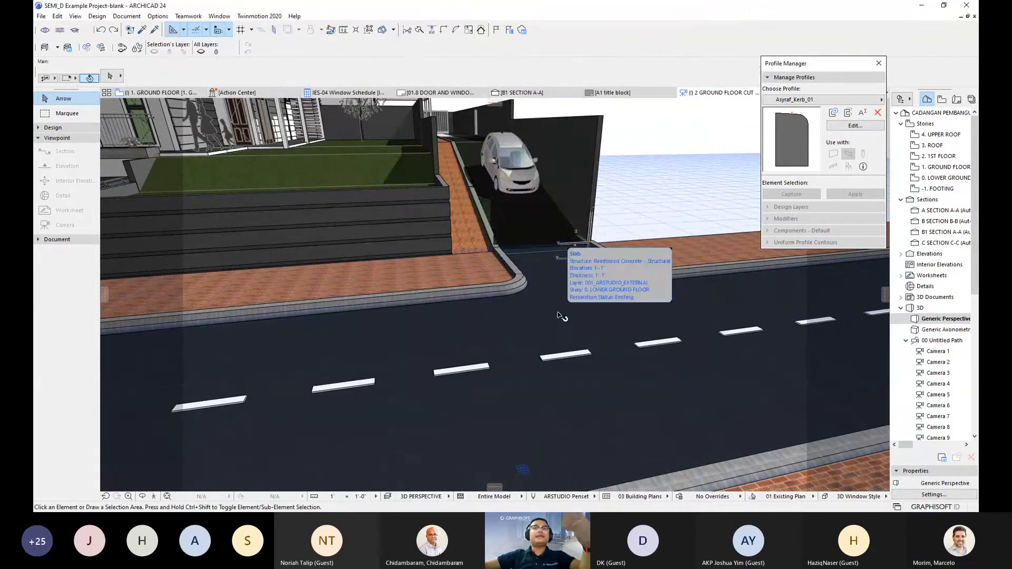
# - Expand the Design toolbox and choose the Beam tool
pyautogui.scroll(-1, 522, 320)
pyautogui.scroll(-5, 526, 320)
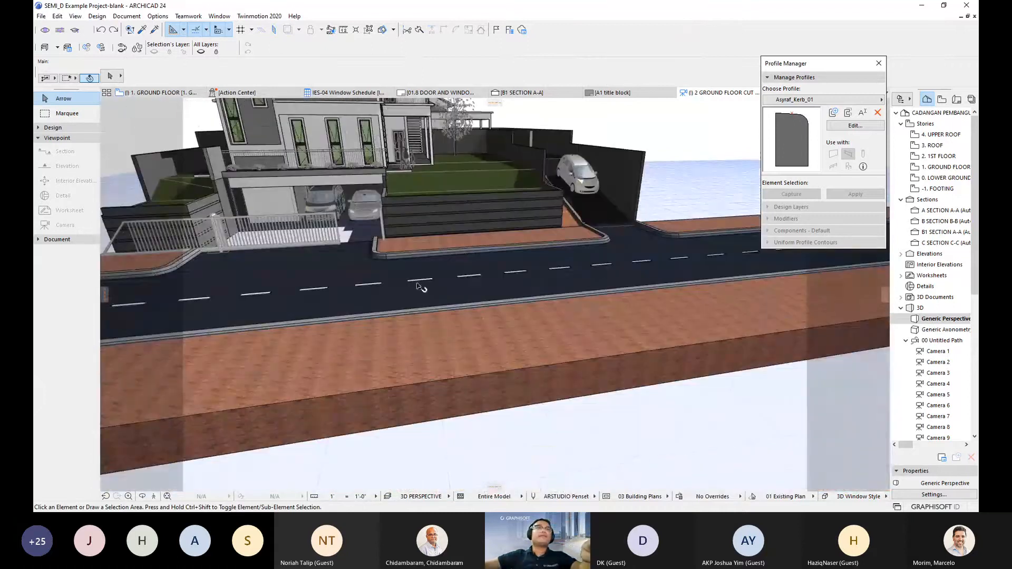
pyautogui.click(64, 127)
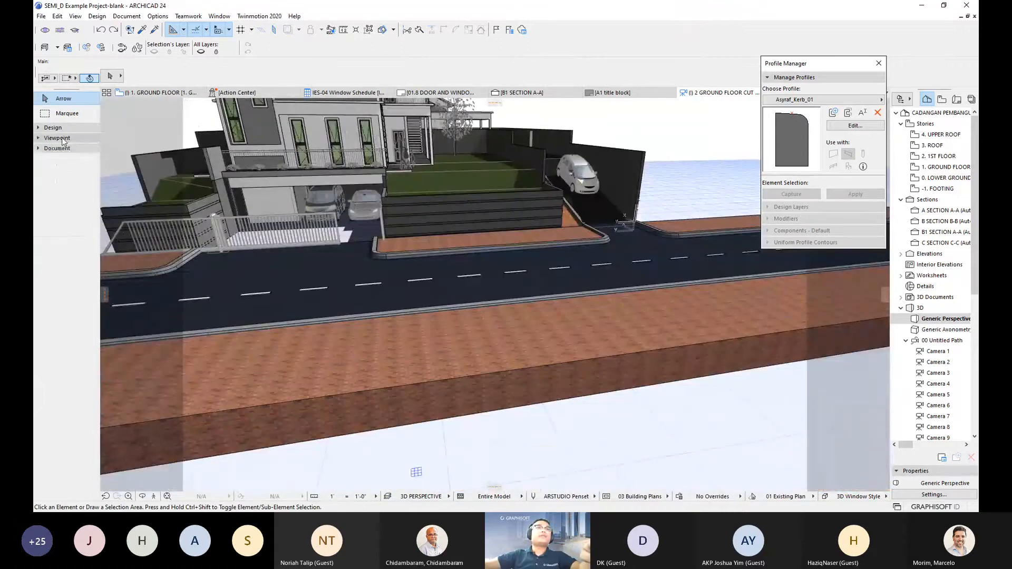
pyautogui.click(61, 170)
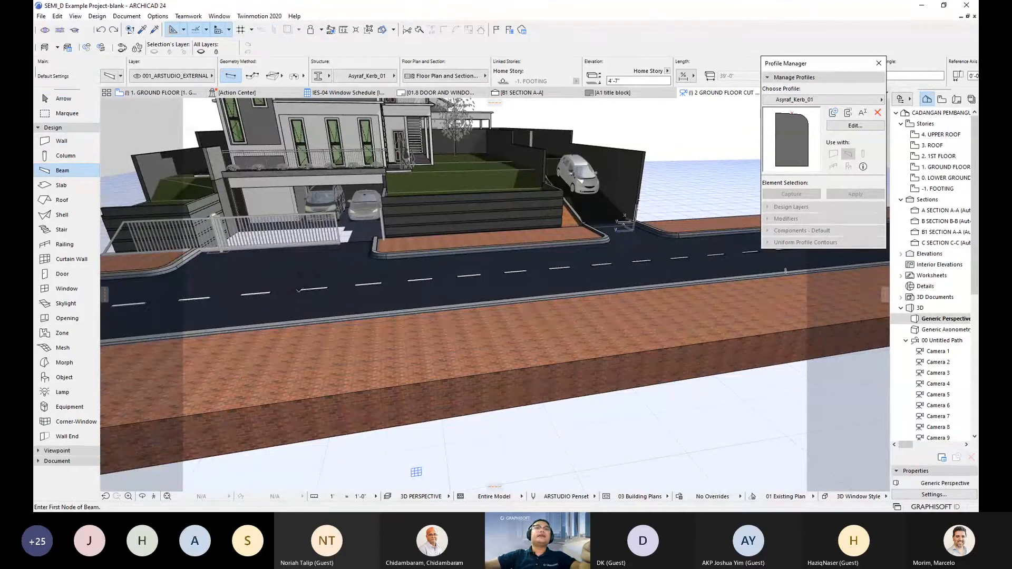
pyautogui.click(301, 286)
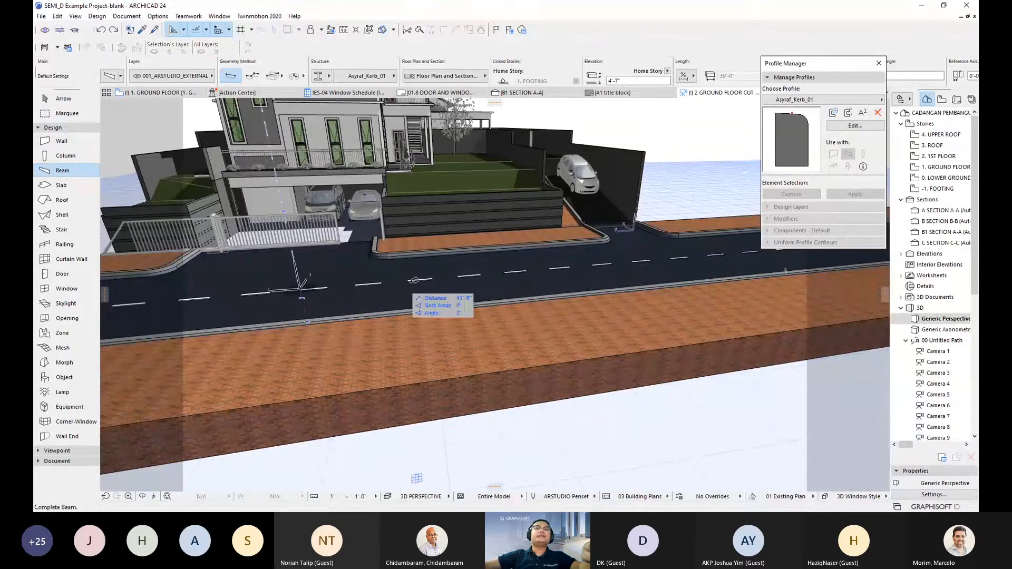
pyautogui.click(415, 279)
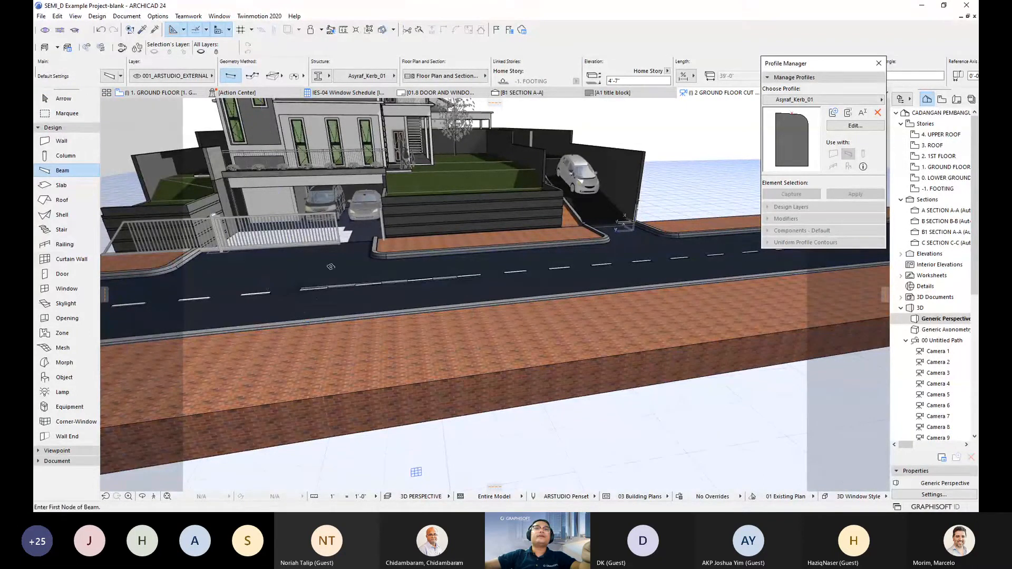
pyautogui.scroll(4, 332, 314)
pyautogui.scroll(1, 332, 313)
pyautogui.press('Escape')
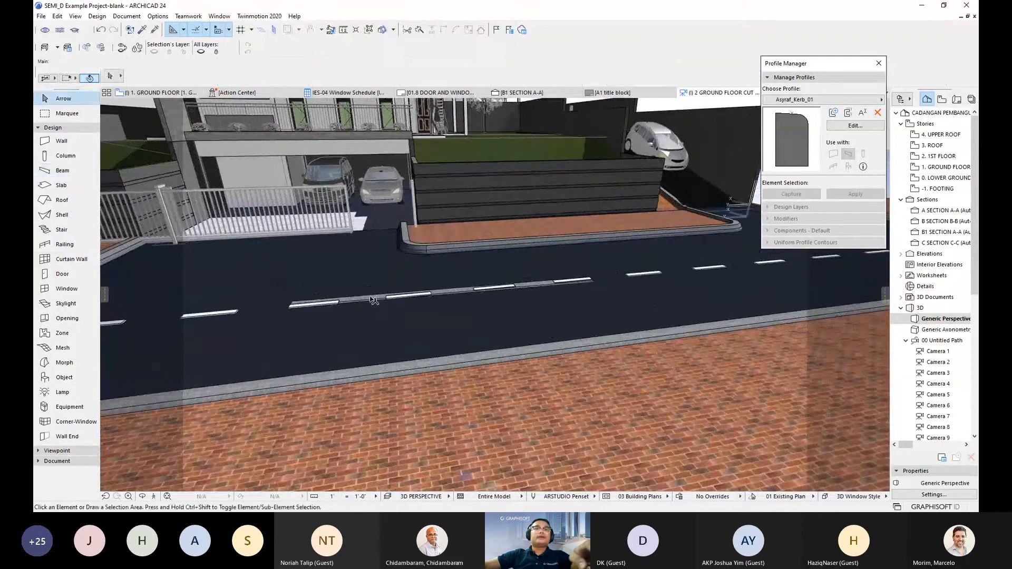
pyautogui.click(375, 297)
pyautogui.hotkey('ctrl', 'd')
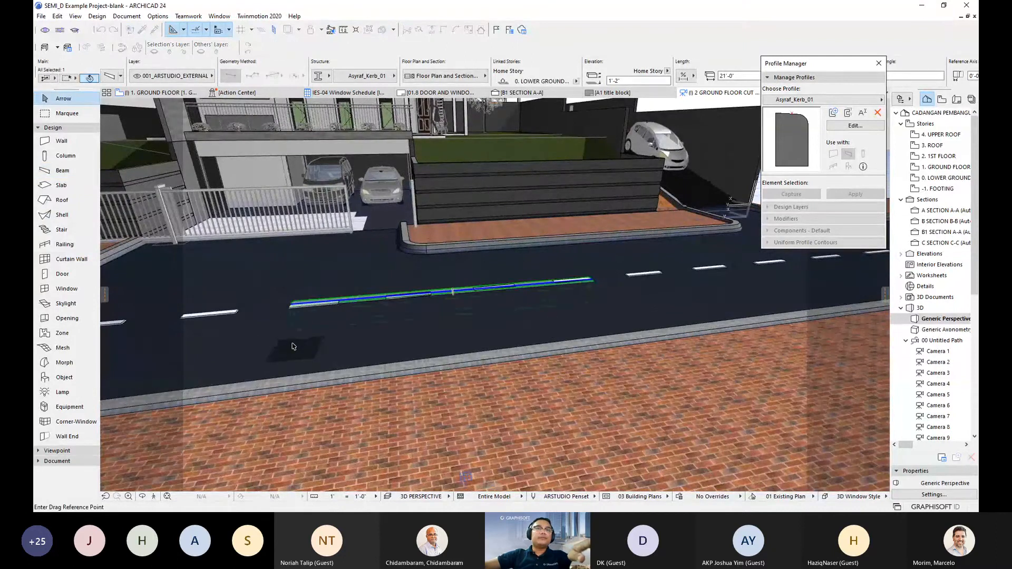
pyautogui.click(294, 347)
pyautogui.click(295, 318)
pyautogui.moveTo(295, 318)
pyautogui.keyDown('shift'); pyautogui.mouseDown(button='middle')
pyautogui.moveTo(372, 332)
pyautogui.moveTo(282, 317)
pyautogui.mouseUp(button='middle'); pyautogui.keyUp('shift')
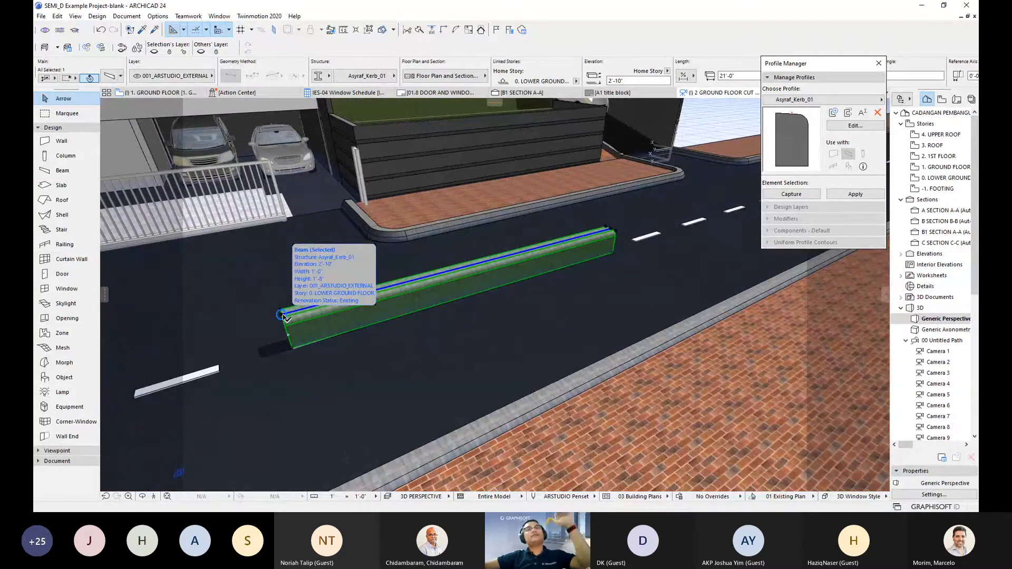
pyautogui.click(283, 317)
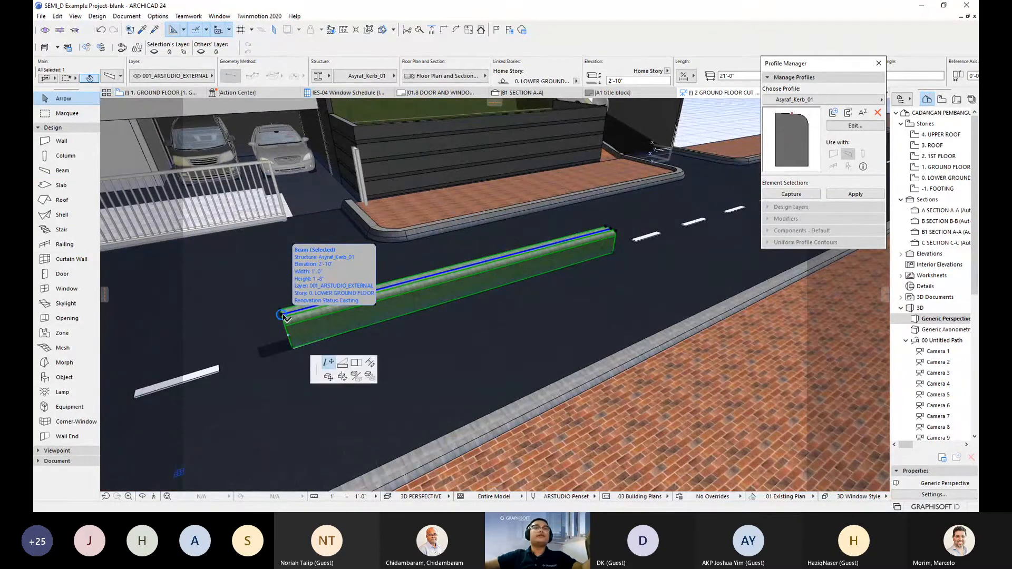
pyautogui.click(610, 230)
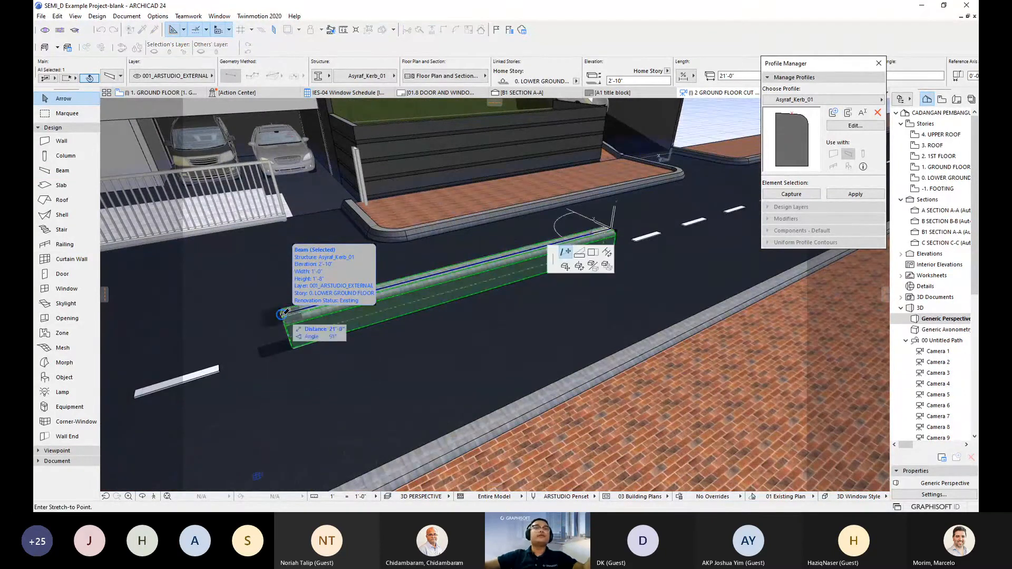
pyautogui.click(581, 255)
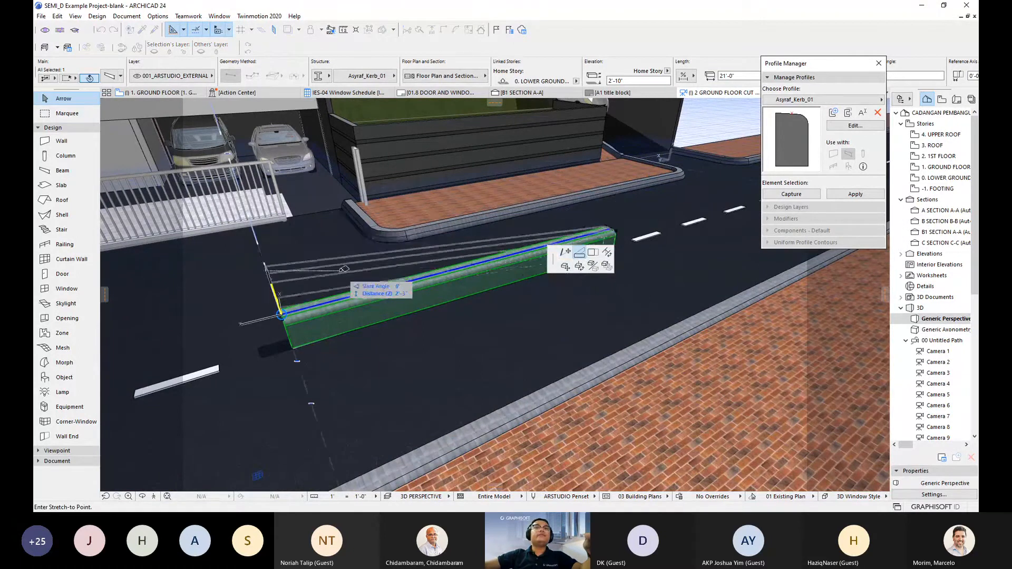
pyautogui.keyDown('shift'); pyautogui.moveTo(231, 256); pyautogui.dragTo(261, 237, button='middle'); pyautogui.keyUp('shift')
pyautogui.click(265, 234)
pyautogui.keyDown('shift'); pyautogui.moveTo(429, 276); pyautogui.dragTo(581, 258, button='middle'); pyautogui.keyUp('shift')
pyautogui.keyDown('shift'); pyautogui.moveTo(339, 289); pyautogui.dragTo(496, 290, button='middle'); pyautogui.keyUp('shift')
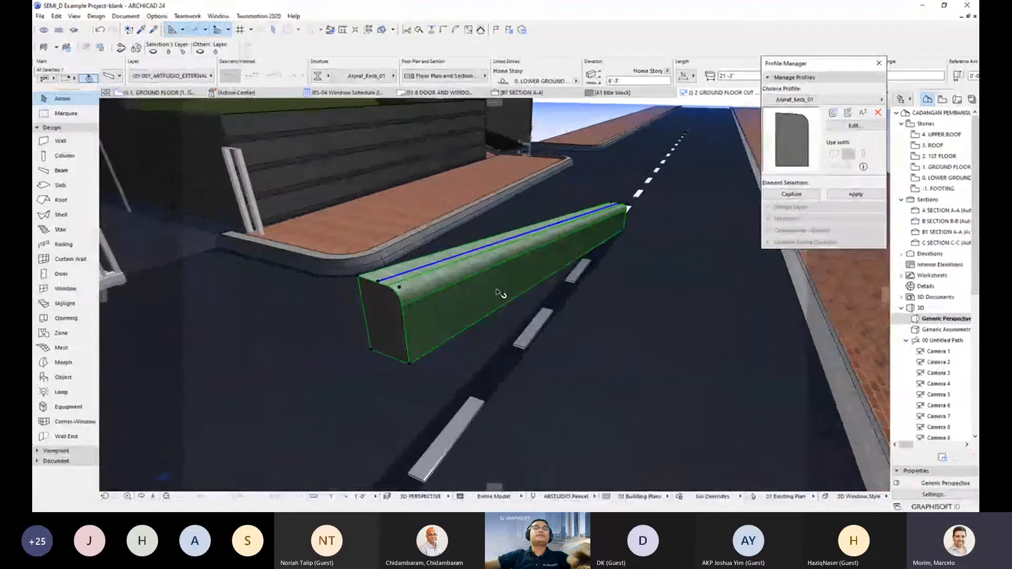
pyautogui.keyDown('shift'); pyautogui.moveTo(521, 295); pyautogui.dragTo(497, 278, button='middle'); pyautogui.keyUp('shift')
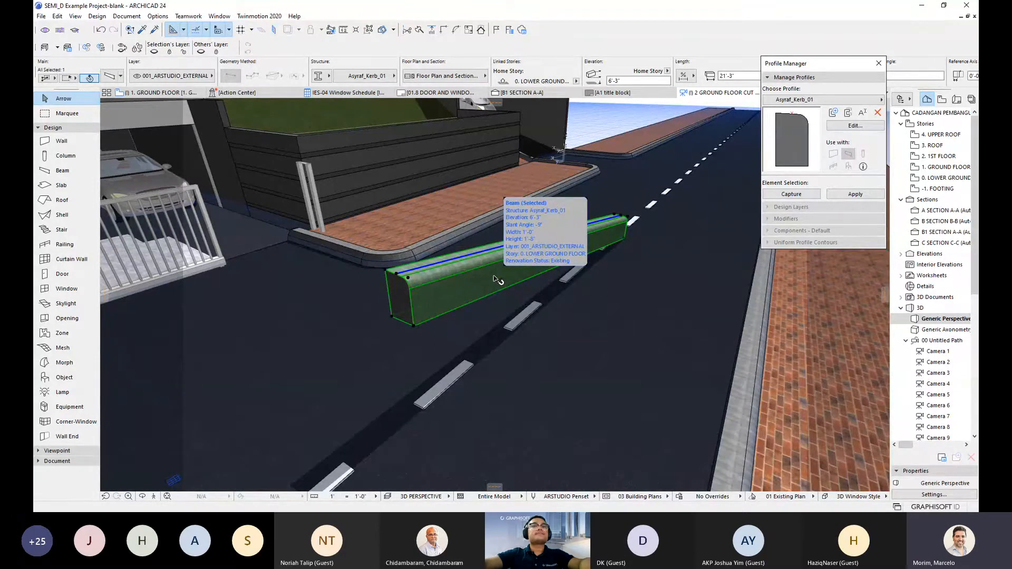
# - Place a plain column on the road with the Column tool
pyautogui.click(476, 339)
pyautogui.click(74, 161)
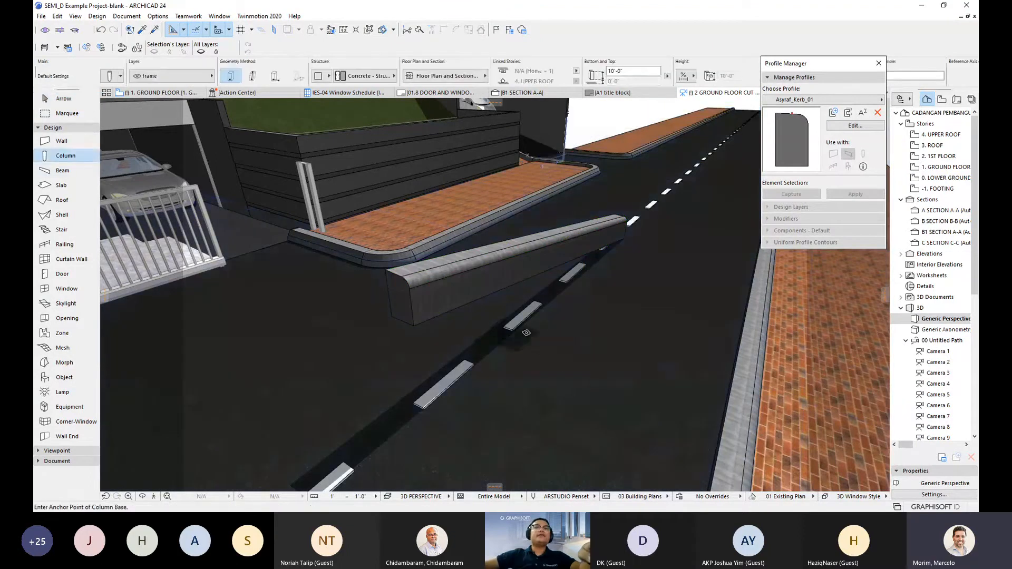
pyautogui.scroll(-4, 597, 383)
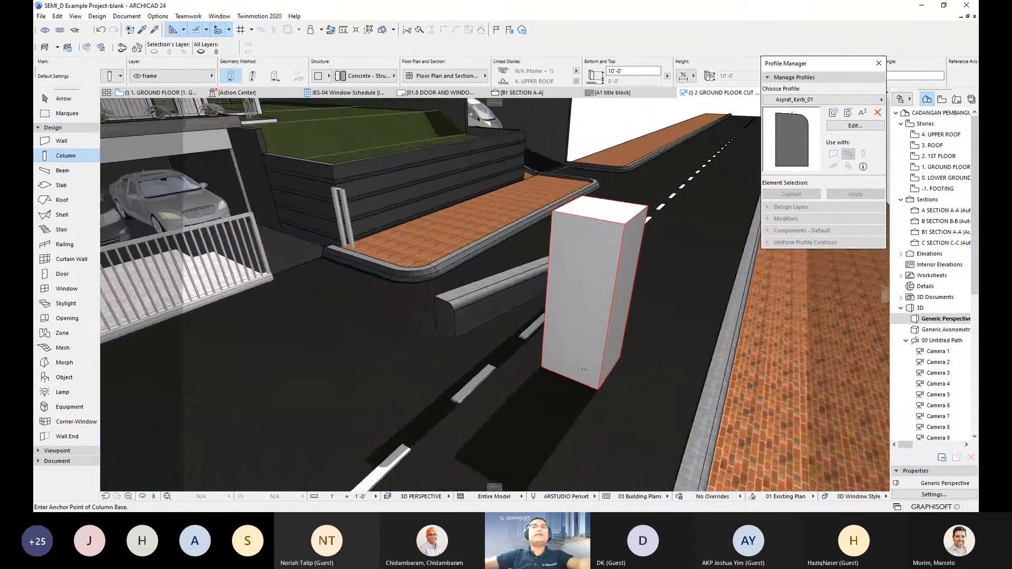
pyautogui.press('Escape')
pyautogui.scroll(-1, 551, 388)
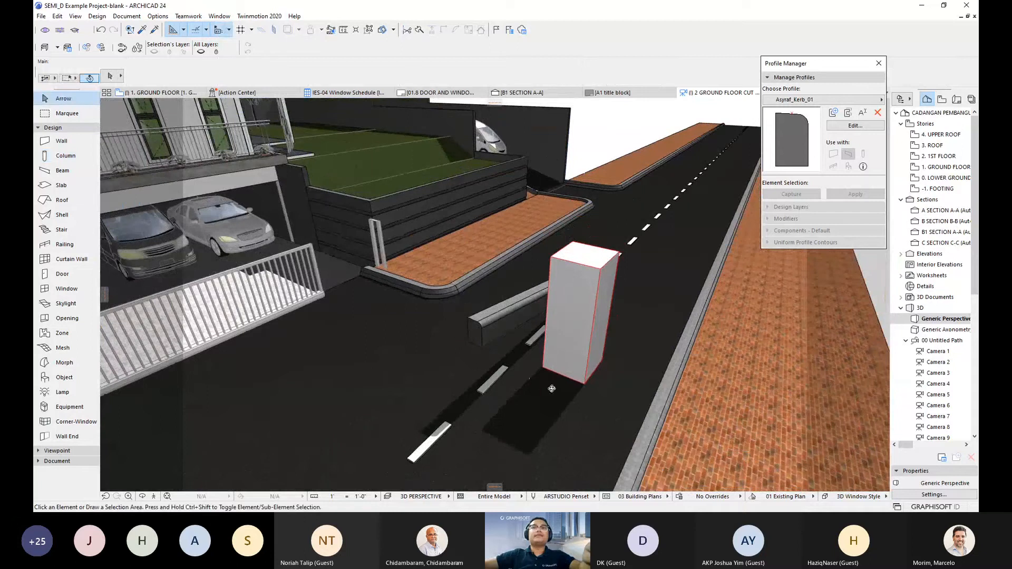
pyautogui.scroll(2, 570, 342)
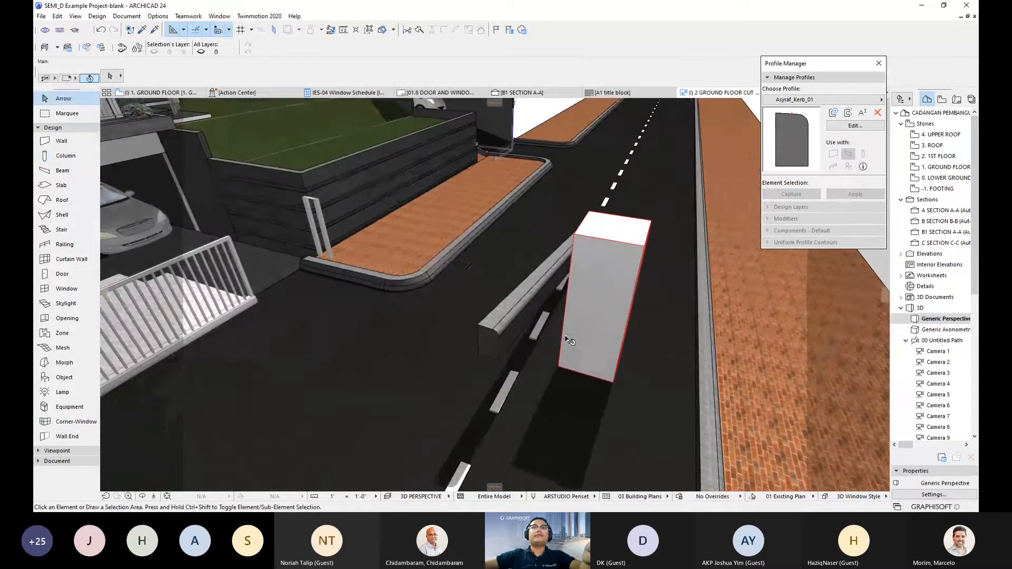
# - Enable Column use for the Asyraf_Kerb_01 profile, save it, and return to 3D
pyautogui.click(854, 125)
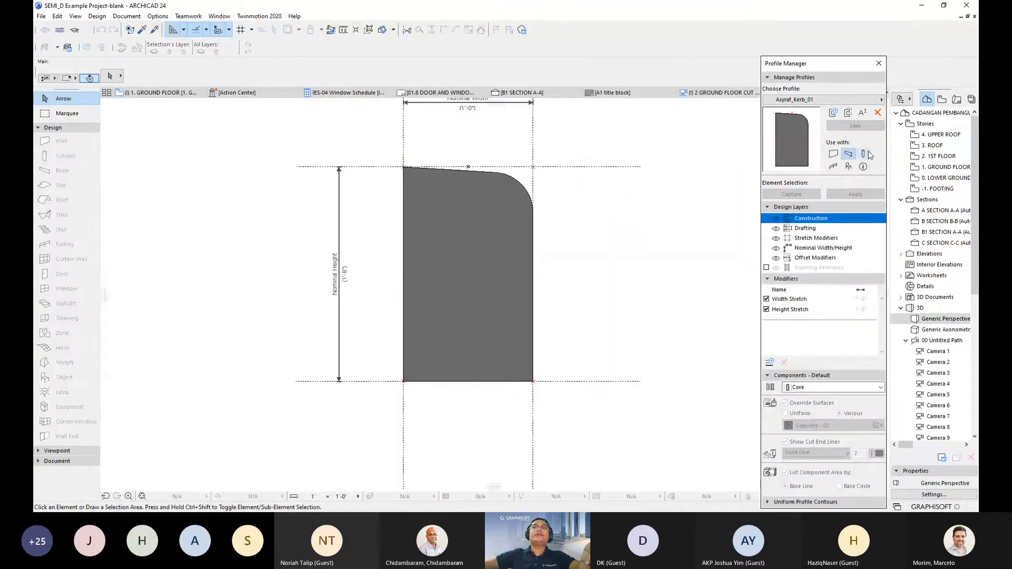
pyautogui.click(863, 154)
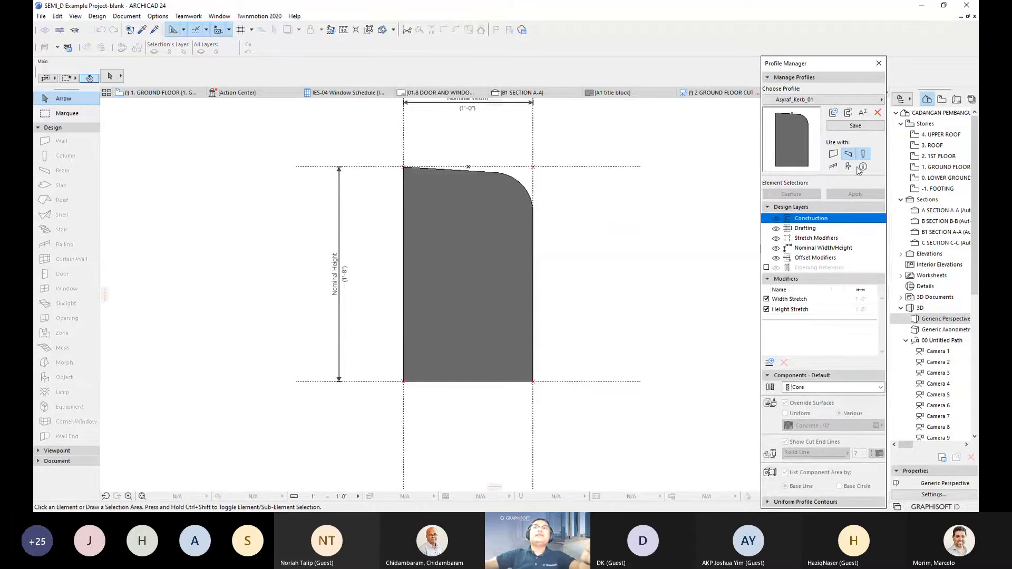
pyautogui.click(855, 126)
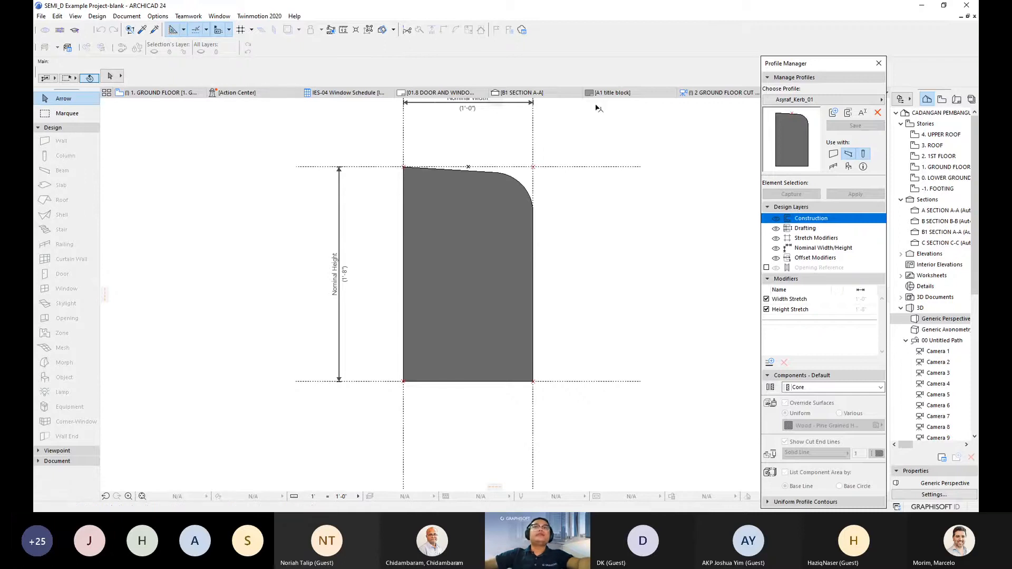
pyautogui.moveTo(793, 62); pyautogui.dragTo(850, 123)
pyautogui.click(714, 95)
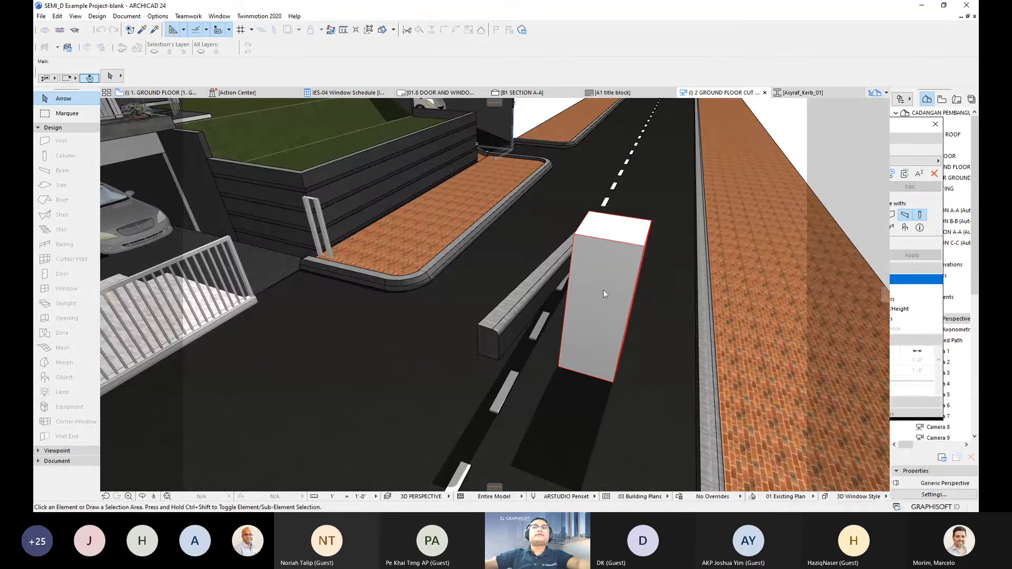
# - Set the column's Segment structure to the custom Asyraf_Kerb_01 profile, 1'-8" by 1'-0"
pyautogui.click(604, 331)
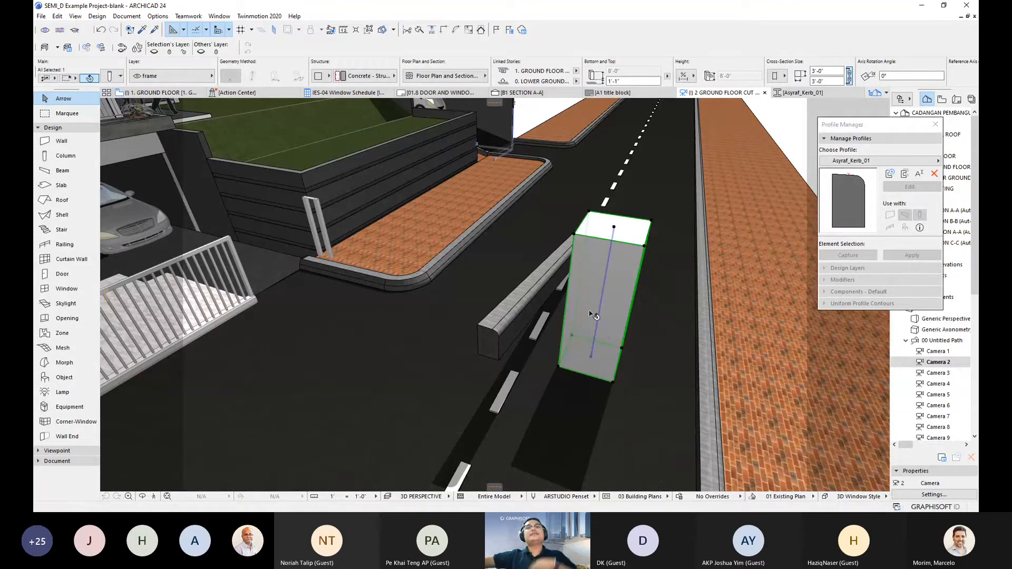
pyautogui.doubleClick(594, 315)
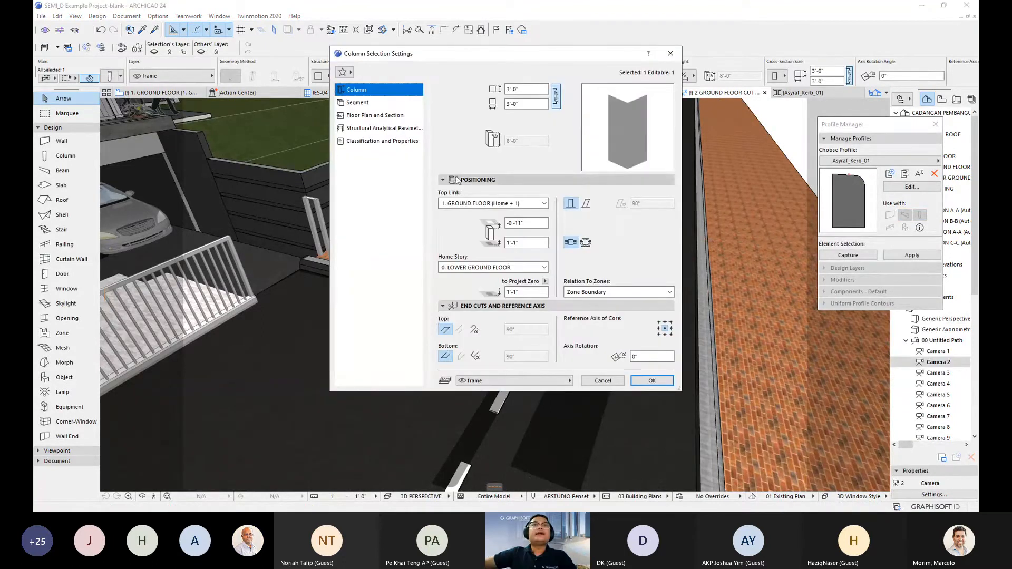
pyautogui.click(357, 103)
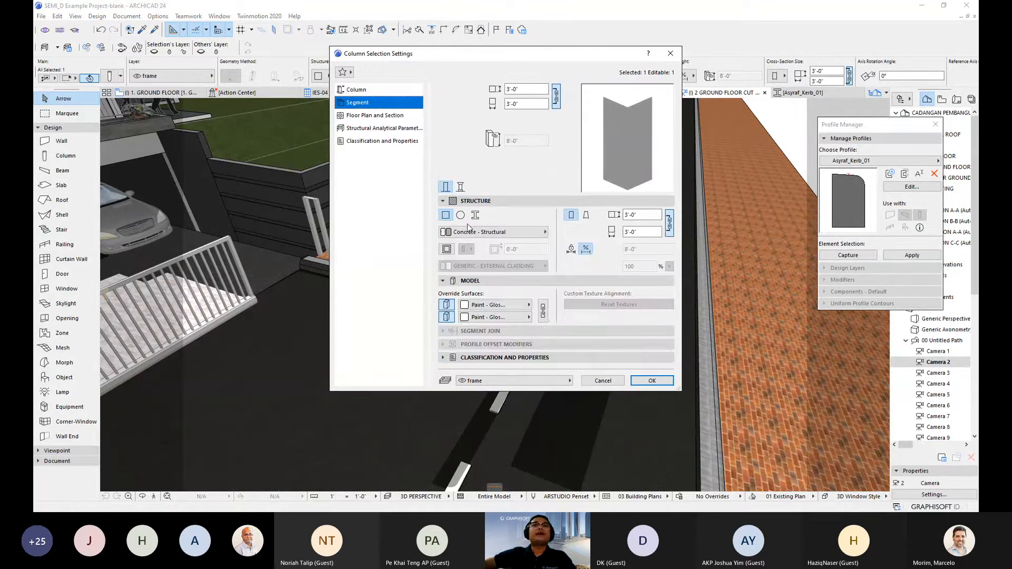
pyautogui.click(475, 215)
pyautogui.click(502, 235)
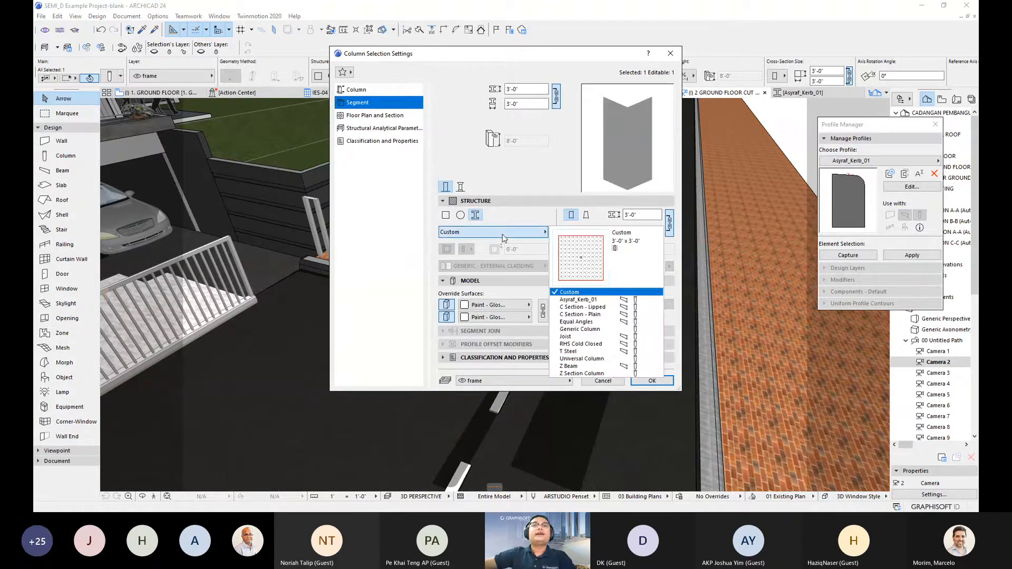
pyautogui.click(578, 299)
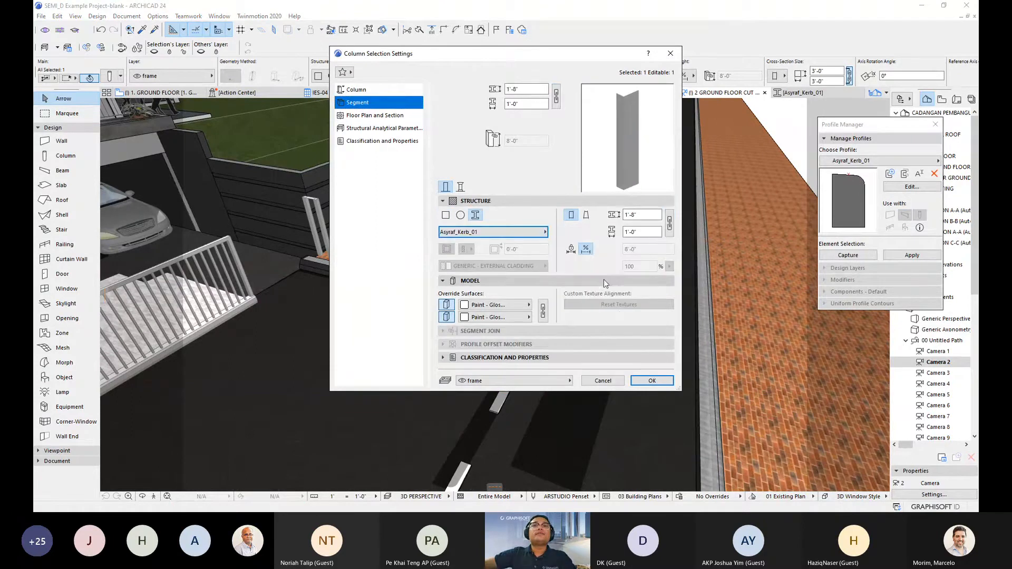
pyautogui.click(652, 381)
pyautogui.keyDown('shift'); pyautogui.moveTo(627, 304); pyautogui.dragTo(638, 249, button='middle'); pyautogui.keyUp('shift')
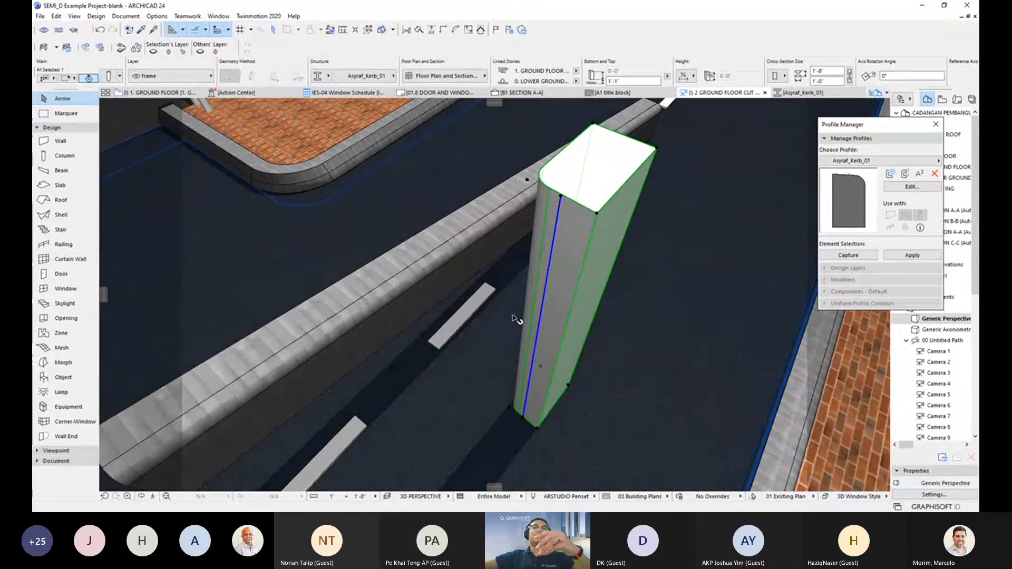
# - Select the Asyraf_Kerb_01 column and tilt it from its top node into a slanted column
pyautogui.keyDown('shift'); pyautogui.moveTo(514, 319); pyautogui.dragTo(476, 315, button='middle'); pyautogui.keyUp('shift')
pyautogui.click(422, 316)
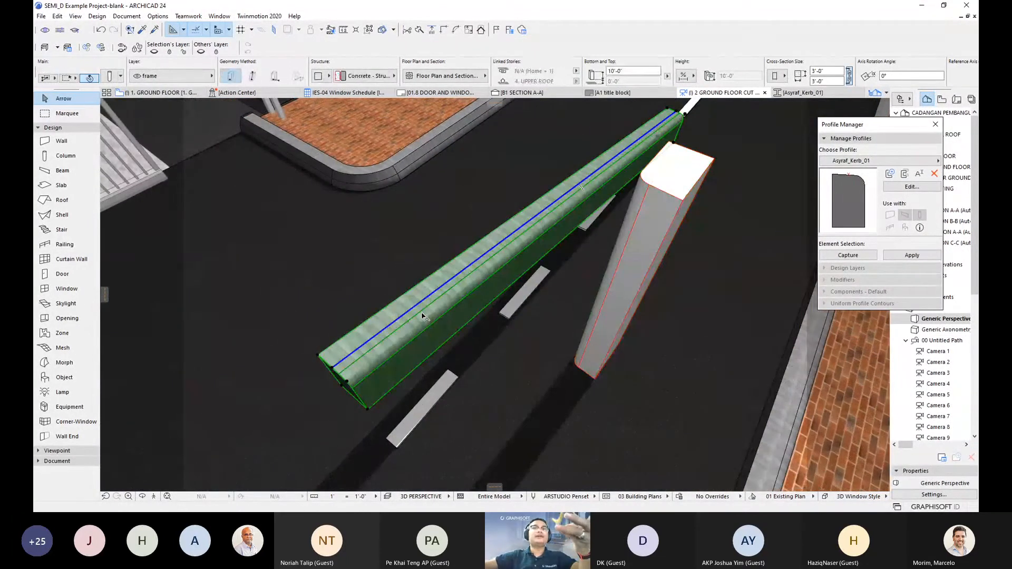
pyautogui.click(650, 238)
pyautogui.keyDown('shift'); pyautogui.moveTo(669, 291); pyautogui.dragTo(599, 292, button='middle'); pyautogui.keyUp('shift')
pyautogui.scroll(4, 625, 214)
pyautogui.scroll(-5, 624, 214)
pyautogui.keyDown('shift'); pyautogui.moveTo(670, 248); pyautogui.dragTo(618, 275, button='middle'); pyautogui.keyUp('shift')
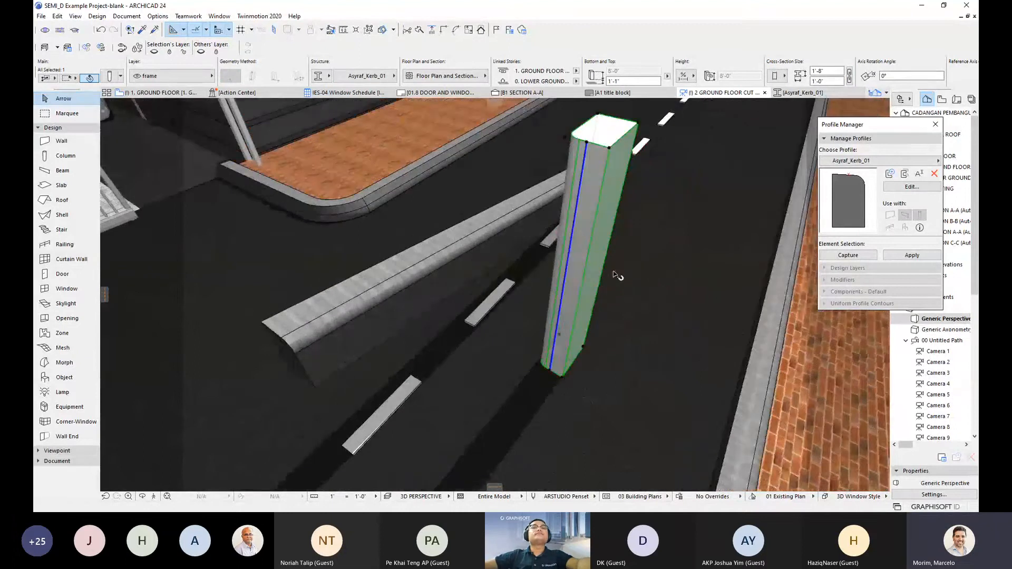
pyautogui.keyDown('shift'); pyautogui.moveTo(591, 187); pyautogui.dragTo(573, 172, button='middle'); pyautogui.keyUp('shift')
pyautogui.click(579, 148)
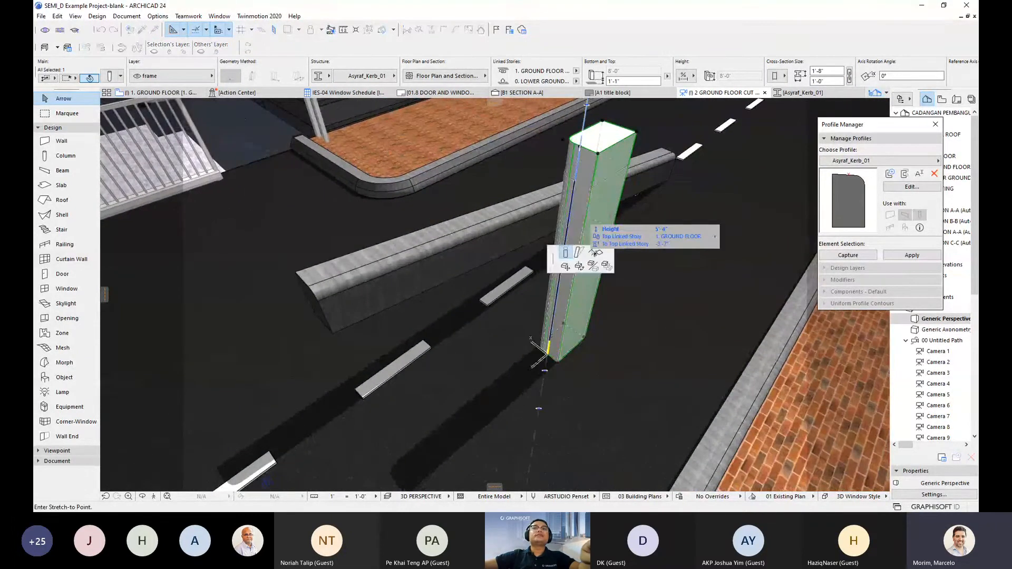
pyautogui.click(579, 253)
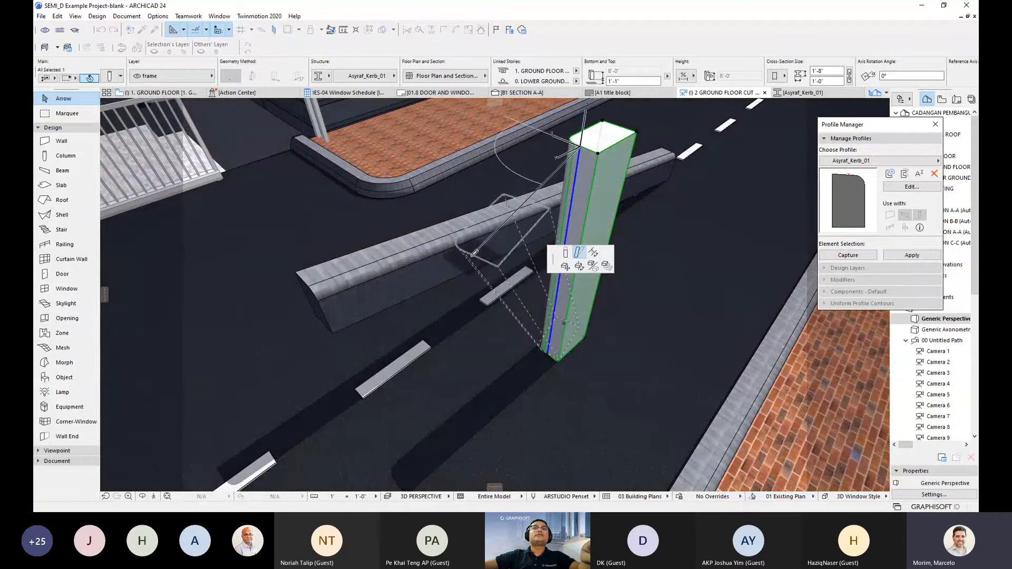
pyautogui.click(474, 253)
pyautogui.keyDown('shift'); pyautogui.moveTo(464, 339); pyautogui.dragTo(727, 308, button='middle'); pyautogui.keyUp('shift')
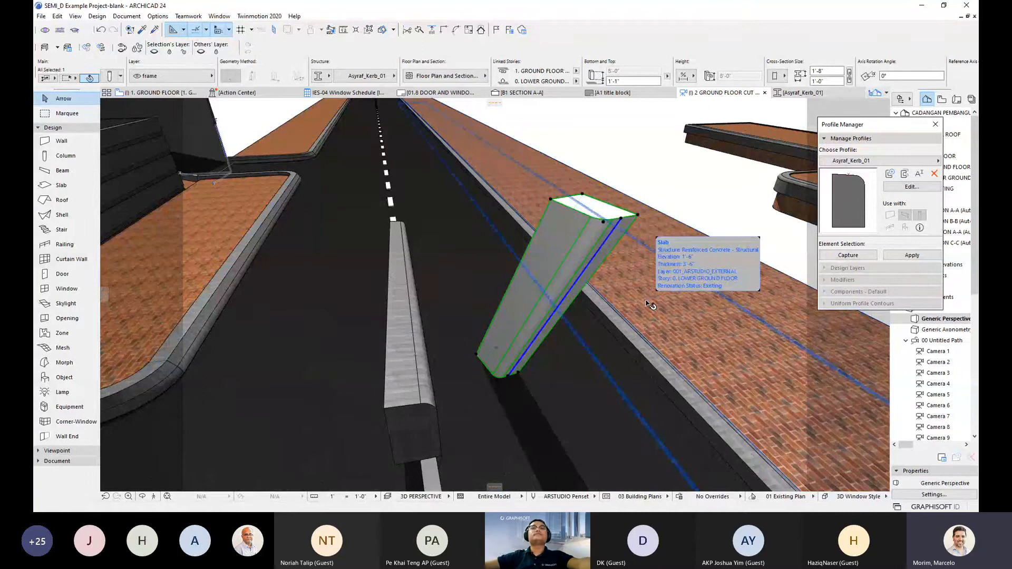
# - Delete the tilted kerb column and kerb beam together, then undo so both are restored
pyautogui.press('Escape')
pyautogui.moveTo(654, 301)
pyautogui.keyDown('shift'); pyautogui.mouseDown(button='middle')
pyautogui.moveTo(552, 300)
pyautogui.moveTo(642, 306)
pyautogui.mouseUp(button='middle'); pyautogui.keyUp('shift')
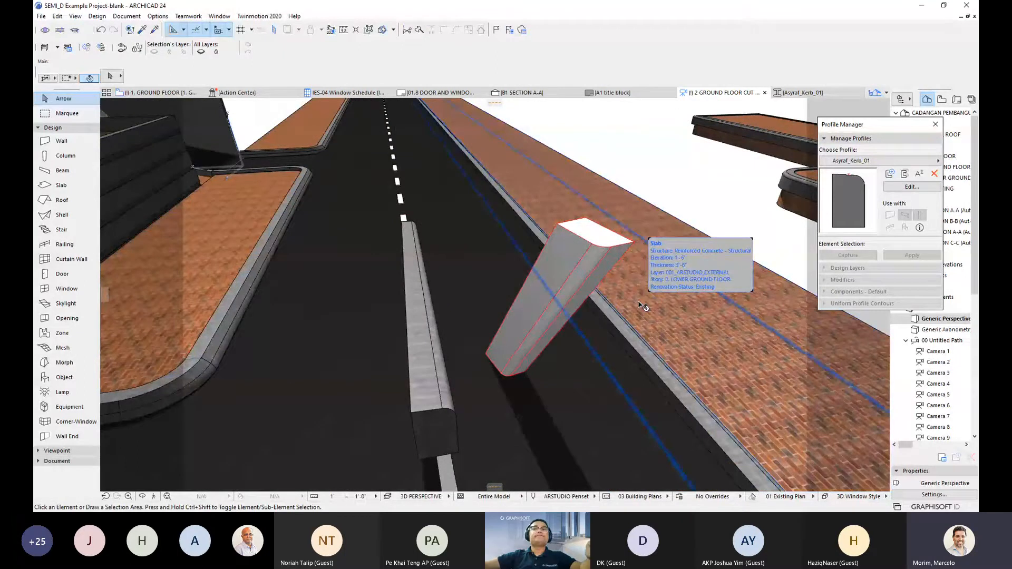
pyautogui.keyDown('shift'); pyautogui.moveTo(640, 304); pyautogui.dragTo(583, 323, button='middle'); pyautogui.keyUp('shift')
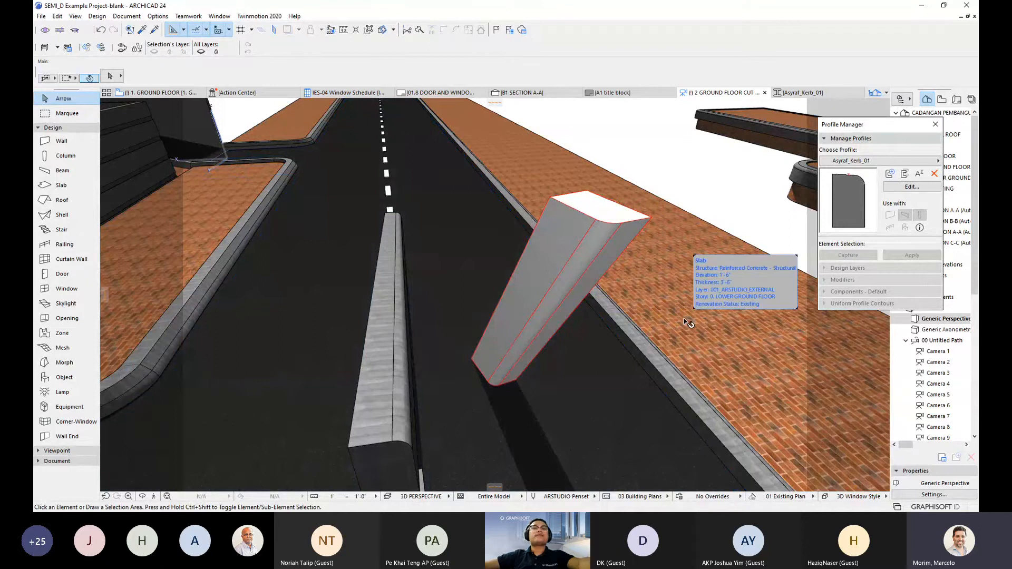
pyautogui.scroll(-5, 635, 311)
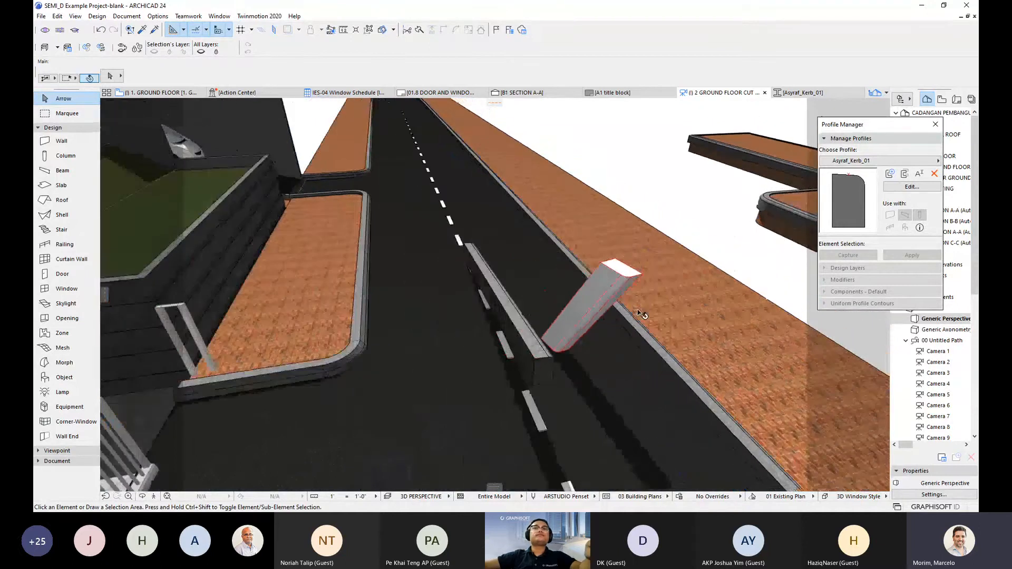
pyautogui.keyDown('shift'); pyautogui.moveTo(603, 293); pyautogui.dragTo(570, 296, button='middle'); pyautogui.keyUp('shift')
pyautogui.click(569, 296)
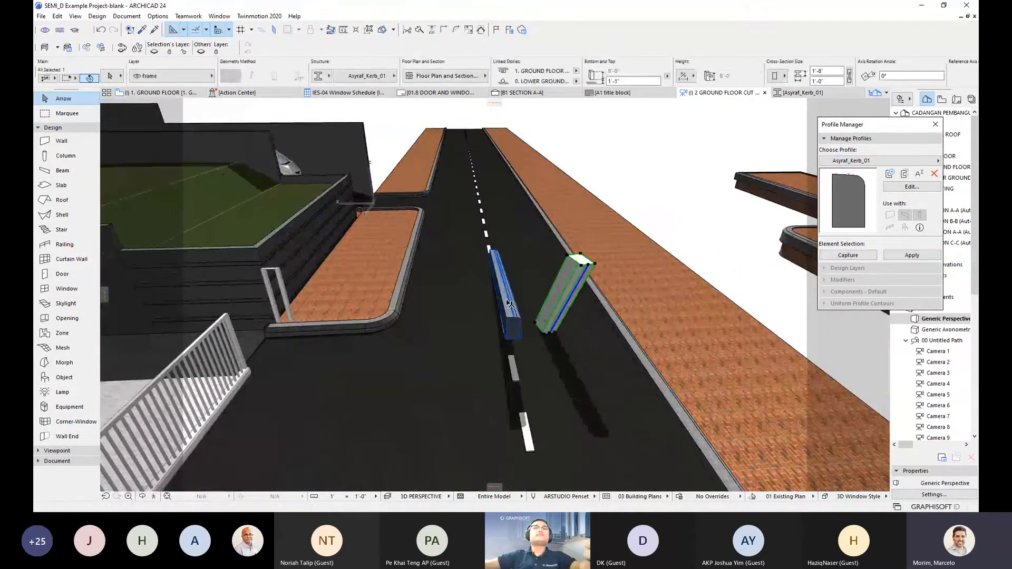
pyautogui.keyDown('shift'); pyautogui.click(509, 301); pyautogui.keyUp('shift')
pyautogui.press('Delete')
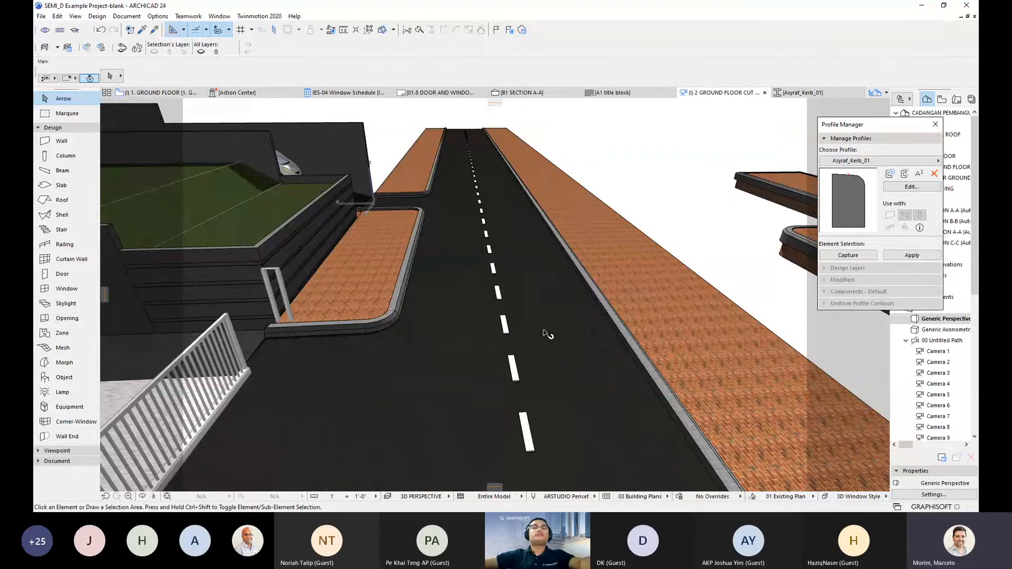
pyautogui.hotkey('ctrl', 'z')
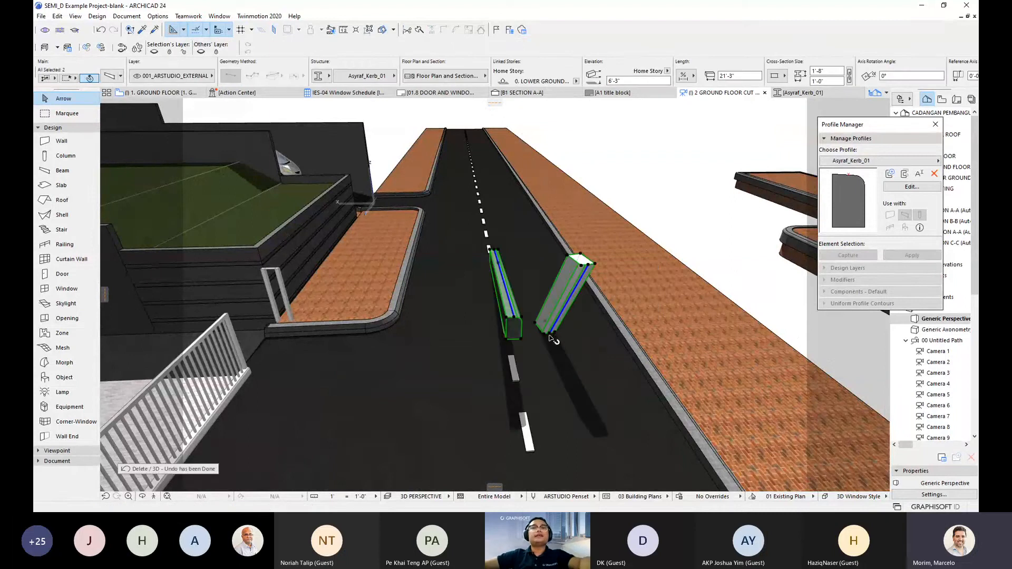
# - Reselect only the tilted kerb column and open its Column Selection Settings
pyautogui.press('Escape')
pyautogui.scroll(5, 564, 311)
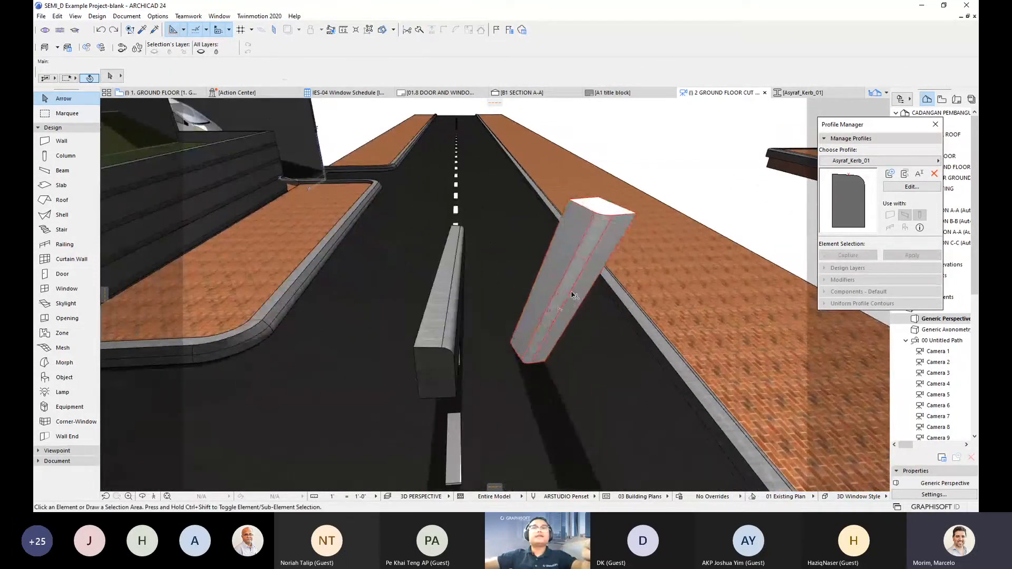
pyautogui.click(573, 295)
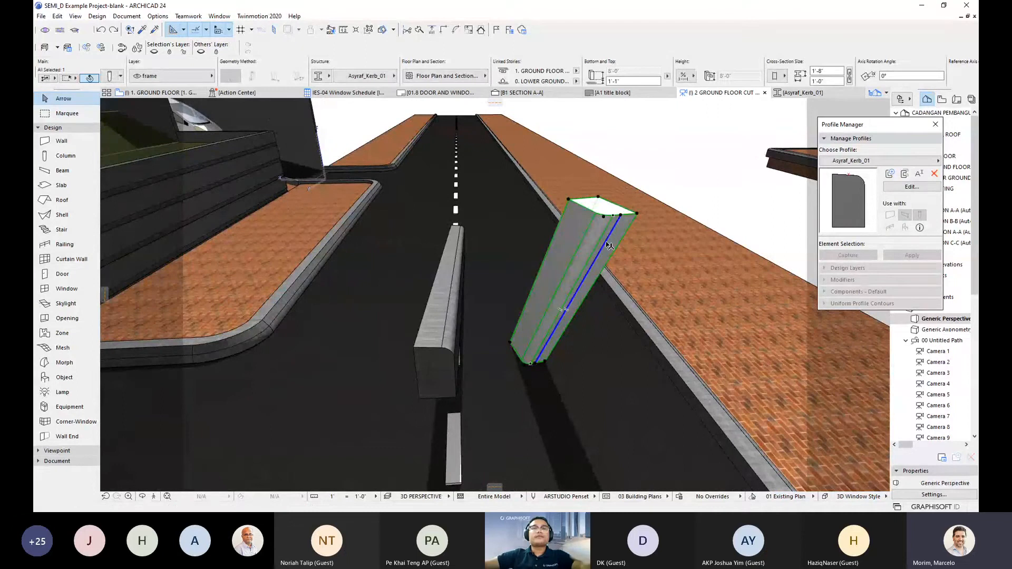
pyautogui.hotkey('ctrl', 't')
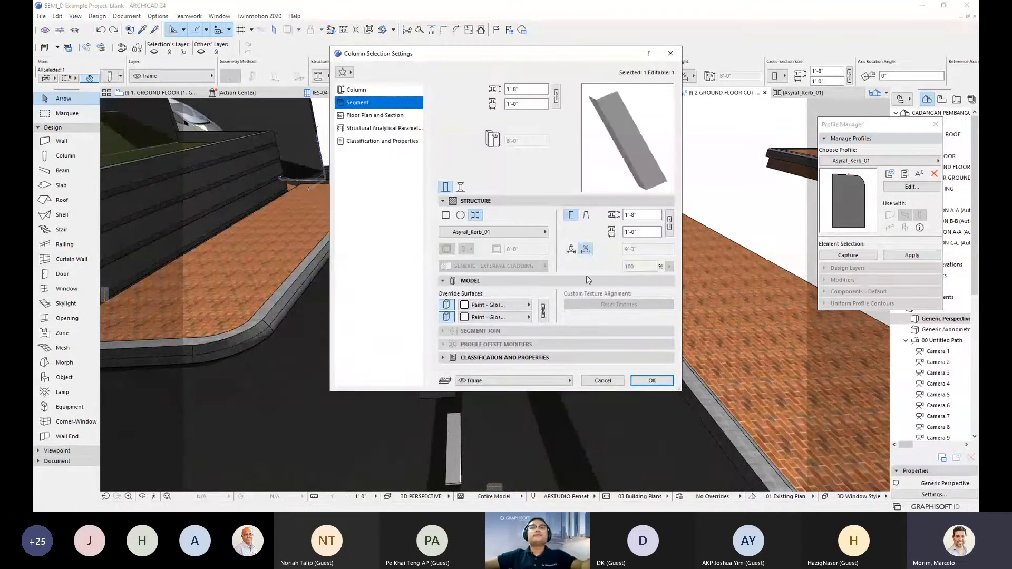
# - Try the Vertical column option in positioning settings, then close without applying it
pyautogui.click(358, 90)
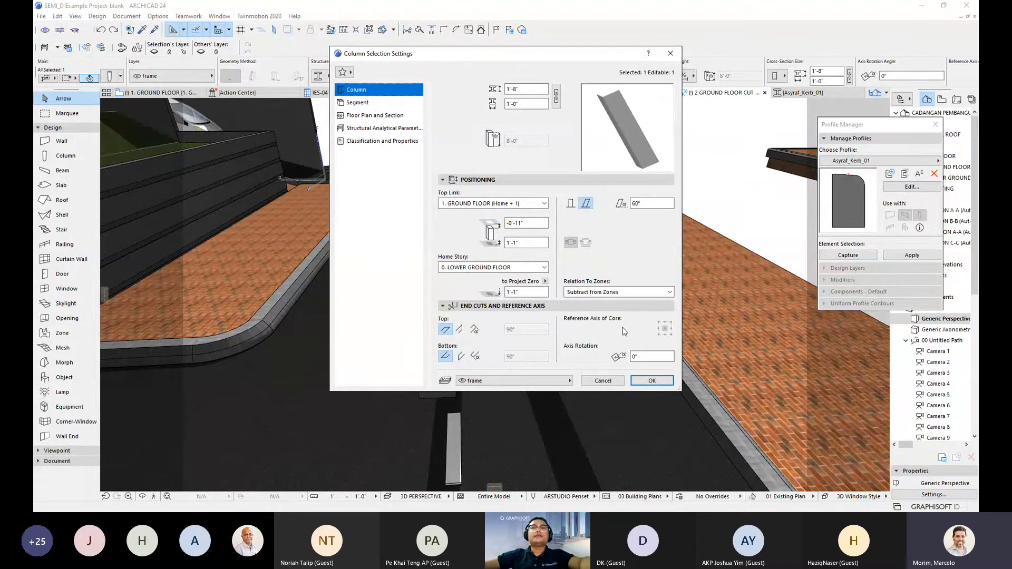
pyautogui.click(570, 203)
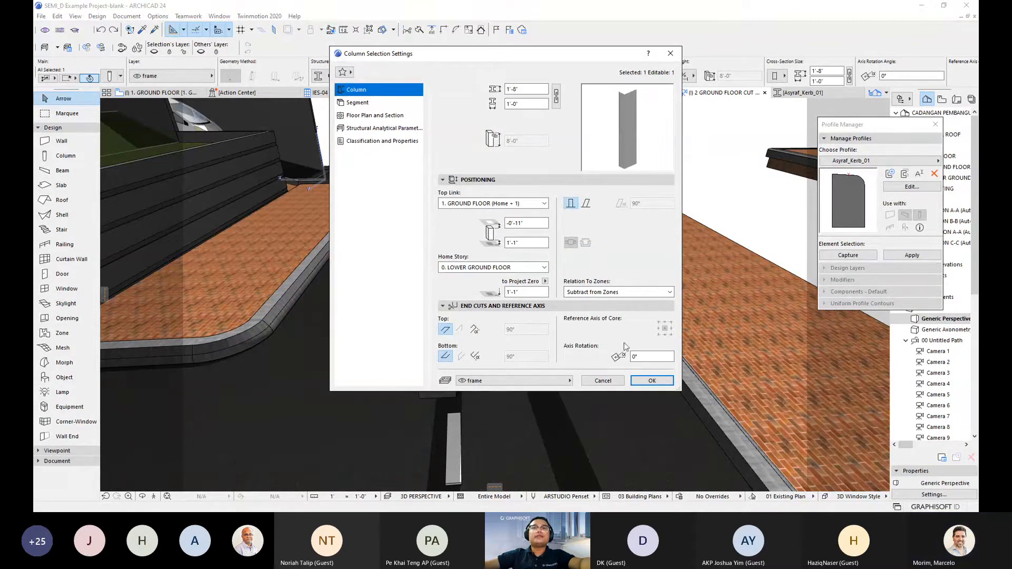
pyautogui.press('Return')
pyautogui.press('Escape')
# - Reselect the kerb column, reopen and close its settings, then open Asyraf_Kerb_01 for editing
pyautogui.click(559, 328)
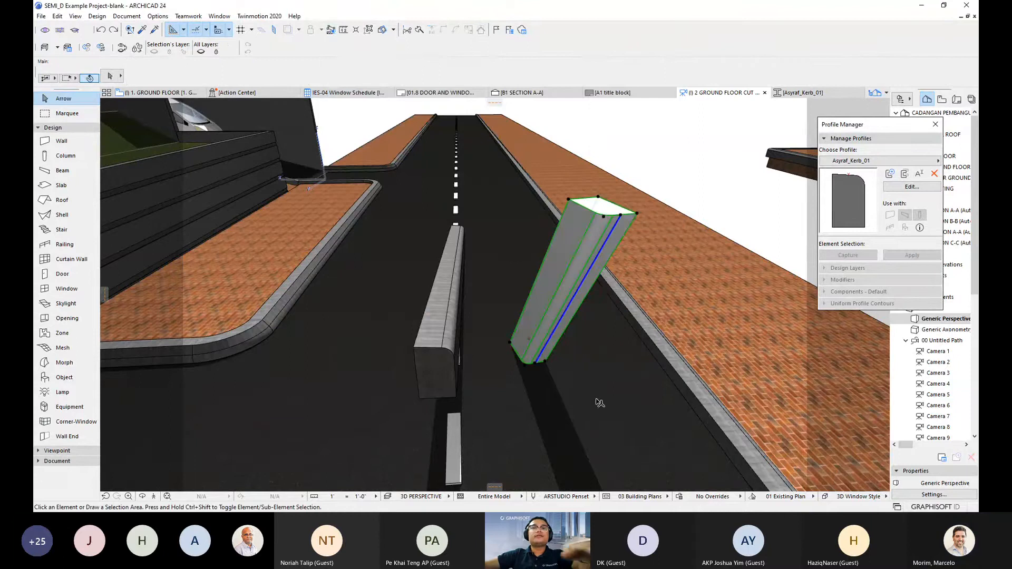
pyautogui.hotkey('ctrl', 't')
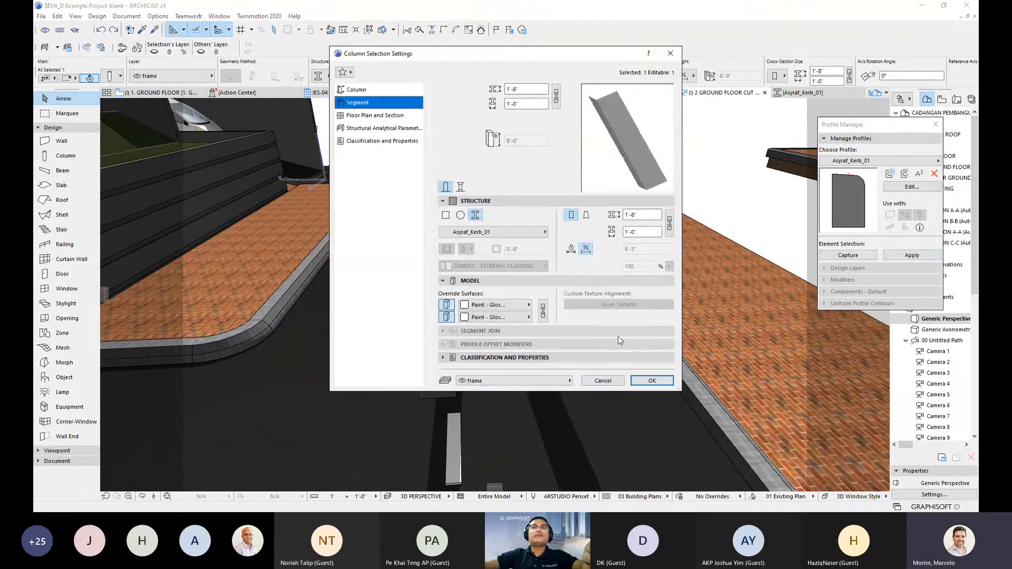
pyautogui.press('Return')
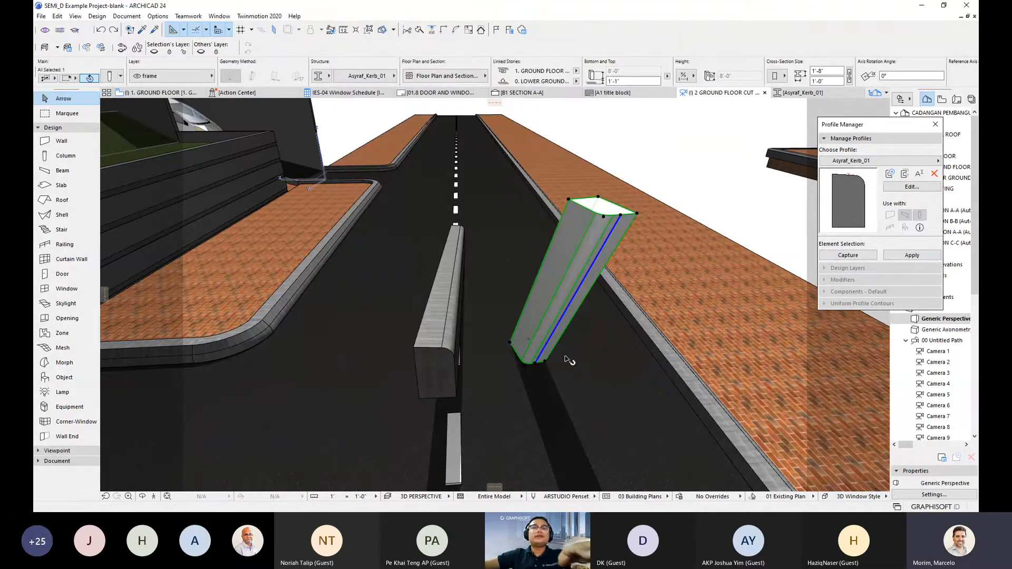
pyautogui.doubleClick(849, 220)
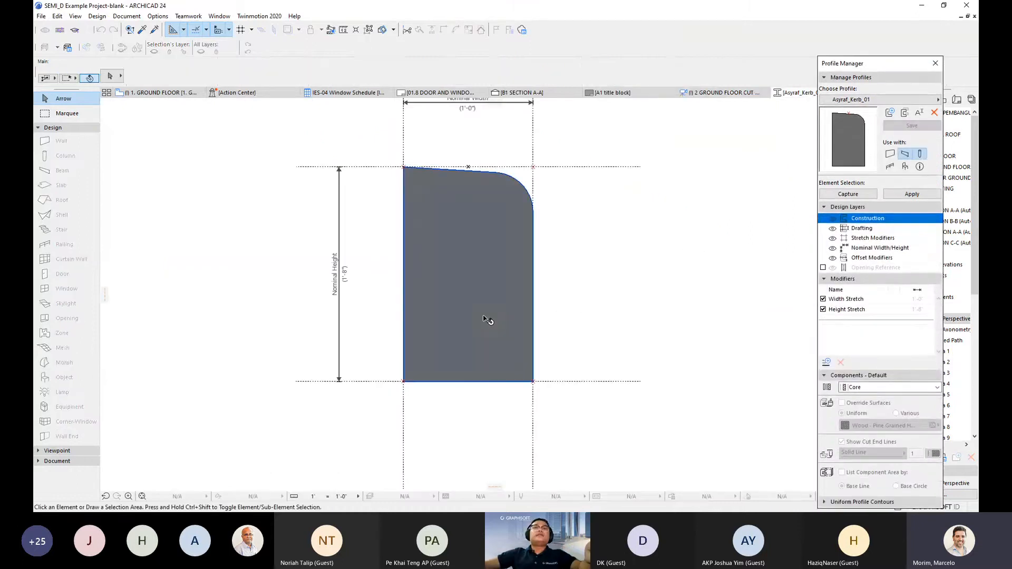
# - Select the profile fill, trial-drag it, then undo that move
pyautogui.scroll(-3, 536, 294)
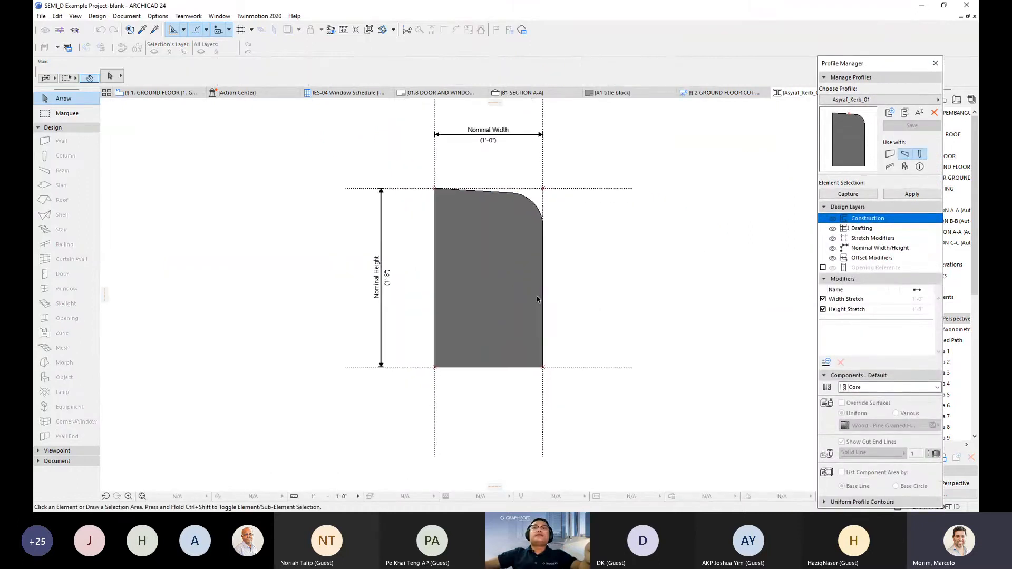
pyautogui.click(497, 301)
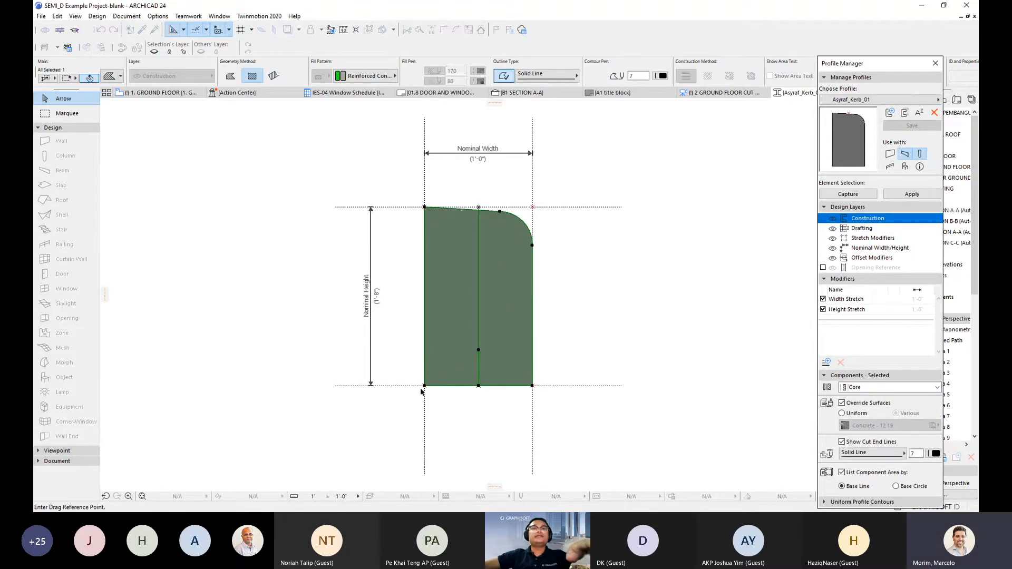
pyautogui.moveTo(425, 386); pyautogui.dragTo(480, 208)
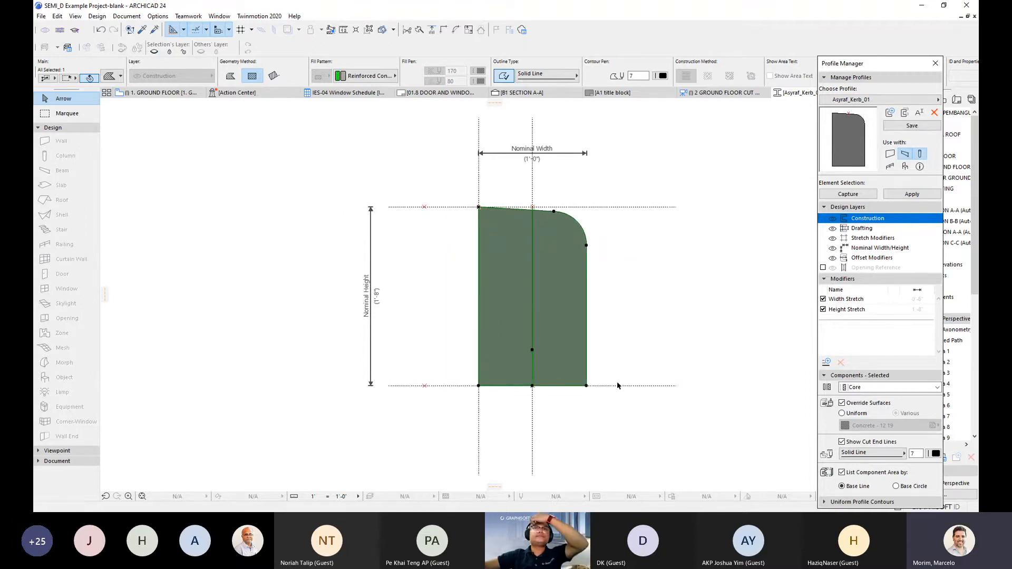
pyautogui.hotkey('ctrl', 'z')
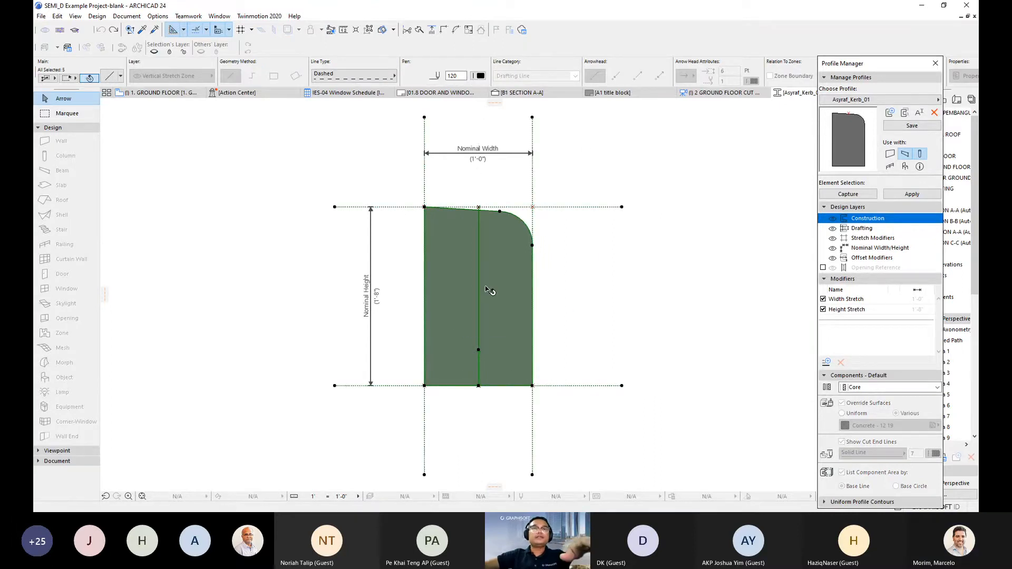
# - Move the Asyraf_Kerb_01 shape upward from its bottom-left corner and apply the profile
pyautogui.hotkey('ctrl', 'd')
pyautogui.click(425, 387)
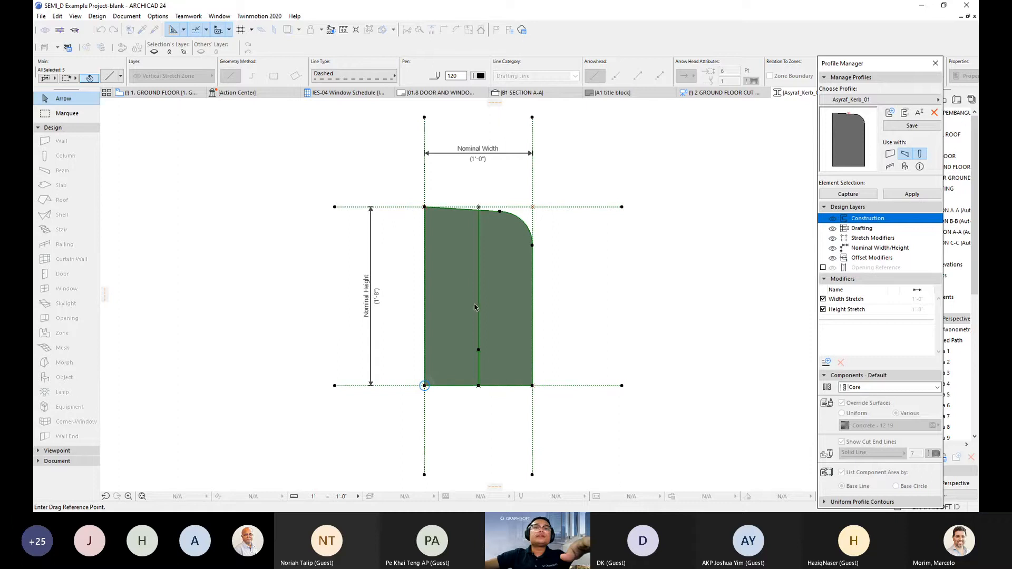
pyautogui.click(425, 385)
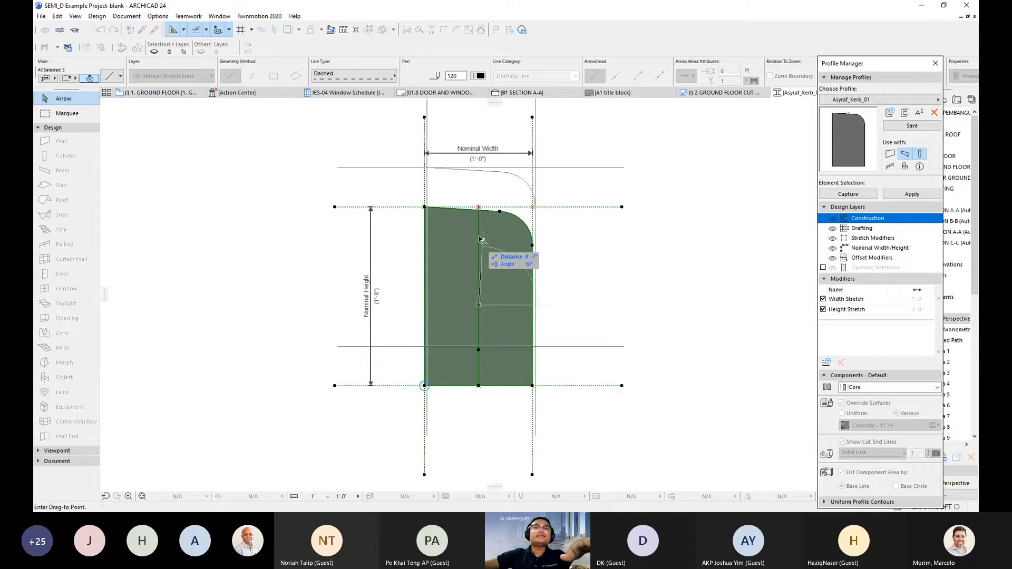
pyautogui.click(479, 207)
pyautogui.moveTo(491, 274); pyautogui.dragTo(491, 349, button='middle')
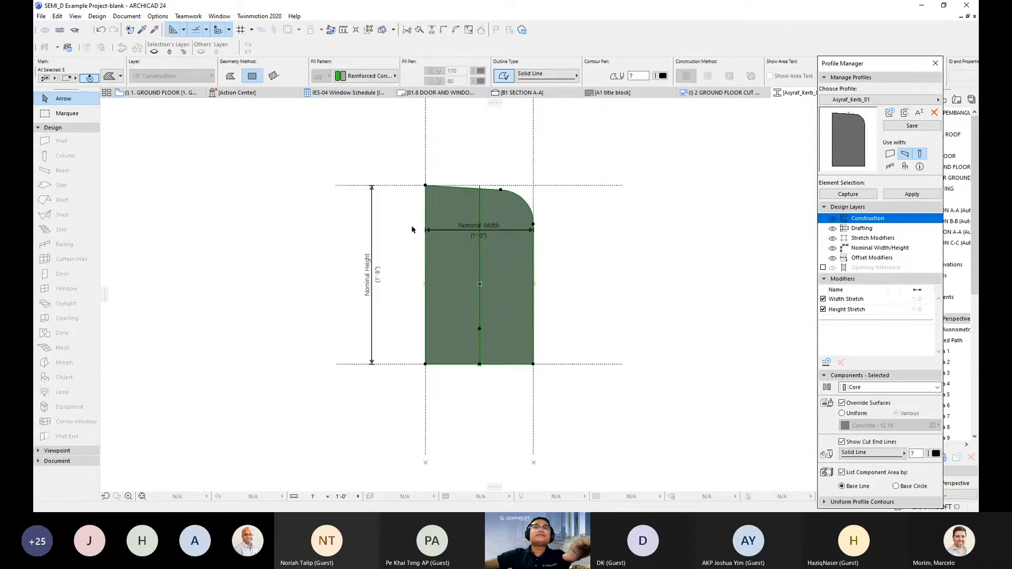
pyautogui.click(912, 194)
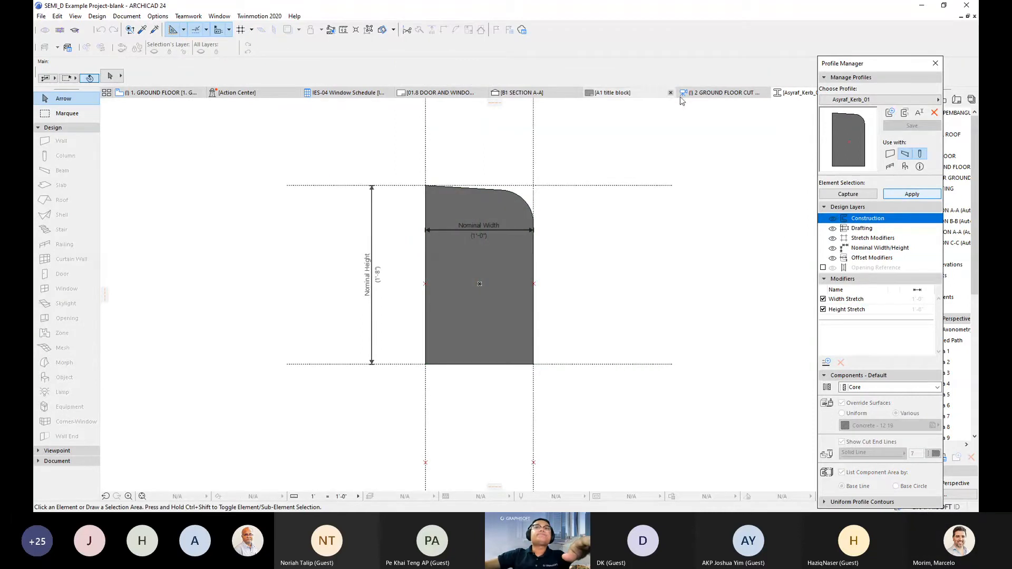
# - Orbit the 3D view around the updated kerb column, then reopen Asyraf_Kerb_01 for editing
pyautogui.click(710, 93)
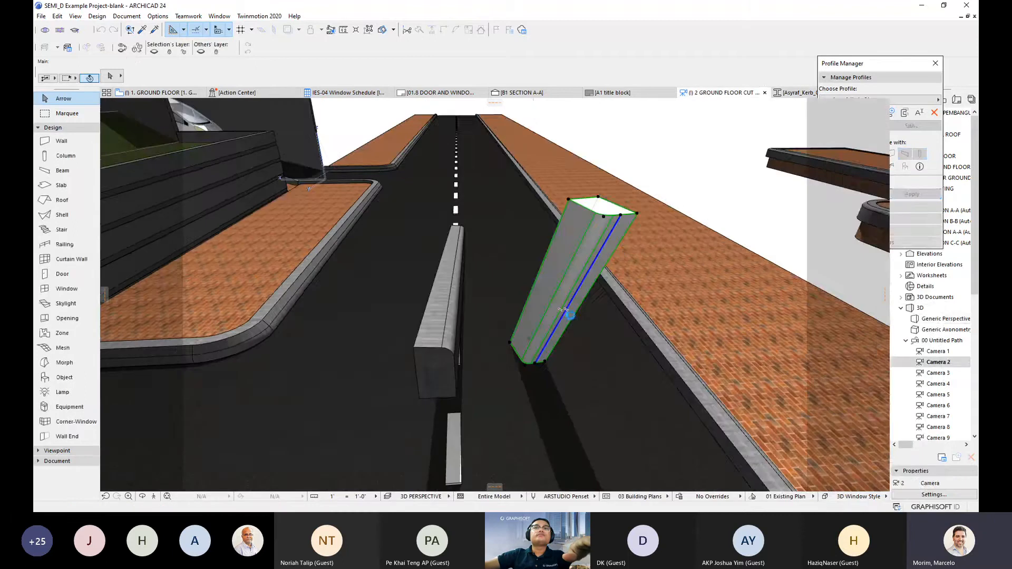
pyautogui.keyDown('shift'); pyautogui.moveTo(569, 322); pyautogui.dragTo(565, 337, button='middle'); pyautogui.keyUp('shift')
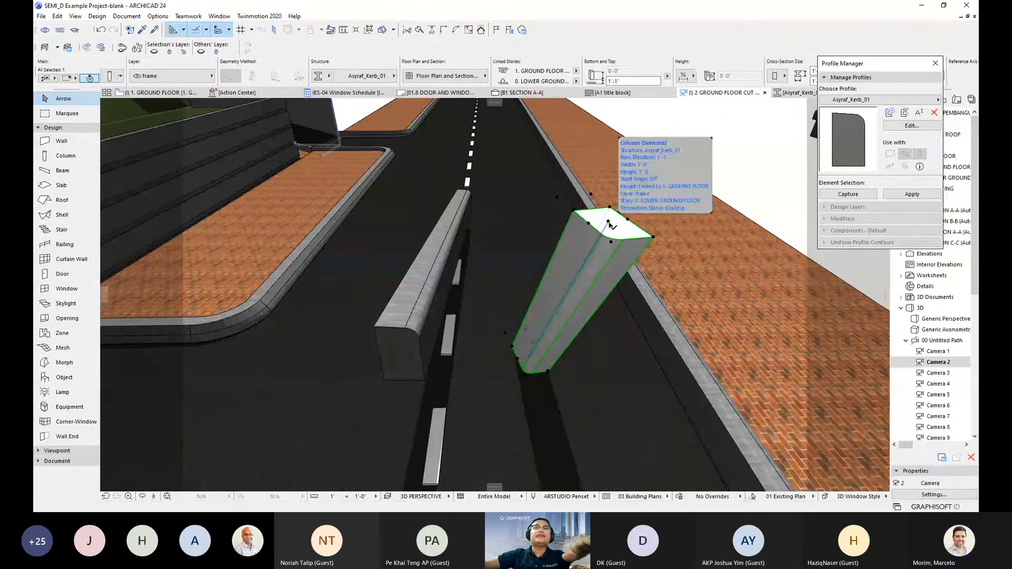
pyautogui.keyDown('shift'); pyautogui.moveTo(610, 225); pyautogui.dragTo(567, 321, button='middle'); pyautogui.keyUp('shift')
pyautogui.keyDown('shift'); pyautogui.moveTo(509, 372); pyautogui.dragTo(607, 380, button='middle'); pyautogui.keyUp('shift')
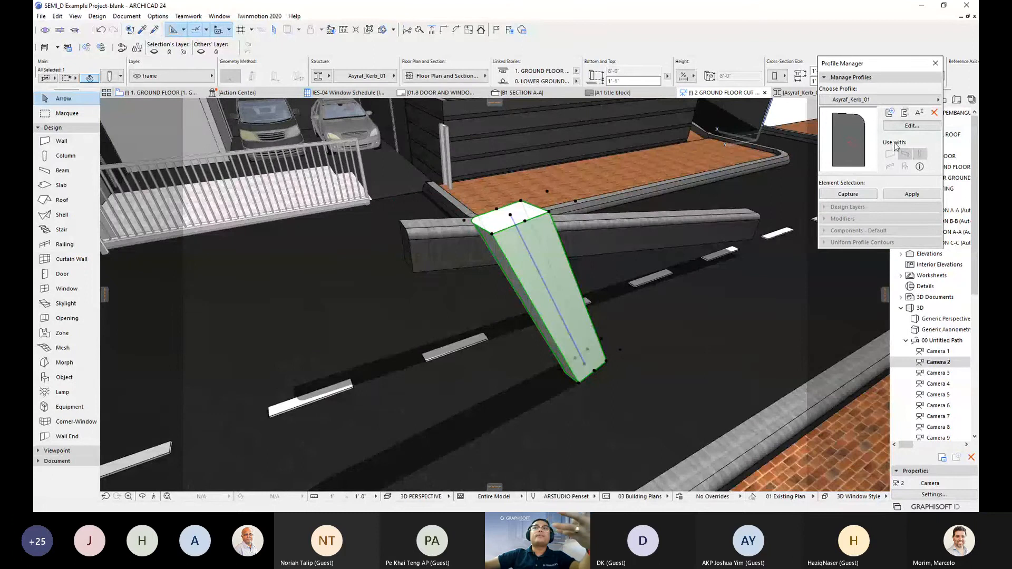
pyautogui.click(912, 125)
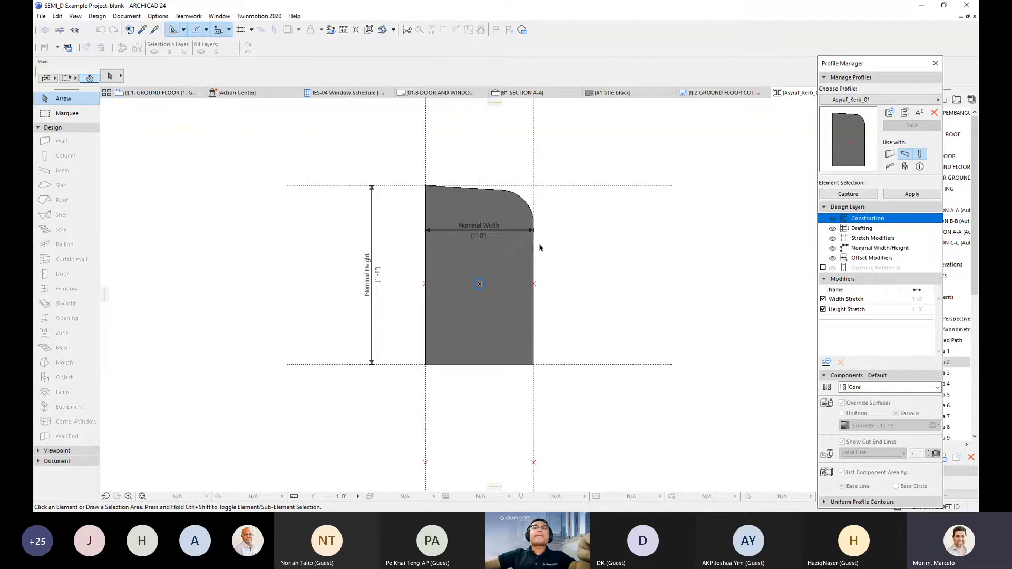
# - Place a hotspot at the centre of the Asyraf_Kerb_01 profile with the Hotspot tool
pyautogui.scroll(1, 498, 302)
pyautogui.click(498, 302)
pyautogui.scroll(1, 498, 302)
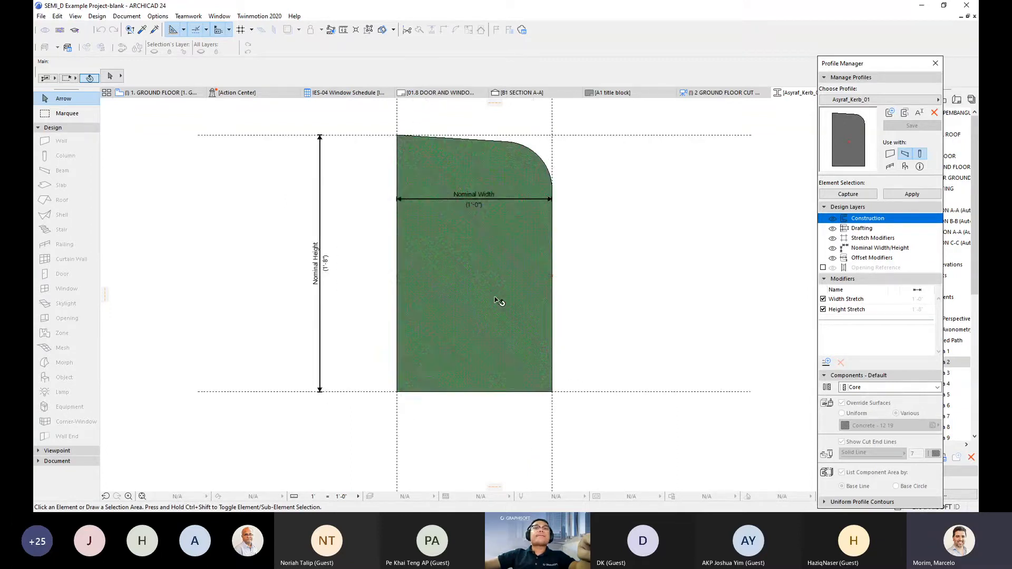
pyautogui.click(53, 127)
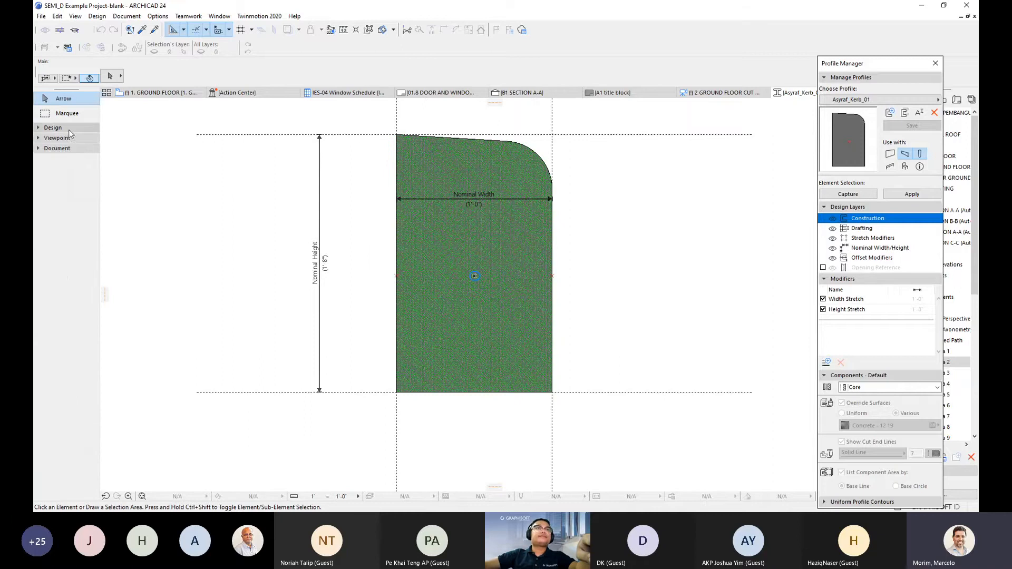
pyautogui.click(56, 148)
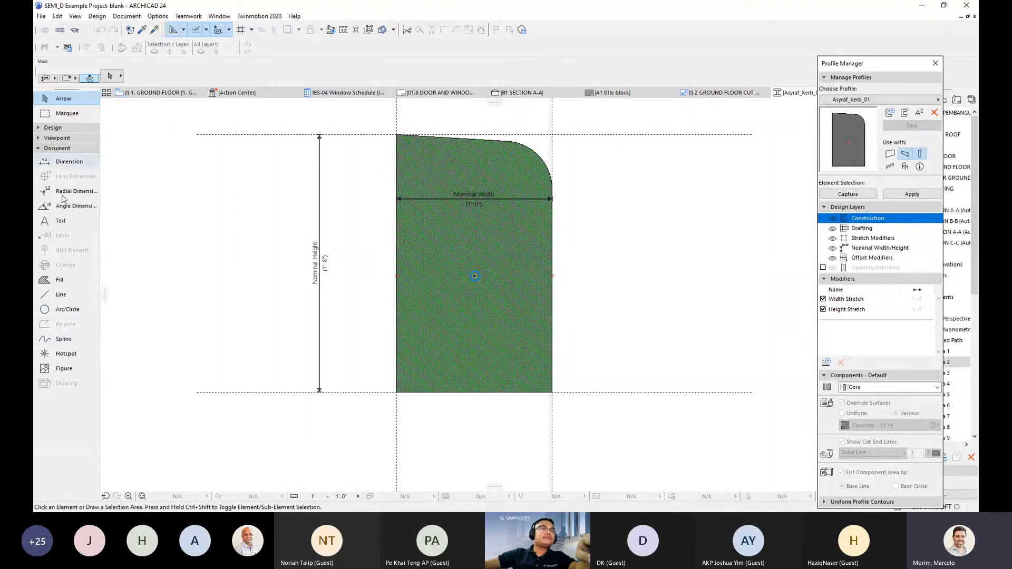
pyautogui.click(64, 354)
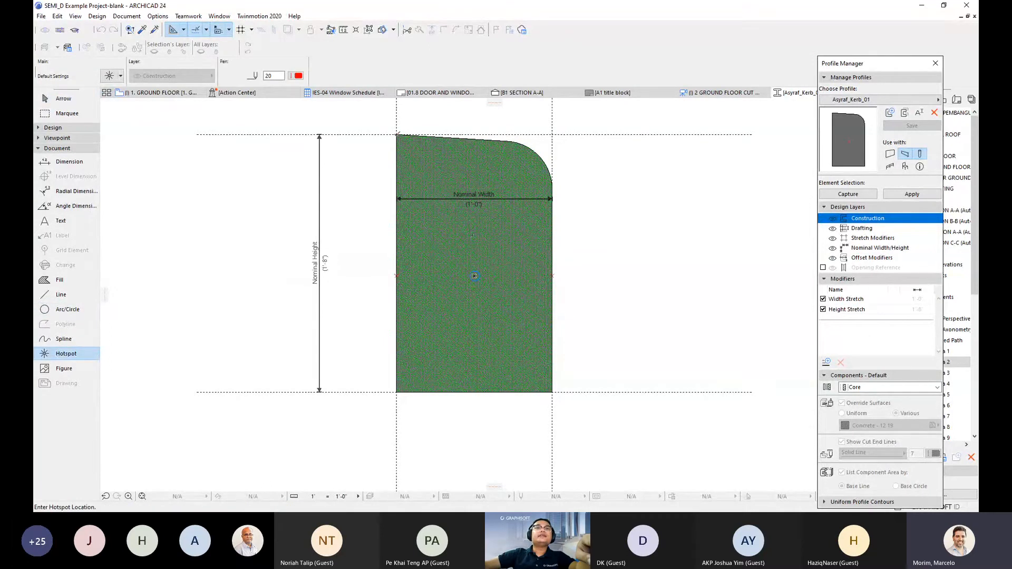
pyautogui.click(475, 275)
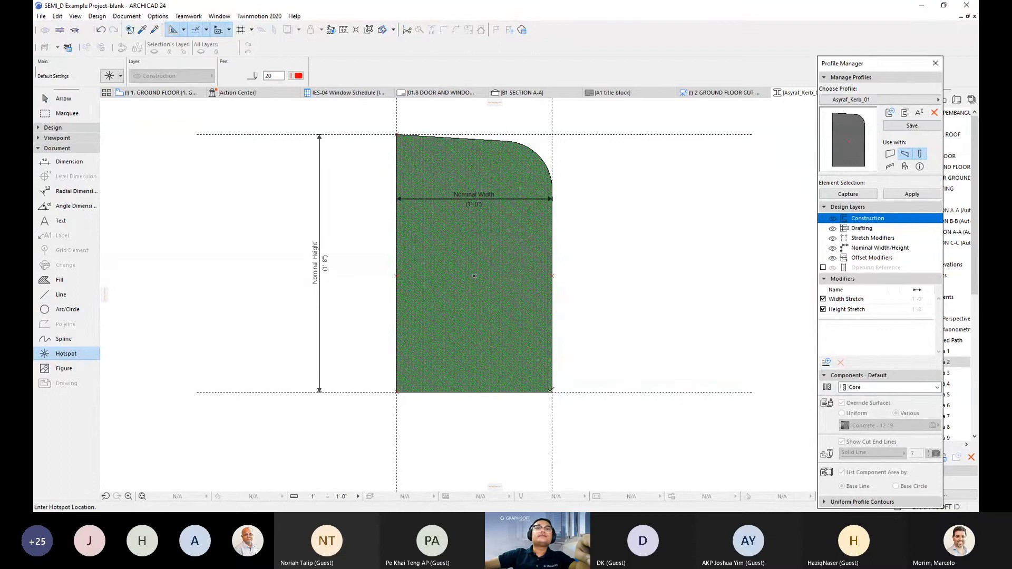
# - Save the Asyraf_Kerb_01 profile and apply it to the kerb column
pyautogui.scroll(3, 554, 178)
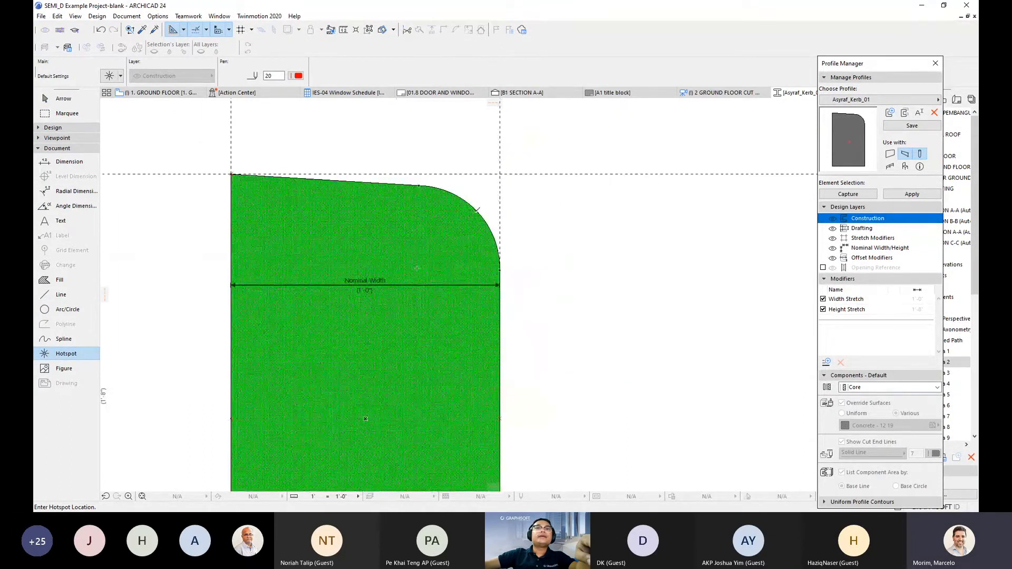
pyautogui.scroll(-4, 461, 305)
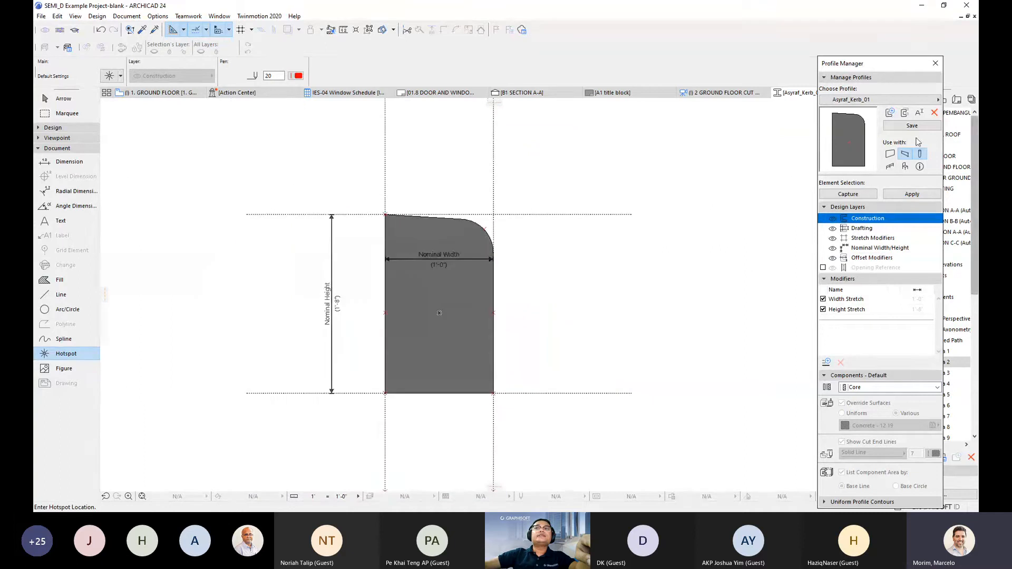
pyautogui.click(921, 130)
pyautogui.click(896, 195)
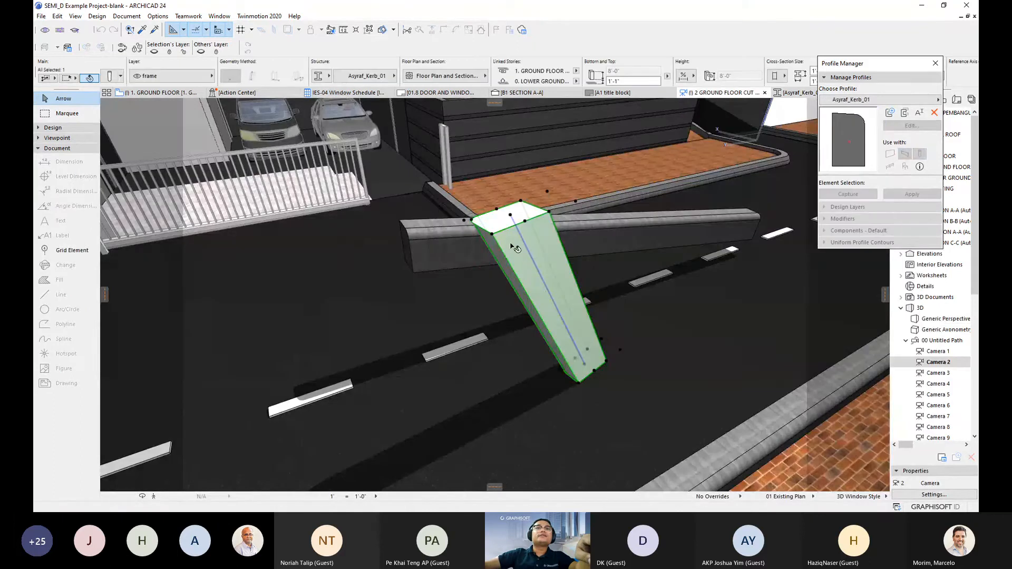
# - Select the kerb column and cancel the accidental move and edit attempts on it
pyautogui.scroll(2, 471, 216)
pyautogui.keyDown('shift'); pyautogui.moveTo(470, 216); pyautogui.dragTo(484, 257, button='middle'); pyautogui.keyUp('shift')
pyautogui.press('Escape')
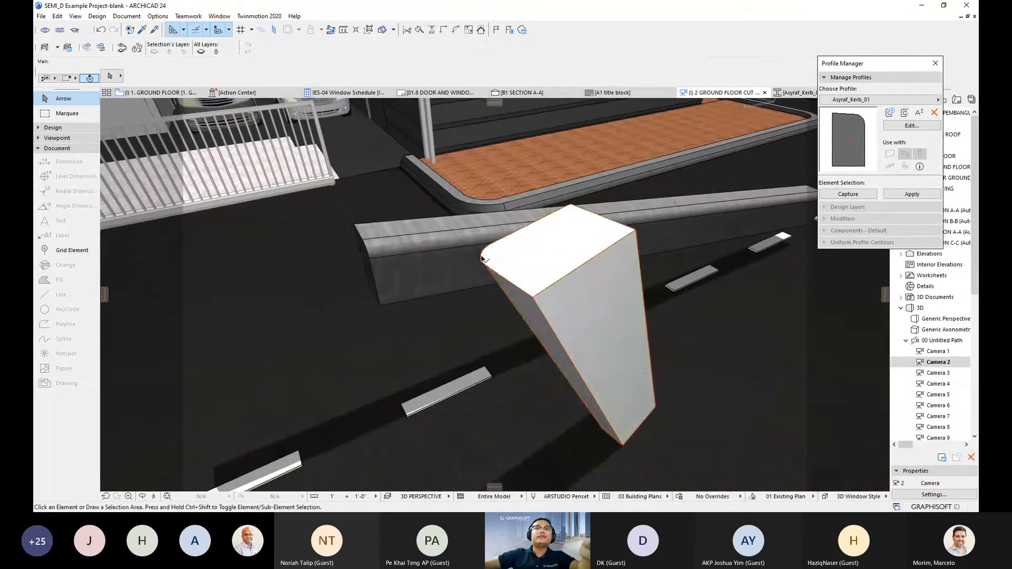
pyautogui.click(484, 258)
pyautogui.click(484, 258)
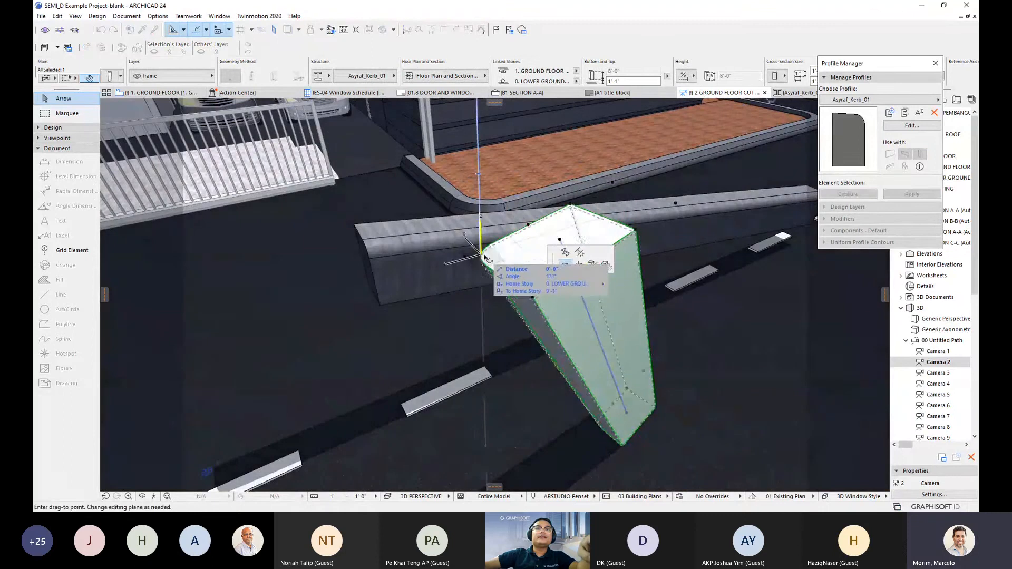
pyautogui.press('Escape')
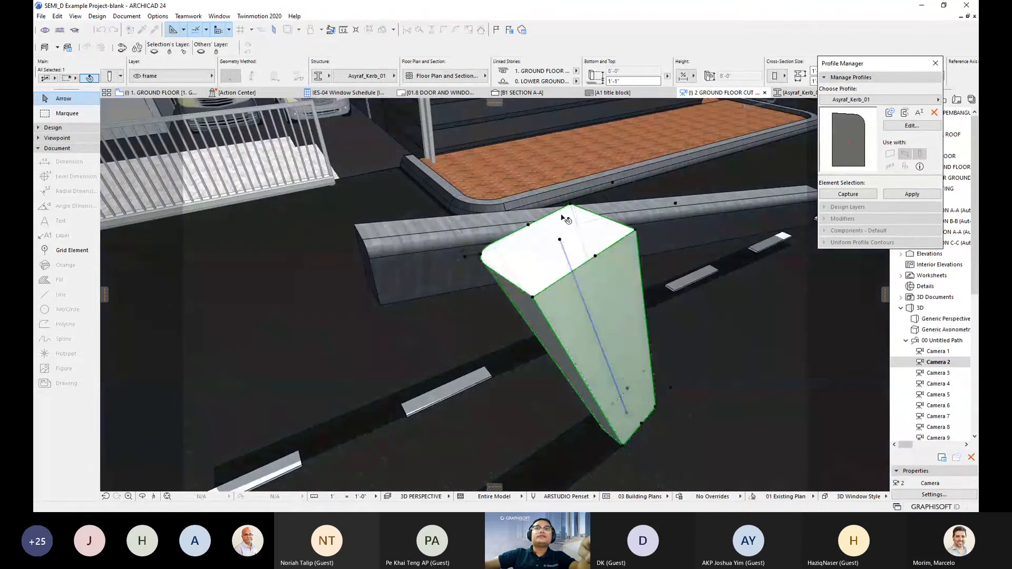
pyautogui.click(570, 205)
pyautogui.press('Escape')
# - Orbit around the kerb column, deselect it, and swing to an overhead view of the house
pyautogui.scroll(-1, 600, 295)
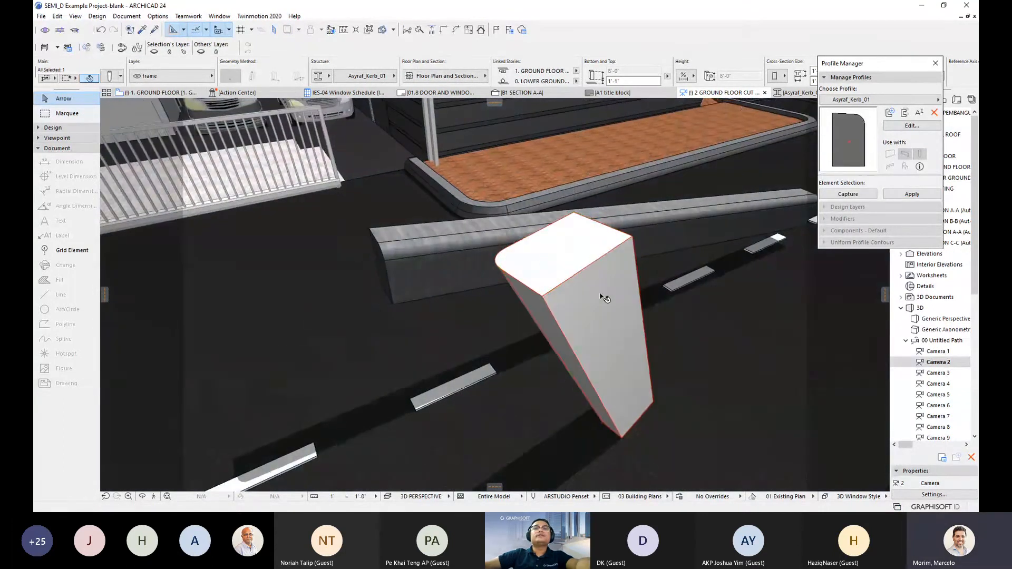
pyautogui.keyDown('shift'); pyautogui.moveTo(601, 294); pyautogui.dragTo(587, 275, button='middle'); pyautogui.keyUp('shift')
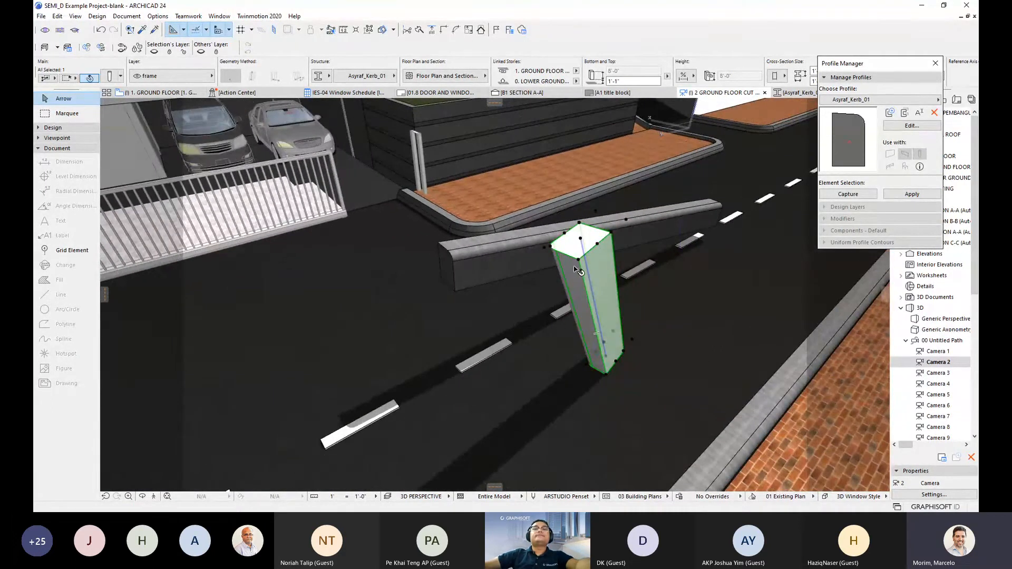
pyautogui.keyDown('shift'); pyautogui.moveTo(589, 293); pyautogui.dragTo(557, 317, button='middle'); pyautogui.keyUp('shift')
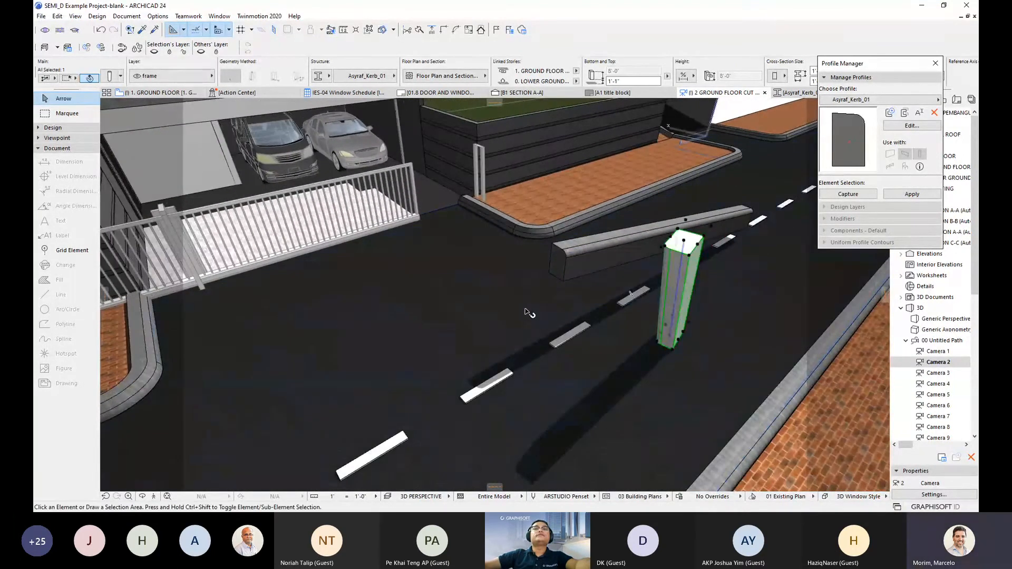
pyautogui.press('Escape')
pyautogui.keyDown('shift'); pyautogui.moveTo(473, 280); pyautogui.dragTo(601, 179, button='middle'); pyautogui.keyUp('shift')
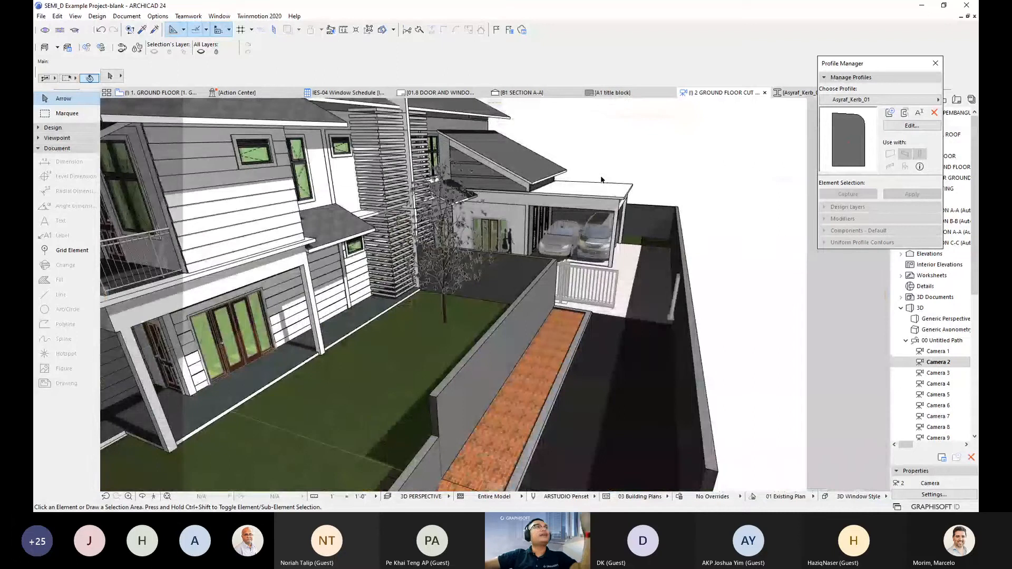
# - Go from 3D to the Ground Floor, then the 1st Floor plan, framing the void and flat roof
pyautogui.scroll(3, 601, 180)
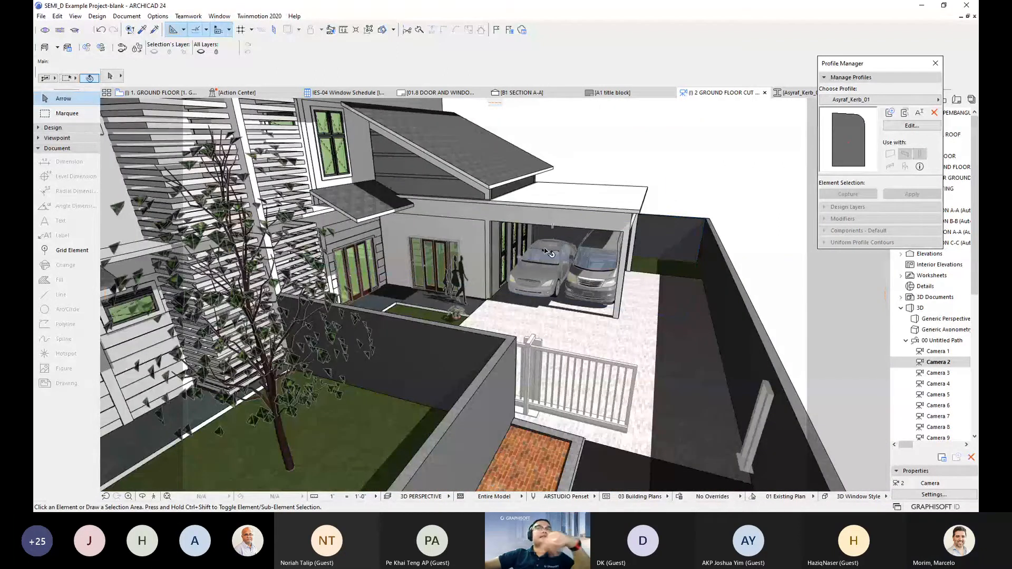
pyautogui.moveTo(547, 250)
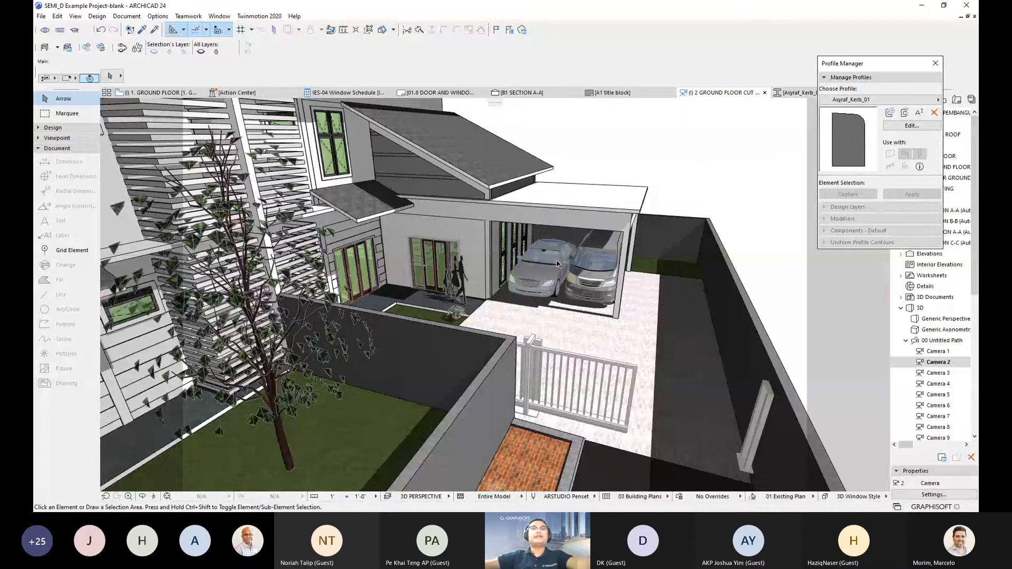
pyautogui.press('F2')
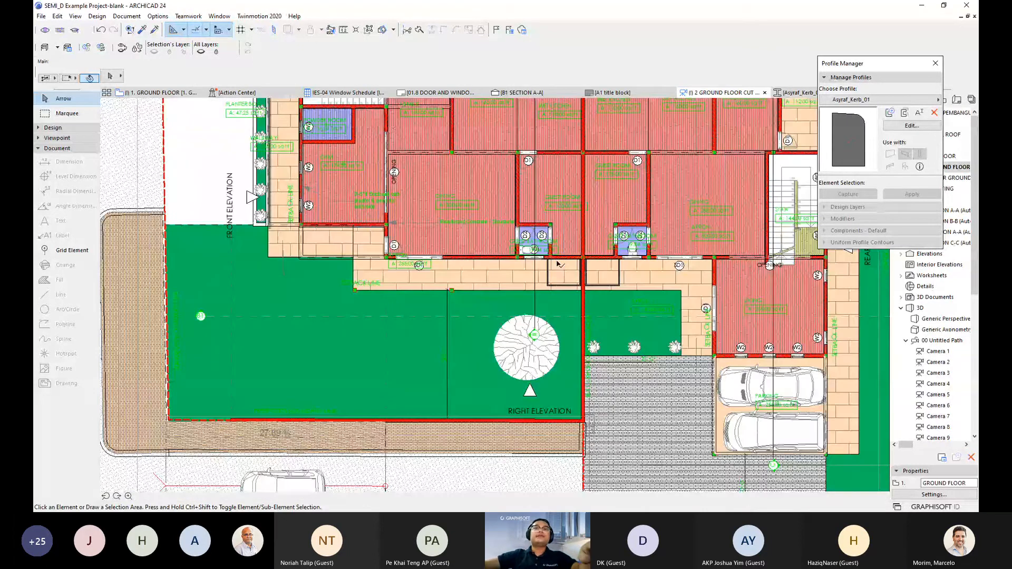
pyautogui.hotkey('ctrl', 'Up')
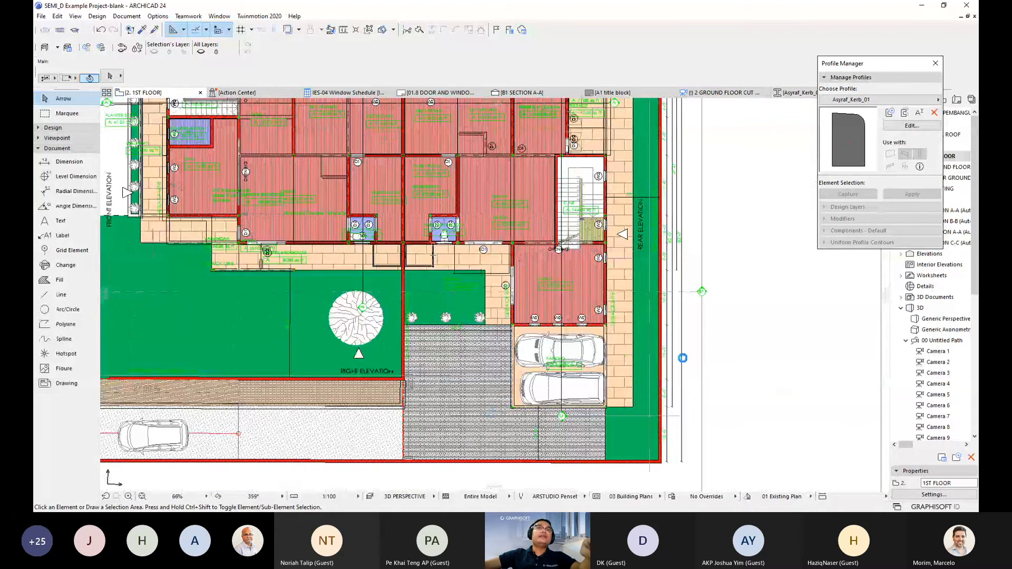
pyautogui.scroll(3, 612, 396)
pyautogui.moveTo(441, 270); pyautogui.dragTo(435, 324, button='middle')
pyautogui.scroll(-1, 414, 309)
pyautogui.scroll(-1, 373, 238)
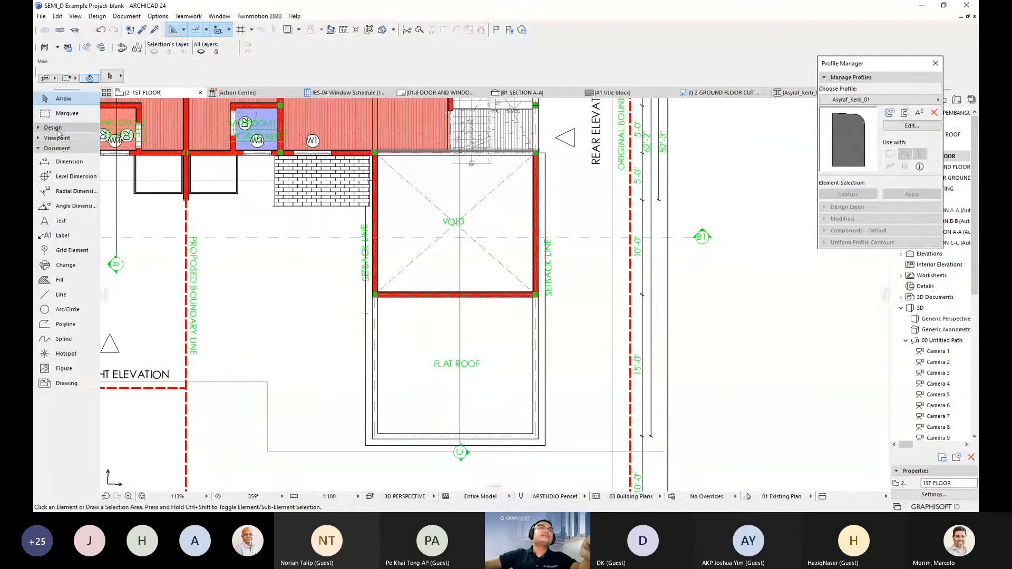
# - Activate the Beam tool with the Polyline geometry method
pyautogui.click(52, 128)
pyautogui.click(62, 171)
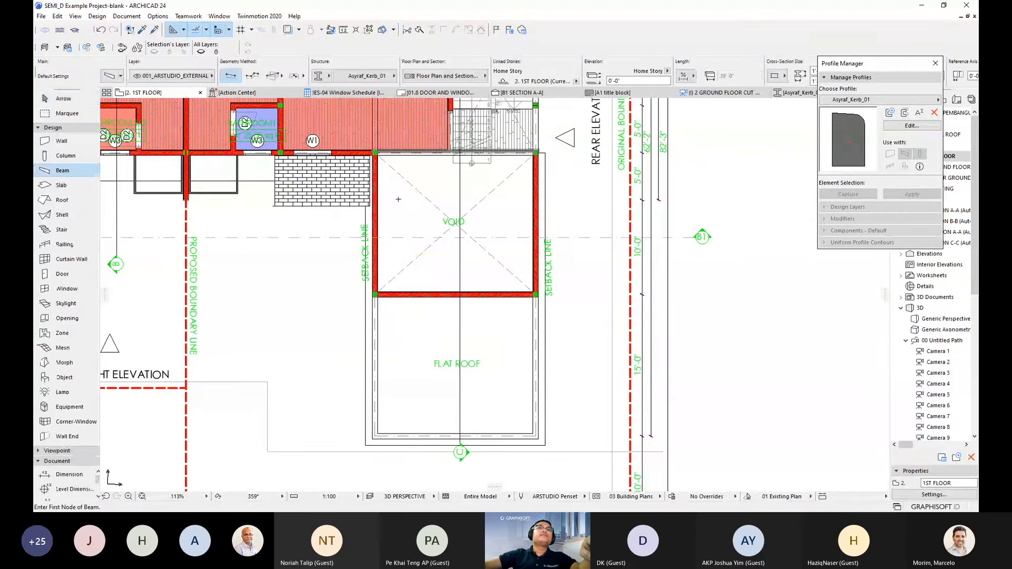
pyautogui.moveTo(398, 199); pyautogui.dragTo(395, 183, button='middle')
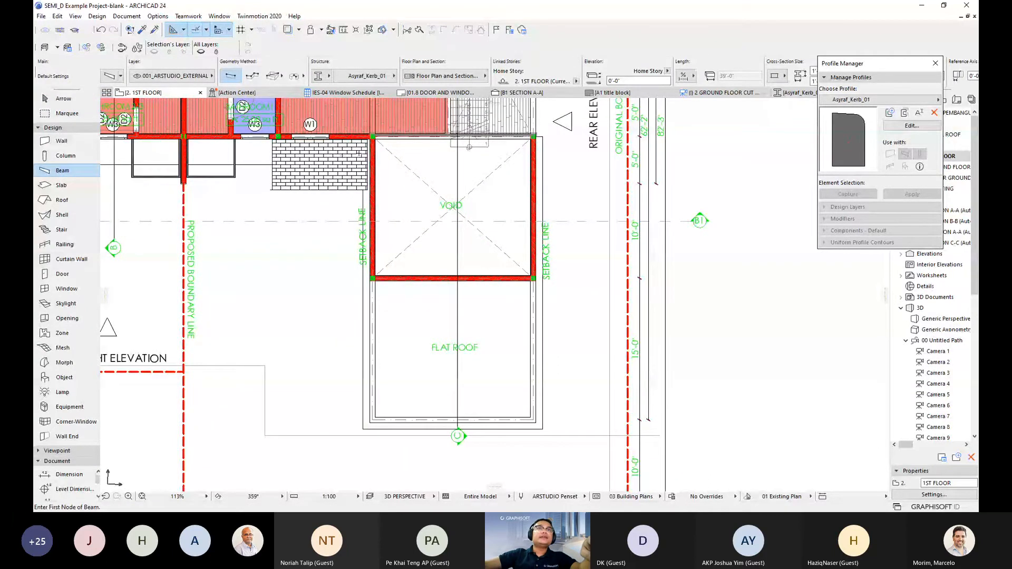
pyautogui.scroll(3, 362, 162)
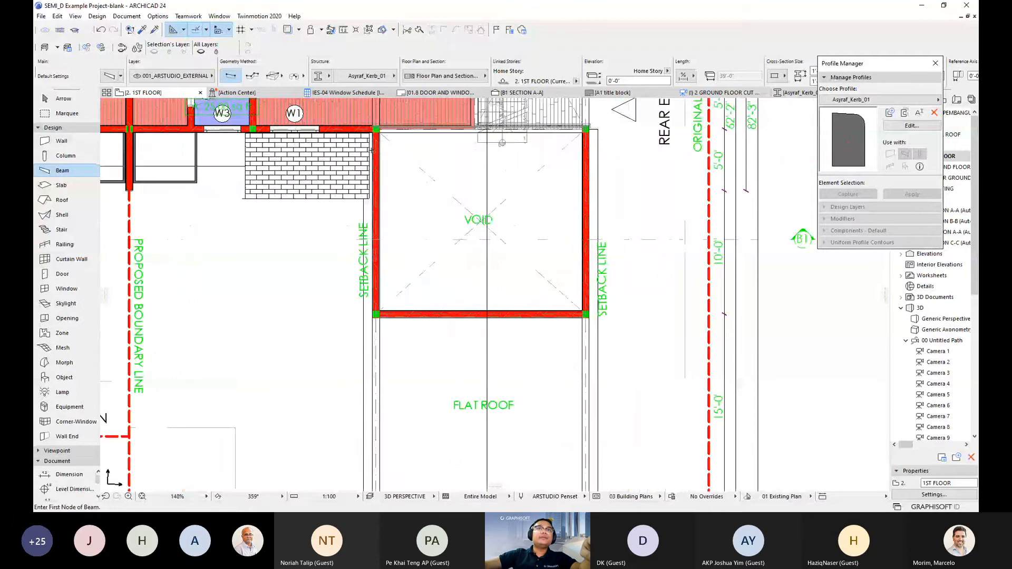
pyautogui.scroll(1, 371, 150)
pyautogui.scroll(10, 379, 142)
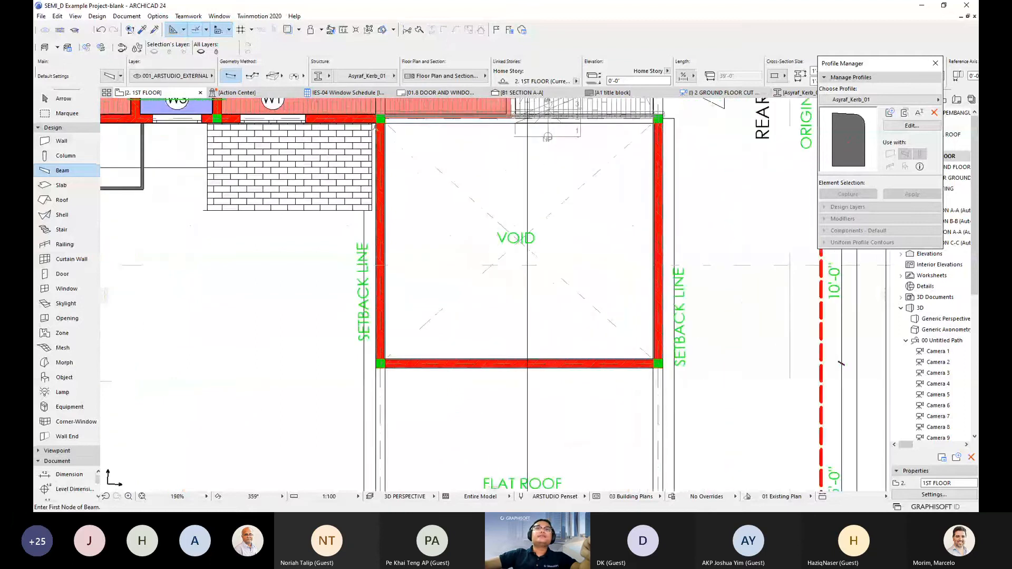
pyautogui.click(253, 76)
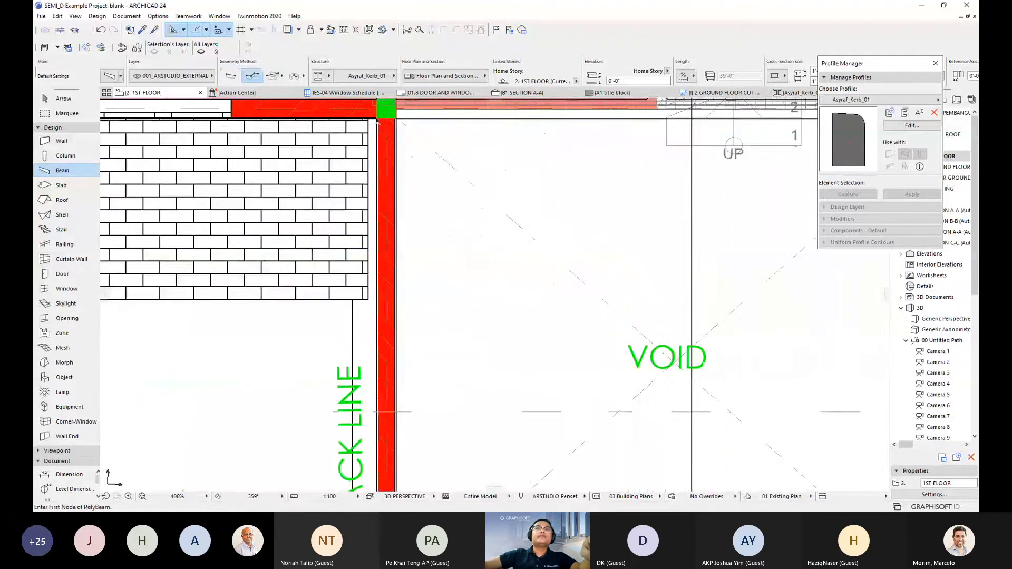
pyautogui.scroll(10, 378, 122)
pyautogui.scroll(4, 377, 122)
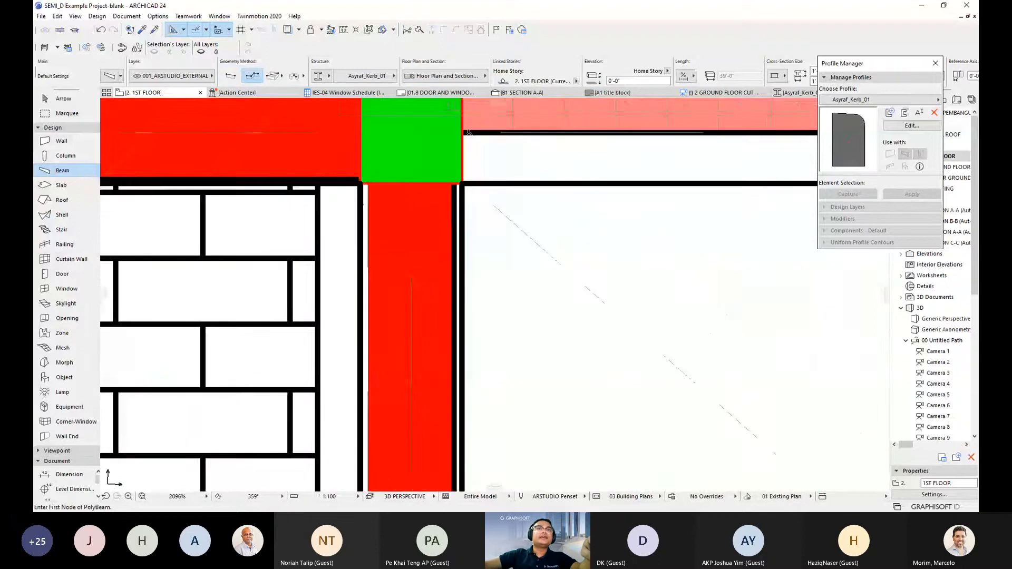
pyautogui.scroll(-10, 522, 202)
pyautogui.scroll(-14, 536, 195)
# - Toggle true line weight display on the plan
pyautogui.rightClick(620, 227)
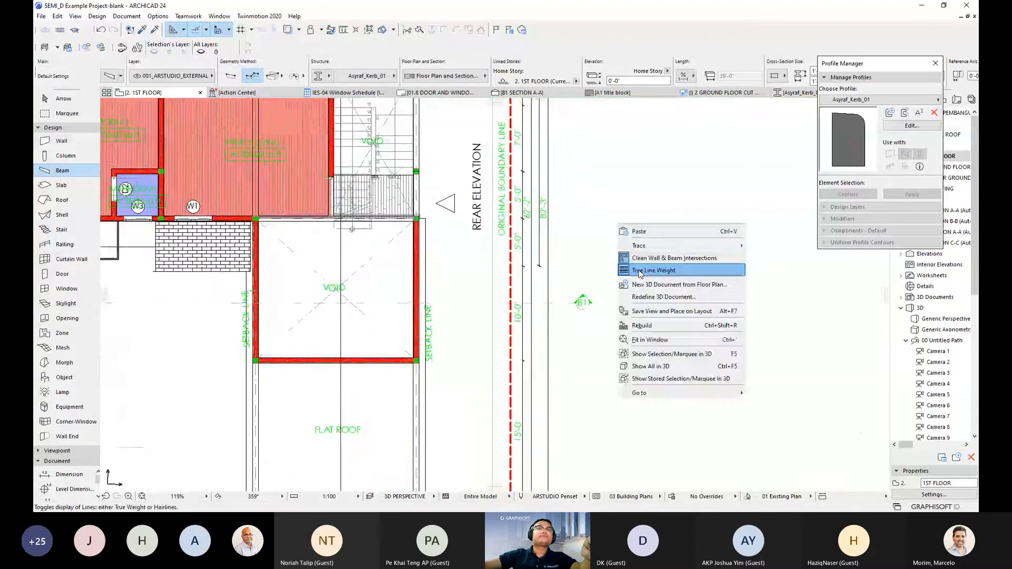
pyautogui.click(640, 271)
pyautogui.scroll(14, 245, 222)
pyautogui.scroll(8, 326, 239)
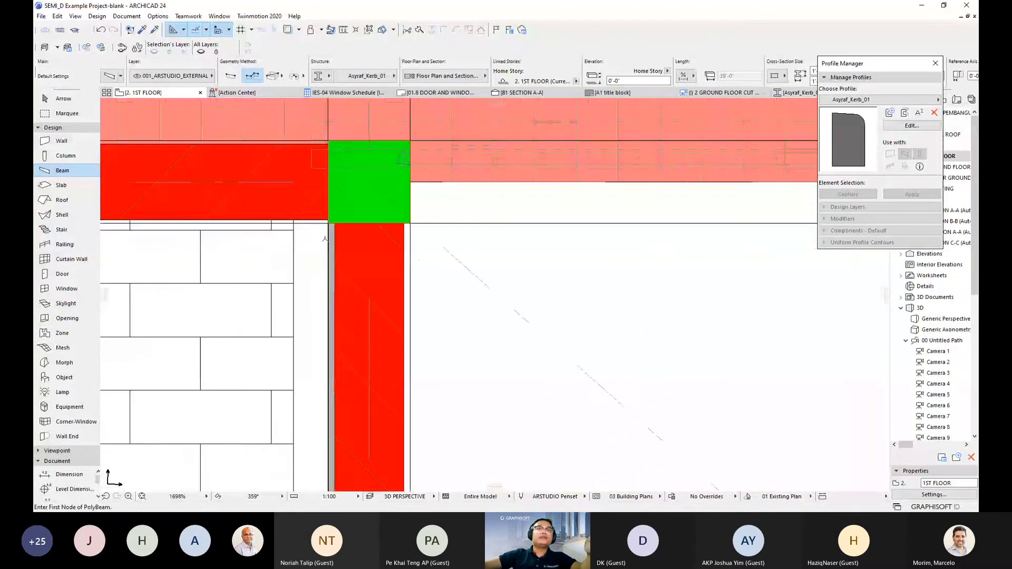
# - Start the kerb beam at the upper-left column corner and run it to the lower-left corner
pyautogui.click(331, 240)
pyautogui.scroll(-6, 368, 259)
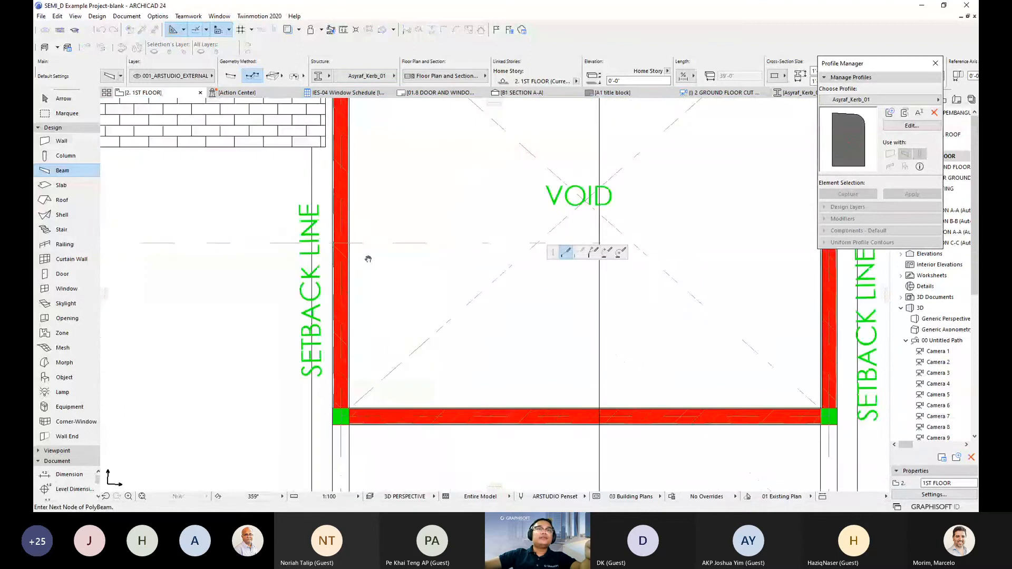
pyautogui.moveTo(368, 259); pyautogui.dragTo(362, 183, button='middle')
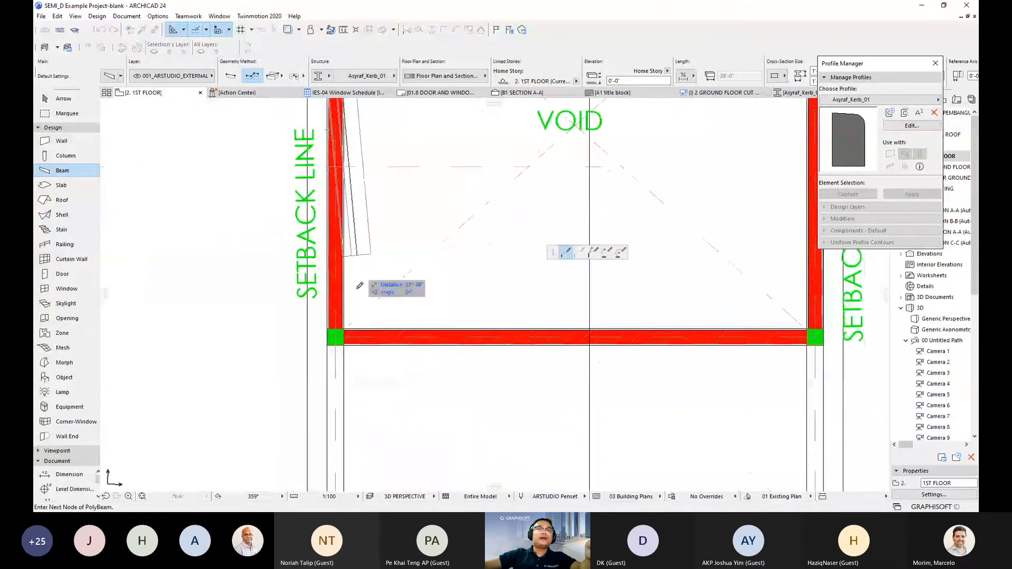
pyautogui.click(332, 336)
pyautogui.scroll(5, 333, 336)
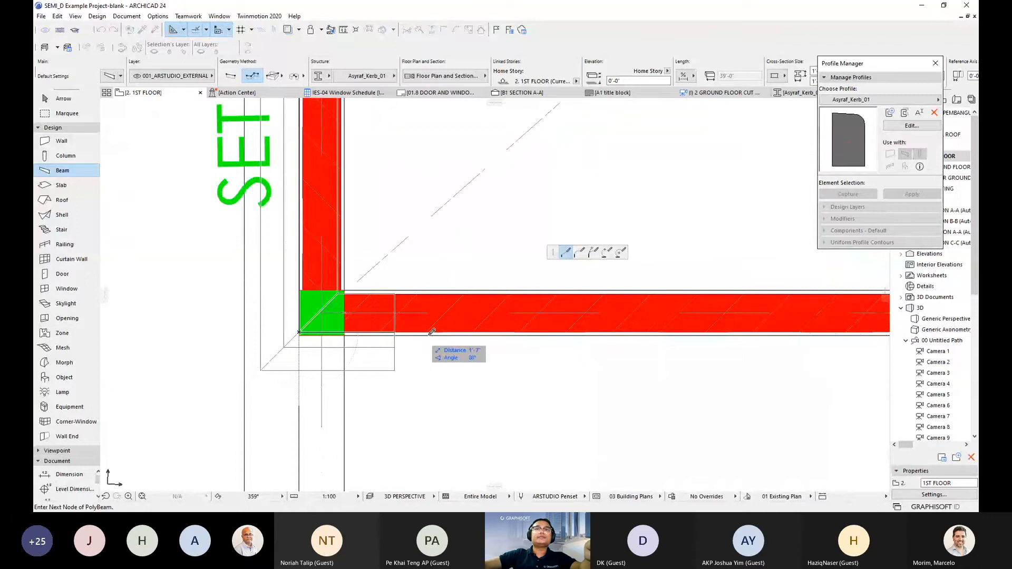
pyautogui.scroll(-3, 432, 331)
# - Carry the beam across to the upper-right column corner and finish the polyline
pyautogui.moveTo(607, 311); pyautogui.dragTo(441, 309, button='middle')
pyautogui.moveTo(722, 314); pyautogui.dragTo(524, 319, button='middle')
pyautogui.scroll(5, 525, 320)
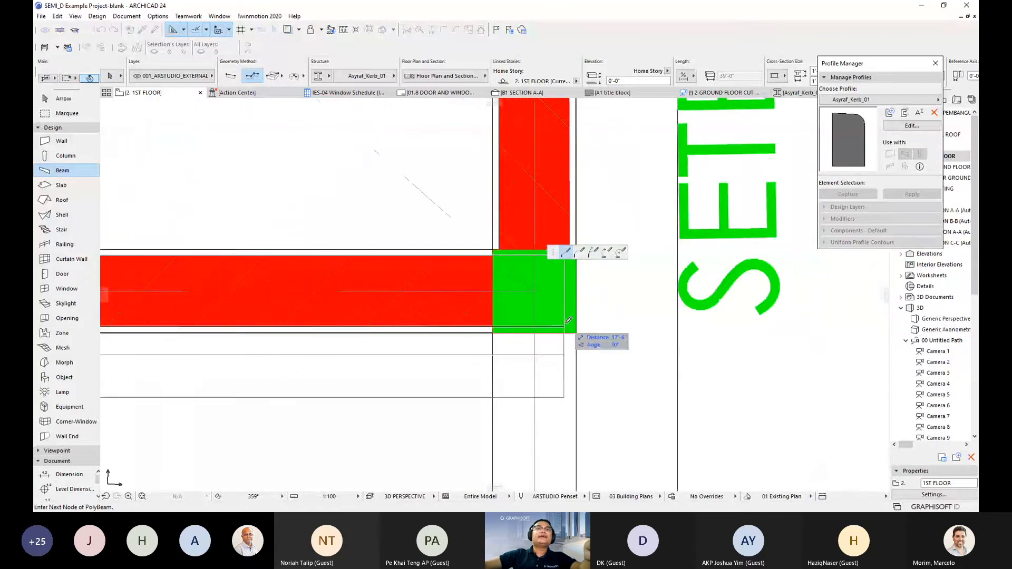
pyautogui.scroll(-5, 568, 320)
pyautogui.moveTo(404, 124); pyautogui.dragTo(397, 299, button='middle')
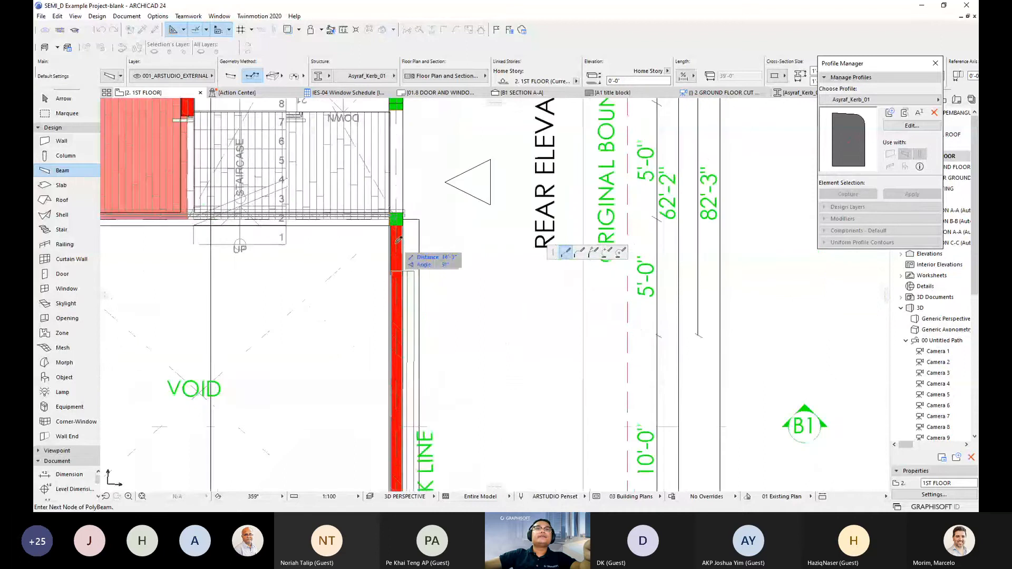
pyautogui.scroll(5, 396, 241)
pyautogui.doubleClick(425, 182)
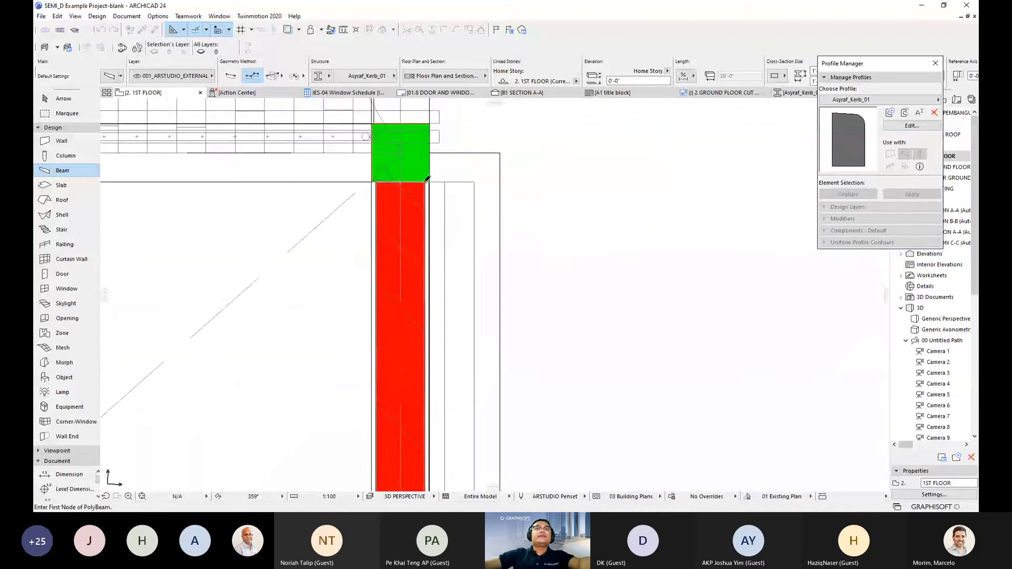
pyautogui.scroll(-5, 473, 251)
pyautogui.moveTo(453, 306); pyautogui.dragTo(506, 237, button='middle')
pyautogui.press('Escape')
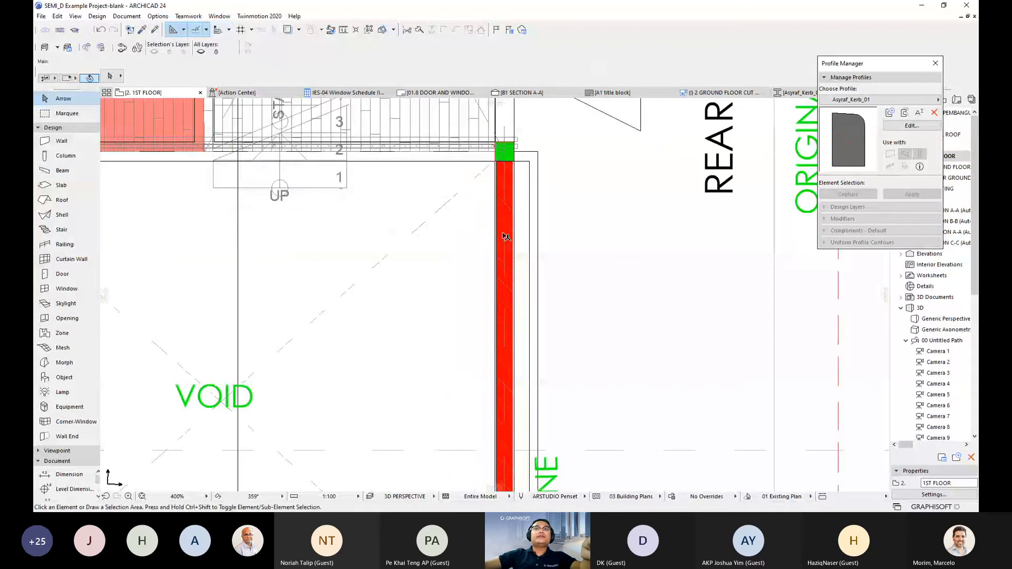
pyautogui.scroll(-5, 506, 237)
# - Make the three void beams rectangular Reinforced Concrete at 12'-0" elevation
pyautogui.click(555, 215)
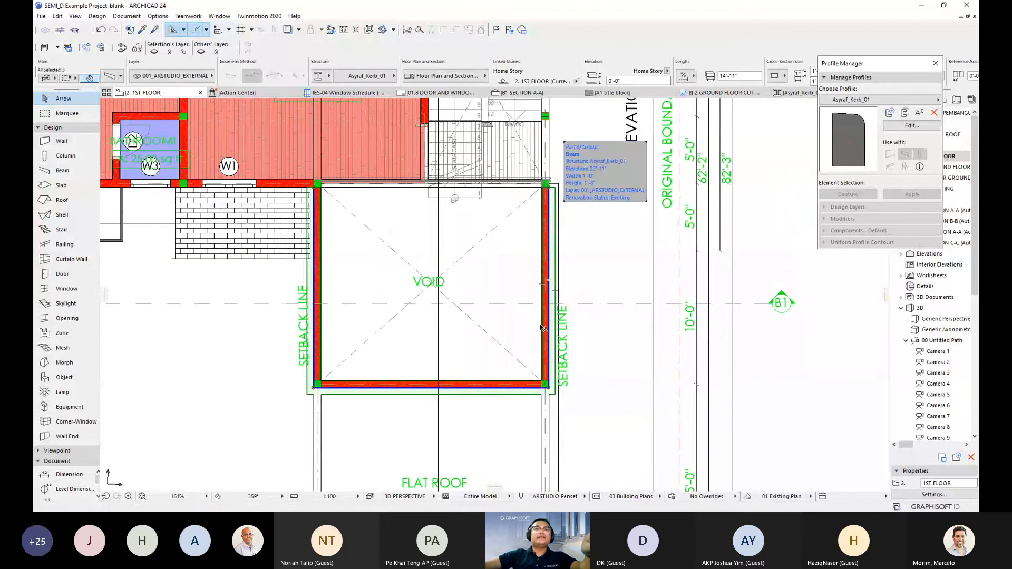
pyautogui.hotkey('ctrl', 't')
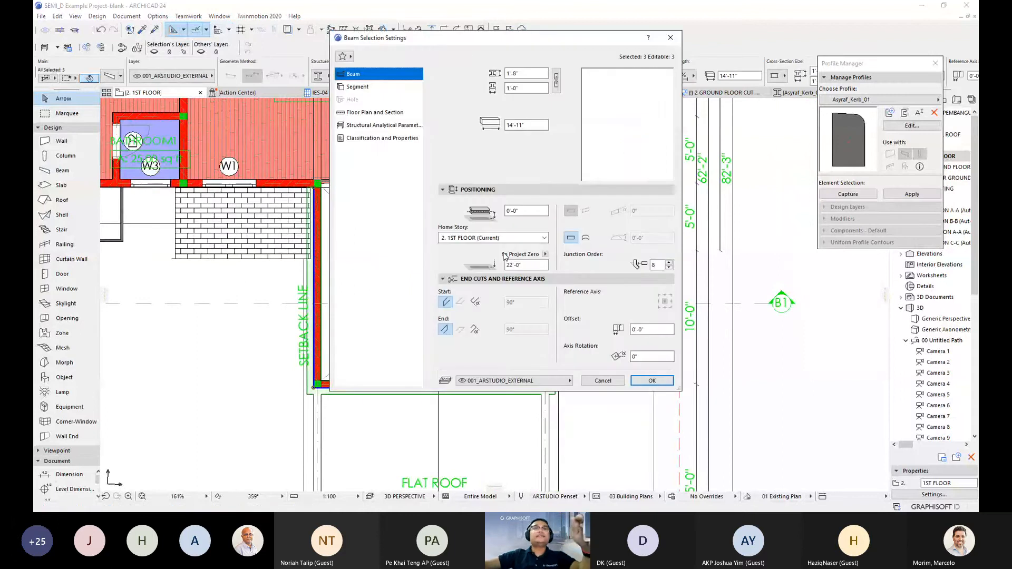
pyautogui.click(349, 88)
pyautogui.click(445, 178)
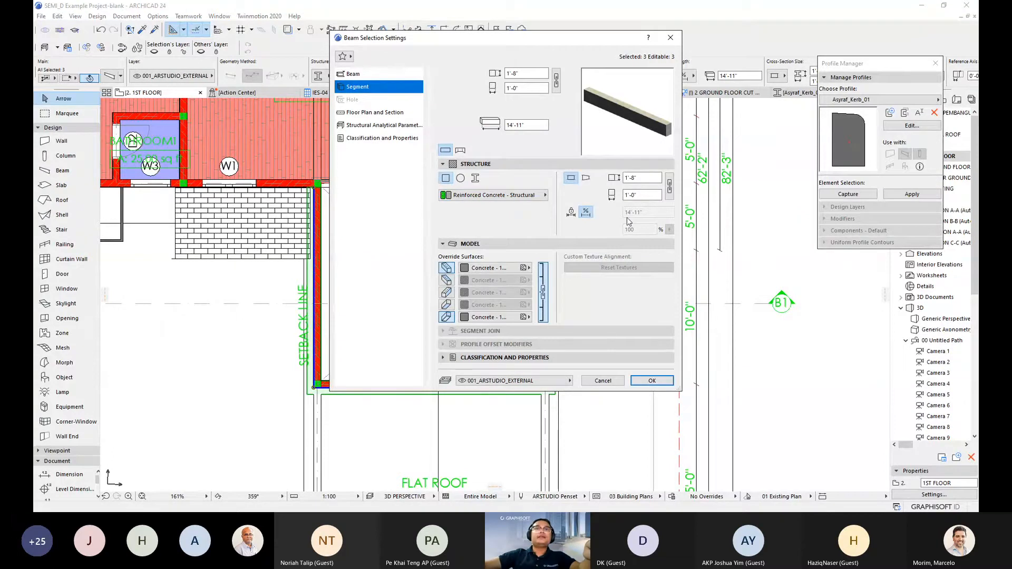
pyautogui.click(353, 75)
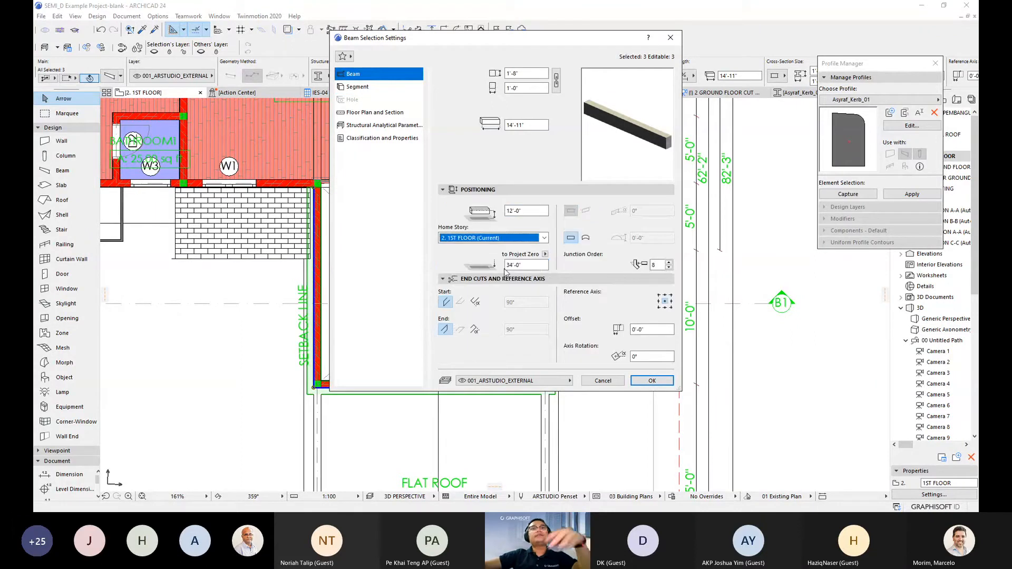
pyautogui.click(652, 381)
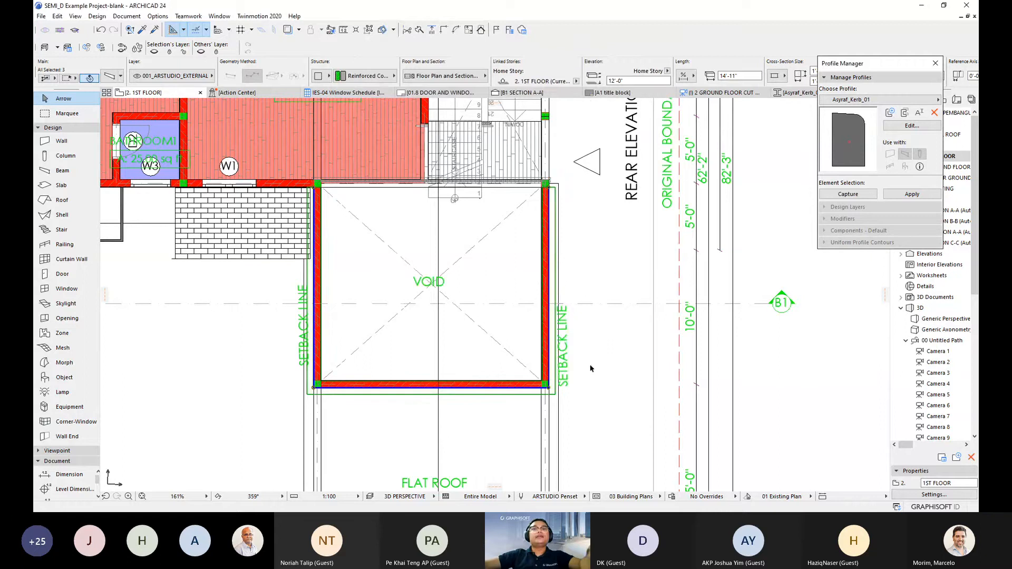
# - Switch to 3D and orbit to see the new beams above the roof
pyautogui.scroll(-1, 559, 349)
pyautogui.moveTo(559, 349); pyautogui.dragTo(545, 345, button='middle')
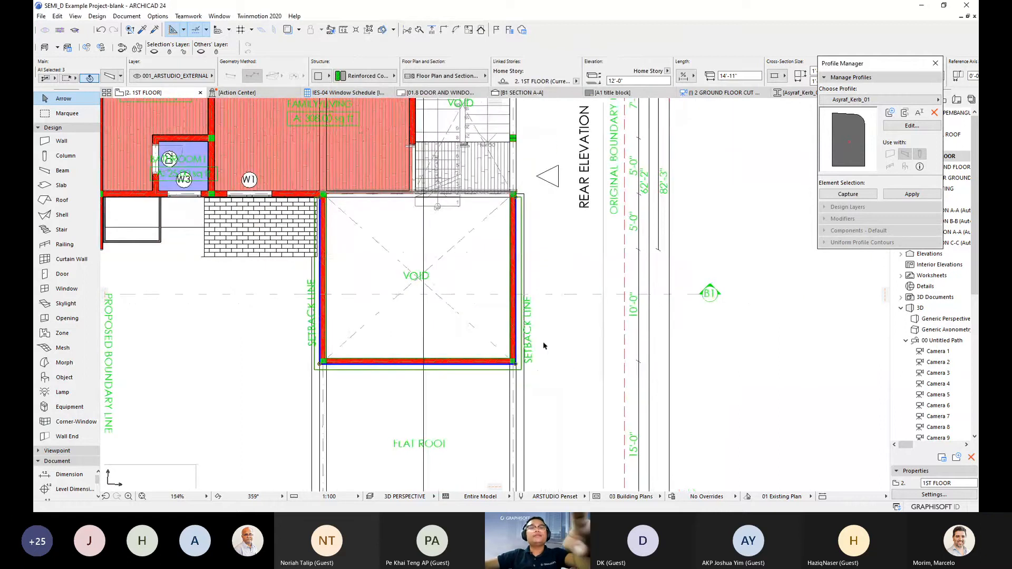
pyautogui.press('F5')
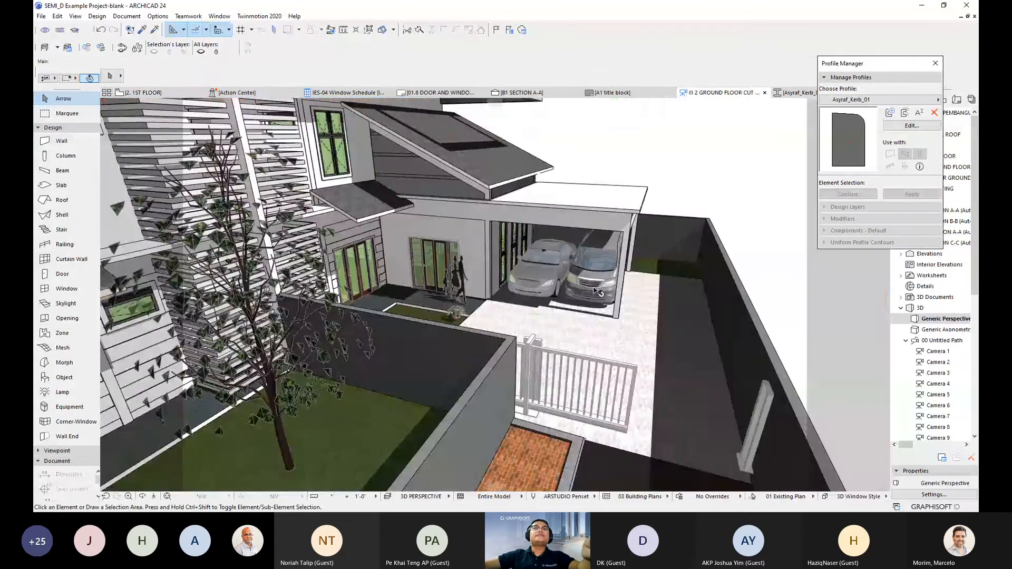
pyautogui.keyDown('shift'); pyautogui.moveTo(490, 182); pyautogui.dragTo(397, 207, button='middle'); pyautogui.keyUp('shift')
# - Offset the beam frame's edge to stretch the beams to 30'-8" along the carport roof
pyautogui.click(397, 207)
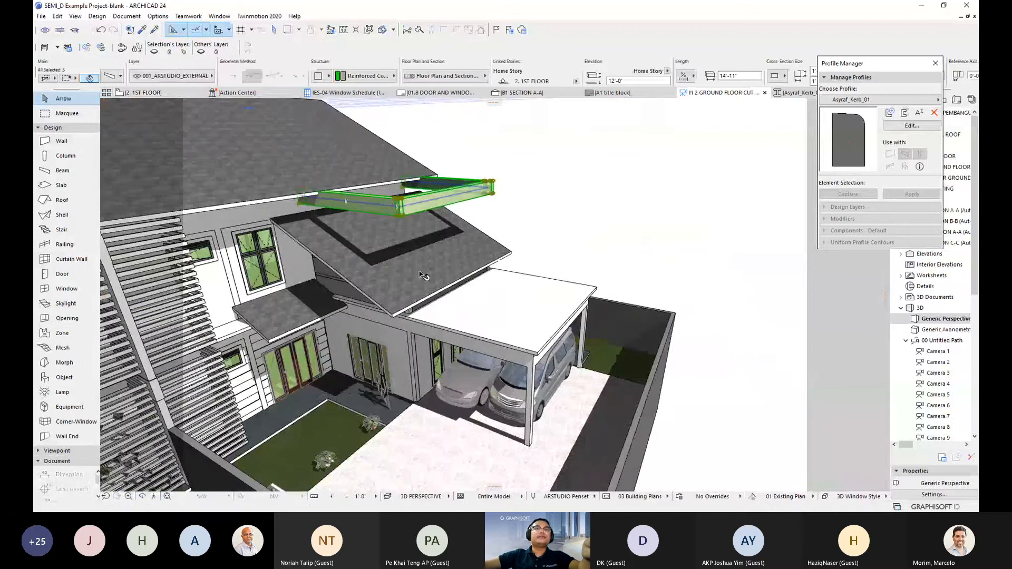
pyautogui.keyDown('shift'); pyautogui.moveTo(421, 274); pyautogui.dragTo(428, 322, button='middle'); pyautogui.keyUp('shift')
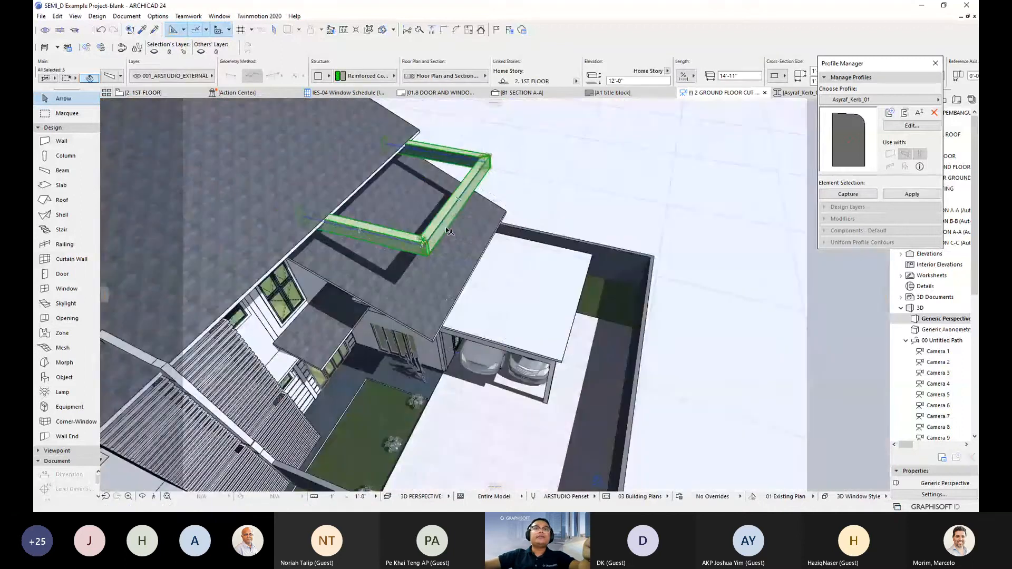
pyautogui.hotkey('ctrl', 'd')
pyautogui.click(440, 225)
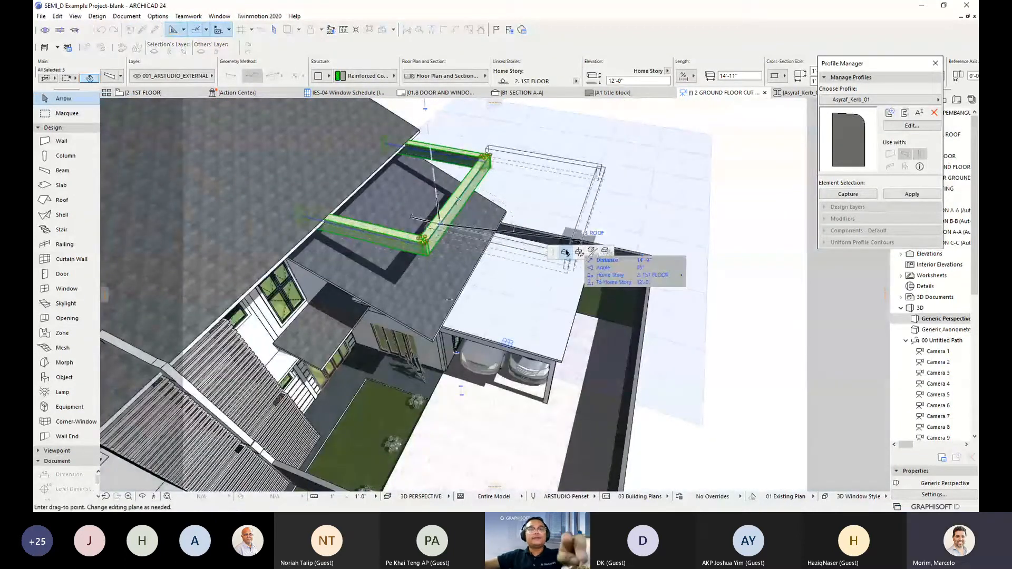
pyautogui.press('Escape')
pyautogui.click(437, 230)
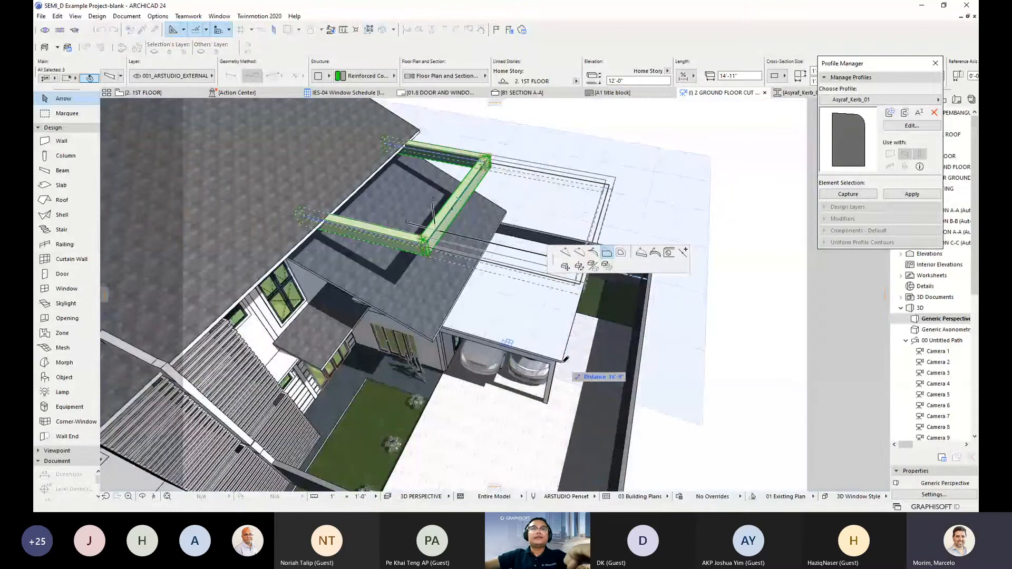
pyautogui.click(564, 361)
# - Set the beams' elevation offset to 0'-0" and orbit around the carport to check them
pyautogui.hotkey('ctrl', 't')
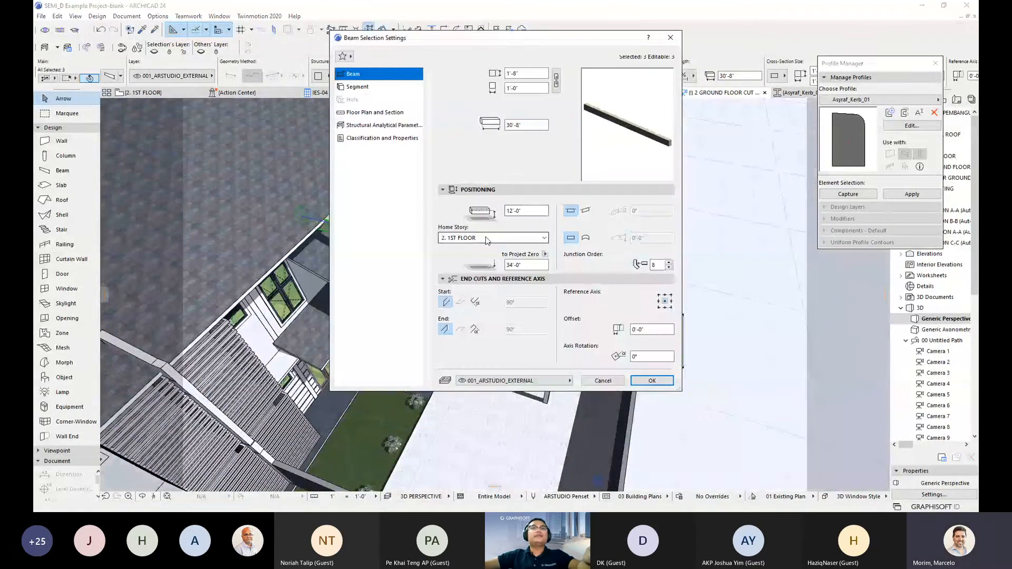
pyautogui.click(527, 210)
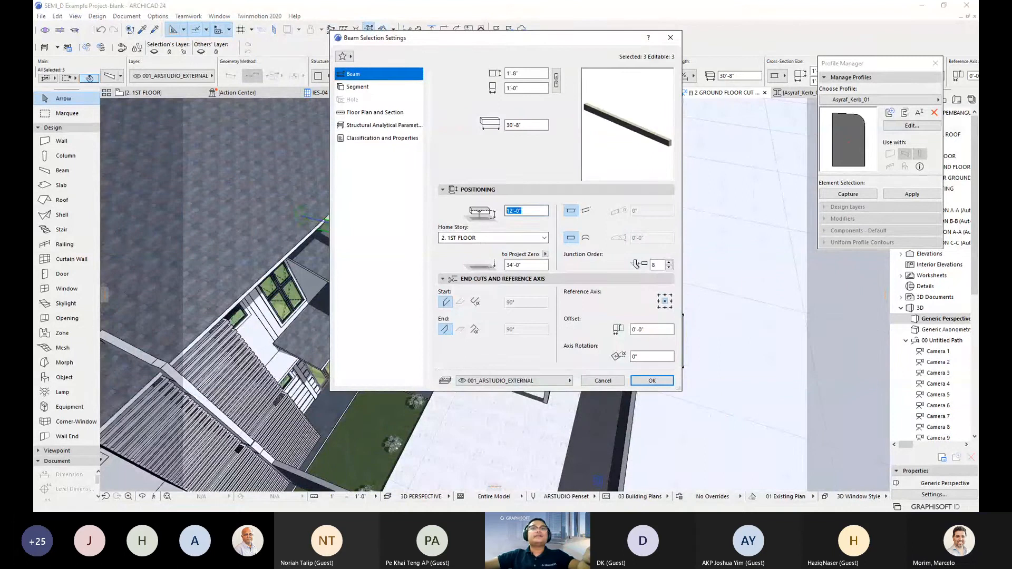
pyautogui.write('0')
pyautogui.press('Tab')
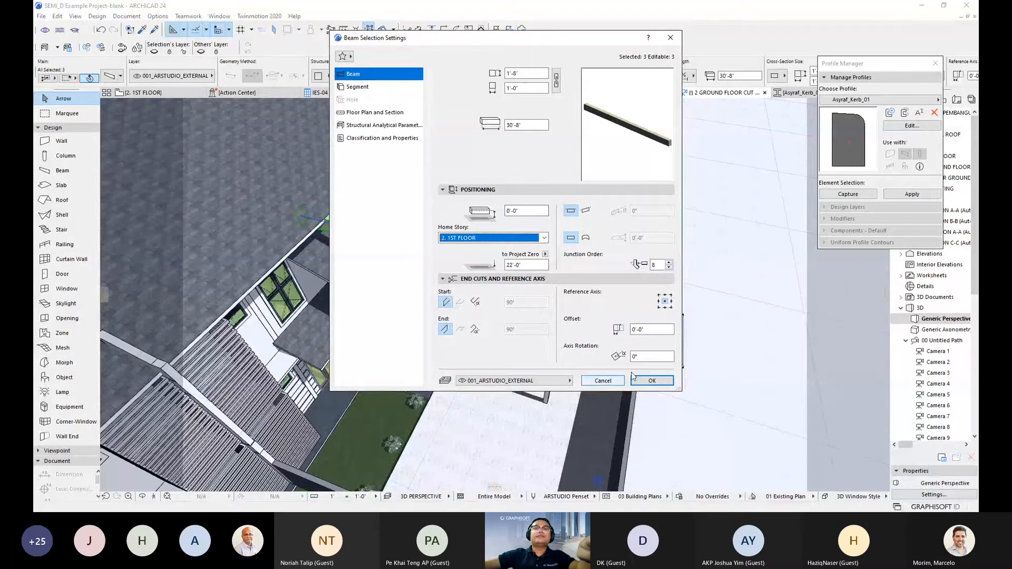
pyautogui.click(652, 380)
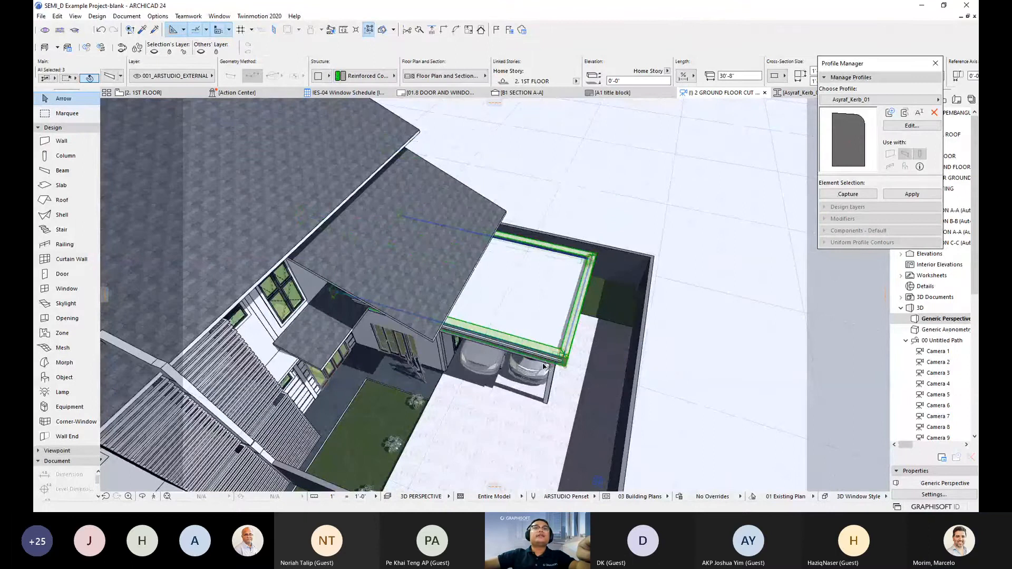
pyautogui.keyDown('shift'); pyautogui.moveTo(546, 366); pyautogui.dragTo(364, 377, button='middle'); pyautogui.keyUp('shift')
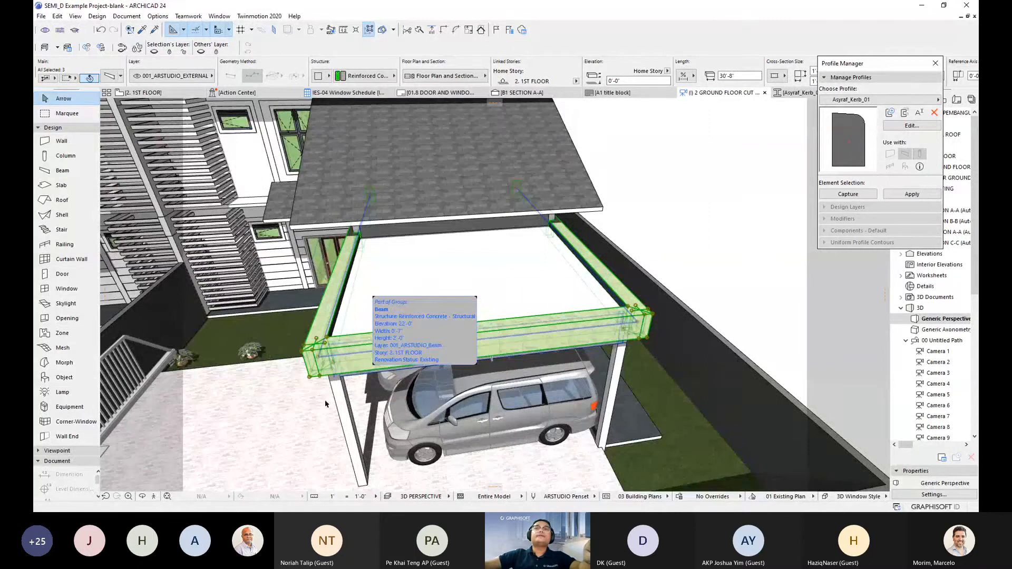
pyautogui.keyDown('shift'); pyautogui.moveTo(326, 404); pyautogui.dragTo(416, 389, button='middle'); pyautogui.keyUp('shift')
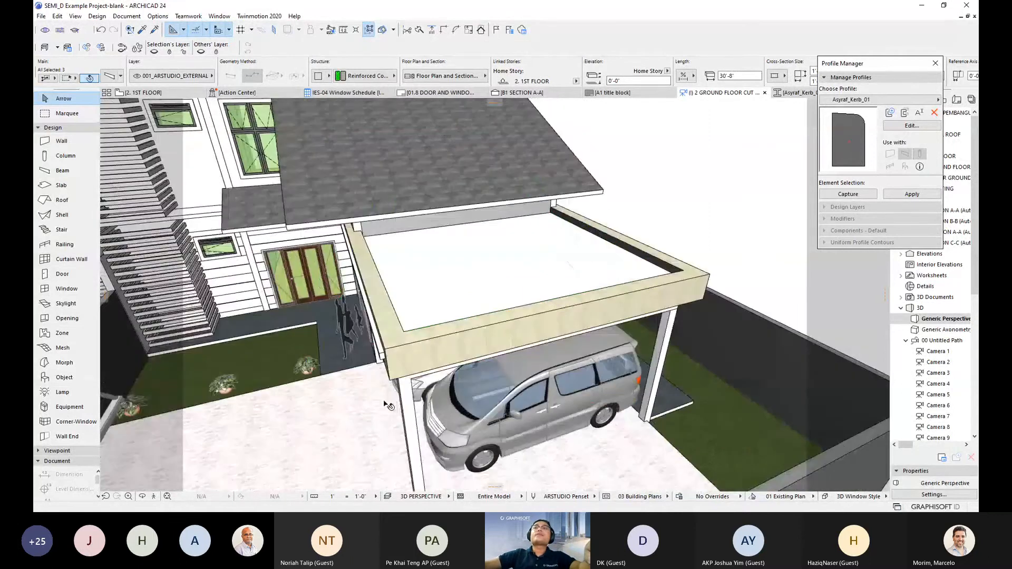
# - Capture the beam's rectangular cross-section into the profile editor and select its fill
pyautogui.click(860, 194)
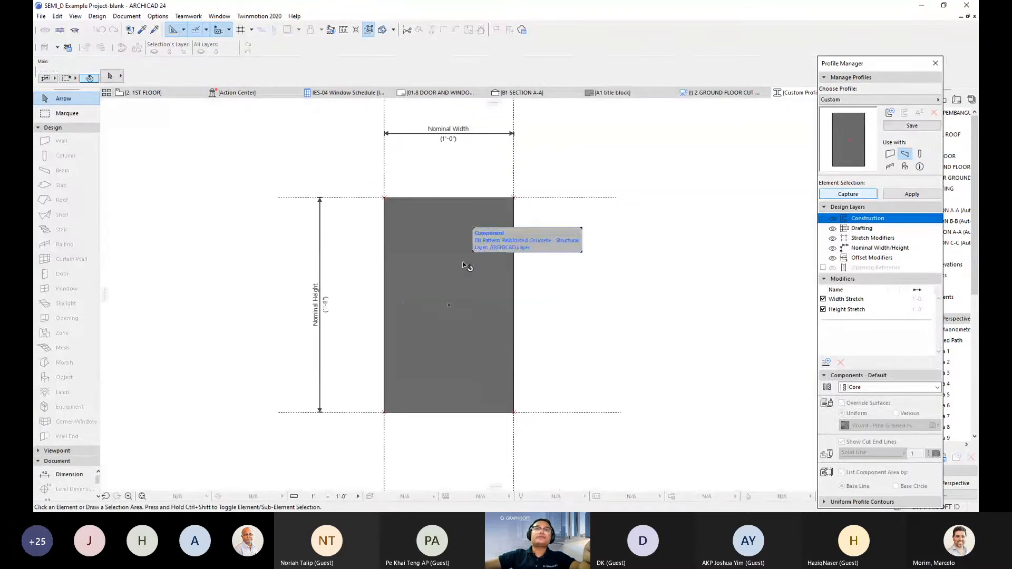
pyautogui.click(484, 265)
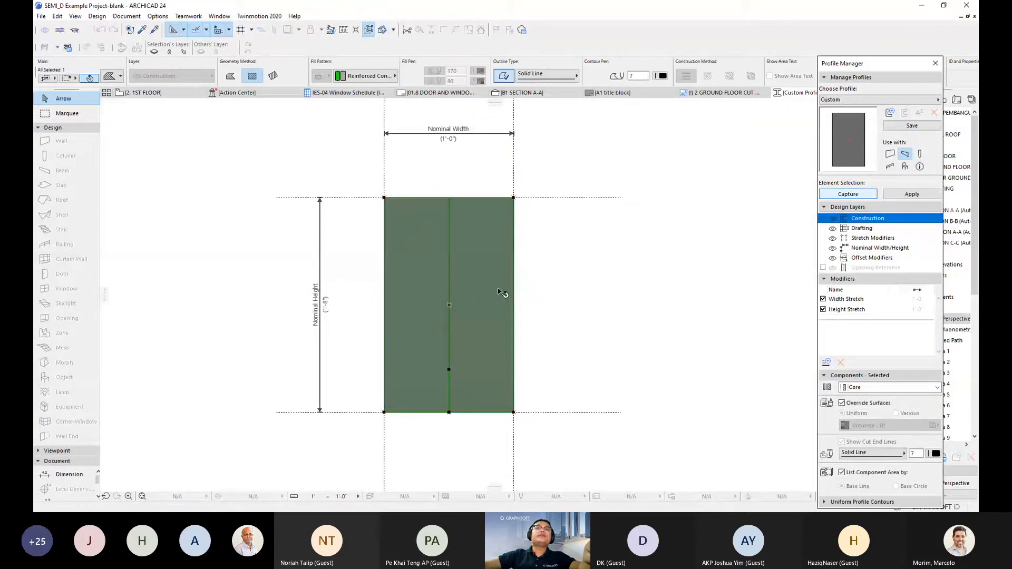
pyautogui.moveTo(497, 356); pyautogui.dragTo(458, 337, button='middle')
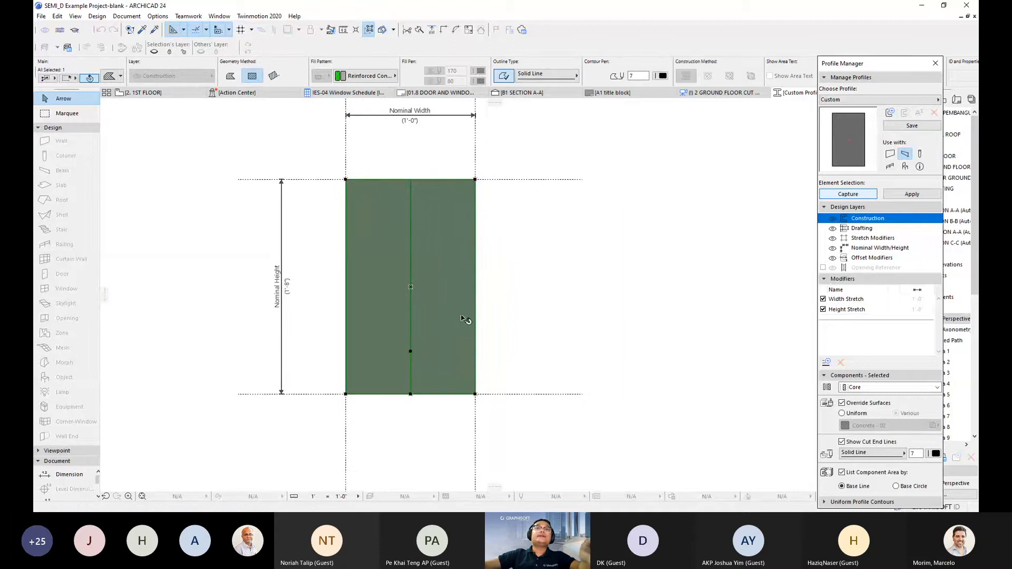
# - Offset the fill's right edge by 1'-0", widening the profile from 1'-0" to 2'-0"
pyautogui.click(477, 274)
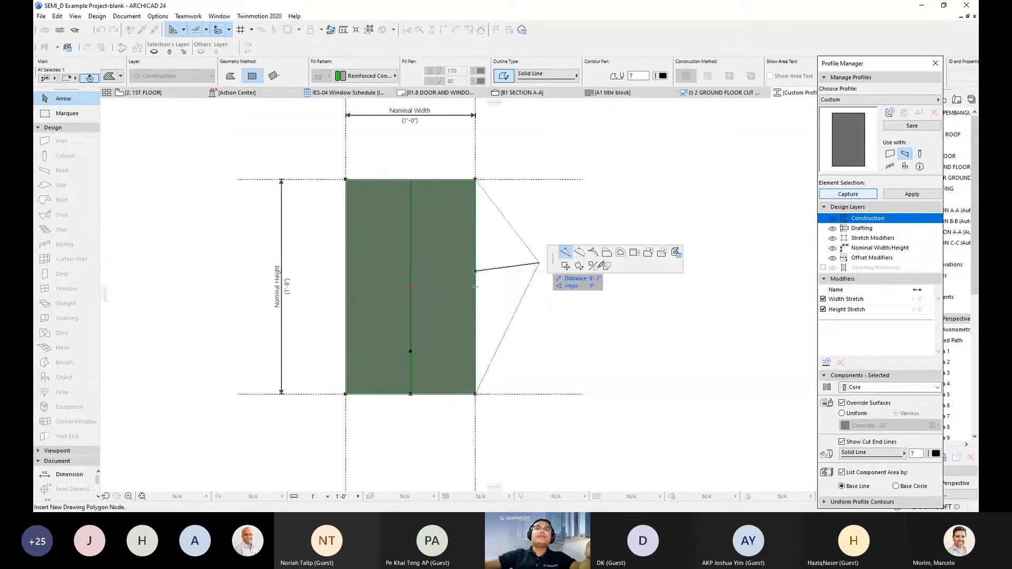
pyautogui.click(607, 253)
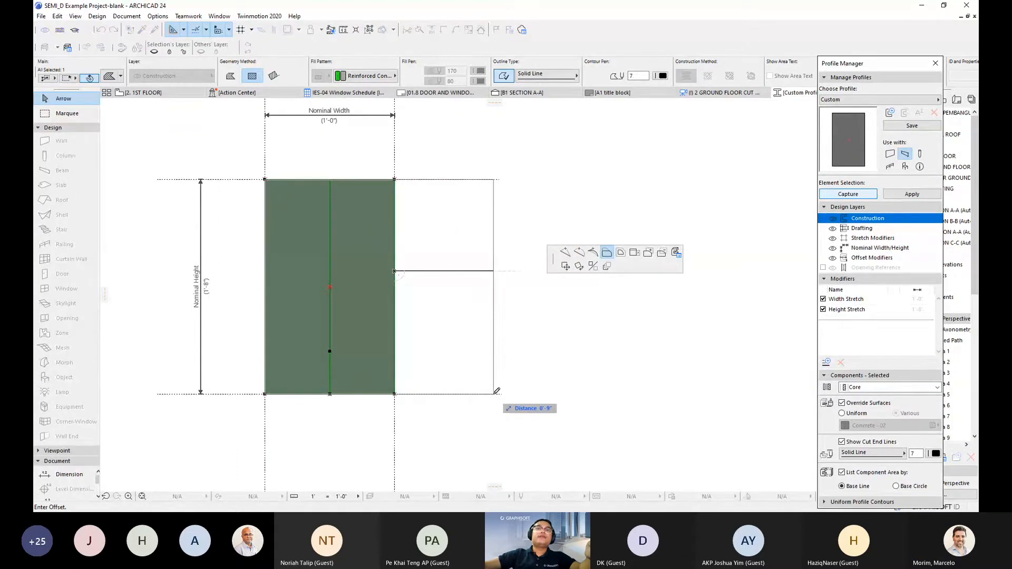
pyautogui.write('1')
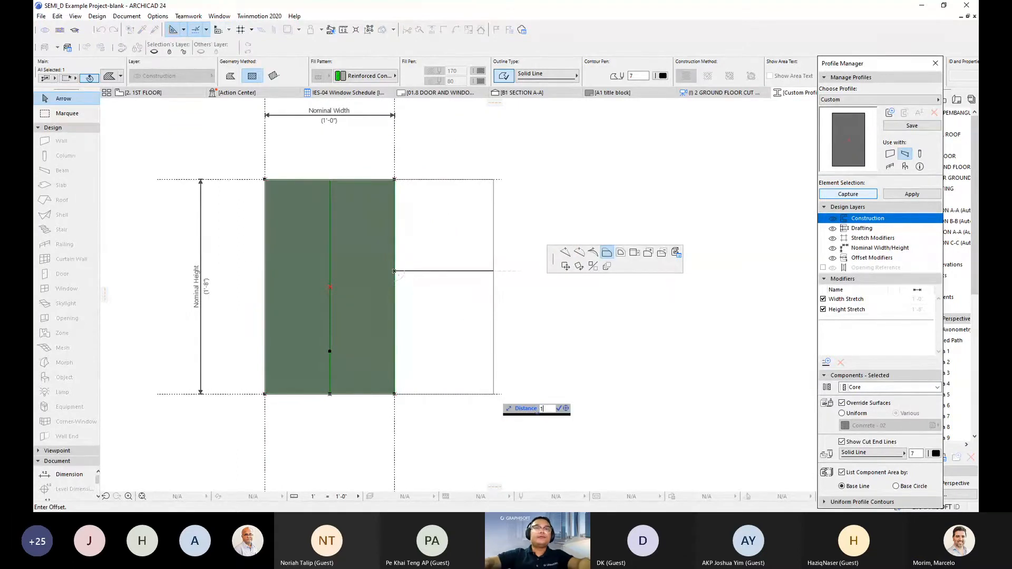
pyautogui.press('Tab')
pyautogui.press('Return')
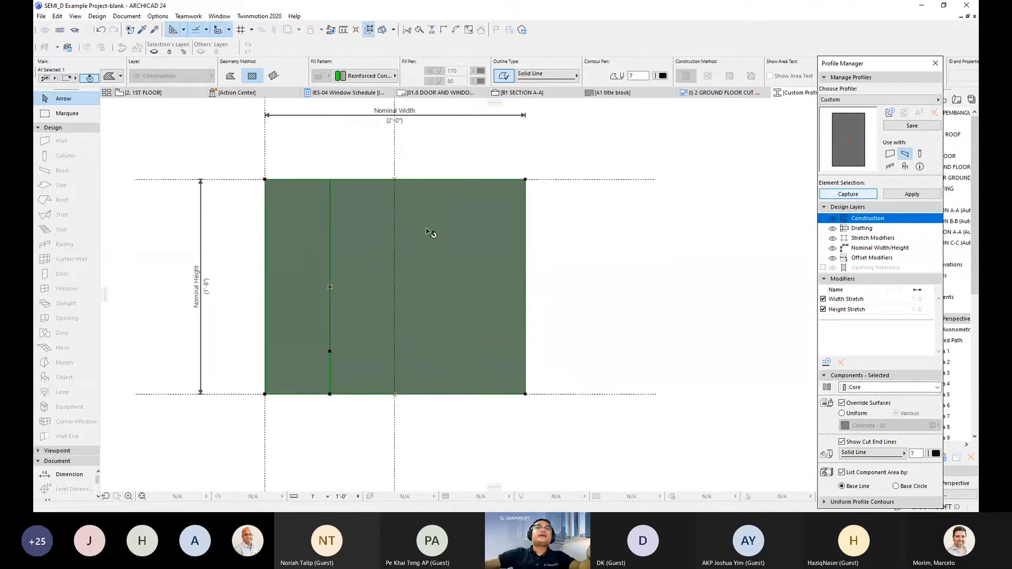
pyautogui.scroll(2, 430, 235)
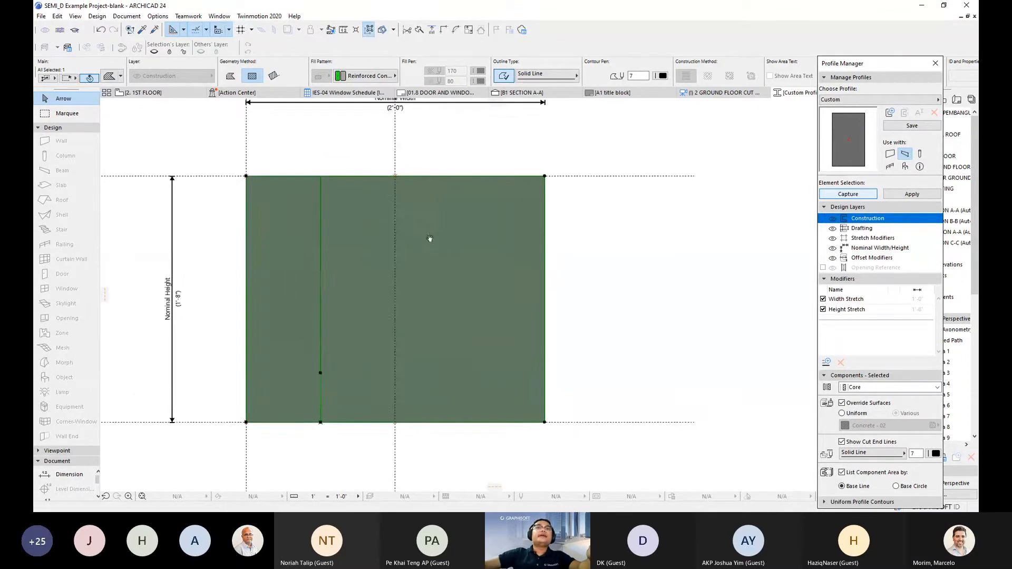
# - Insert two new nodes on the top edge of the profile fill
pyautogui.click(523, 174)
pyautogui.click(524, 174)
pyautogui.moveTo(460, 186); pyautogui.dragTo(462, 187, button='middle')
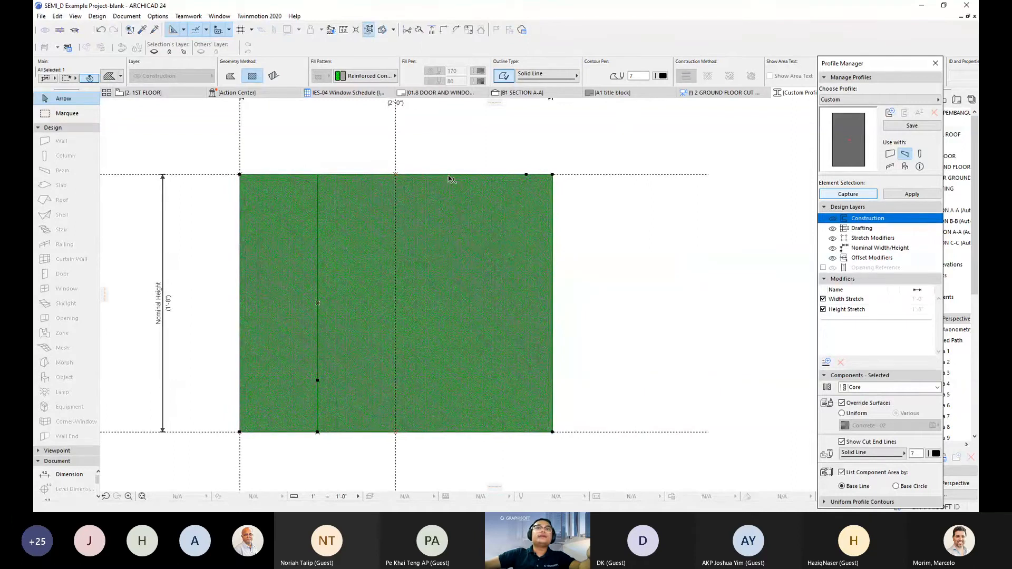
pyautogui.click(343, 176)
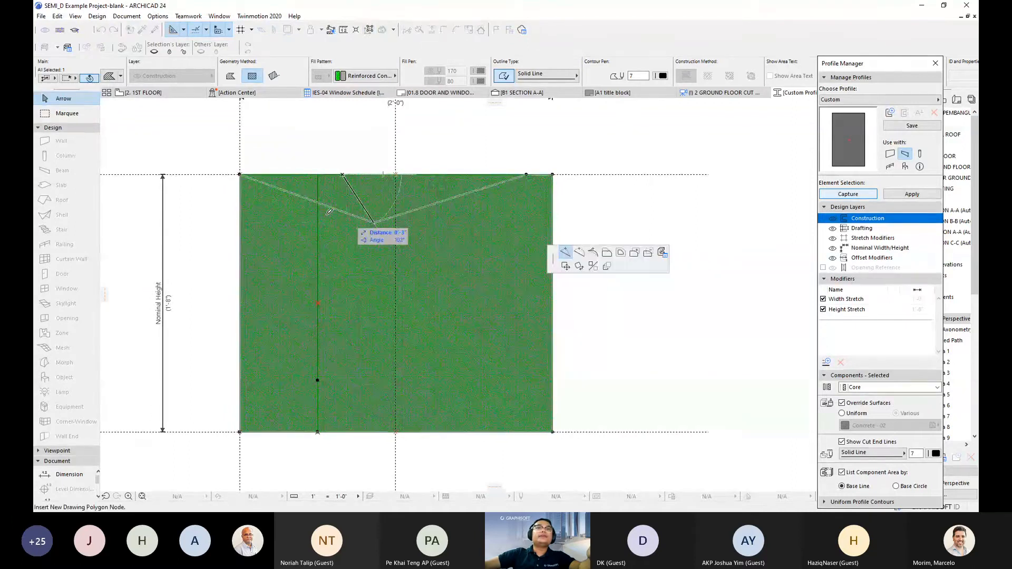
pyautogui.click(269, 174)
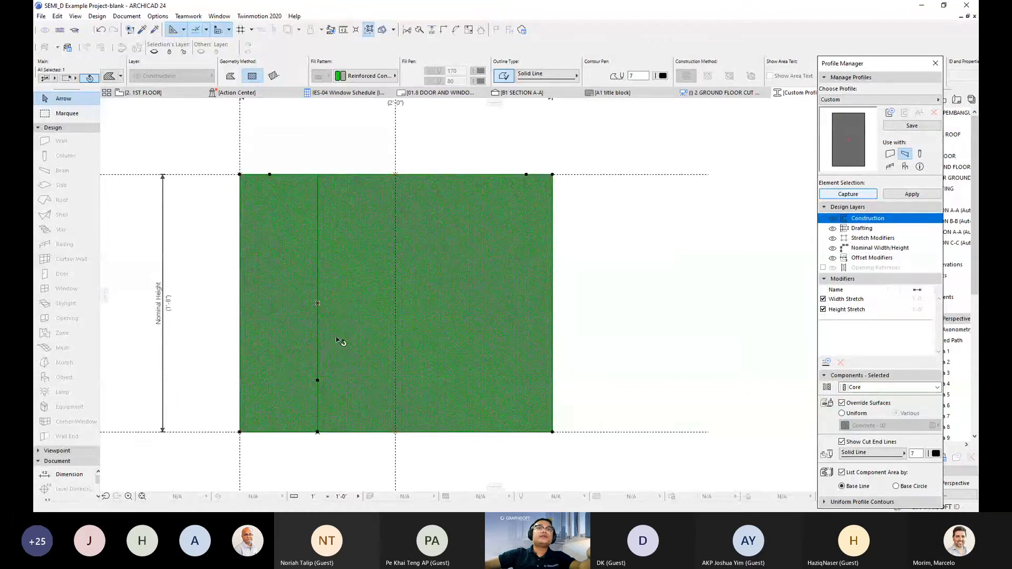
# - Offset the middle top segment downward to hollow the profile into a U-shaped channel
pyautogui.click(457, 175)
pyautogui.click(607, 255)
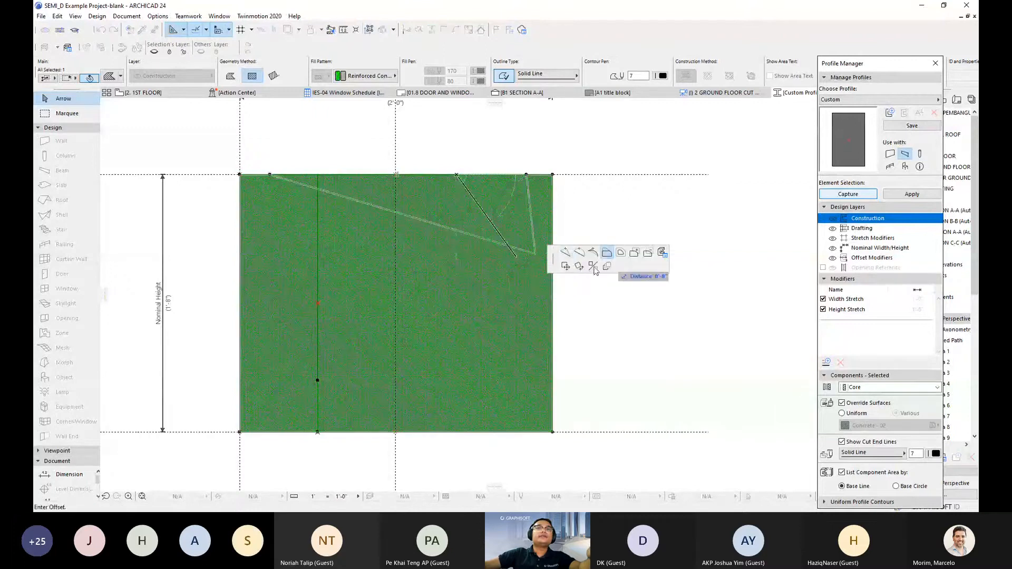
pyautogui.click(458, 402)
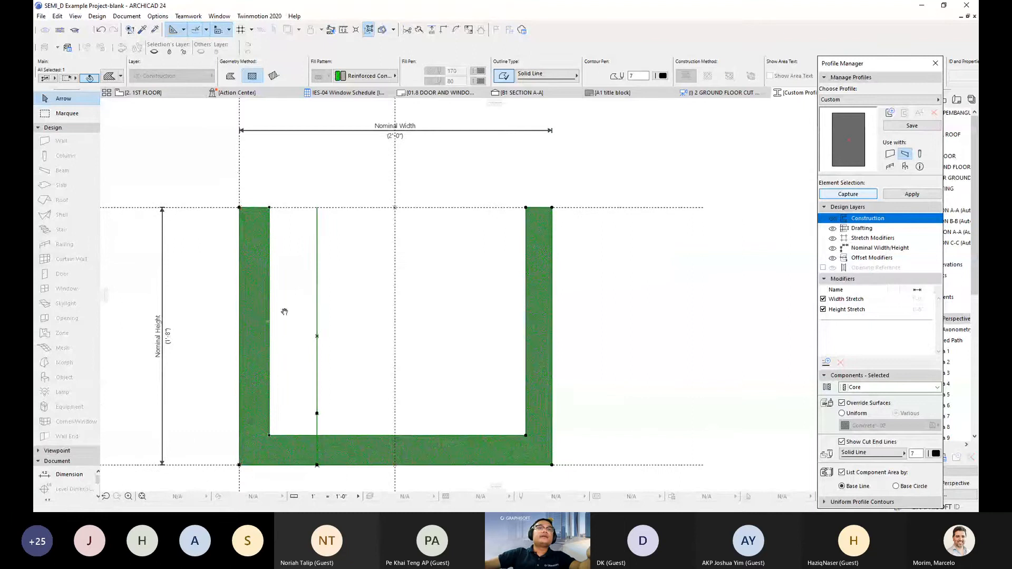
pyautogui.moveTo(386, 289); pyautogui.dragTo(361, 258, button='middle')
pyautogui.scroll(-1, 337, 264)
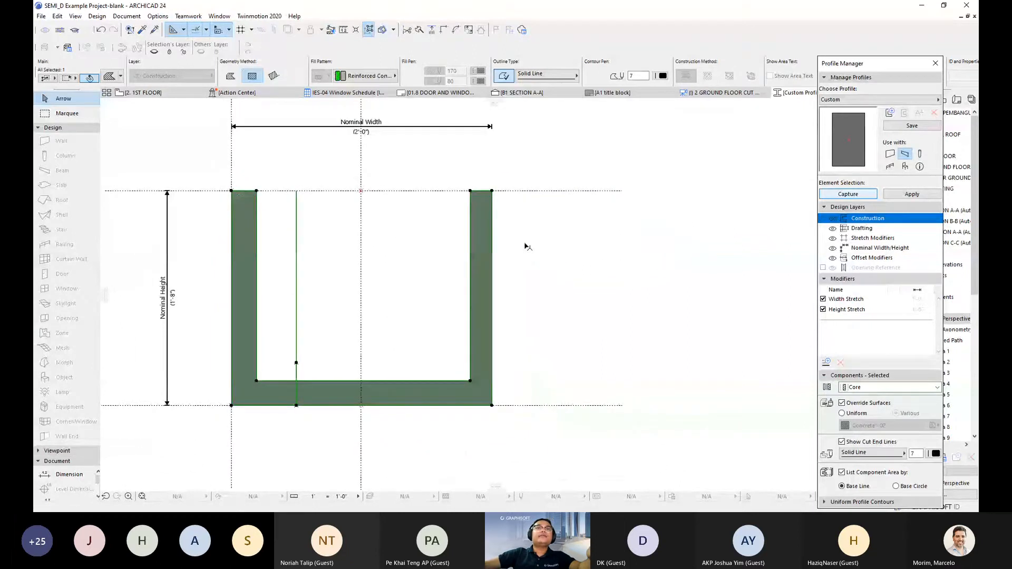
# - Move the top-right corner node outward so the gutter's right wall slants
pyautogui.scroll(1, 527, 247)
pyautogui.moveTo(527, 246); pyautogui.dragTo(481, 259, button='middle')
pyautogui.click(439, 192)
pyautogui.click(490, 192)
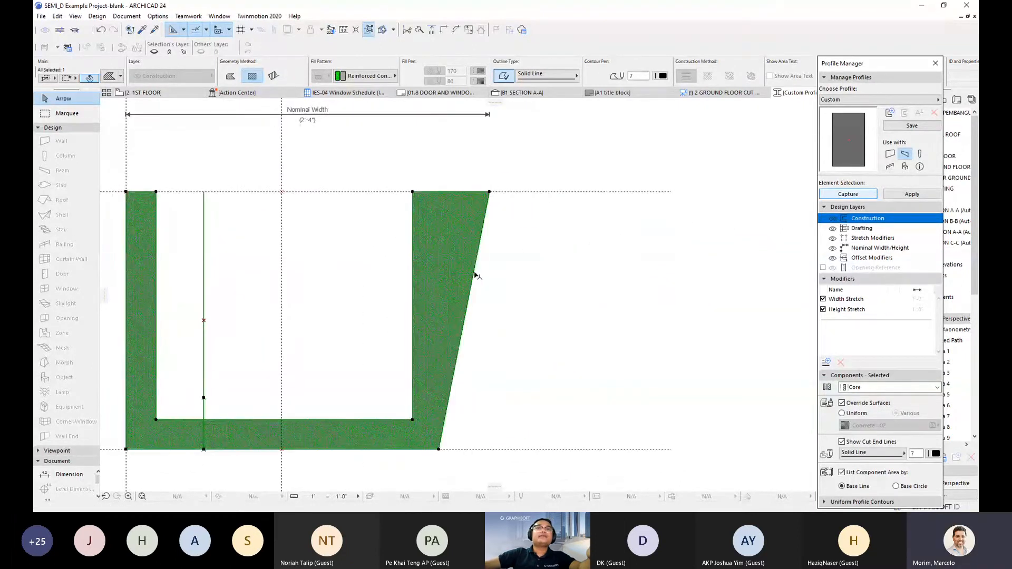
# - Add two nodes along the slanted right edge
pyautogui.click(472, 274)
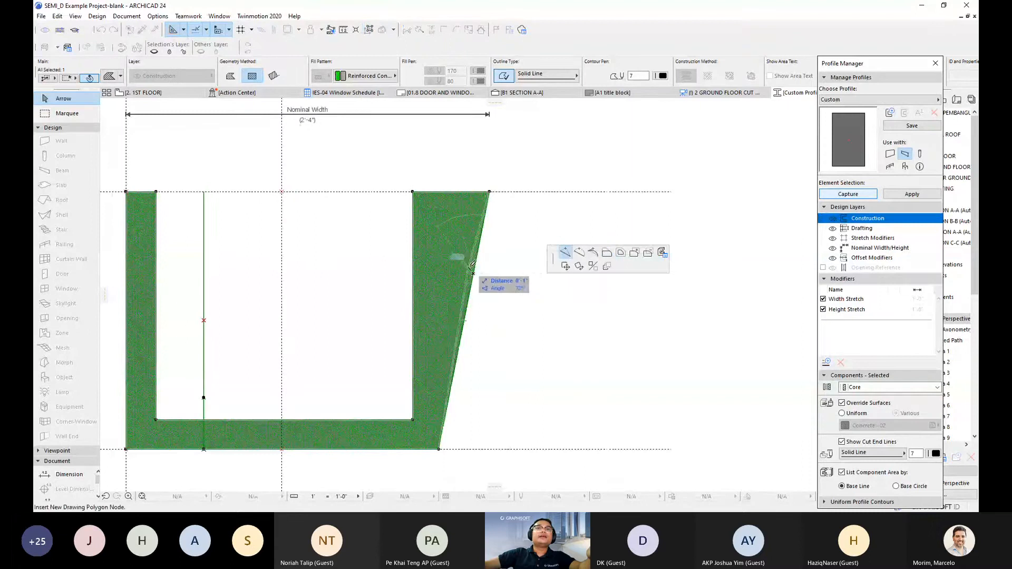
pyautogui.click(474, 266)
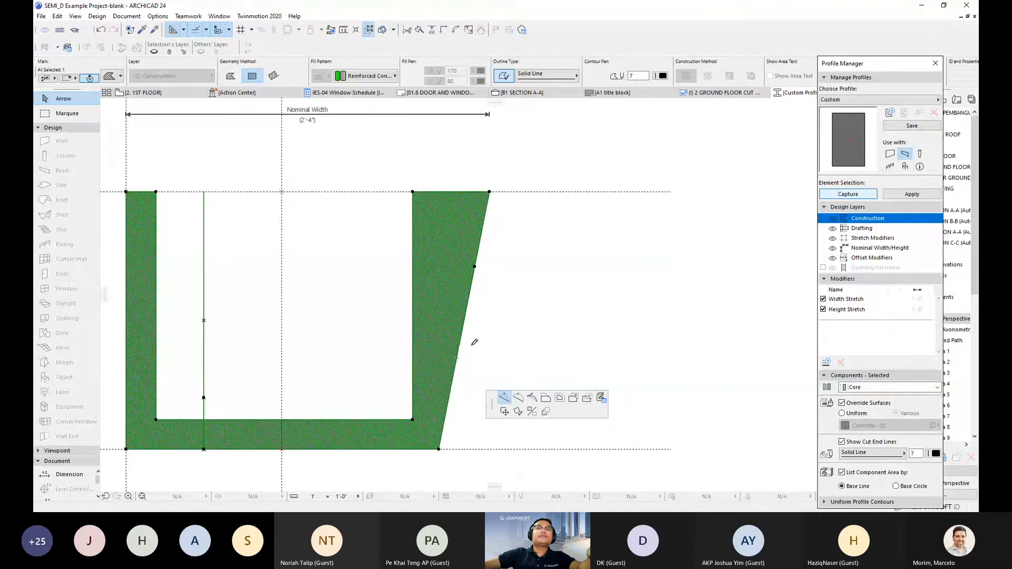
pyautogui.click(459, 353)
pyautogui.click(459, 350)
# - Curve the slanted edge segments into an outward bulge and a concave lower curve
pyautogui.click(468, 303)
pyautogui.click(579, 253)
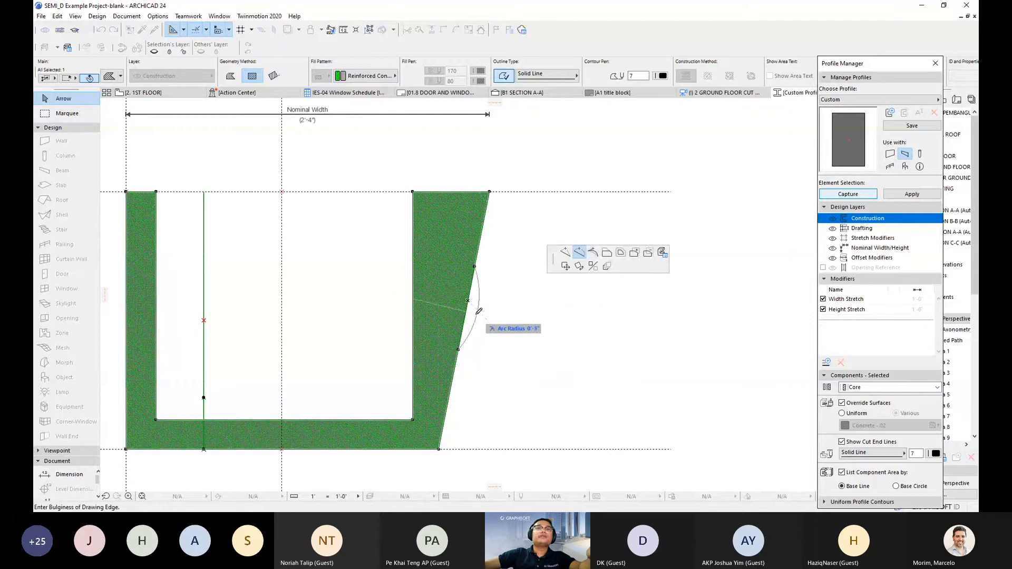
pyautogui.click(479, 311)
pyautogui.scroll(4, 468, 361)
pyautogui.click(452, 332)
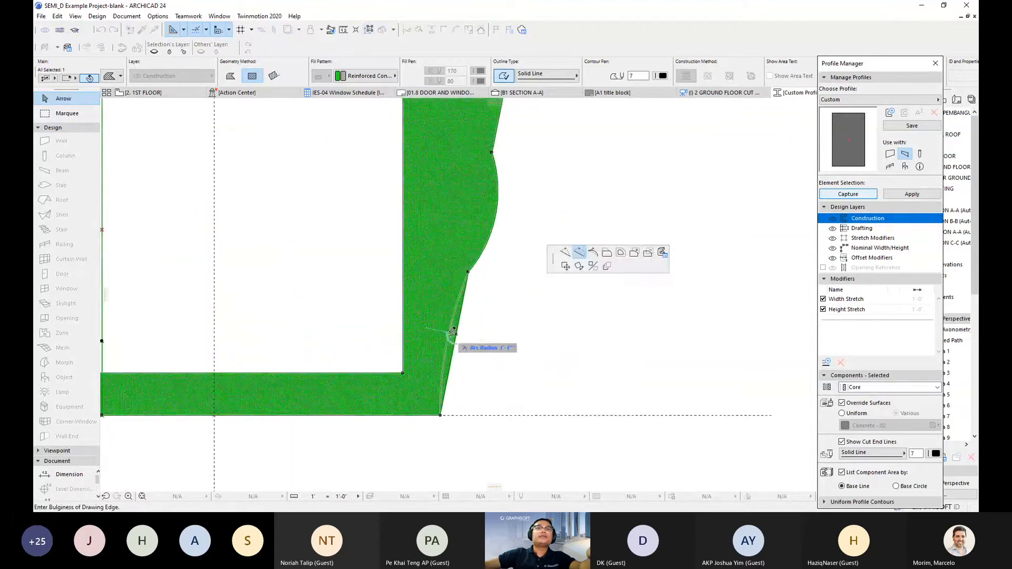
pyautogui.click(448, 341)
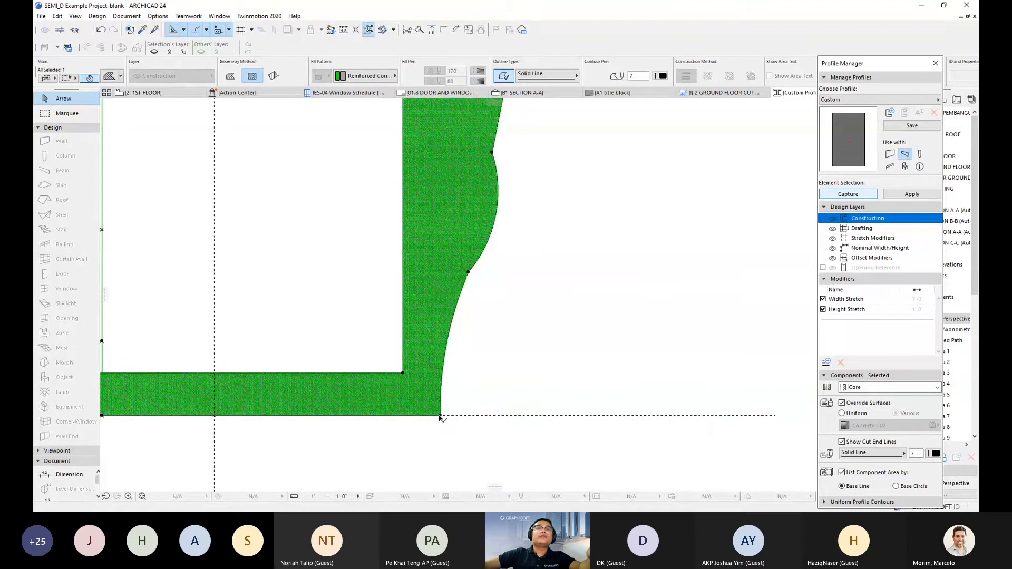
# - Try a fillet on the bottom-right corner, then undo the oversized result
pyautogui.click(440, 416)
pyautogui.click(581, 253)
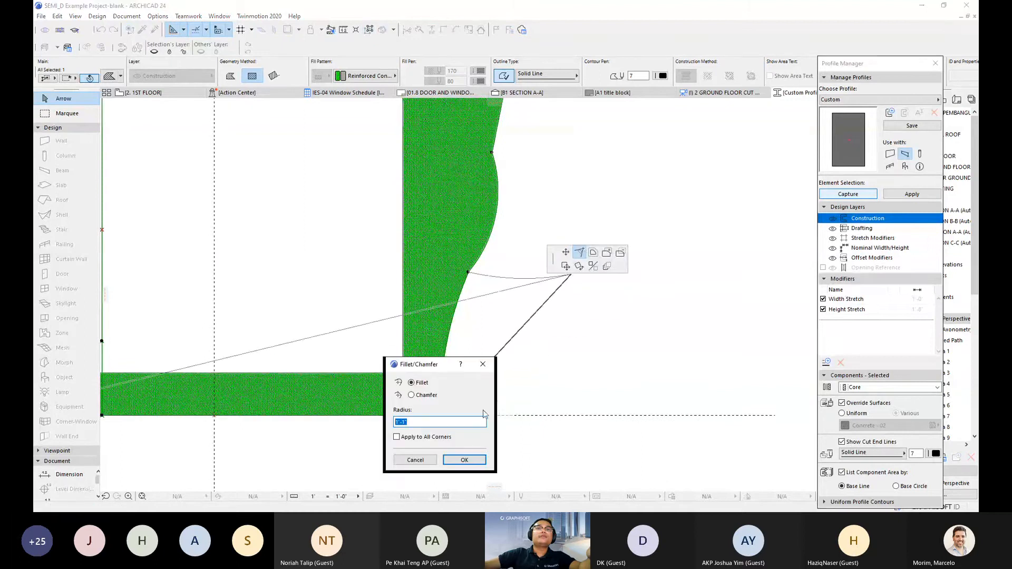
pyautogui.click(454, 457)
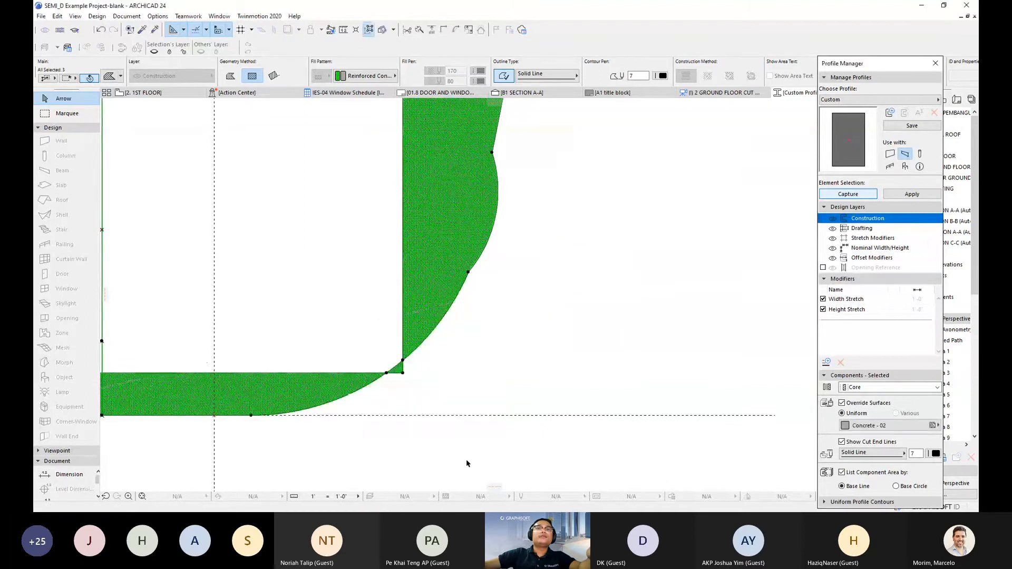
pyautogui.hotkey('ctrl', 'z')
# - Fillet the bottom-right outer corner with a 0'-5" radius
pyautogui.click(440, 416)
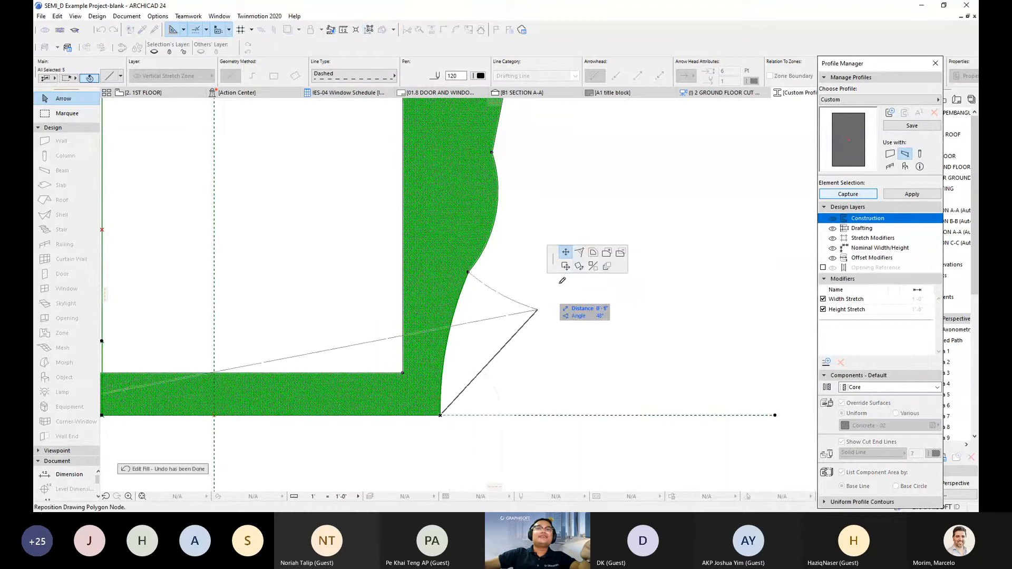
pyautogui.click(579, 253)
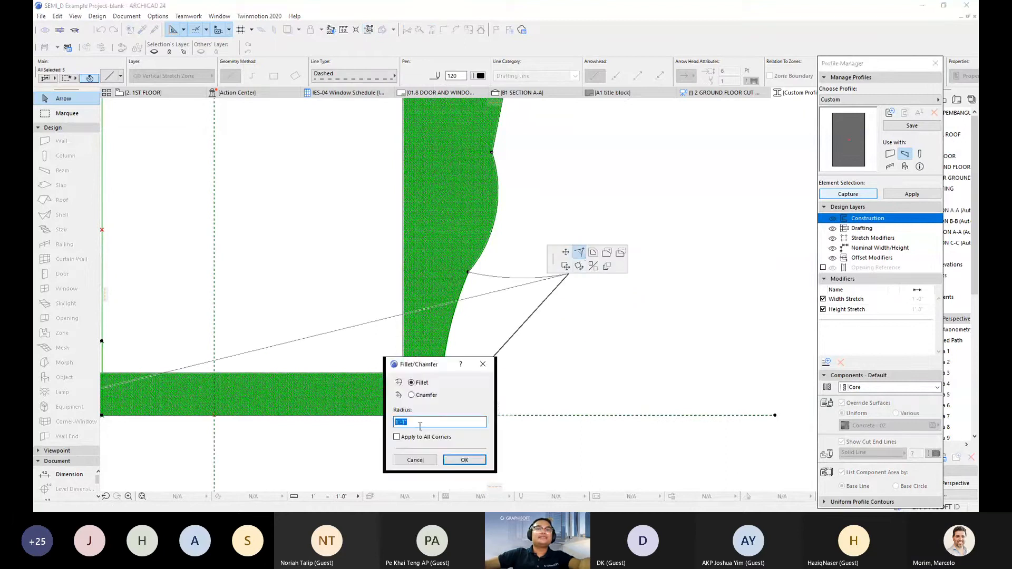
pyautogui.click(420, 423)
pyautogui.press('BackSpace')
pyautogui.write('4')
pyautogui.press('BackSpace')
pyautogui.write('1')
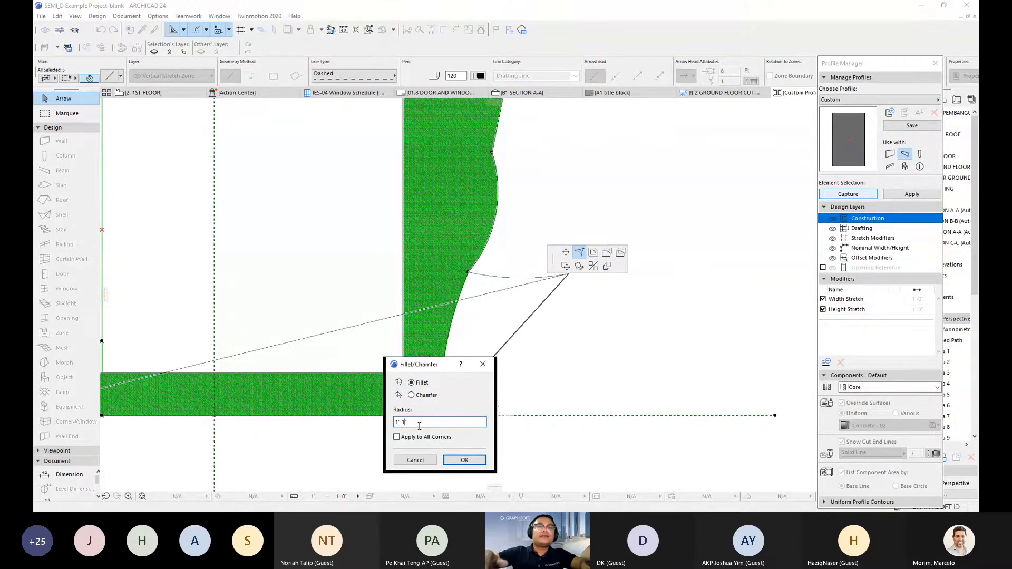
pyautogui.press('BackSpace')
pyautogui.press('BackSpace')
pyautogui.press('BackSpace')
pyautogui.press('BackSpace')
pyautogui.write("0'-5")
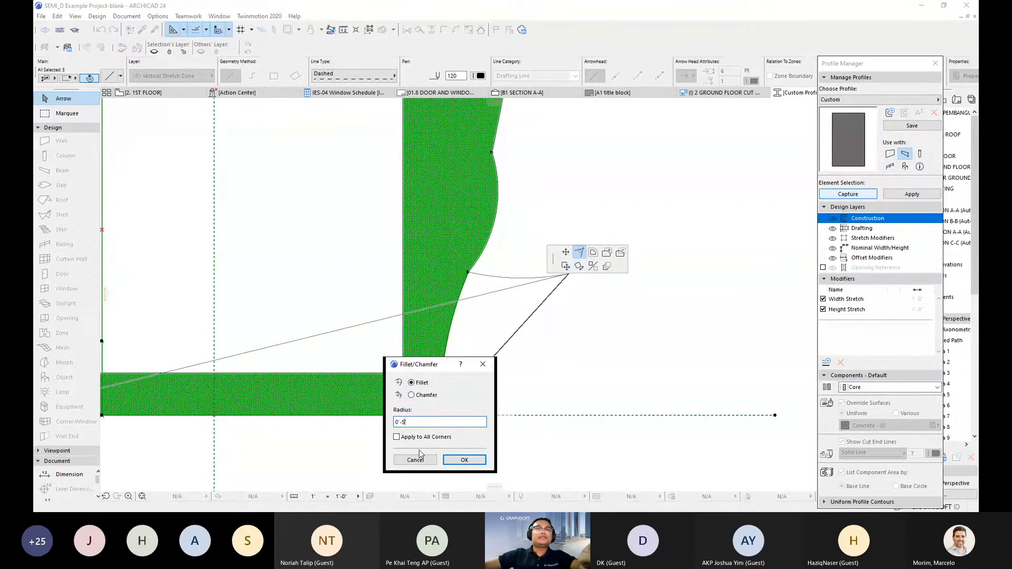
pyautogui.click(462, 460)
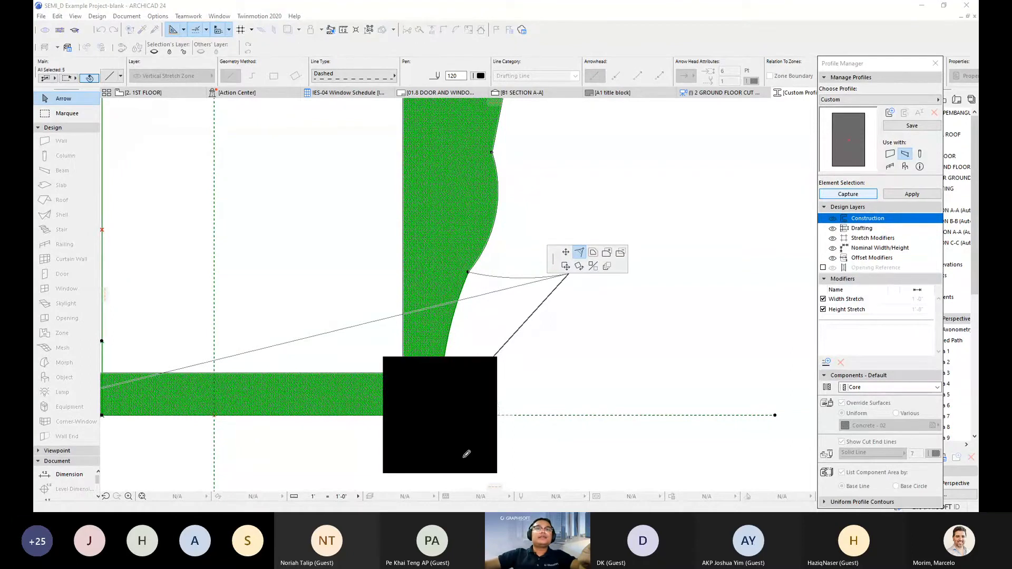
pyautogui.scroll(-3, 473, 391)
pyautogui.scroll(2, 443, 387)
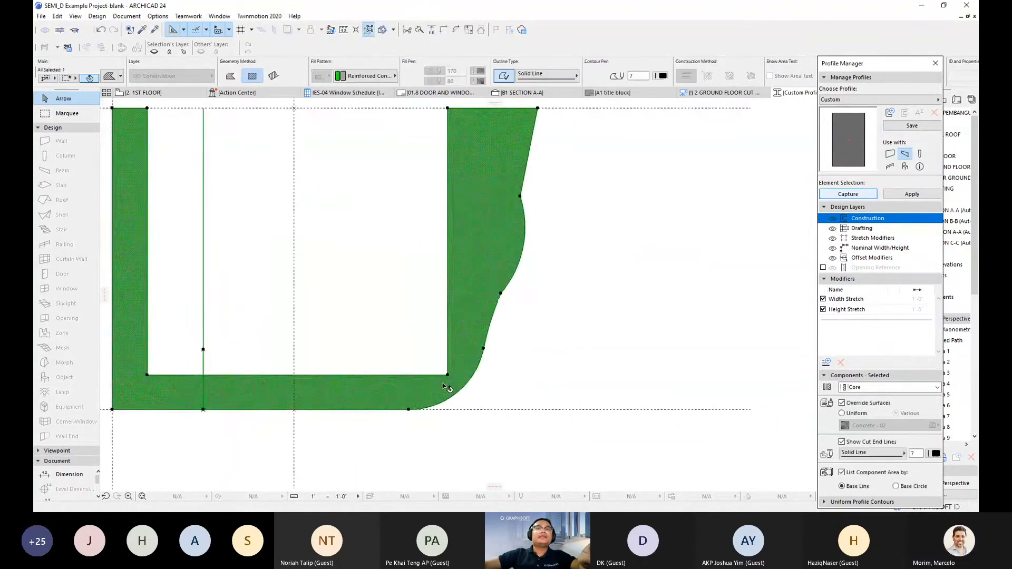
# - Fillet the matching inner corner with the same 0'-5" radius
pyautogui.click(449, 375)
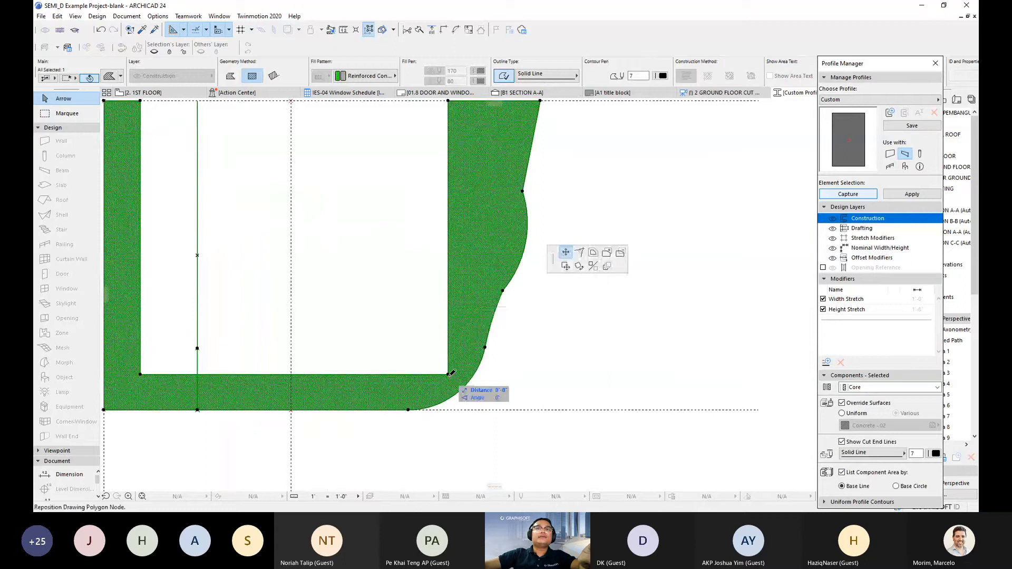
pyautogui.click(580, 252)
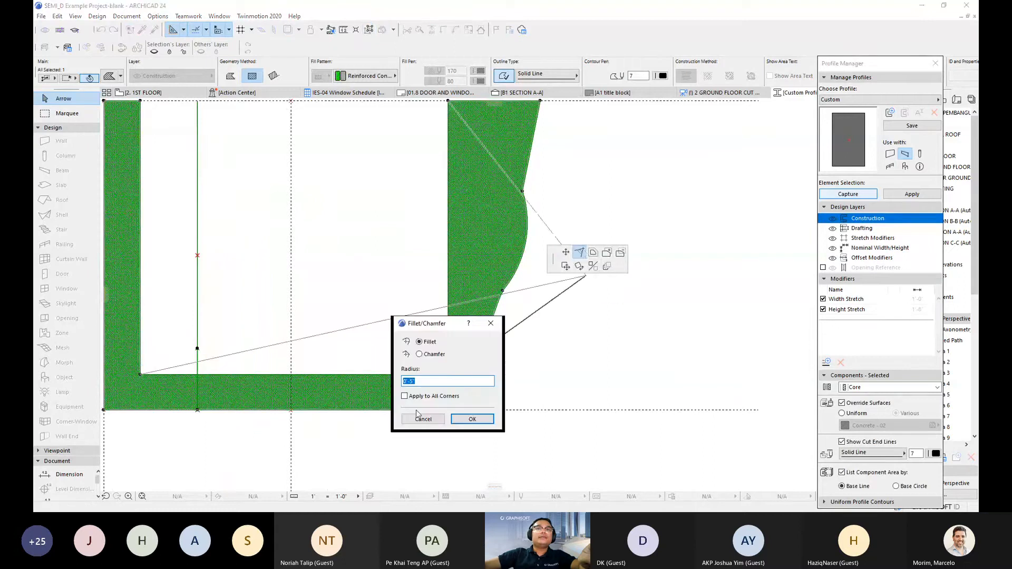
pyautogui.click(472, 420)
pyautogui.scroll(-3, 501, 409)
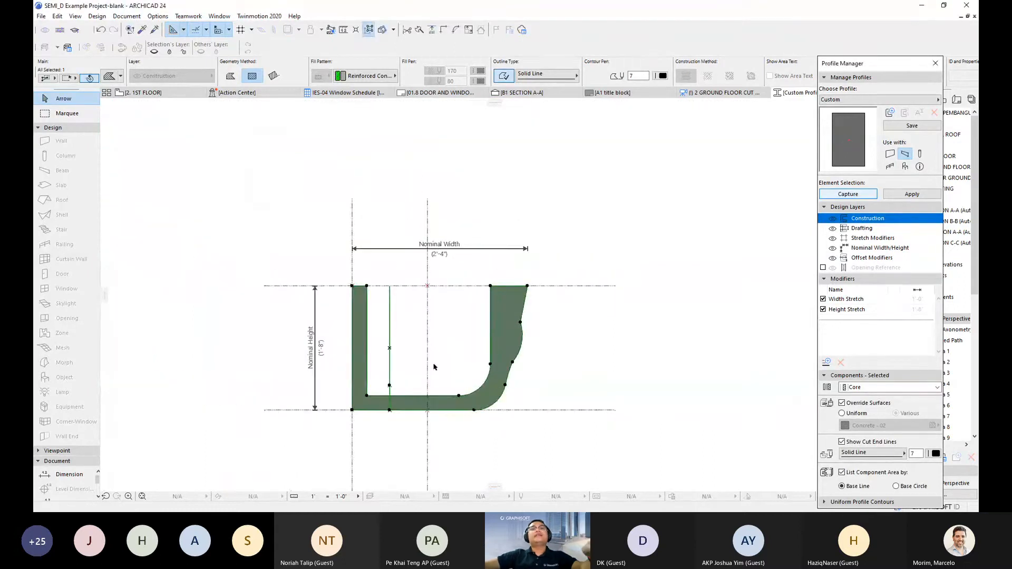
pyautogui.scroll(3, 369, 405)
# - Offset the inner bottom edge upward 0'-8", filling the left floor section solid
pyautogui.click(466, 390)
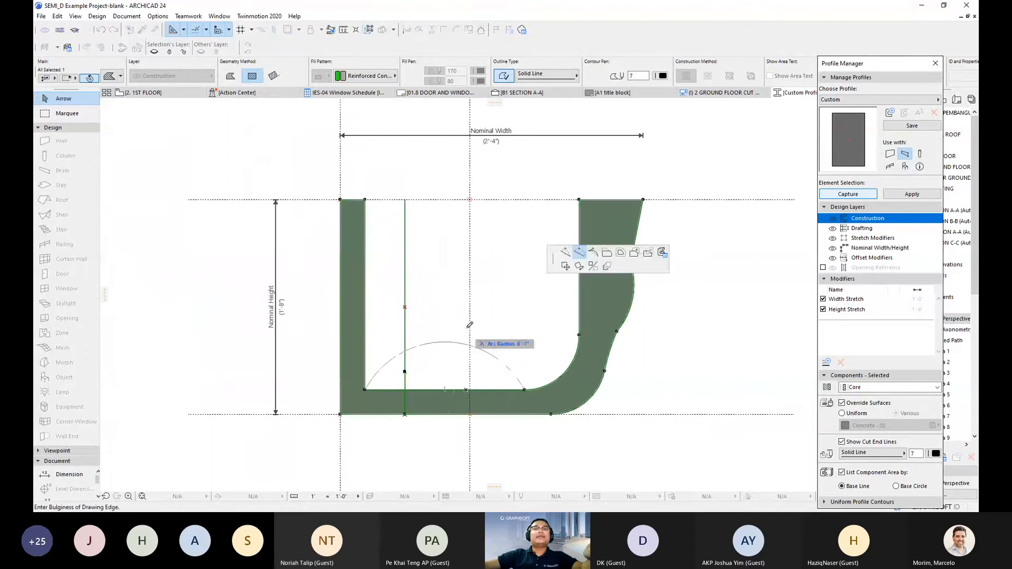
pyautogui.click(607, 252)
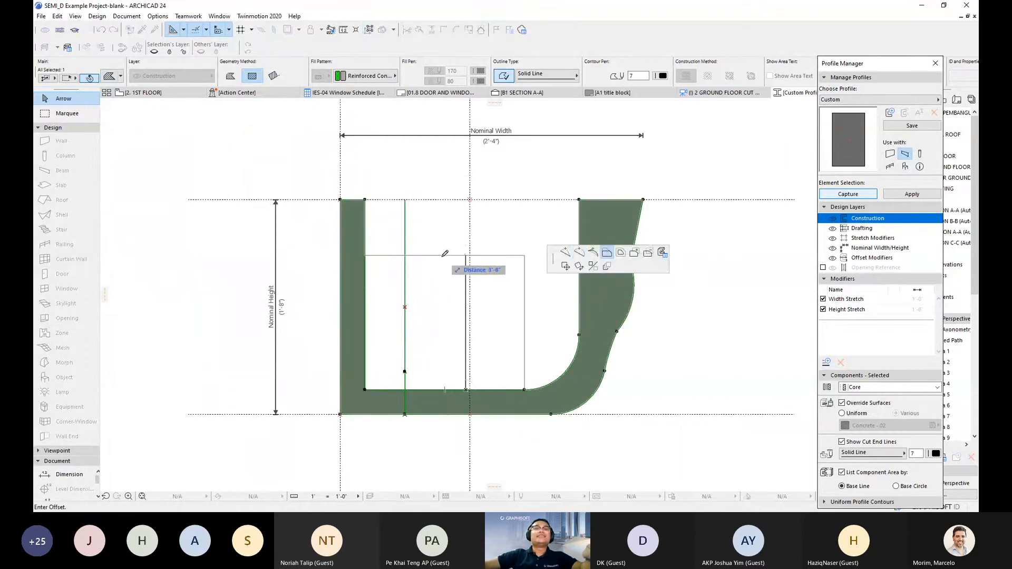
pyautogui.click(404, 305)
pyautogui.scroll(-1, 479, 377)
pyautogui.moveTo(480, 377); pyautogui.dragTo(442, 389, button='middle')
pyautogui.scroll(2, 448, 385)
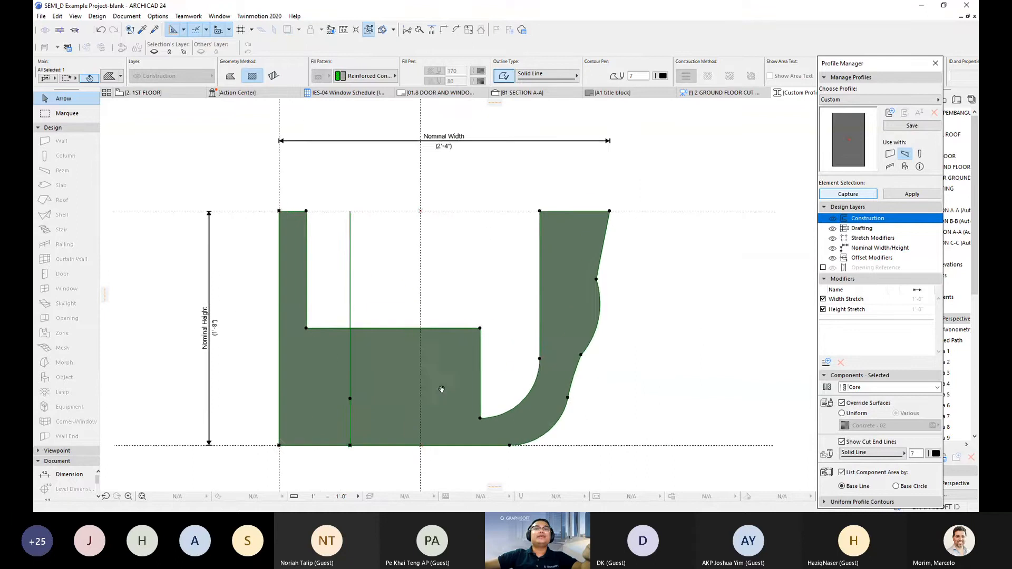
pyautogui.scroll(-1, 441, 390)
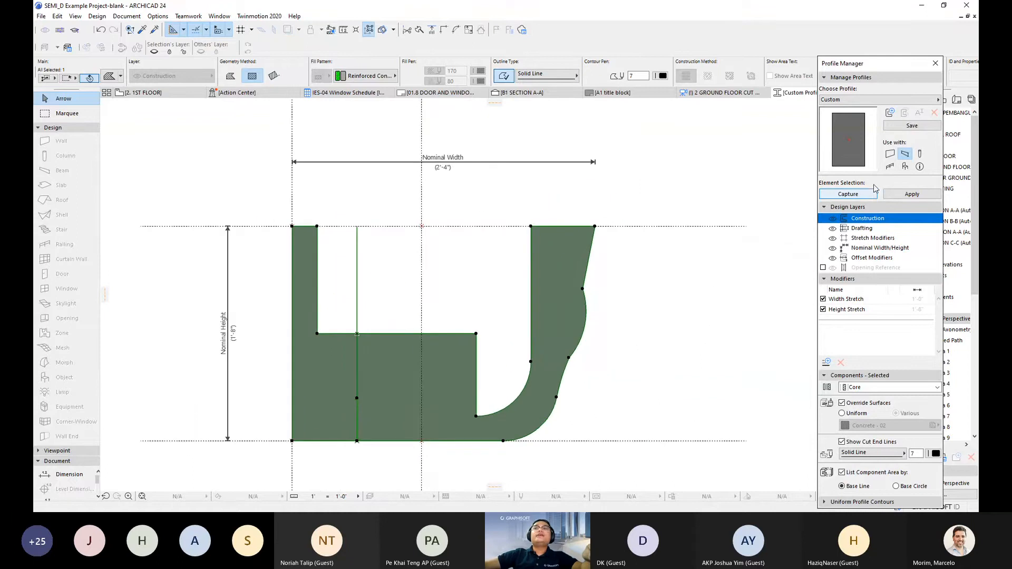
pyautogui.click(914, 128)
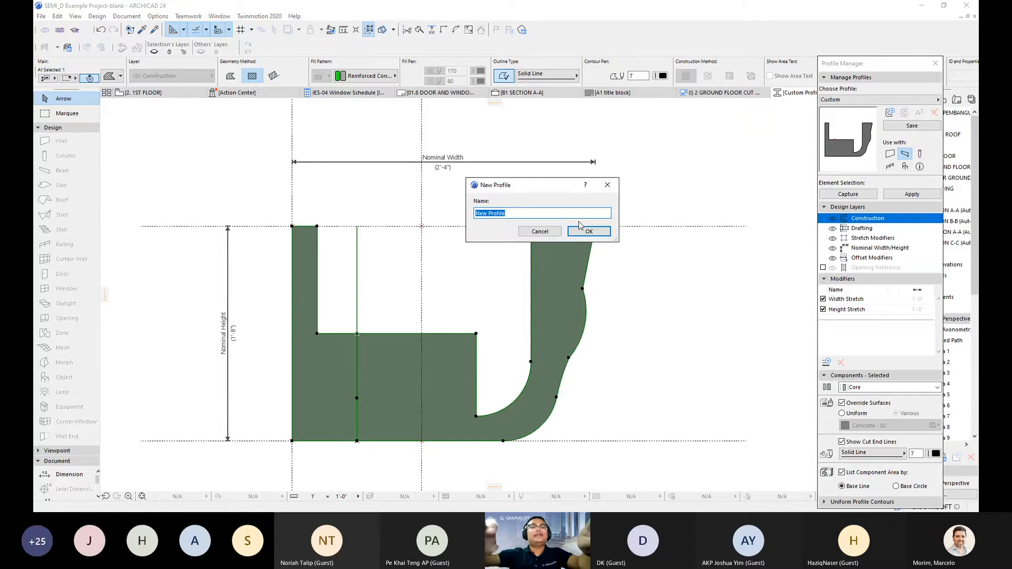
# - Name and save the new concrete gutter profile, then apply it to the carport edge beams
pyautogui.write('Asyraf_Concrete Gutter')
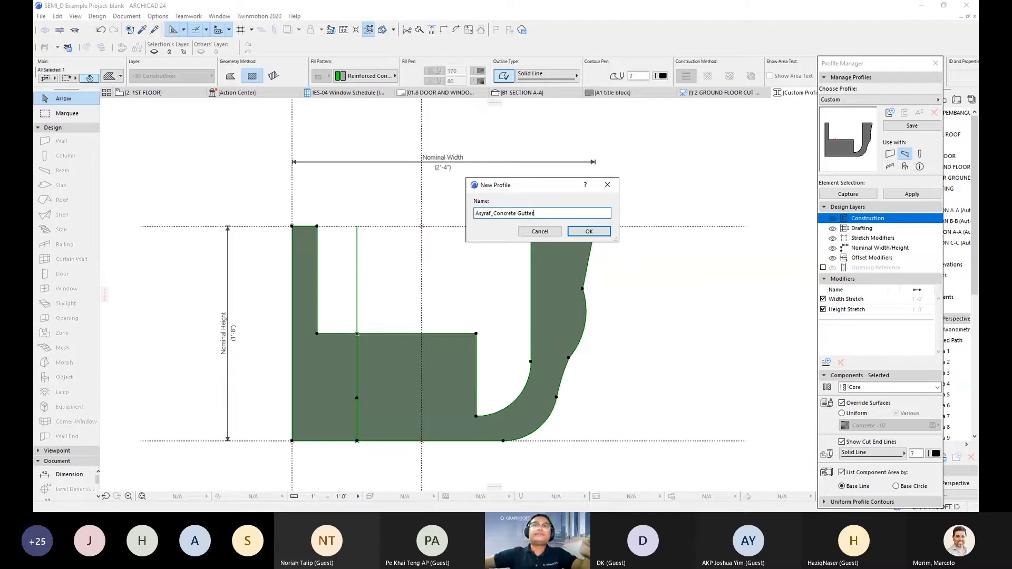
pyautogui.click(589, 232)
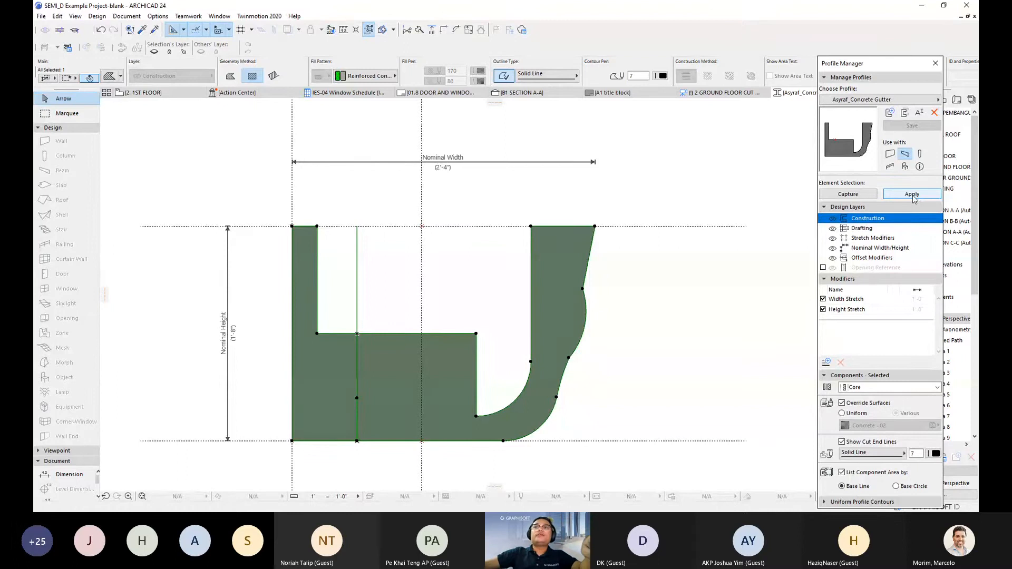
pyautogui.click(912, 194)
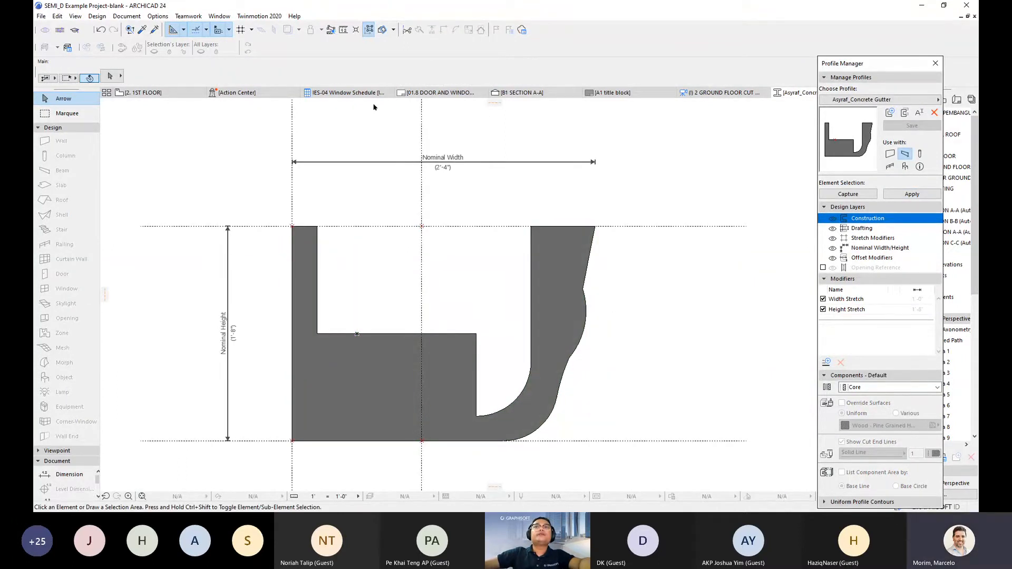
pyautogui.moveTo(708, 95)
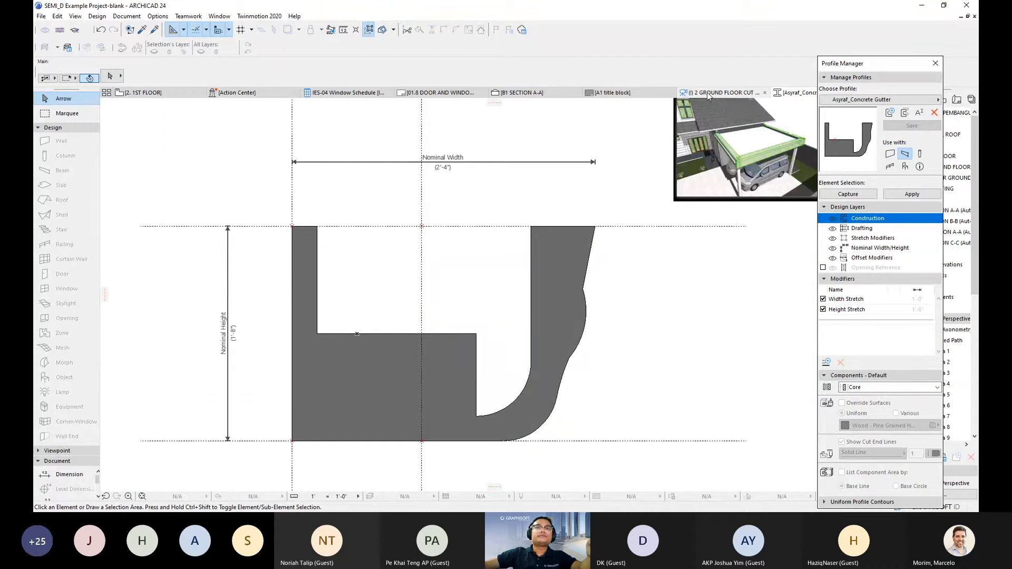
pyautogui.click(709, 95)
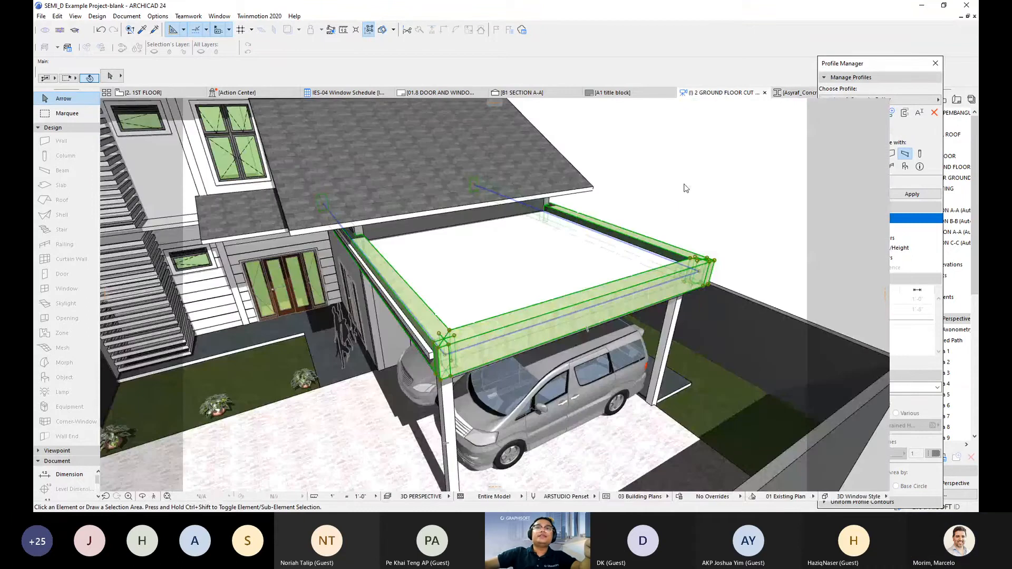
pyautogui.keyDown('shift'); pyautogui.moveTo(442, 369); pyautogui.dragTo(651, 351, button='middle'); pyautogui.keyUp('shift')
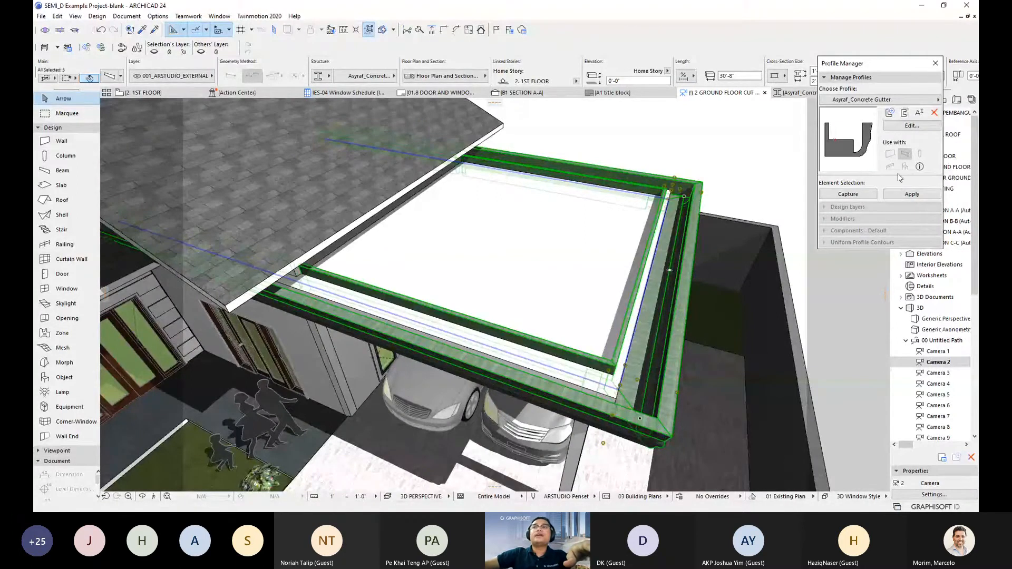
pyautogui.click(911, 126)
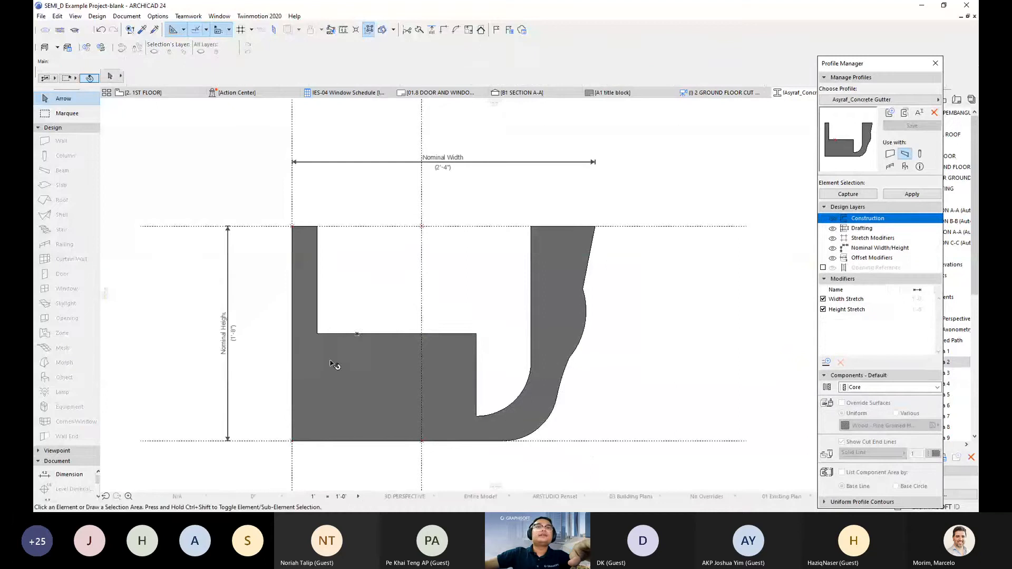
# - Drag the gutter shape by its bottom-left corner onto the origin line and save the profile
pyautogui.click(356, 403)
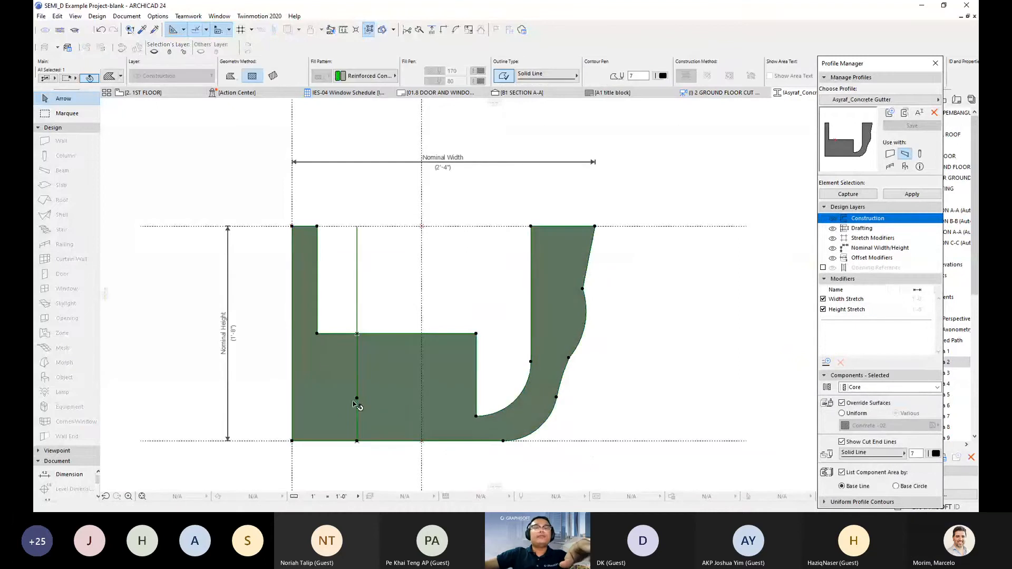
pyautogui.hotkey('ctrl', 'd')
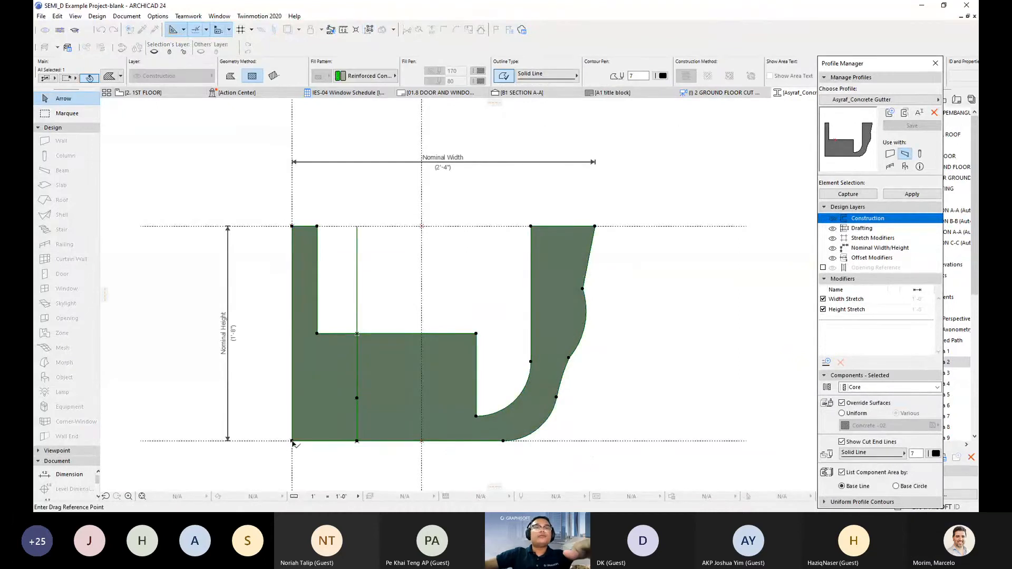
pyautogui.click(292, 440)
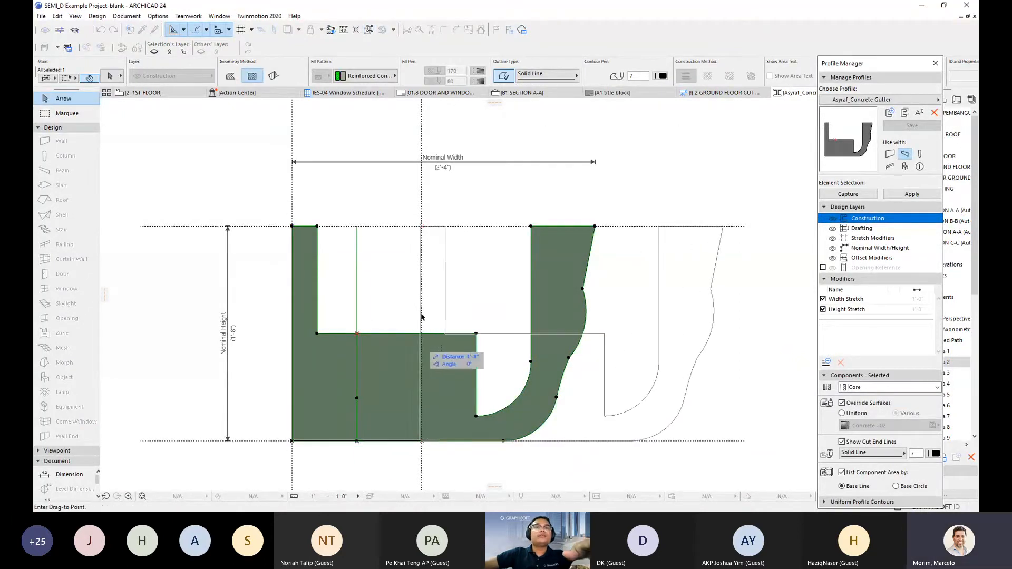
pyautogui.click(422, 226)
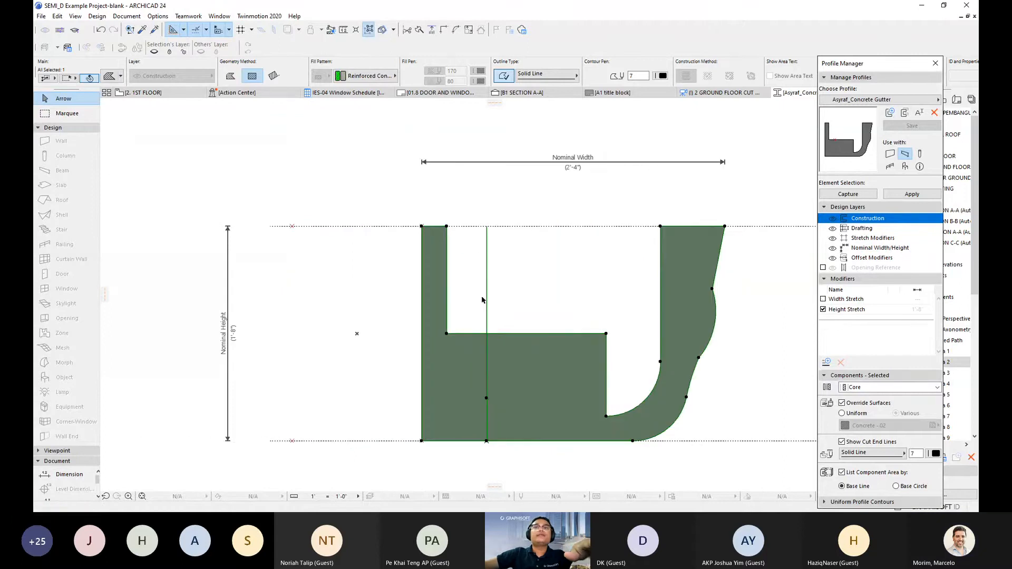
pyautogui.click(912, 126)
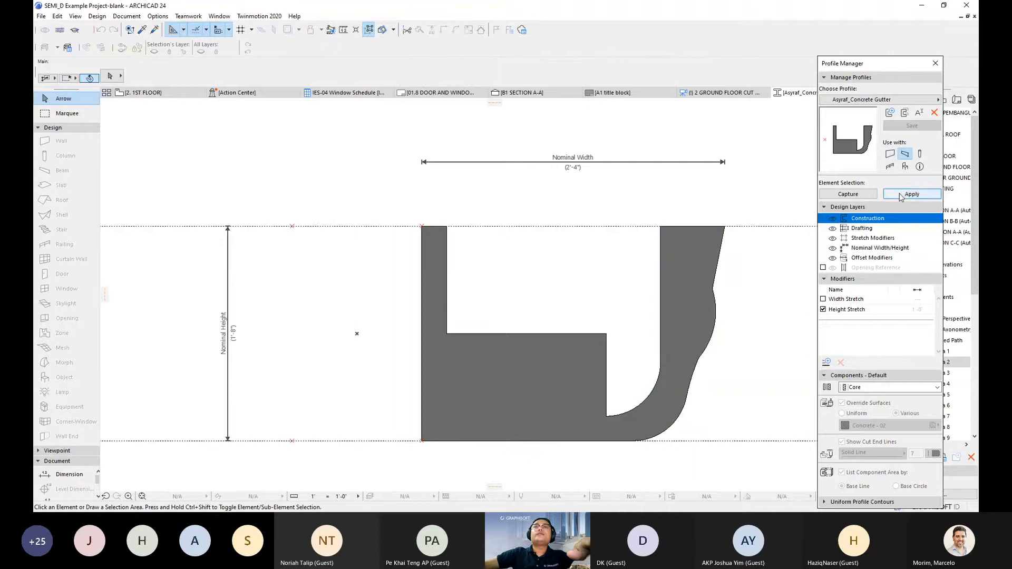
# - Switch to the 3D view and orbit to inspect the updated carport gutters
pyautogui.moveTo(719, 95)
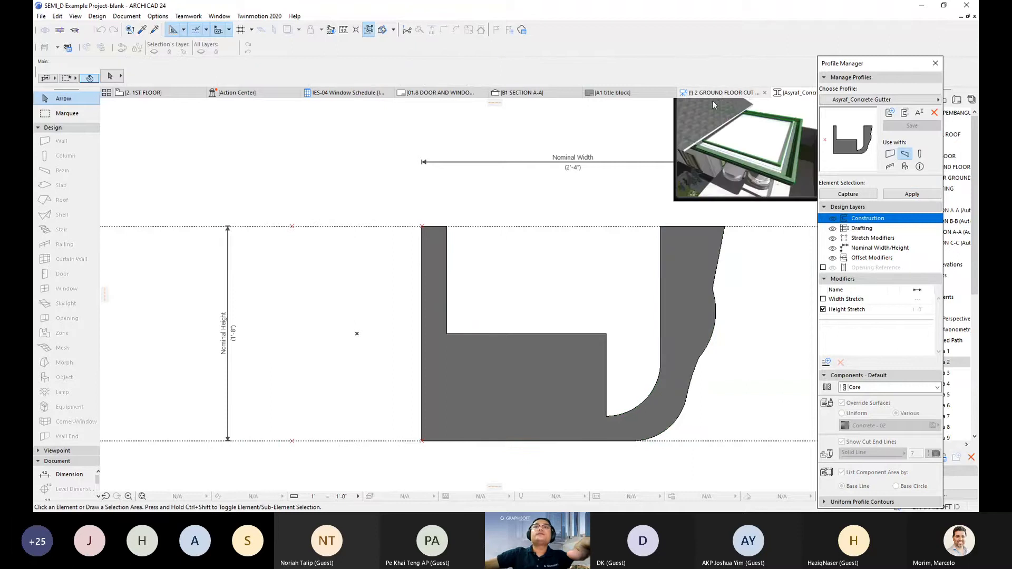
pyautogui.click(713, 101)
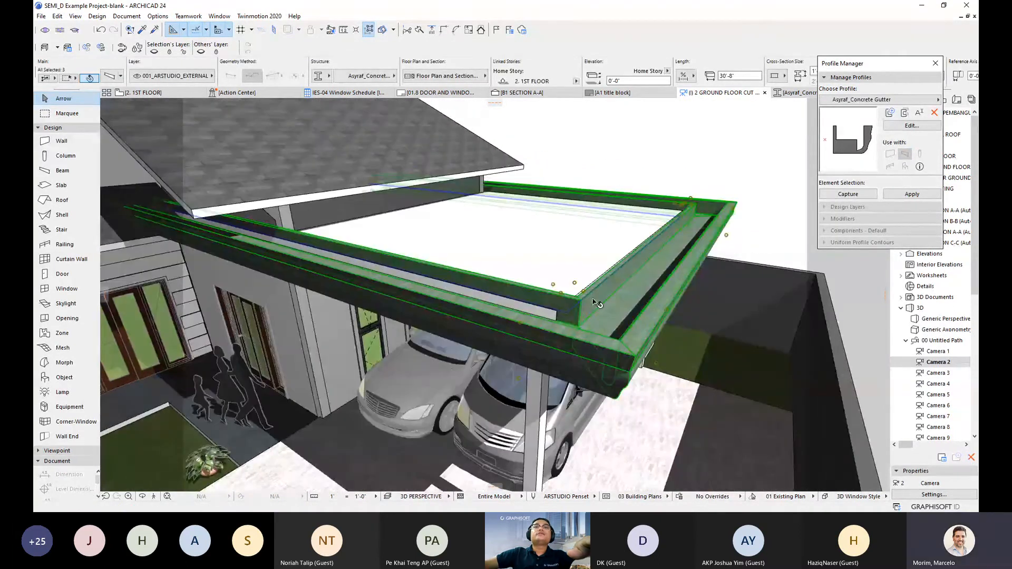
pyautogui.keyDown('shift'); pyautogui.moveTo(571, 317); pyautogui.dragTo(648, 298, button='middle'); pyautogui.keyUp('shift')
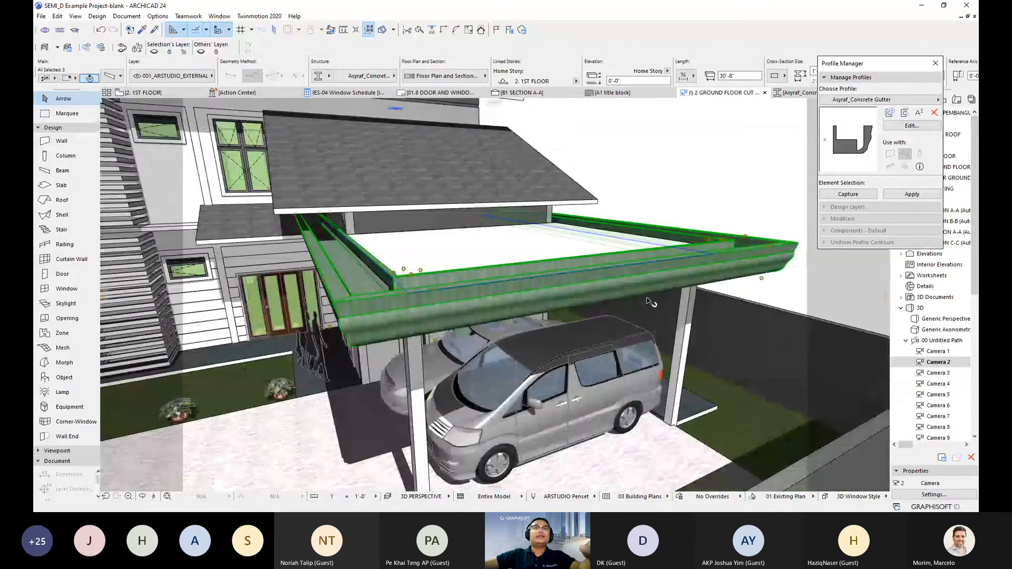
# - Override the gutter beams' surfaces with Paint - Gloss instead of concrete
pyautogui.hotkey('ctrl', 't')
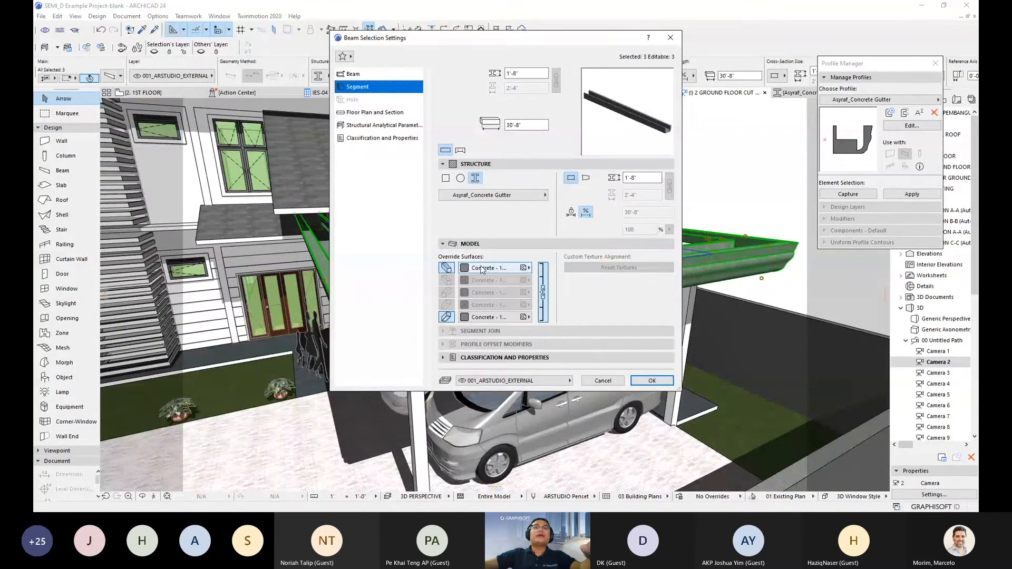
pyautogui.click(481, 268)
pyautogui.click(691, 382)
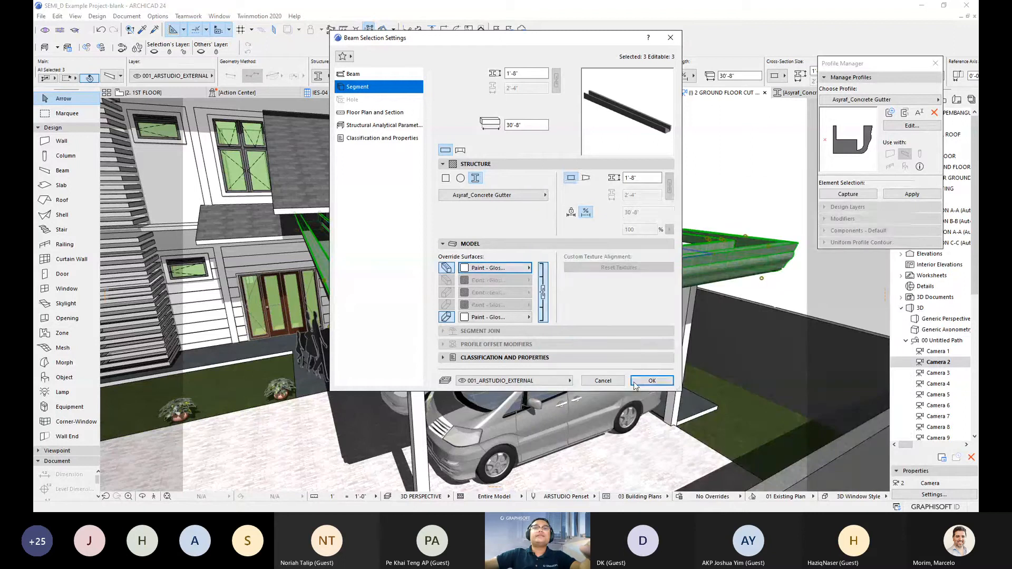
pyautogui.click(652, 380)
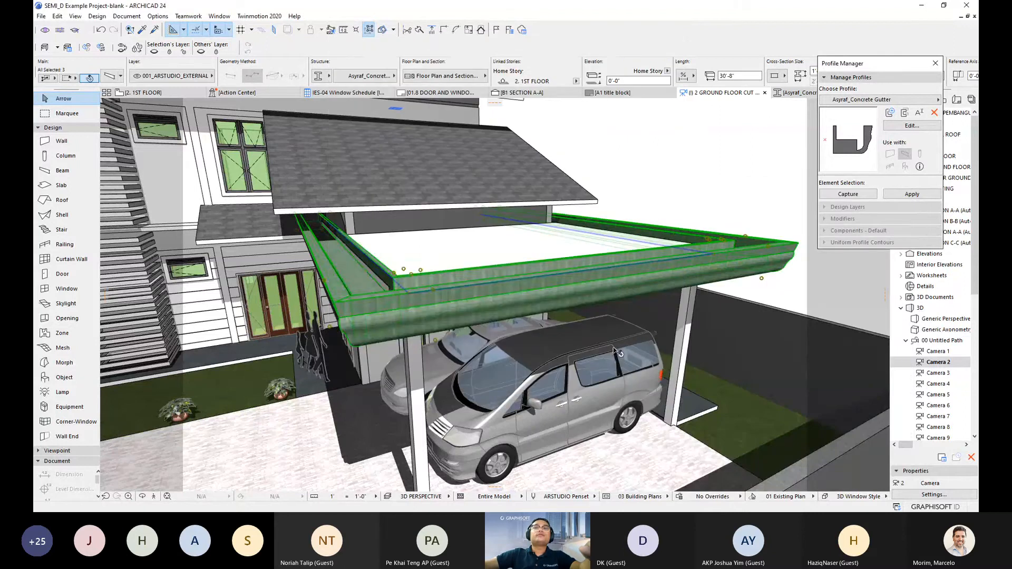
pyautogui.keyDown('shift'); pyautogui.moveTo(449, 336); pyautogui.dragTo(585, 305, button='middle'); pyautogui.keyUp('shift')
pyautogui.scroll(4, 595, 306)
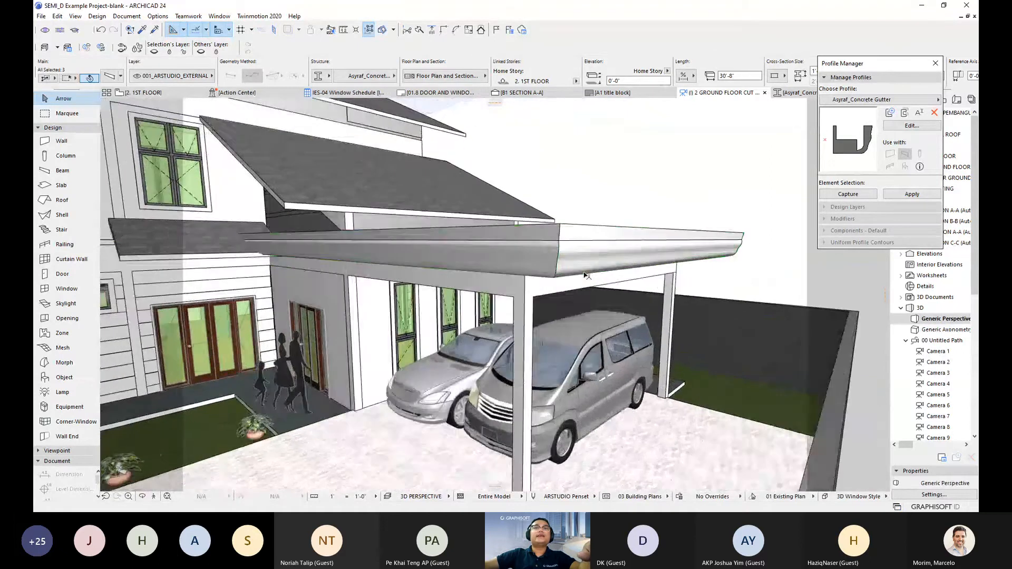
pyautogui.scroll(-5, 564, 309)
pyautogui.keyDown('shift'); pyautogui.moveTo(564, 309); pyautogui.dragTo(474, 349, button='middle'); pyautogui.keyUp('shift')
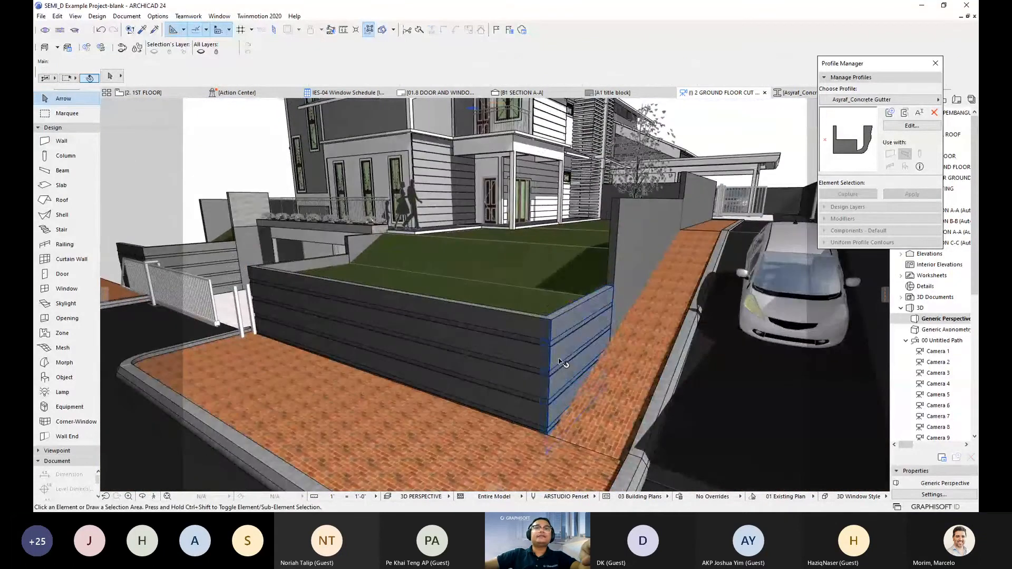
pyautogui.click(463, 351)
pyautogui.keyDown('shift'); pyautogui.click(463, 350); pyautogui.keyUp('shift')
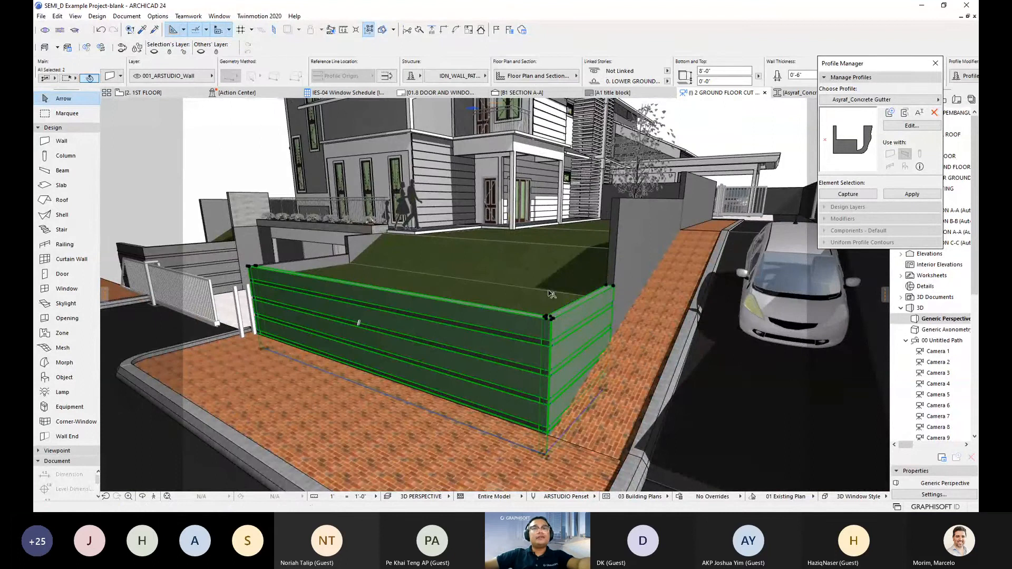
pyautogui.press('Escape')
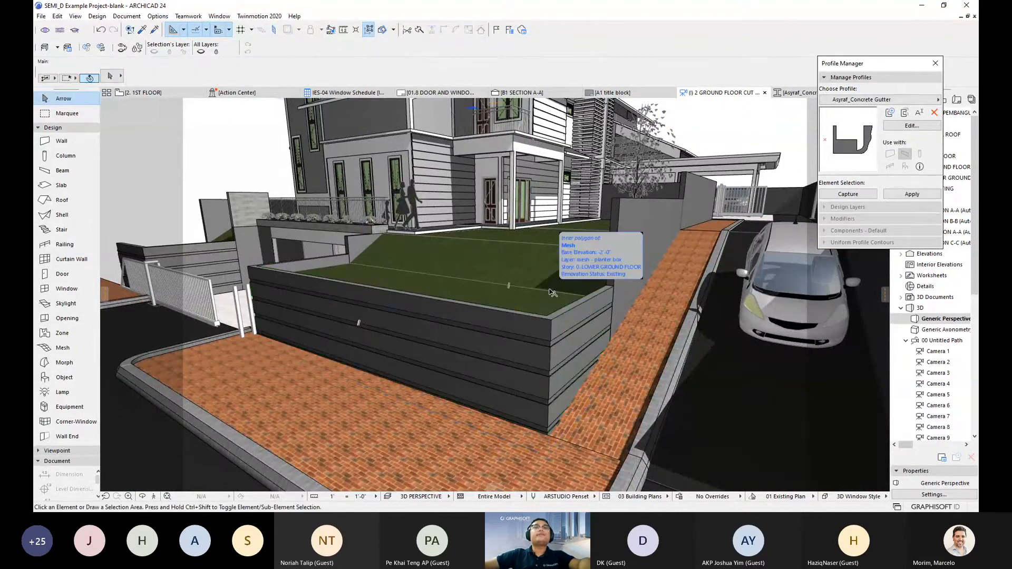
pyautogui.scroll(-2, 552, 293)
pyautogui.keyDown('shift'); pyautogui.moveTo(553, 293); pyautogui.dragTo(474, 366, button='middle'); pyautogui.keyUp('shift')
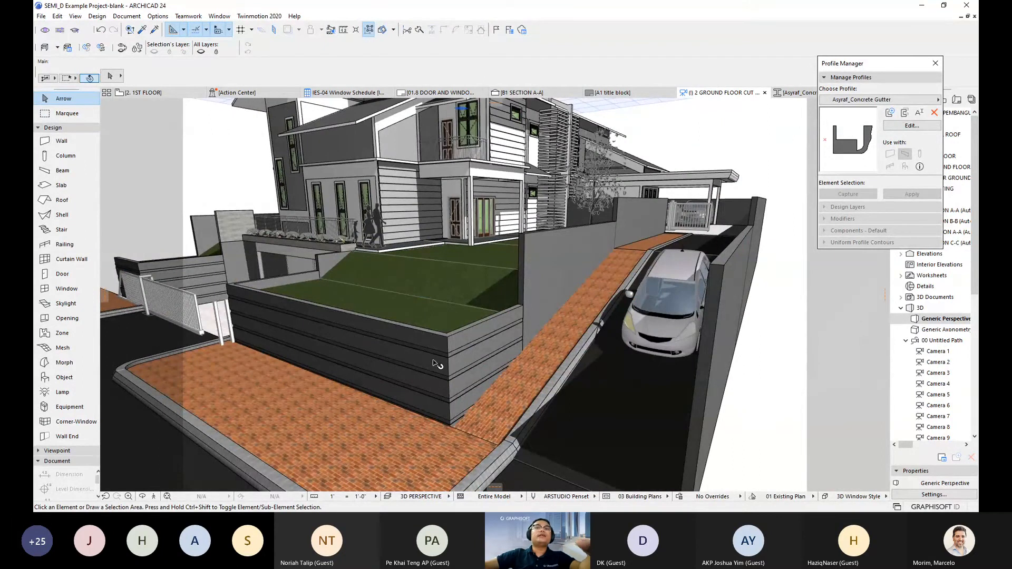
pyautogui.scroll(-2, 538, 312)
pyautogui.keyDown('shift'); pyautogui.moveTo(539, 312); pyautogui.dragTo(557, 325, button='middle'); pyautogui.keyUp('shift')
pyautogui.scroll(2, 546, 295)
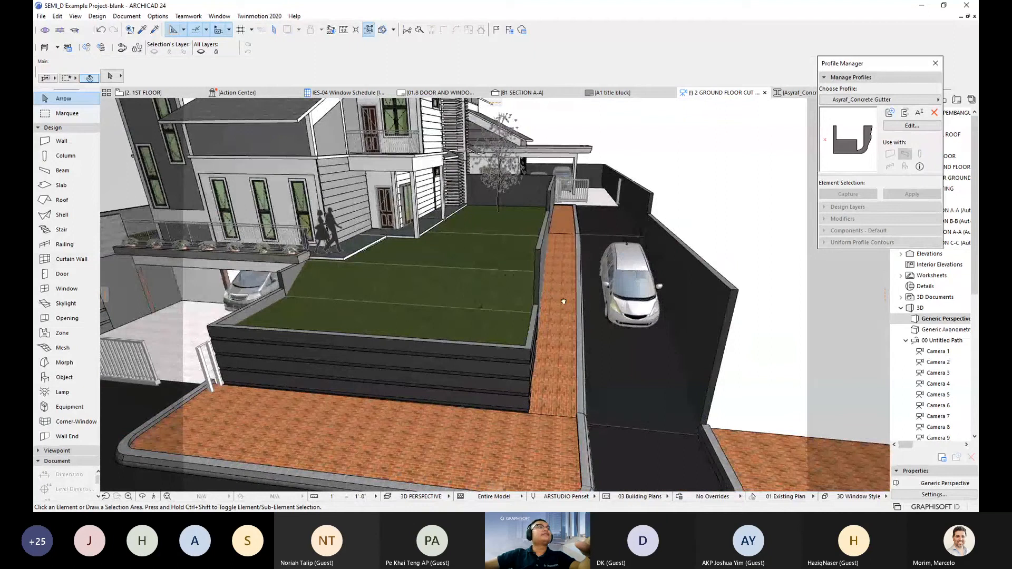
pyautogui.keyDown('shift'); pyautogui.moveTo(544, 262); pyautogui.dragTo(485, 243, button='middle'); pyautogui.keyUp('shift')
pyautogui.scroll(2, 485, 244)
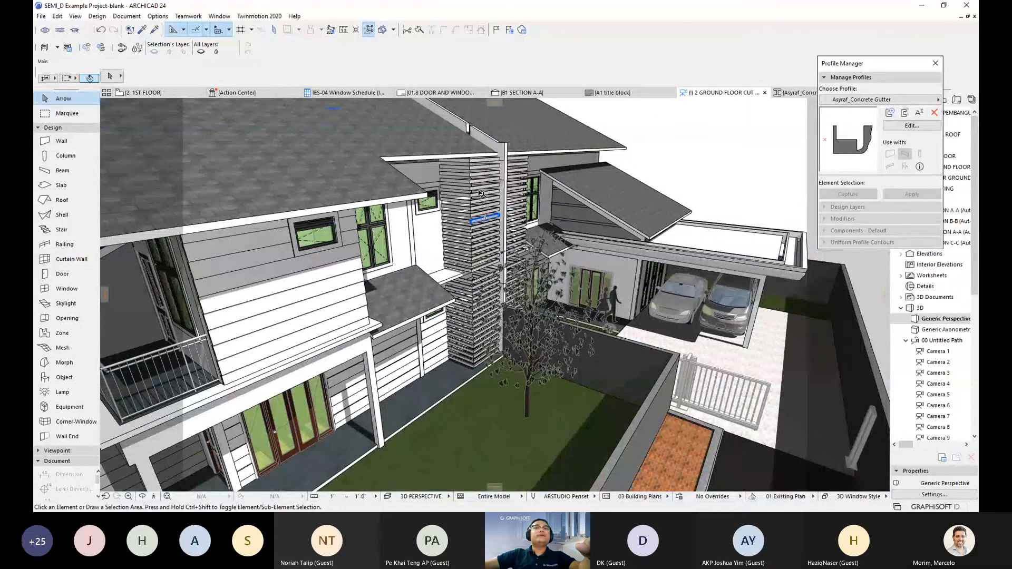
pyautogui.keyDown('shift'); pyautogui.moveTo(508, 270); pyautogui.dragTo(506, 242, button='middle'); pyautogui.keyUp('shift')
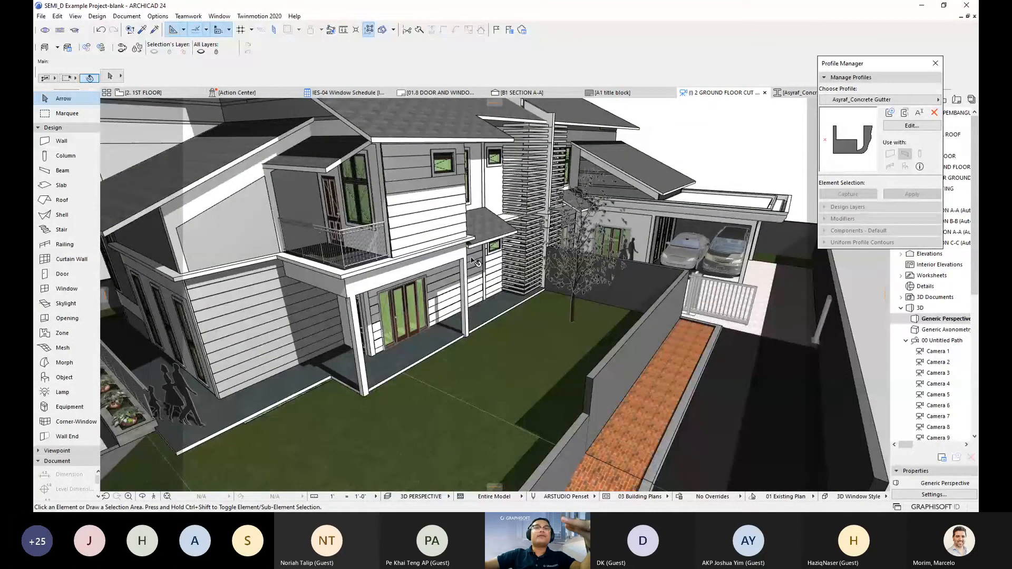
pyautogui.scroll(3, 521, 189)
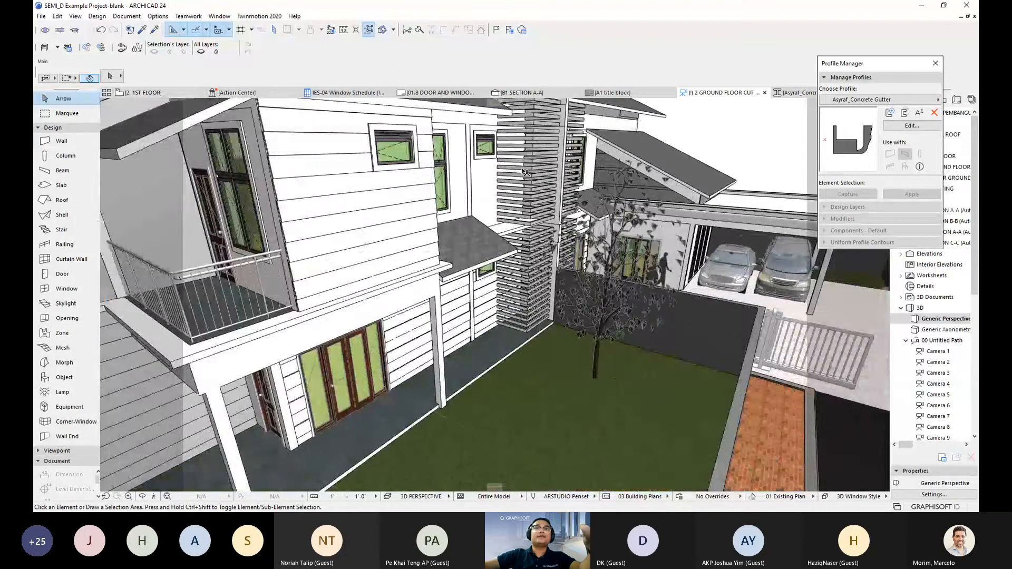
pyautogui.scroll(2, 533, 210)
pyautogui.keyDown('shift'); pyautogui.moveTo(534, 210); pyautogui.dragTo(621, 246, button='middle'); pyautogui.keyUp('shift')
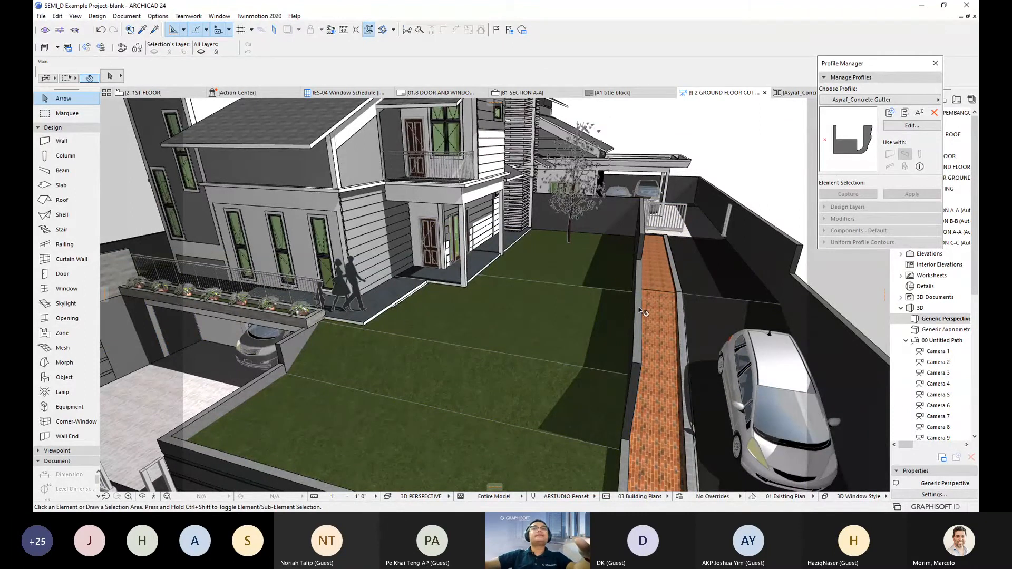
pyautogui.scroll(-2, 652, 318)
pyautogui.keyDown('shift'); pyautogui.moveTo(655, 321); pyautogui.dragTo(463, 278, button='middle'); pyautogui.keyUp('shift')
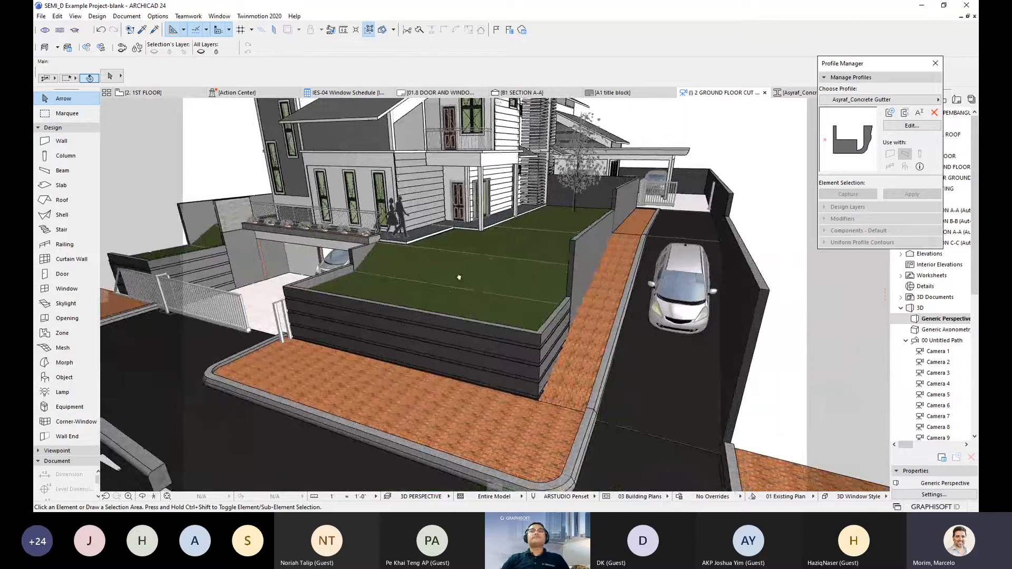
pyautogui.moveTo(459, 277); pyautogui.dragTo(459, 277, button='middle')
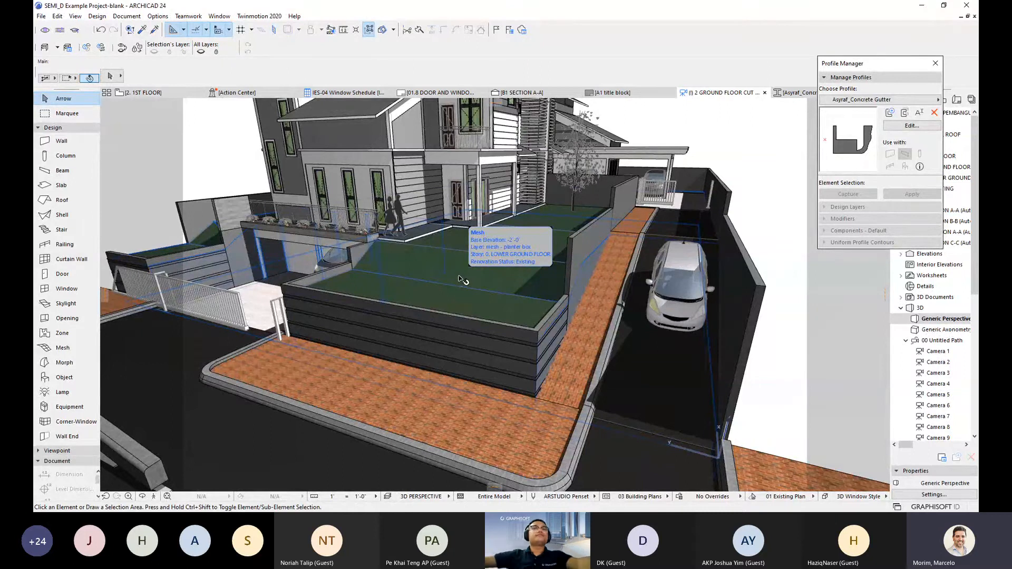
pyautogui.keyDown('shift'); pyautogui.moveTo(507, 267); pyautogui.dragTo(544, 232, button='middle'); pyautogui.keyUp('shift')
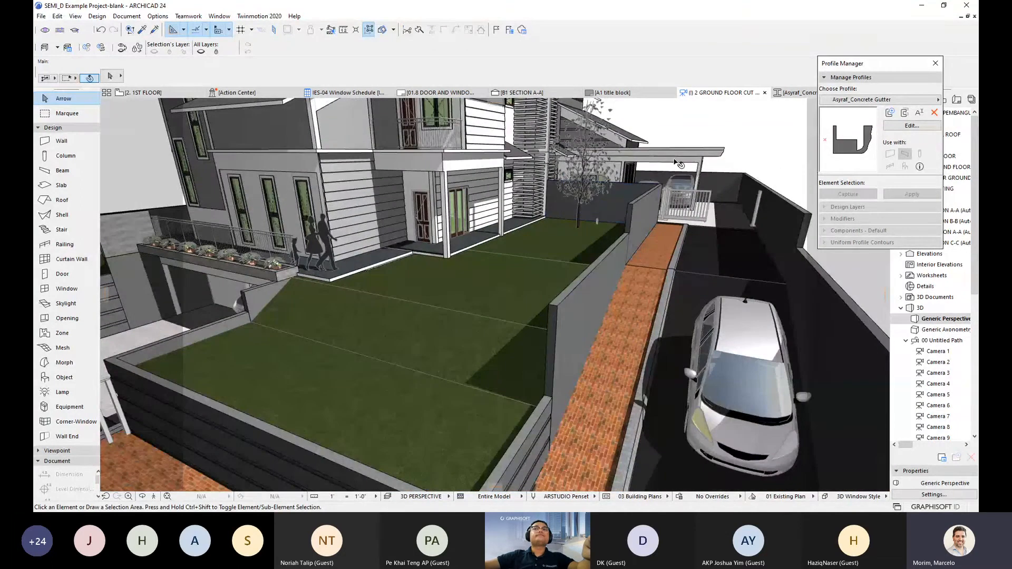
pyautogui.scroll(5, 679, 163)
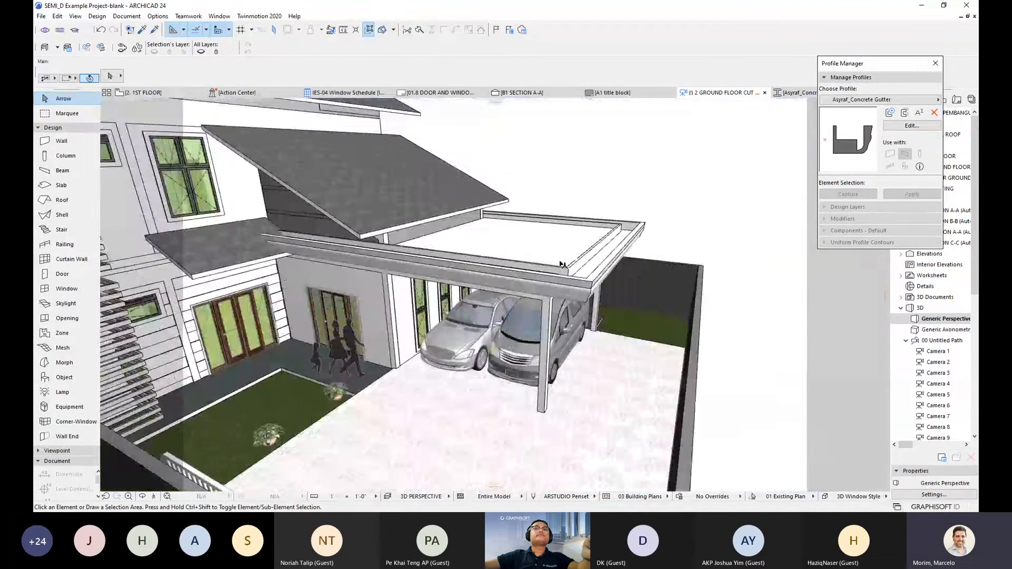
# - Reopen the concrete gutter profile in the editor and frame its cross-section with dimensions
pyautogui.click(912, 125)
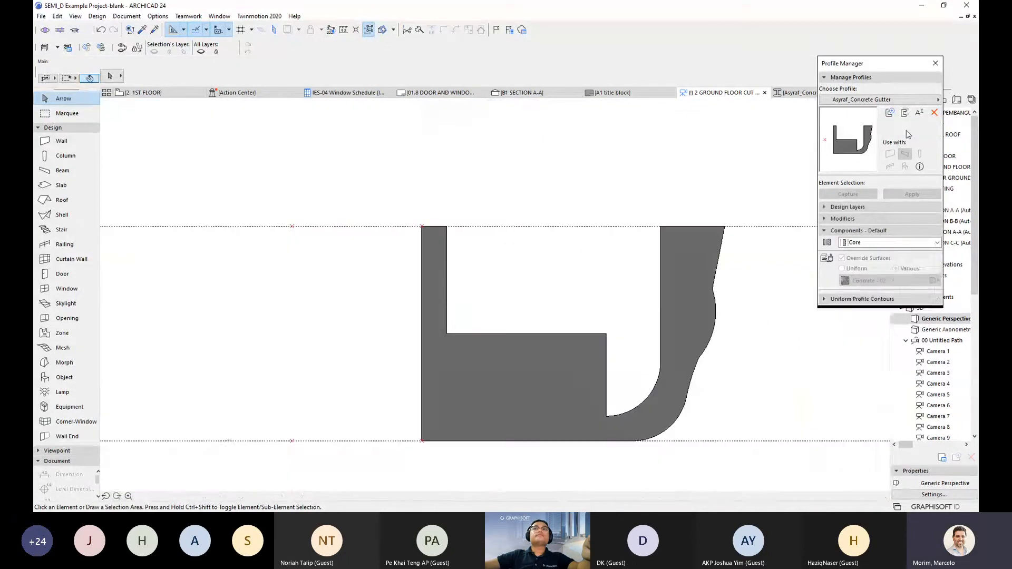
pyautogui.moveTo(583, 311); pyautogui.dragTo(452, 287, button='middle')
pyautogui.scroll(1, 455, 288)
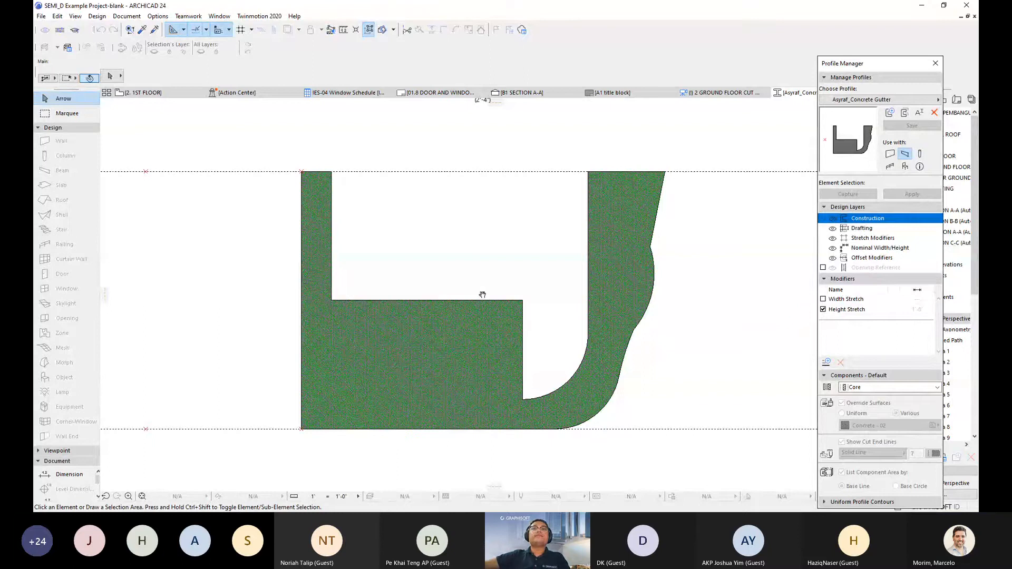
pyautogui.moveTo(483, 294); pyautogui.dragTo(469, 288, button='middle')
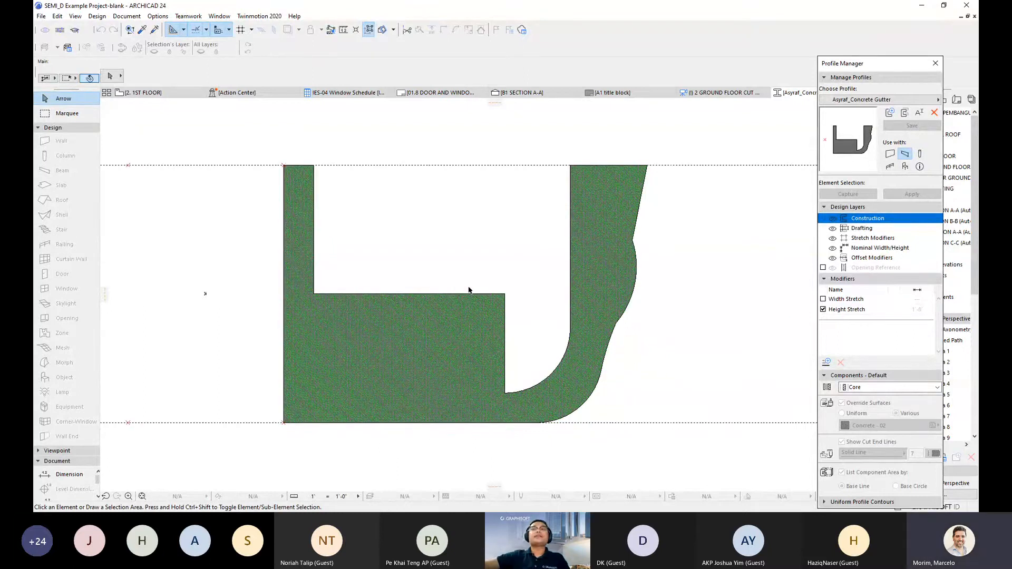
pyautogui.moveTo(468, 288); pyautogui.dragTo(501, 294, button='middle')
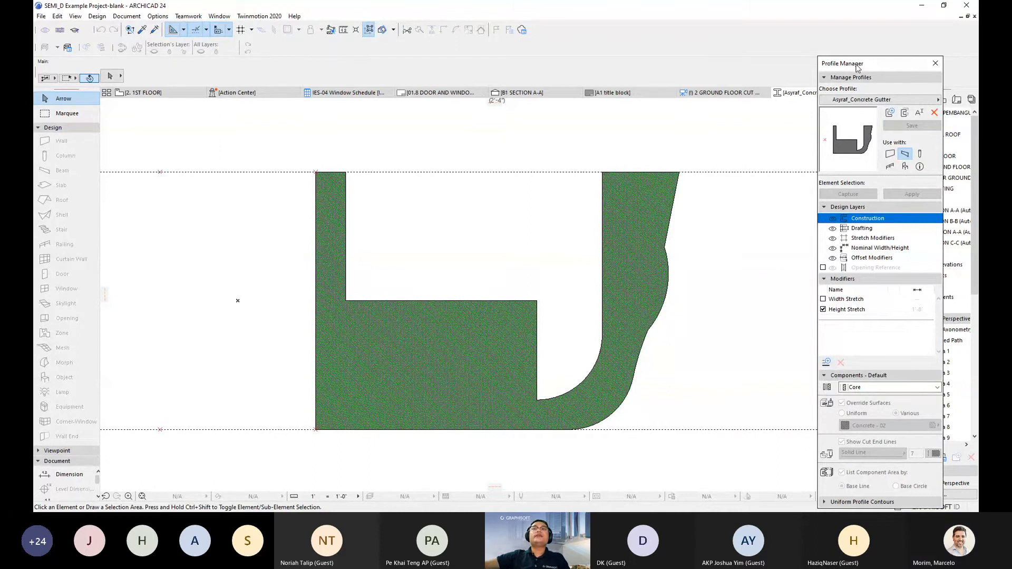
pyautogui.moveTo(857, 67); pyautogui.dragTo(811, 47)
pyautogui.scroll(-1, 547, 283)
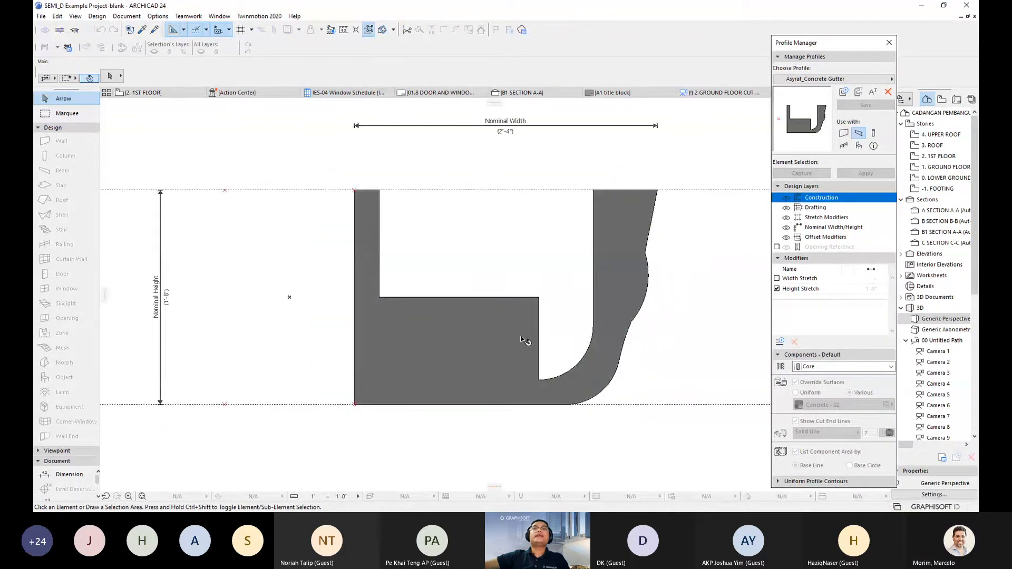
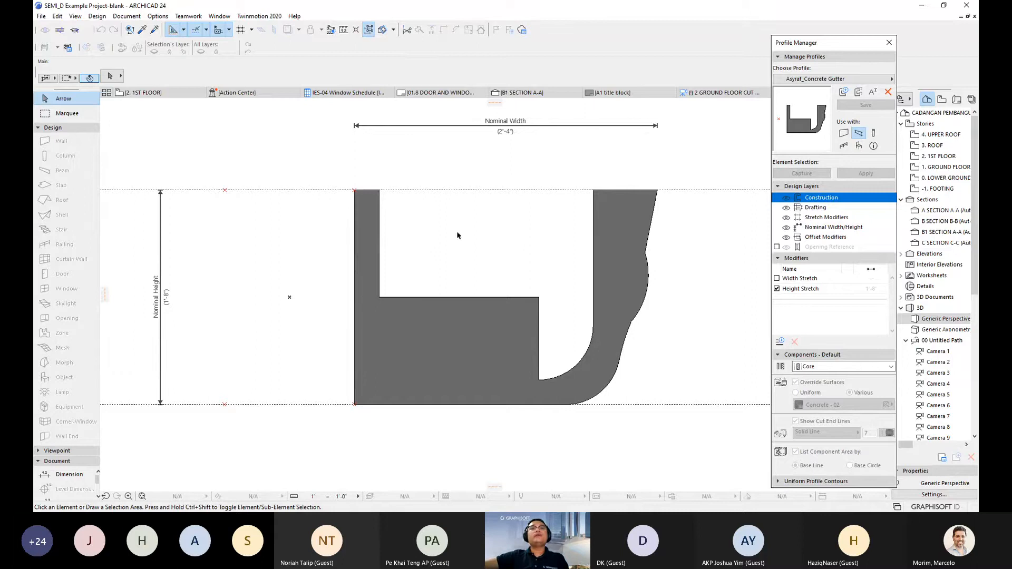
# - Zoom in on the gutter profile and start a new offset modifier in the Profile Manager
pyautogui.scroll(1, 418, 276)
pyautogui.scroll(-1, 409, 298)
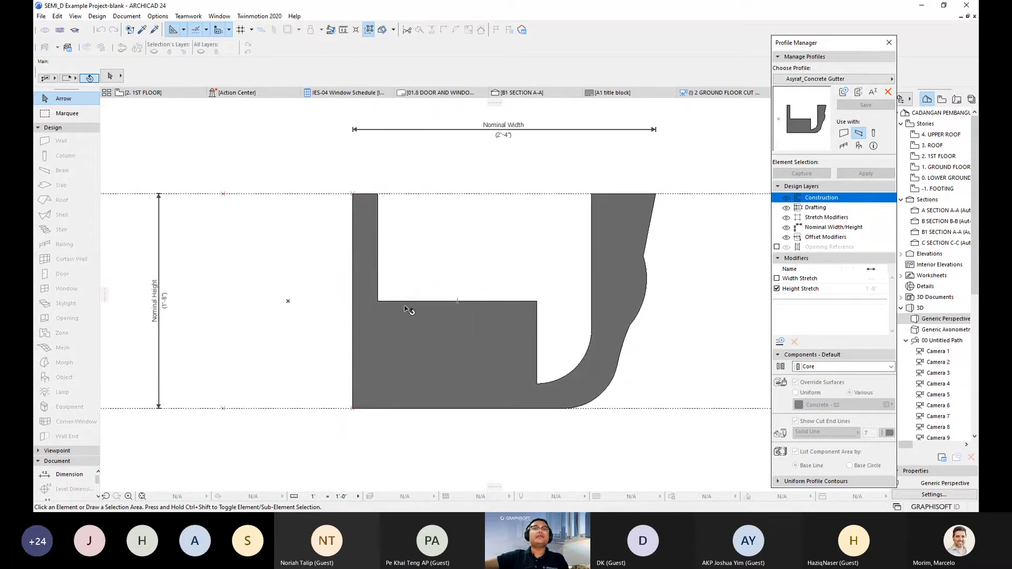
pyautogui.scroll(3, 412, 311)
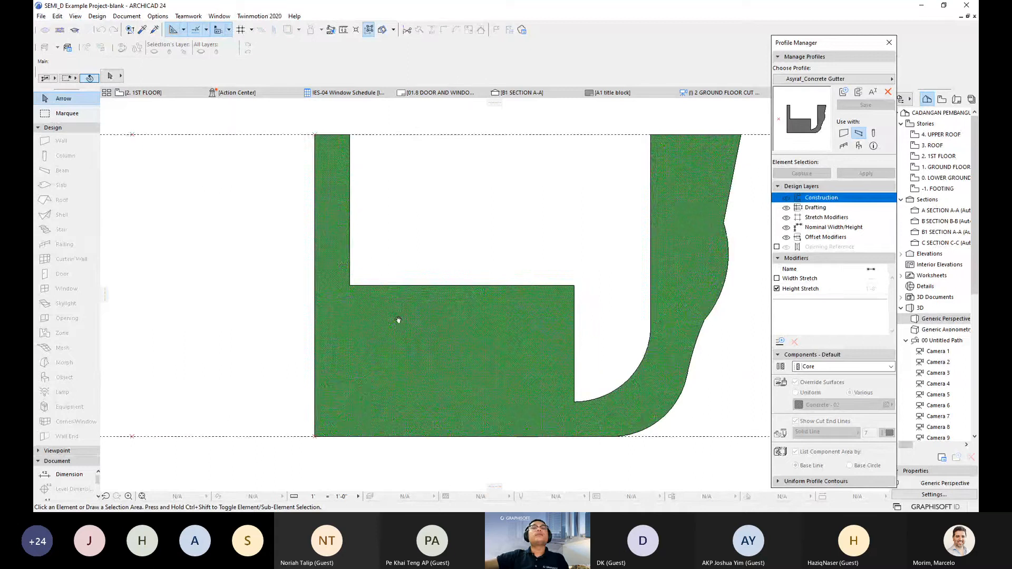
pyautogui.moveTo(398, 320); pyautogui.dragTo(387, 320, button='middle')
pyautogui.scroll(1, 441, 321)
pyautogui.moveTo(447, 314); pyautogui.dragTo(417, 321, button='middle')
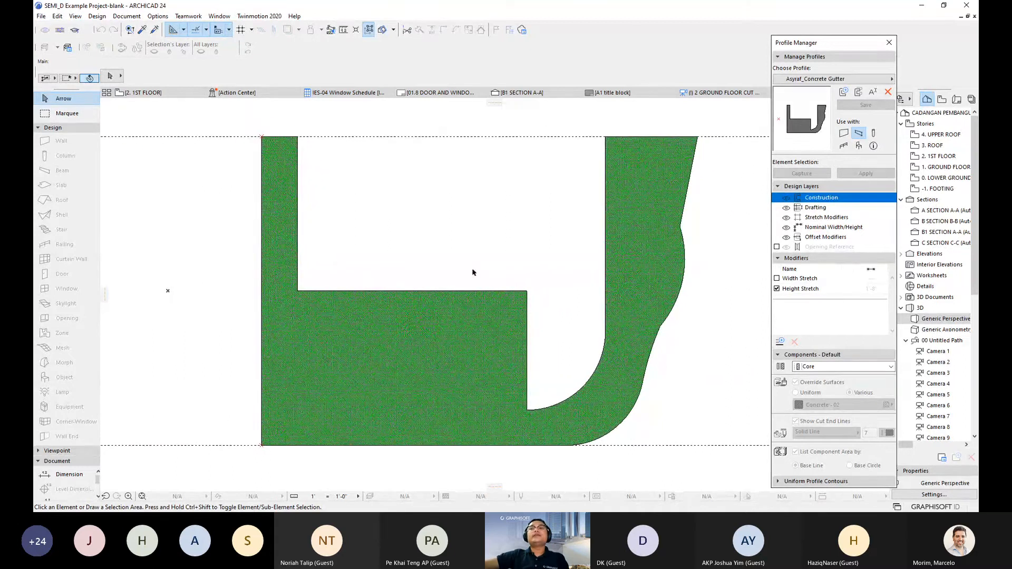
pyautogui.click(781, 341)
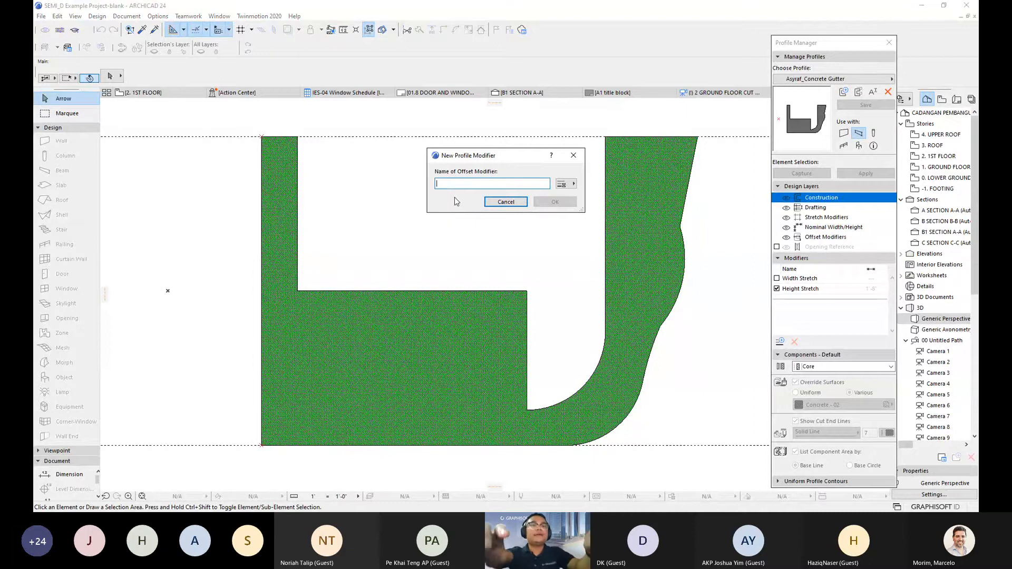
# - Name the new offset modifier 'Gutter size inside' after trying the preset name options
pyautogui.write('Gutt')
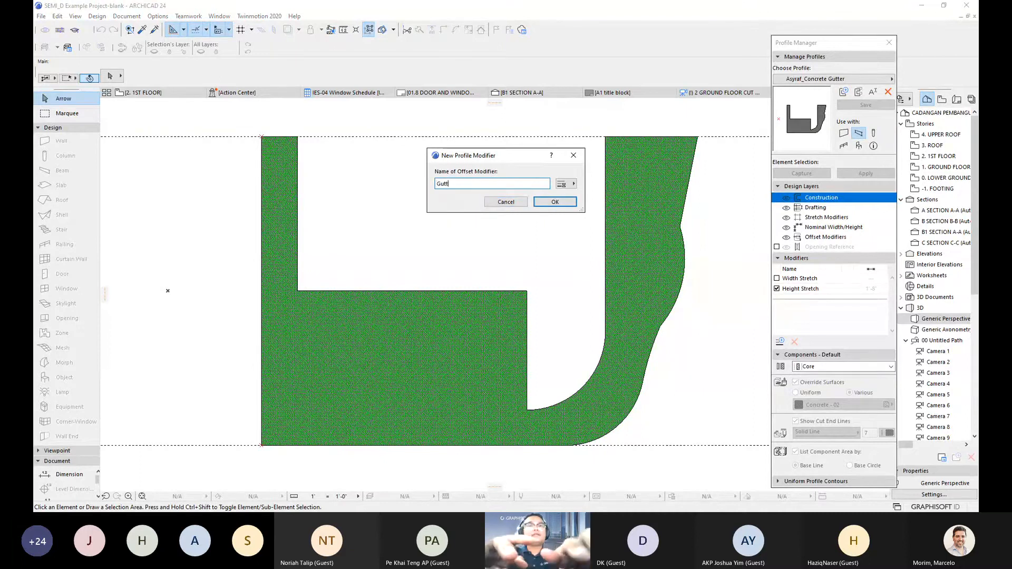
pyautogui.write('er inside size')
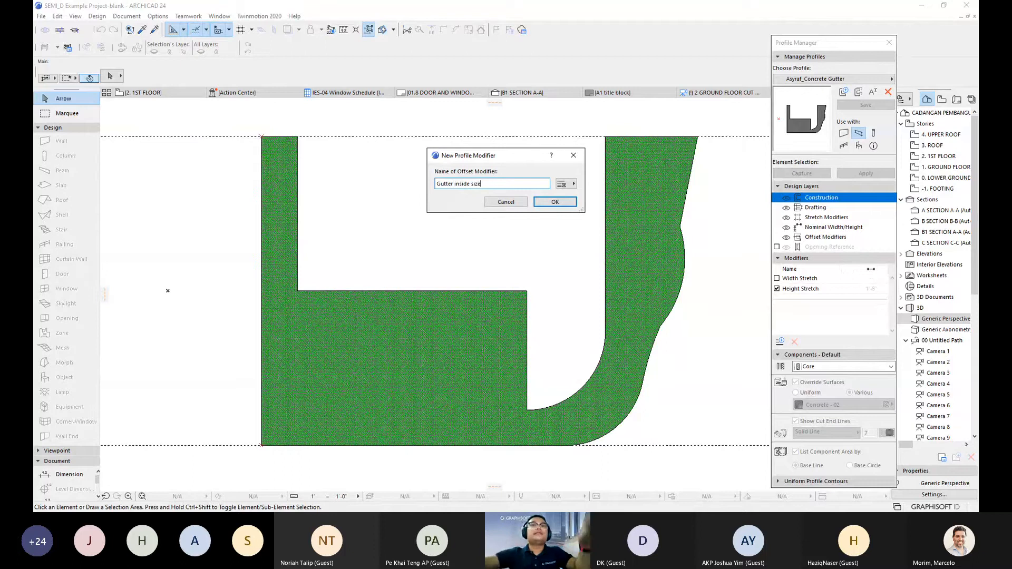
pyautogui.click(567, 188)
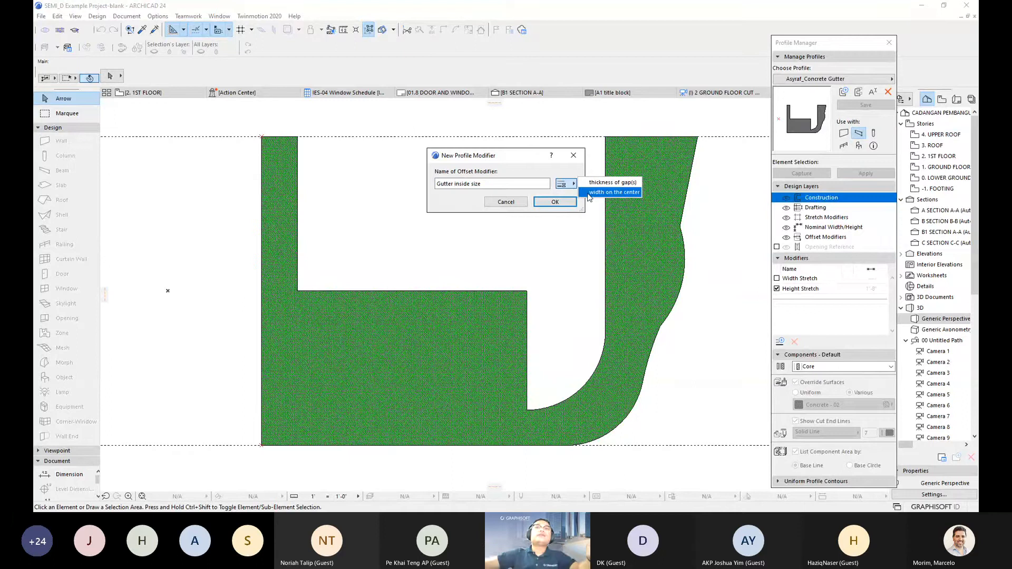
pyautogui.click(590, 192)
pyautogui.click(573, 184)
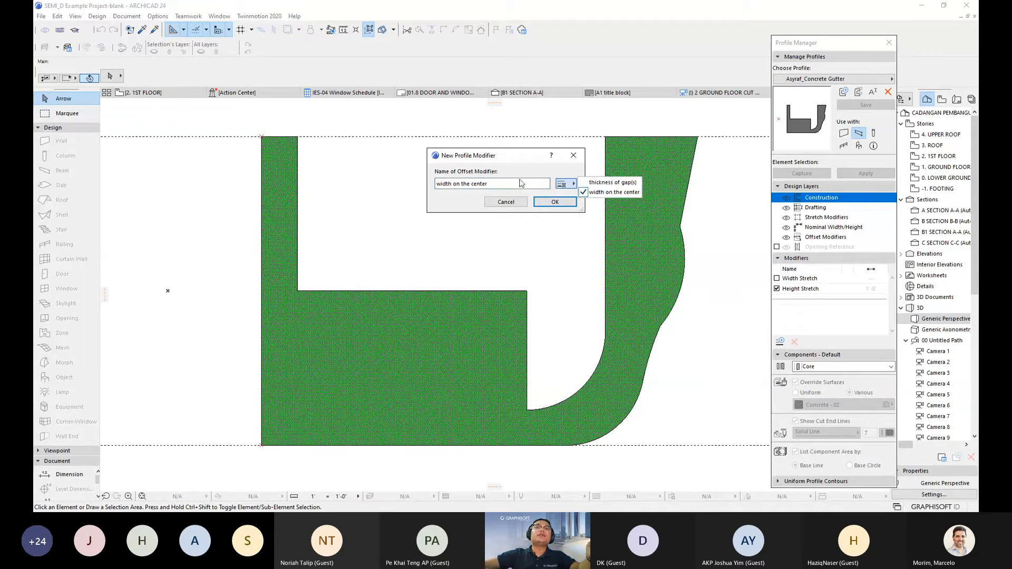
pyautogui.click(598, 183)
pyautogui.moveTo(545, 184); pyautogui.dragTo(393, 183)
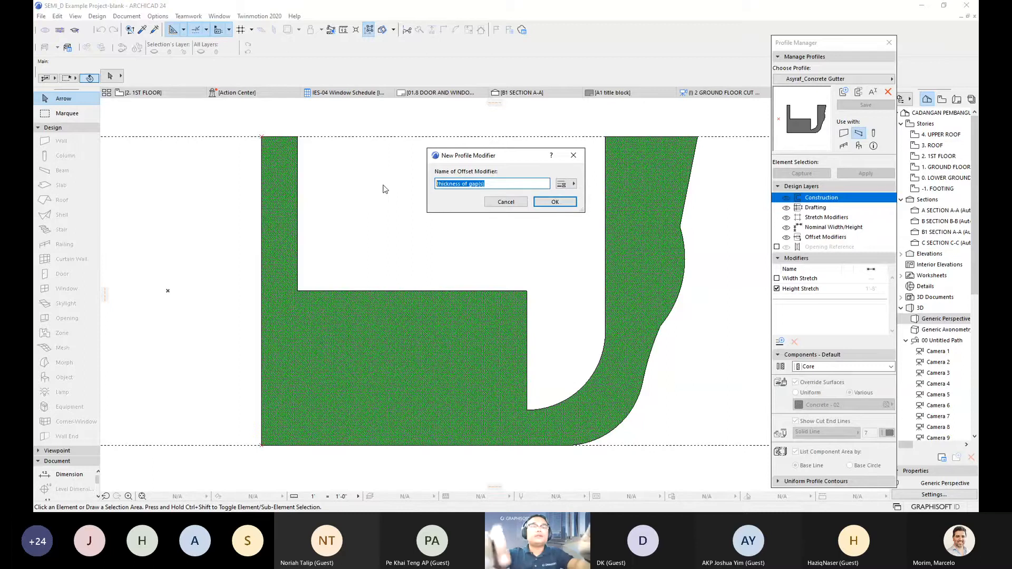
pyautogui.write('Gutter size inside')
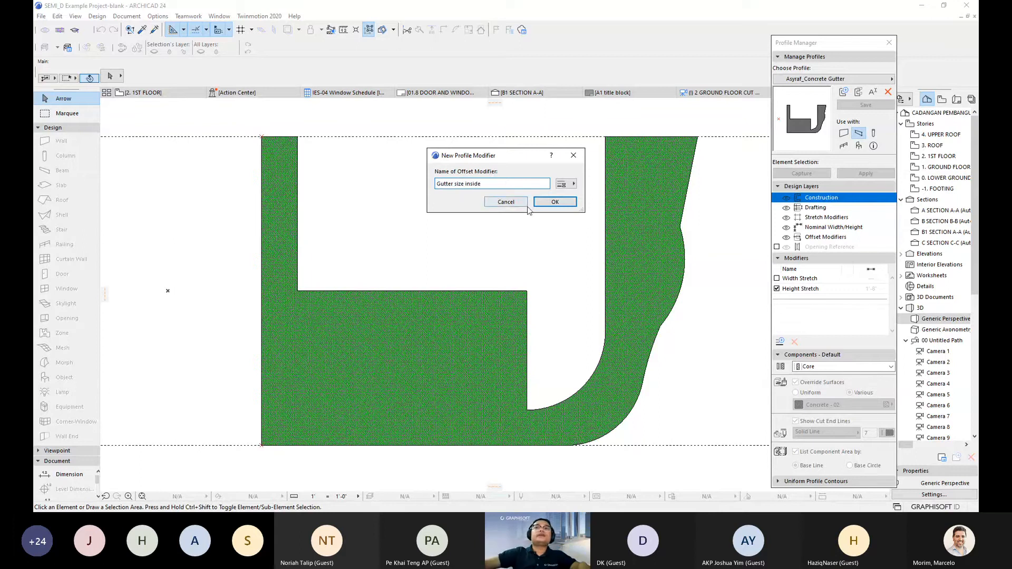
pyautogui.press('Return')
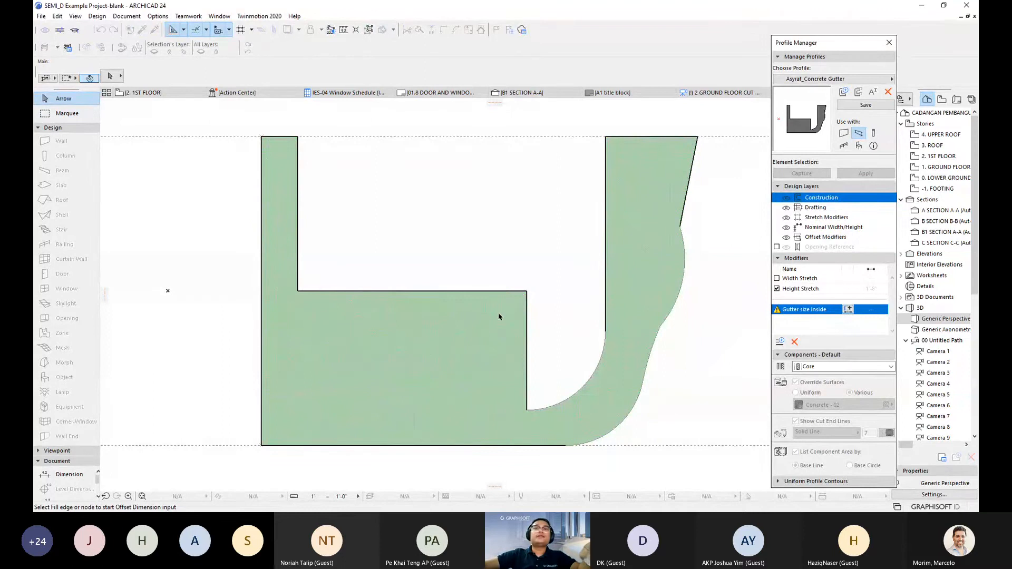
# - Place the Gutter size inside offset dimension across the 1'-3" inner gutter opening
pyautogui.moveTo(451, 314); pyautogui.dragTo(406, 319, button='middle')
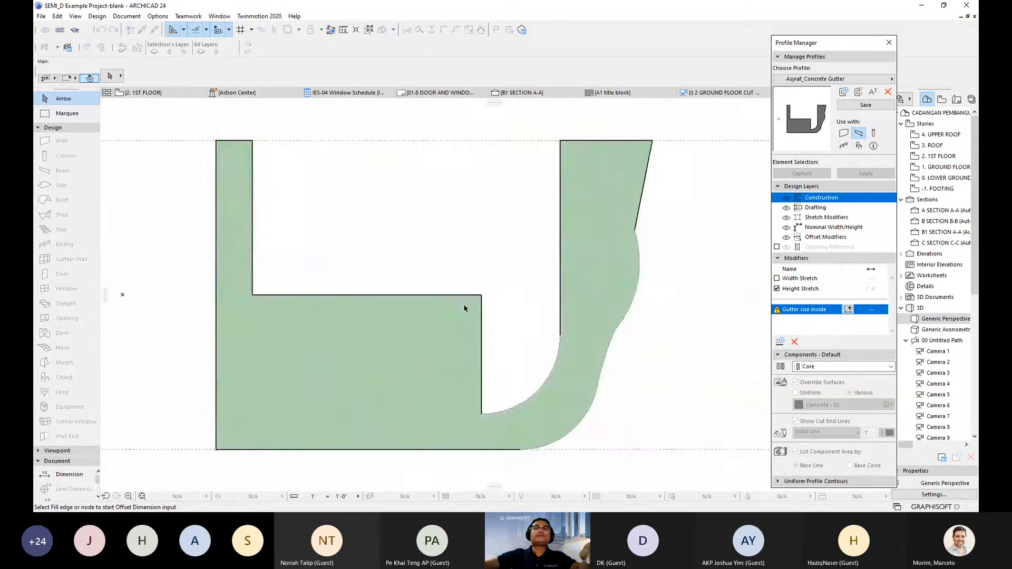
pyautogui.moveTo(464, 305); pyautogui.dragTo(481, 296, button='middle')
pyautogui.scroll(-1, 481, 296)
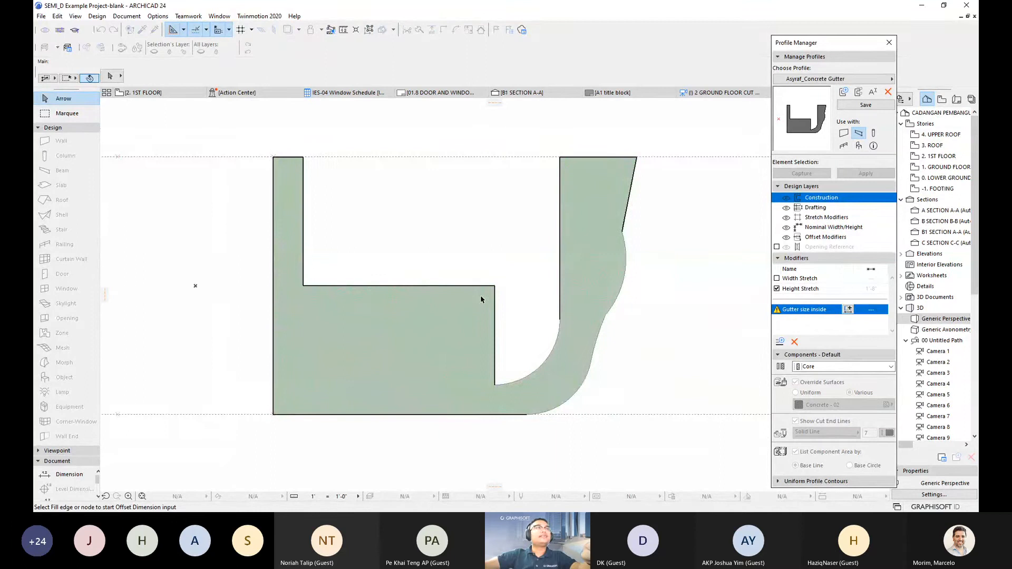
pyautogui.scroll(1, 481, 299)
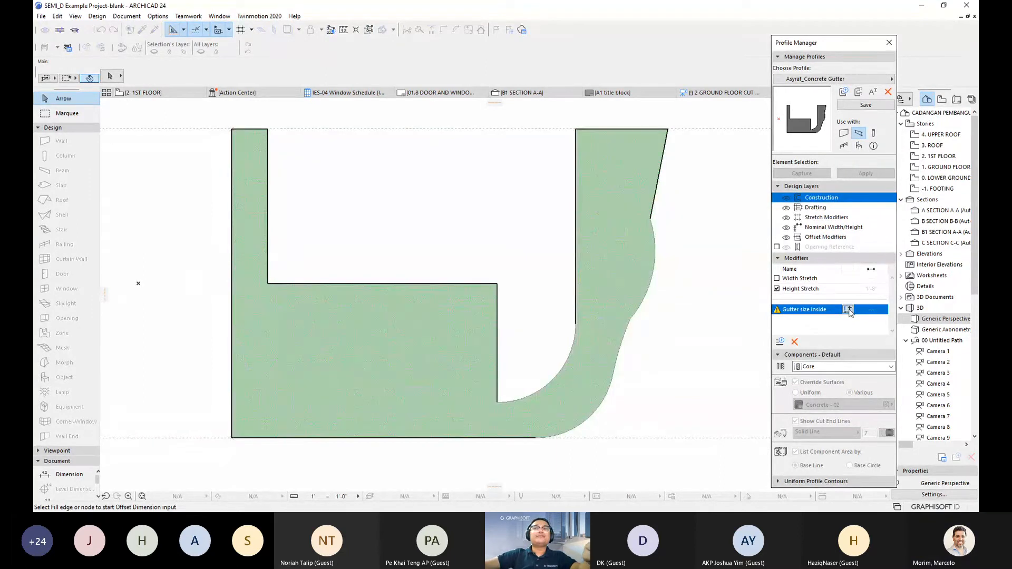
pyautogui.click(268, 246)
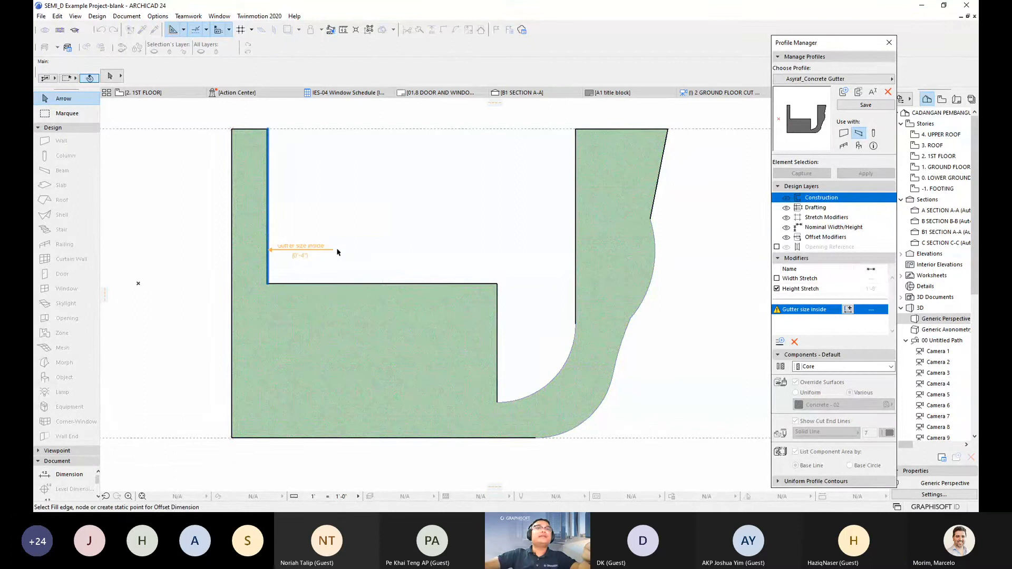
pyautogui.click(497, 283)
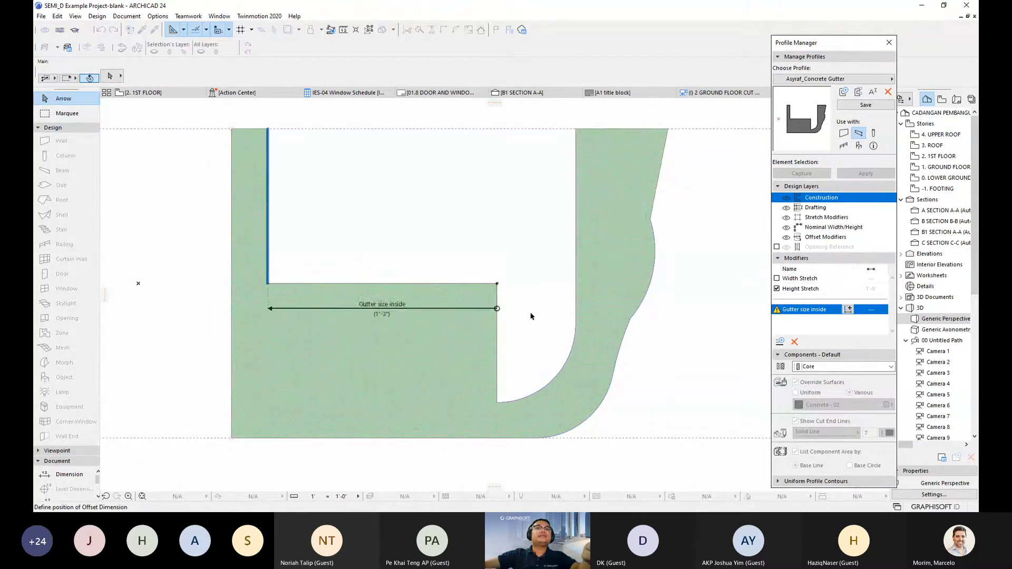
pyautogui.click(496, 200)
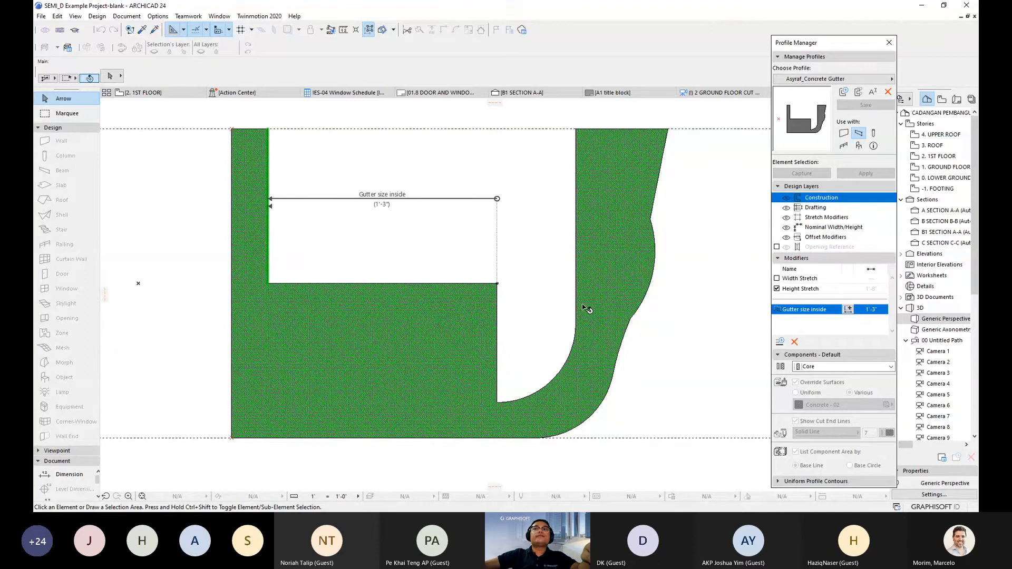
pyautogui.scroll(-3, 361, 304)
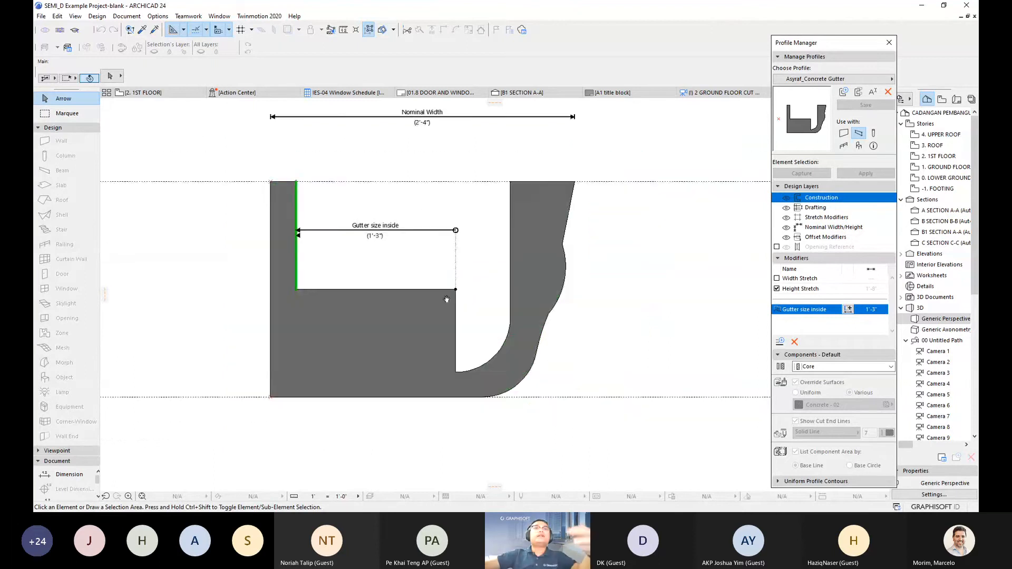
# - In 3D, select the carport gutter beams and the front beam to review their settings
pyautogui.click(163, 95)
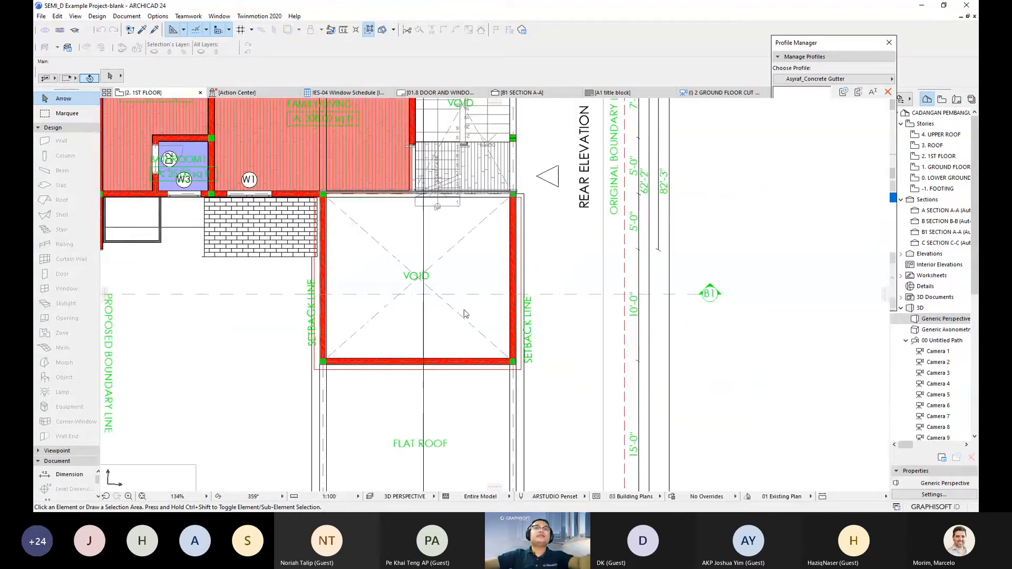
pyautogui.press('F3')
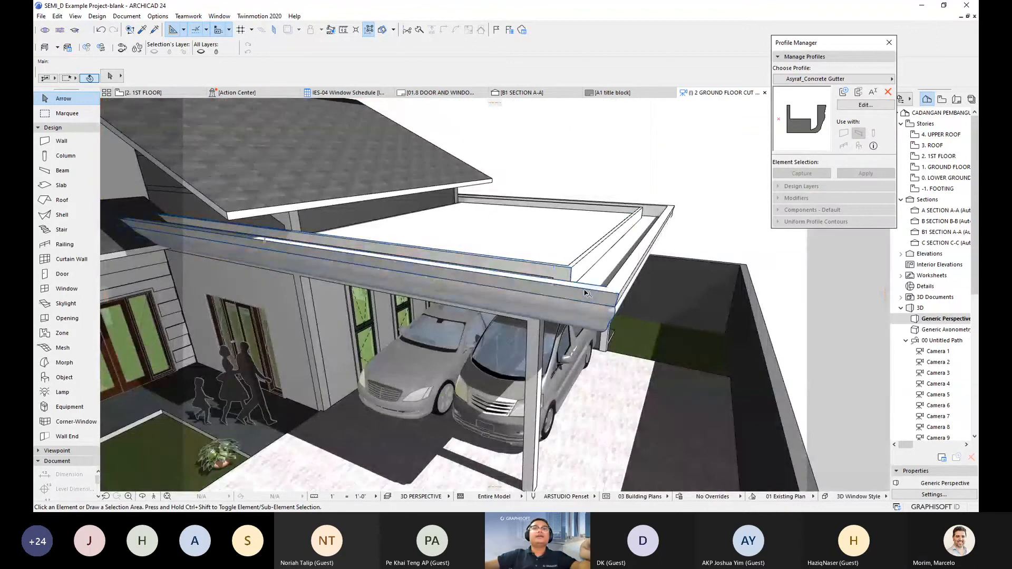
pyautogui.click(533, 315)
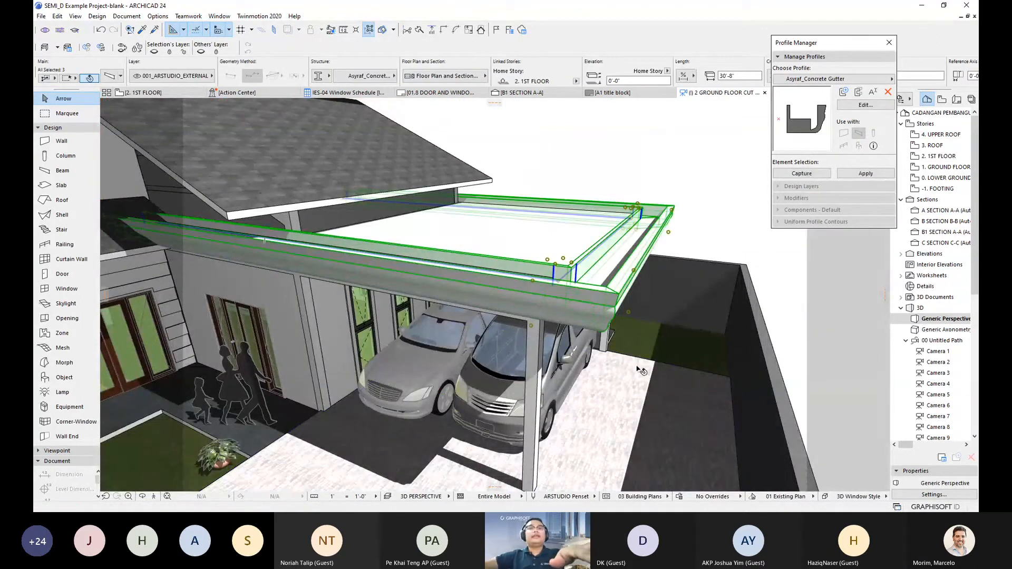
pyautogui.rightClick(461, 273)
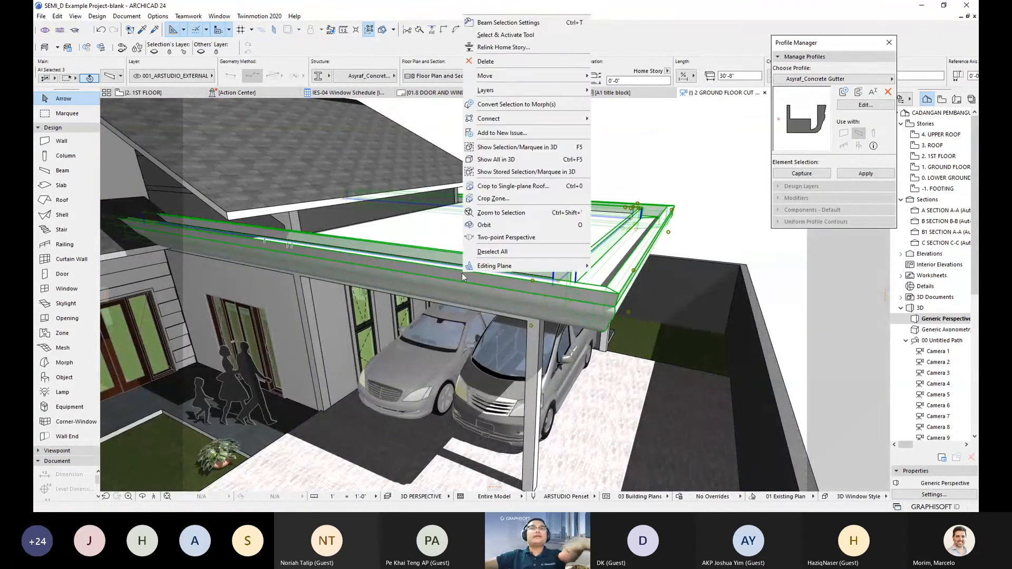
pyautogui.click(503, 23)
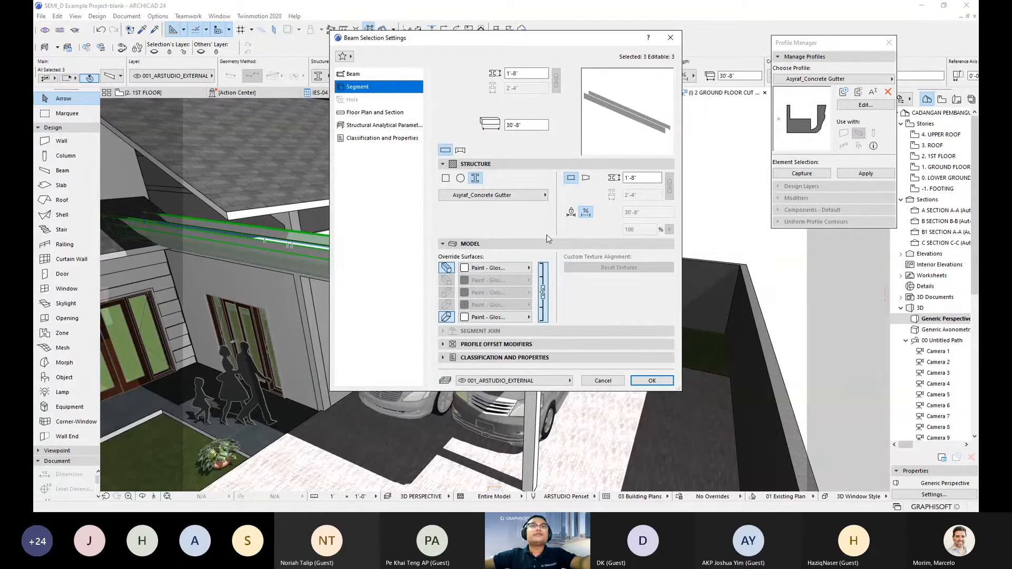
pyautogui.press('Return')
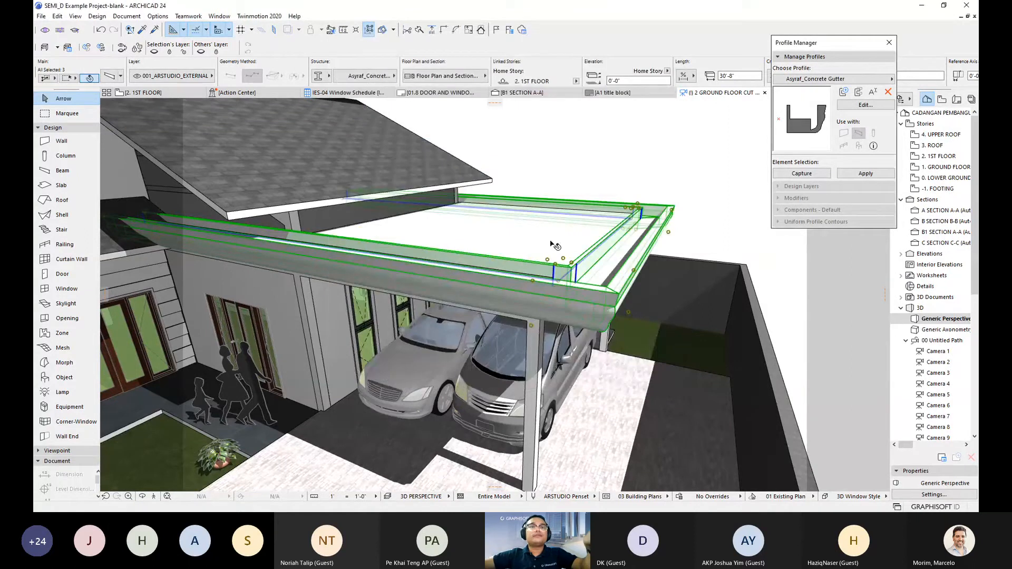
pyautogui.click(527, 289)
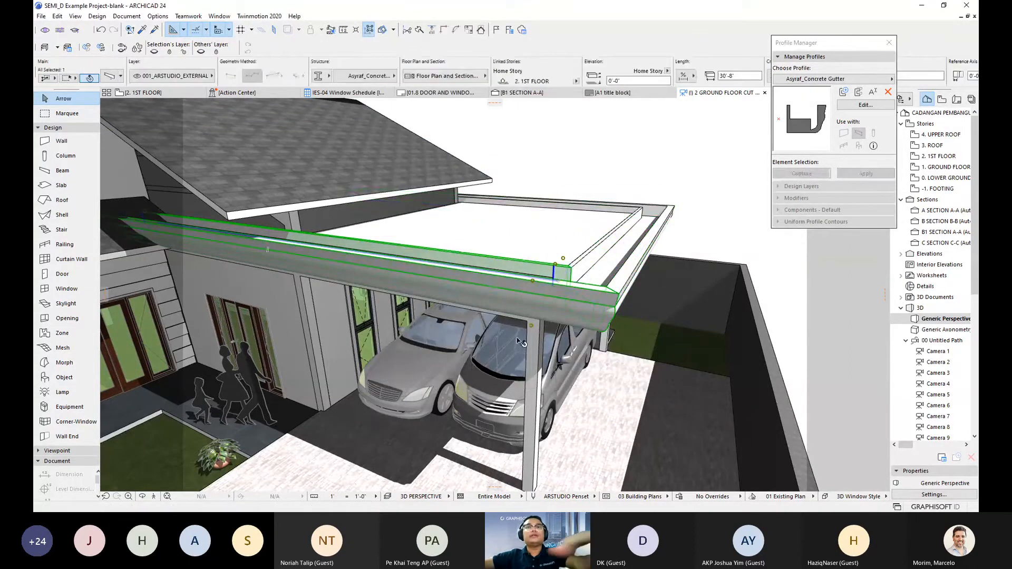
pyautogui.hotkey('ctrl', 't')
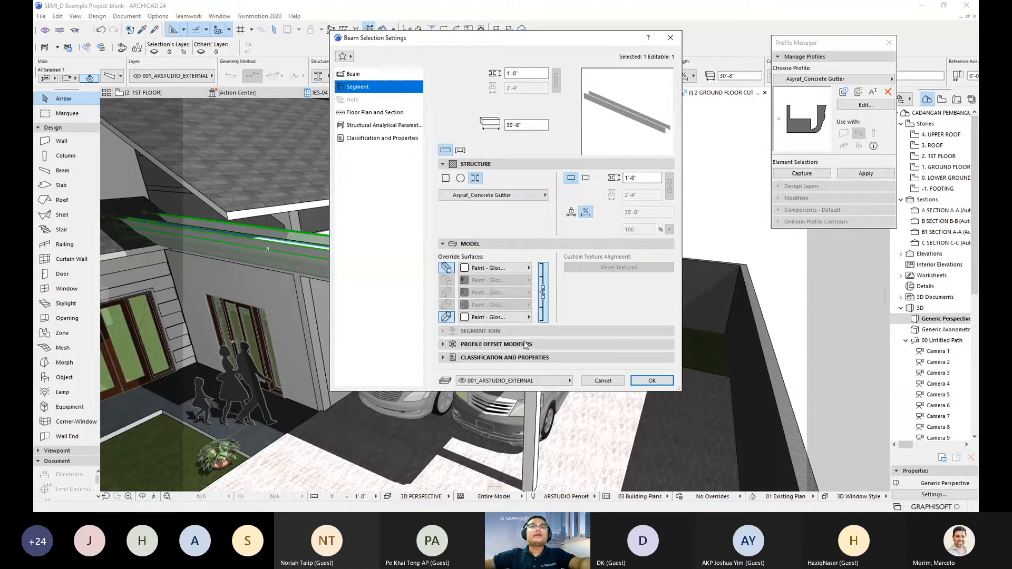
pyautogui.press('Return')
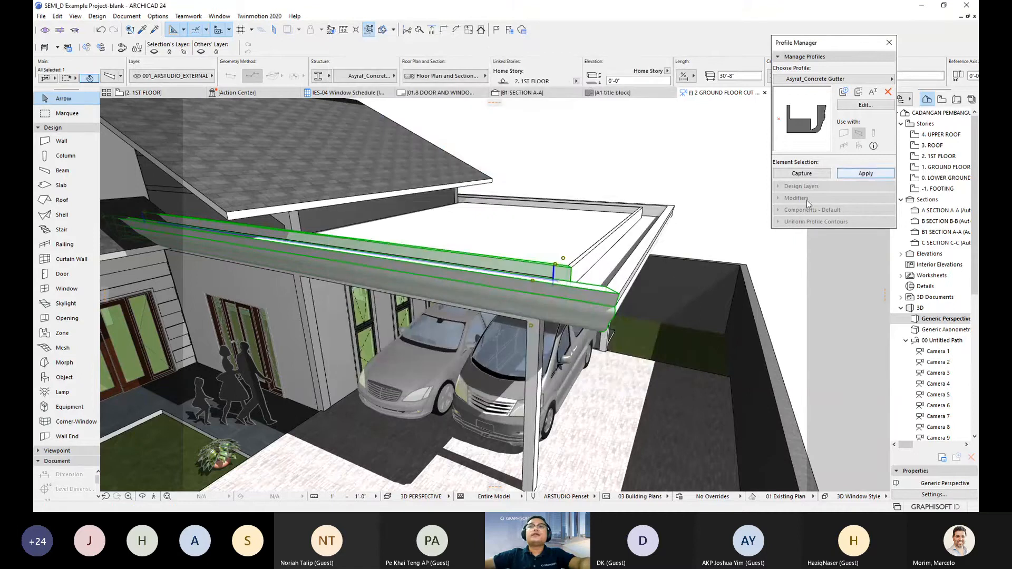
# - Give all three grouped edge beams the Asyraf_Concrete Gutter profile, then deselect them
pyautogui.hotkey('alt', 'g')
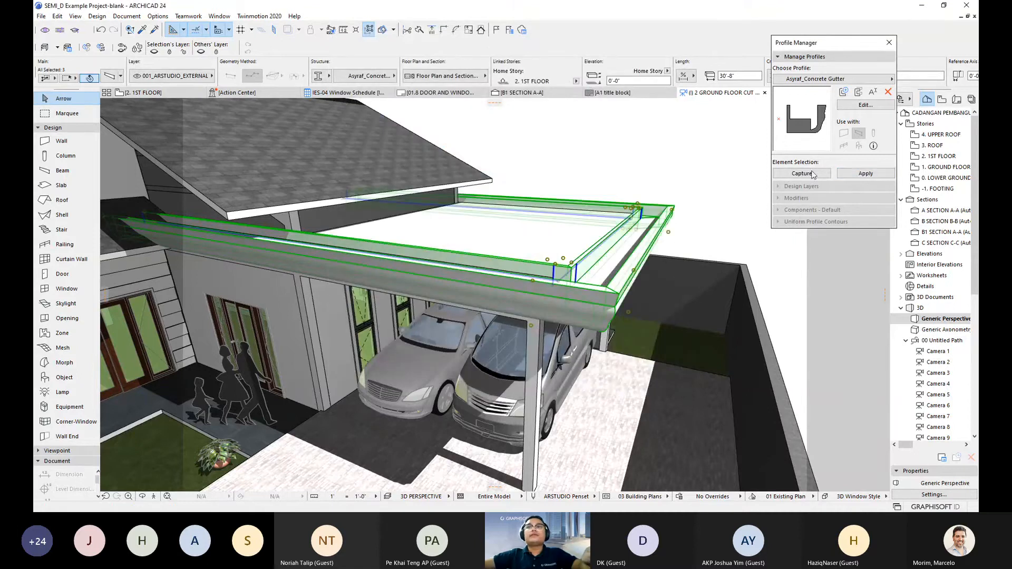
pyautogui.click(865, 174)
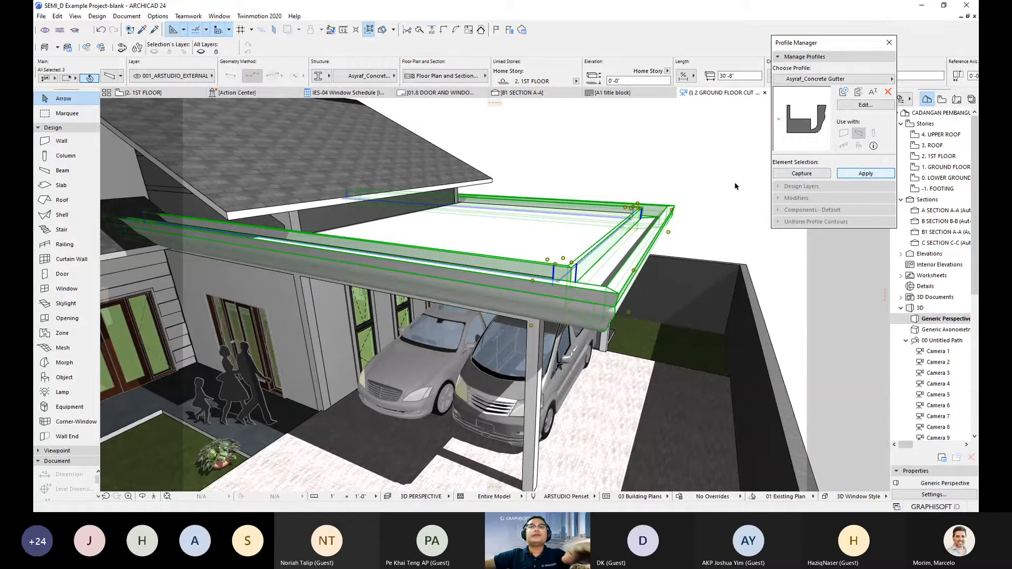
pyautogui.doubleClick(546, 265)
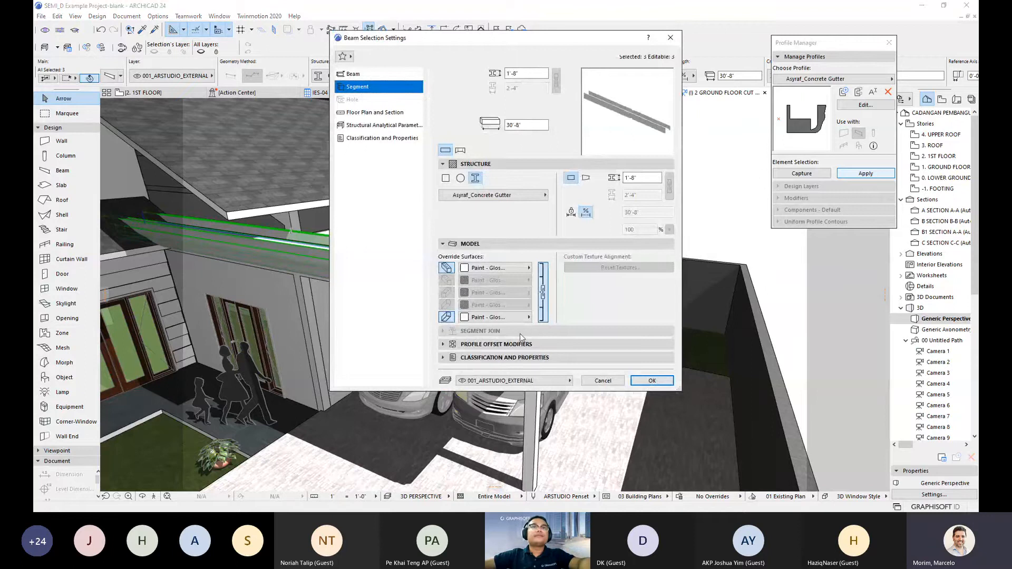
pyautogui.click(353, 75)
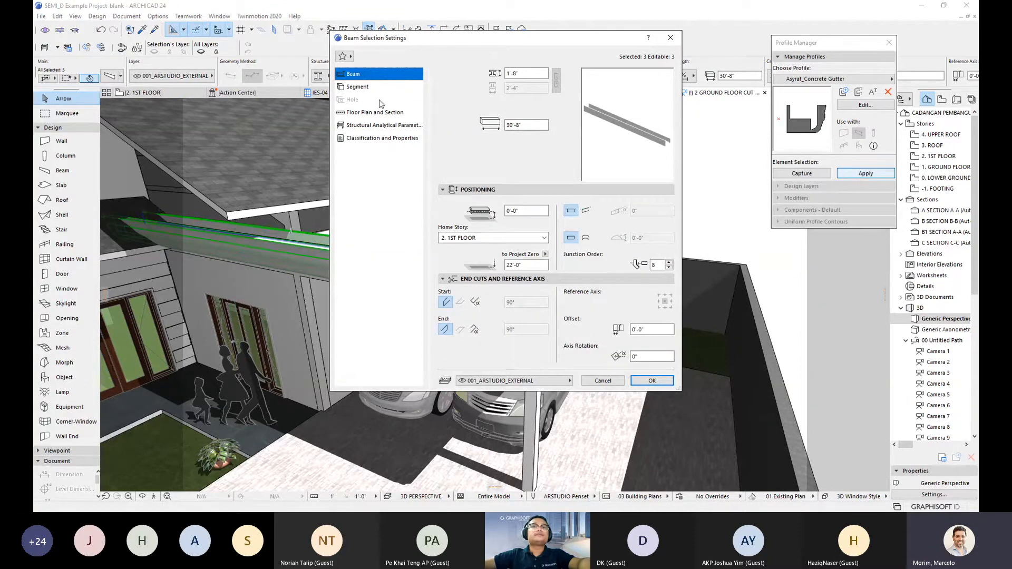
pyautogui.click(364, 88)
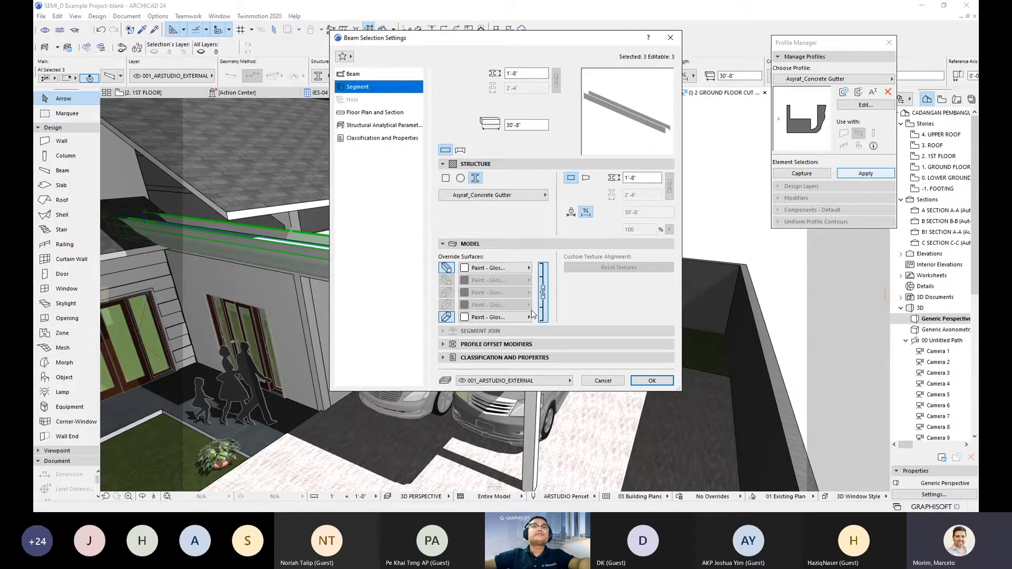
pyautogui.press('Return')
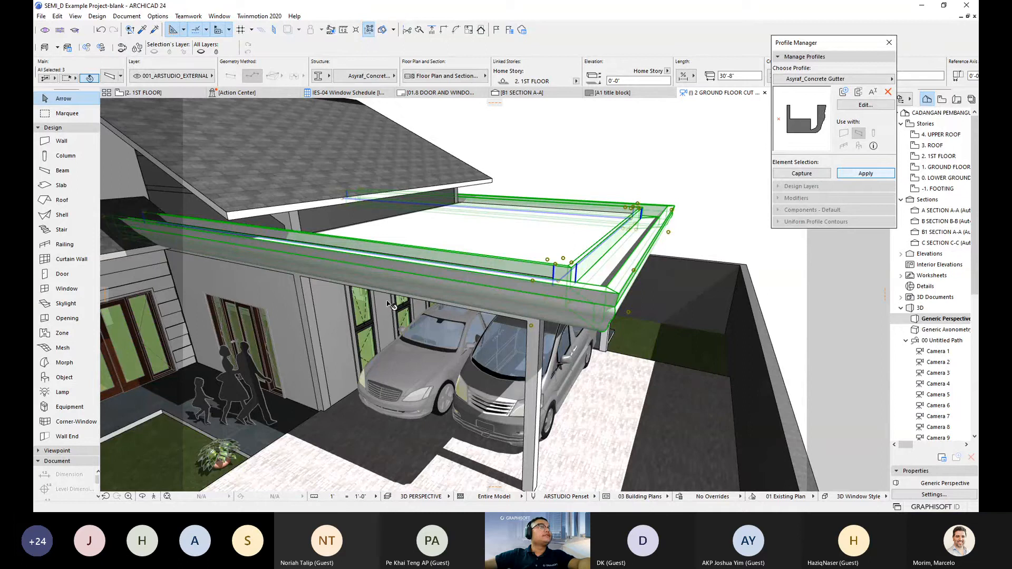
pyautogui.press('Escape')
pyautogui.press('F2')
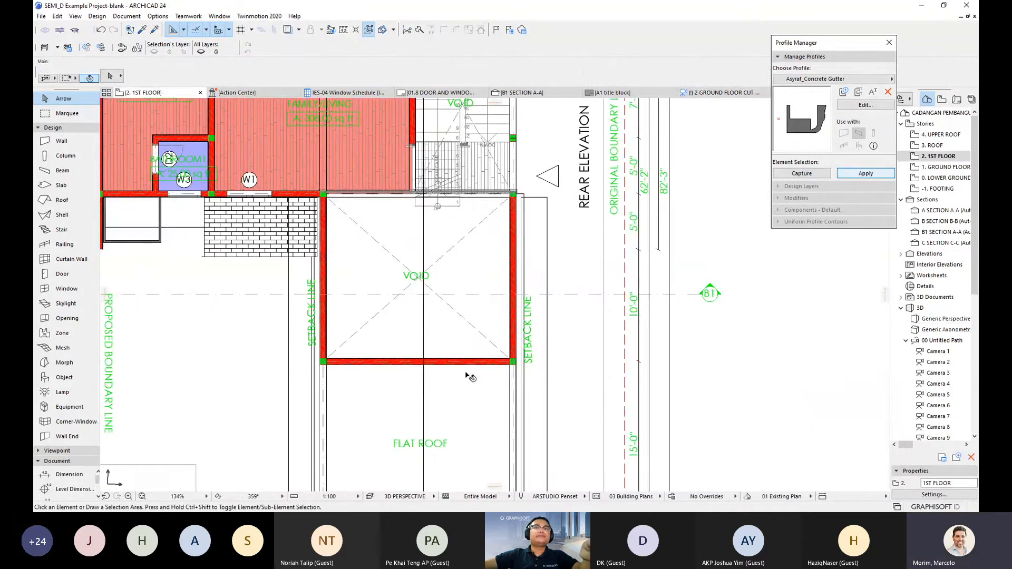
# - Select the three-beam gutter group on the 1st floor plan and review its settings unchanged
pyautogui.scroll(-1, 467, 375)
pyautogui.moveTo(469, 375); pyautogui.dragTo(457, 308, button='middle')
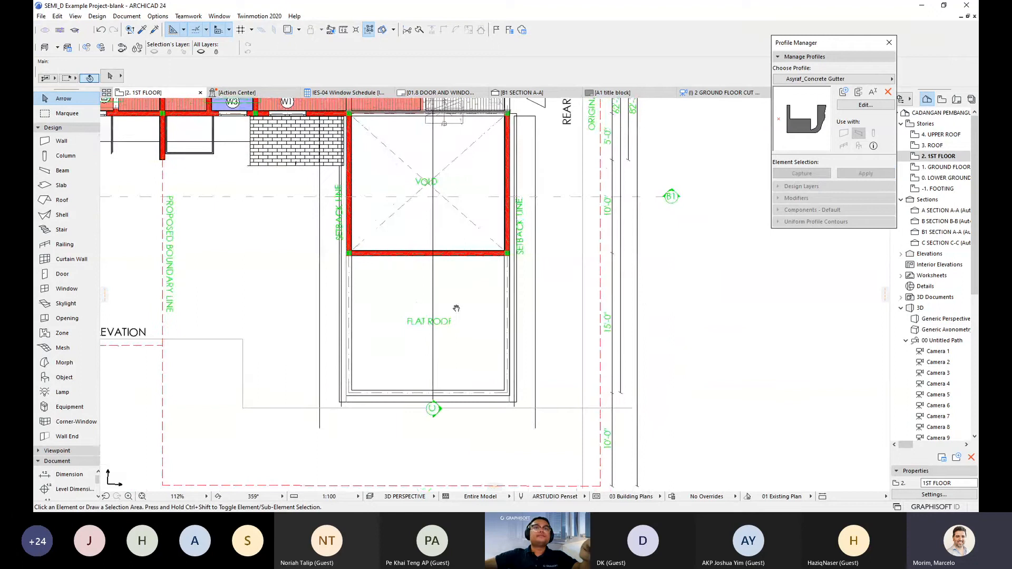
pyautogui.moveTo(457, 308); pyautogui.dragTo(465, 247, button='middle')
pyautogui.scroll(1, 379, 342)
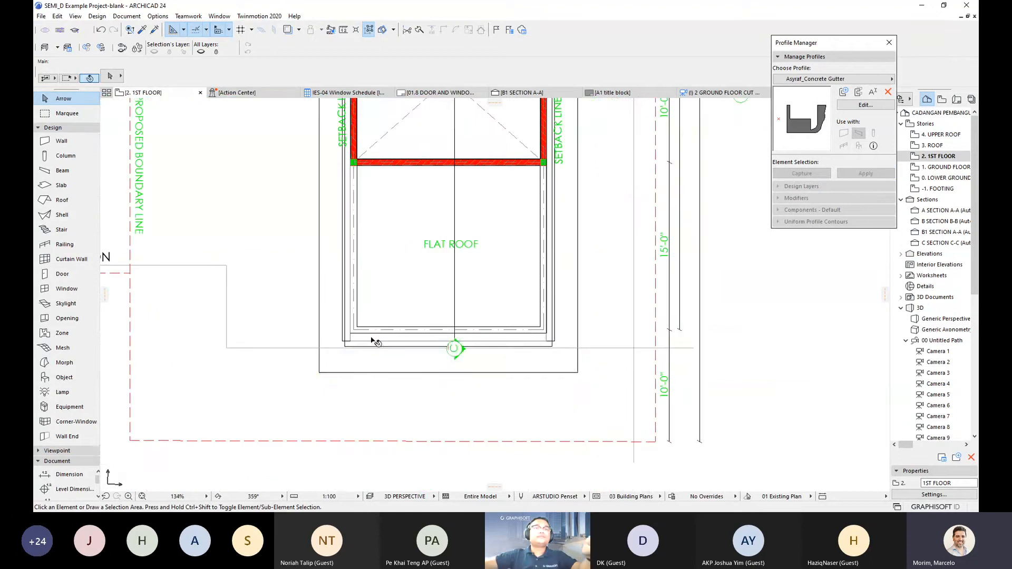
pyautogui.click(369, 340)
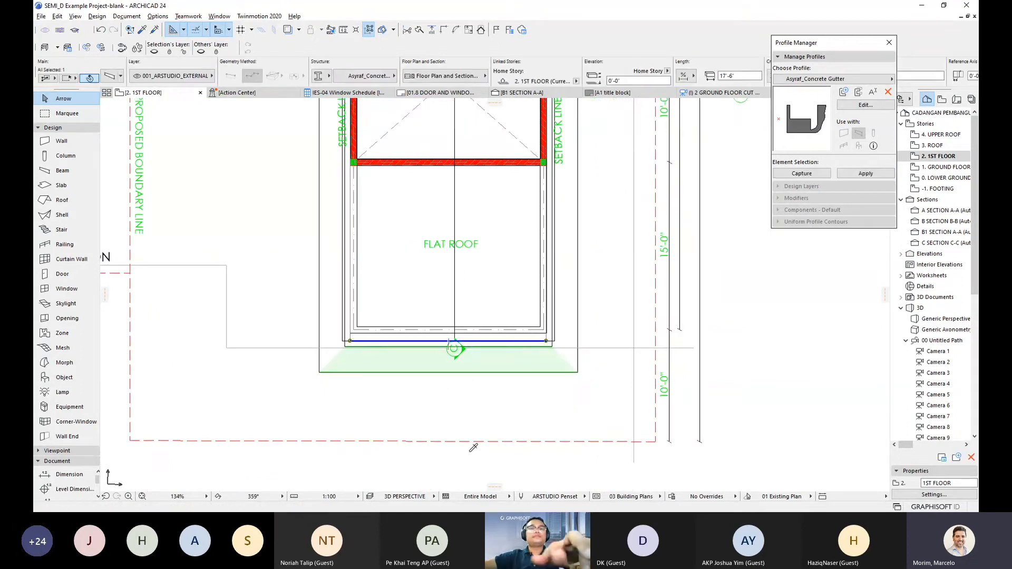
pyautogui.hotkey('alt', 'g')
pyautogui.hotkey('alt', 'g')
pyautogui.scroll(-1, 468, 371)
pyautogui.moveTo(468, 371); pyautogui.dragTo(308, 404, button='middle')
pyautogui.moveTo(418, 339); pyautogui.dragTo(488, 332, button='middle')
pyautogui.scroll(1, 492, 355)
pyautogui.moveTo(413, 359)
pyautogui.mouseDown(button='middle')
pyautogui.moveTo(492, 355)
pyautogui.moveTo(463, 373)
pyautogui.mouseUp(button='middle')
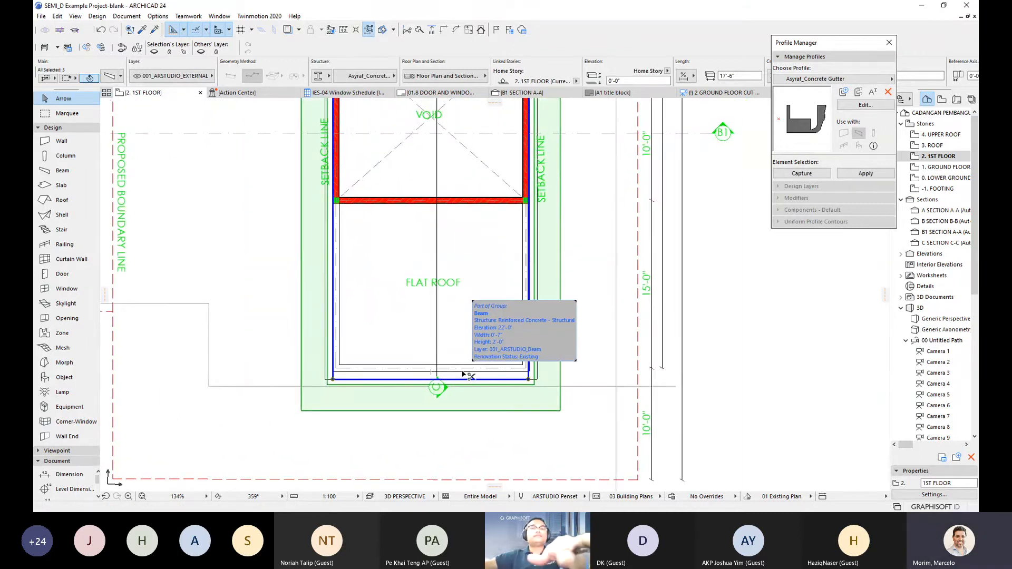
pyautogui.doubleClick(463, 375)
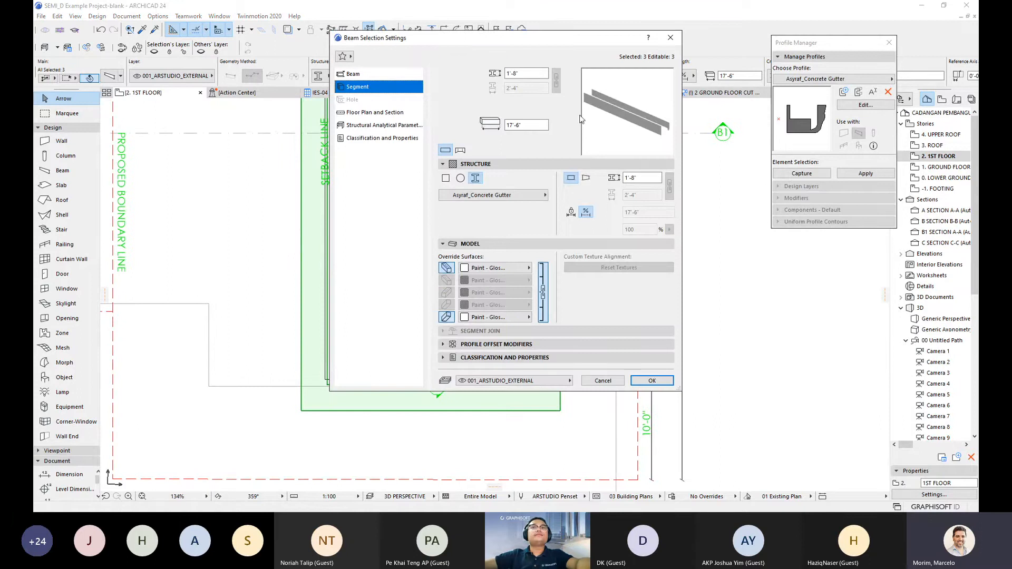
pyautogui.press('Return')
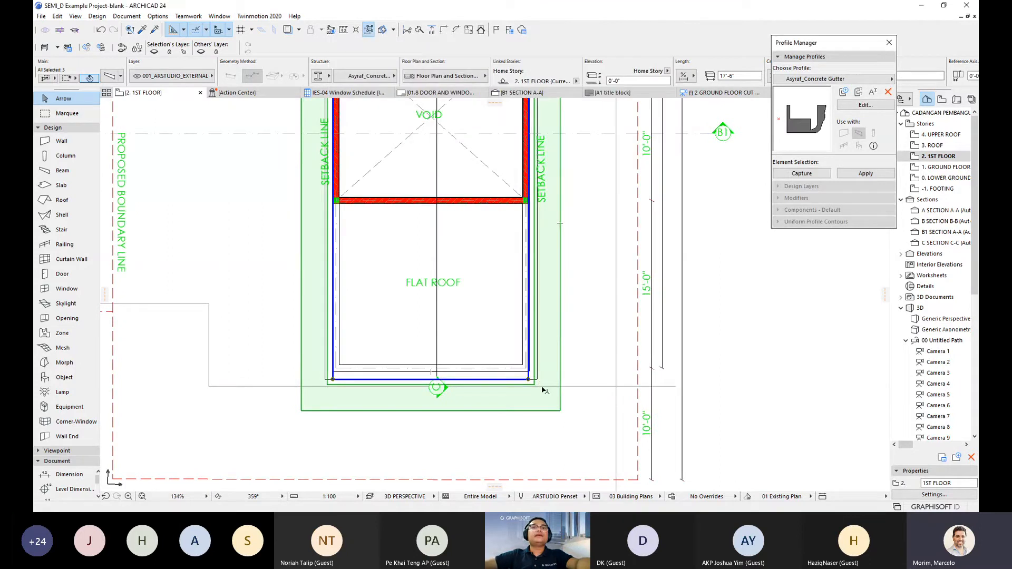
pyautogui.scroll(2, 516, 397)
pyautogui.scroll(1, 515, 397)
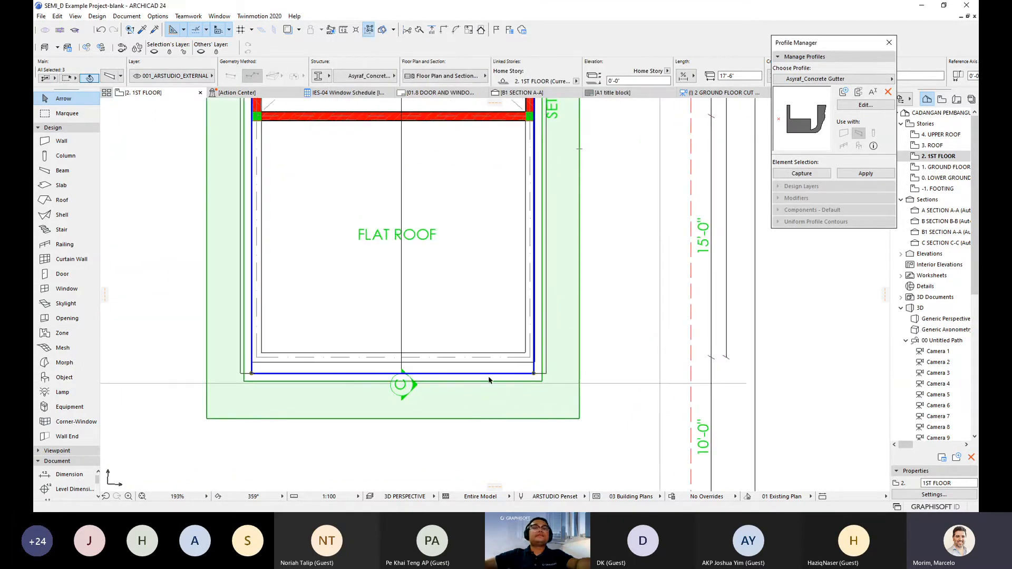
pyautogui.scroll(-3, 306, 348)
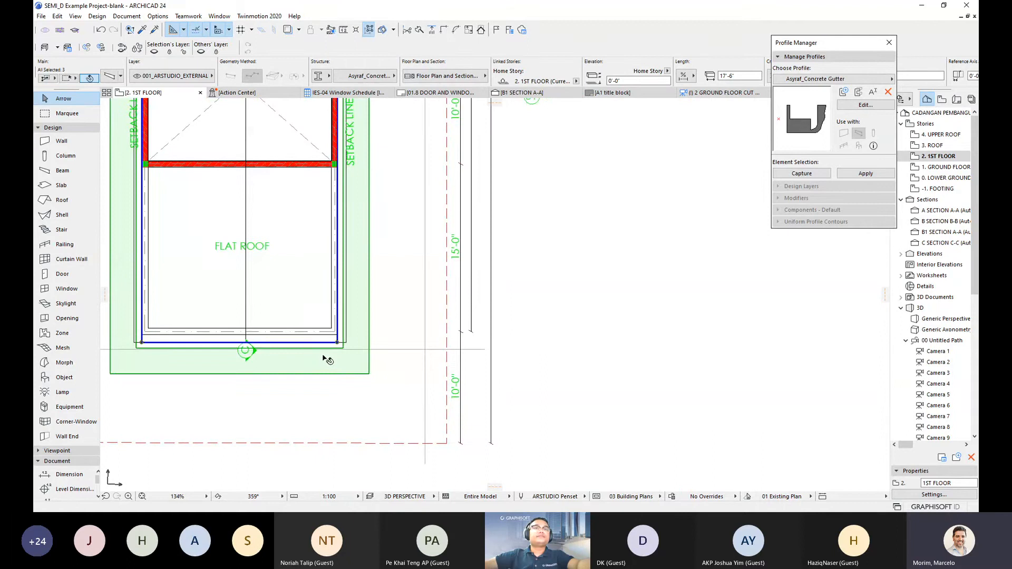
pyautogui.press('Escape')
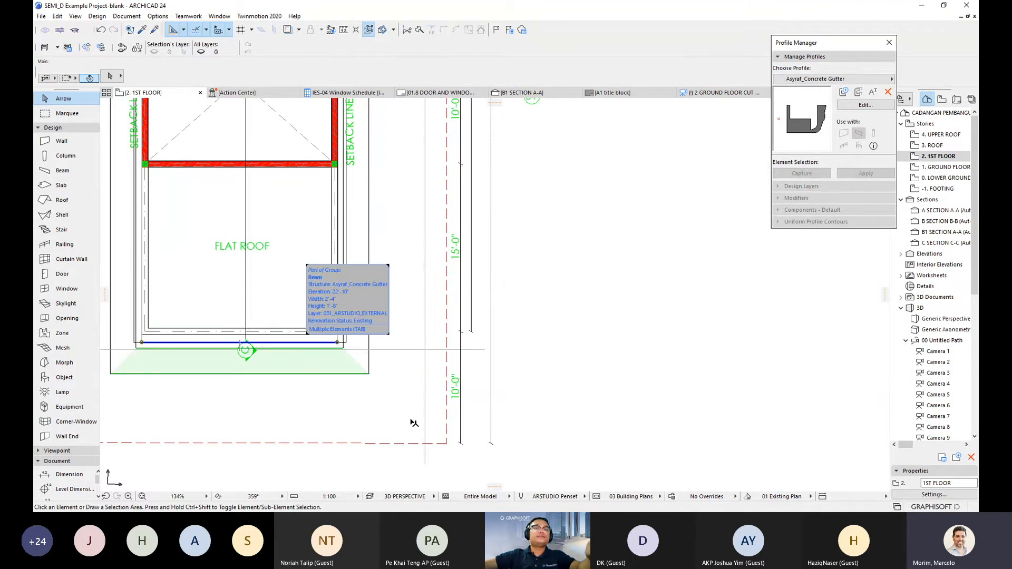
# - Reselect the gutter group and open the Asyraf_Concrete Gutter profile for editing
pyautogui.click(412, 422)
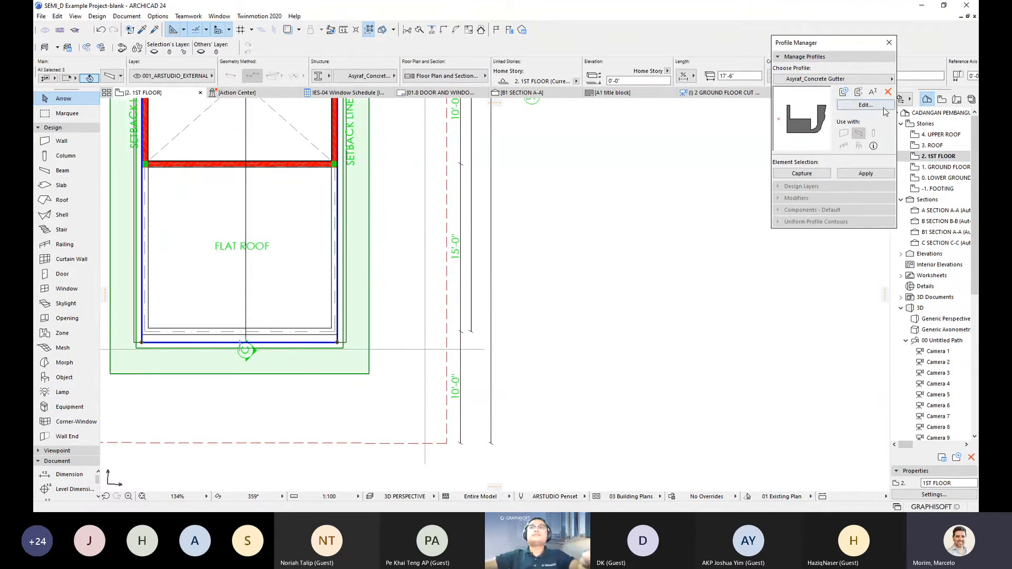
pyautogui.click(885, 111)
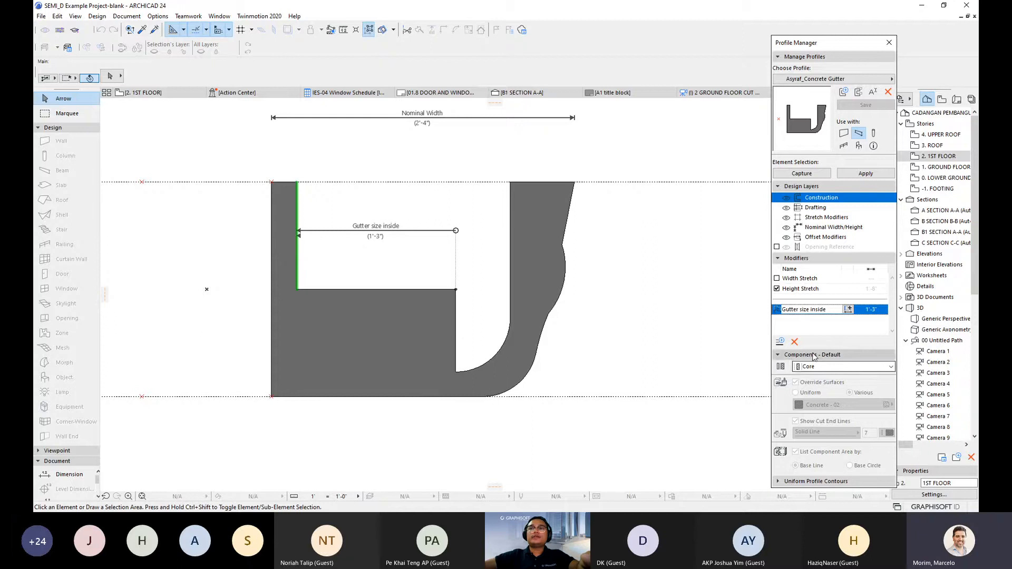
pyautogui.scroll(-2, 430, 326)
pyautogui.moveTo(430, 325); pyautogui.dragTo(491, 300, button='middle')
# - Back on the 1st floor plan, frame the carport and rear edge and clear the selection
pyautogui.click(154, 95)
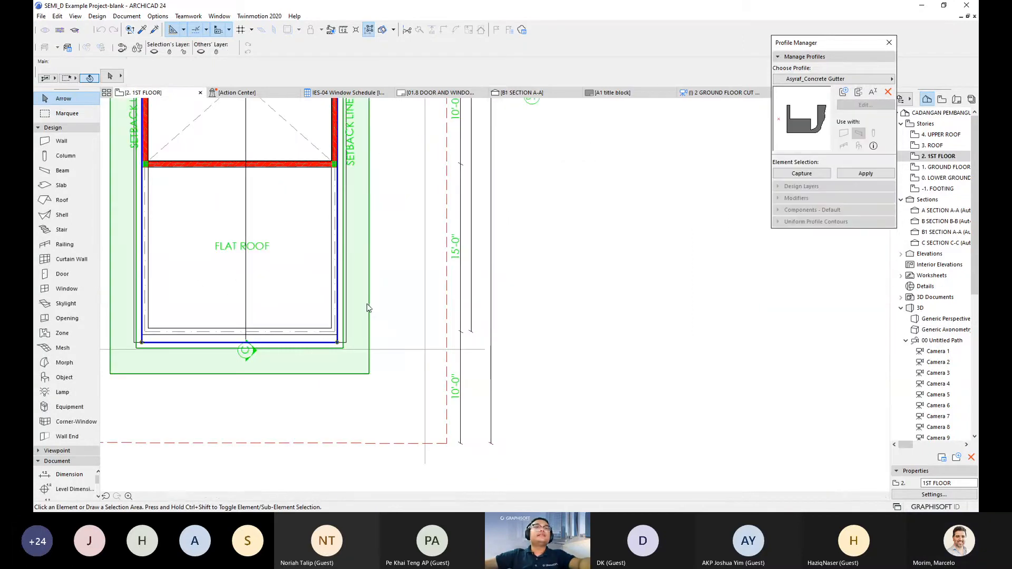
pyautogui.scroll(-1, 361, 229)
pyautogui.moveTo(361, 229); pyautogui.dragTo(409, 239, button='middle')
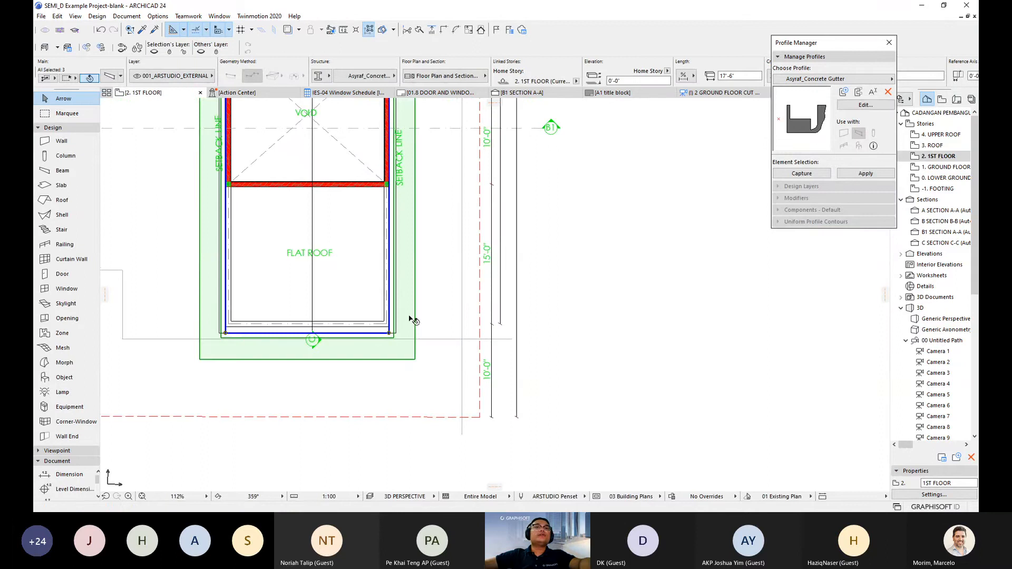
pyautogui.moveTo(401, 327); pyautogui.dragTo(396, 323, button='middle')
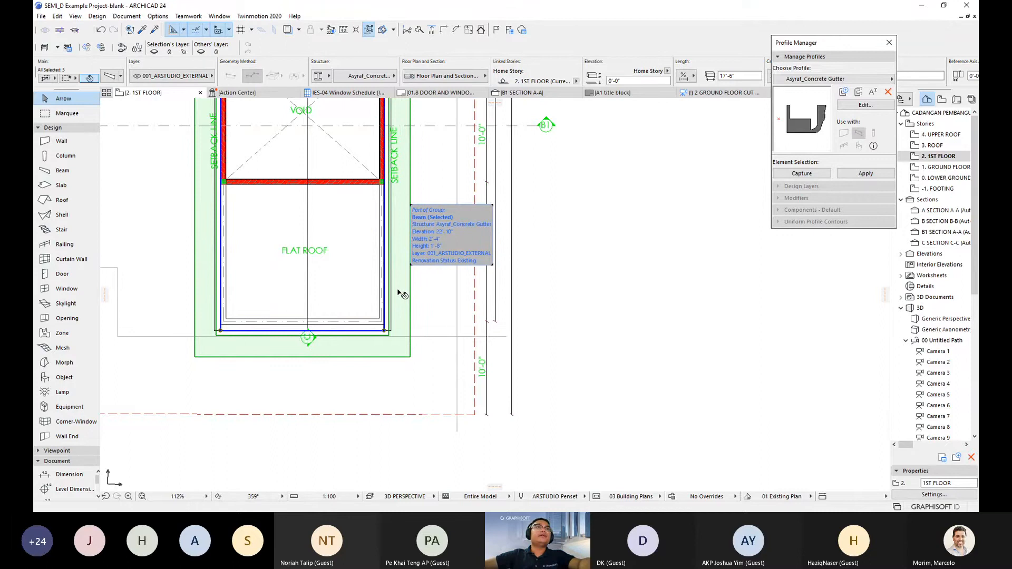
pyautogui.scroll(2, 201, 325)
pyautogui.scroll(-2, 573, 208)
pyautogui.scroll(-1, 436, 235)
pyautogui.moveTo(436, 235); pyautogui.dragTo(328, 293, button='middle')
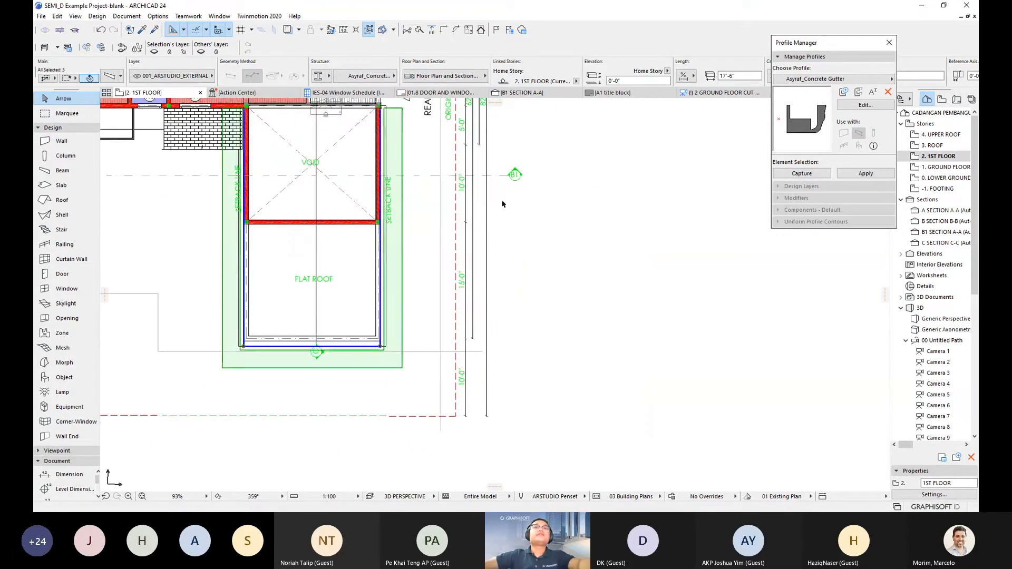
pyautogui.click(503, 204)
pyautogui.rightClick(604, 151)
pyautogui.press('Escape')
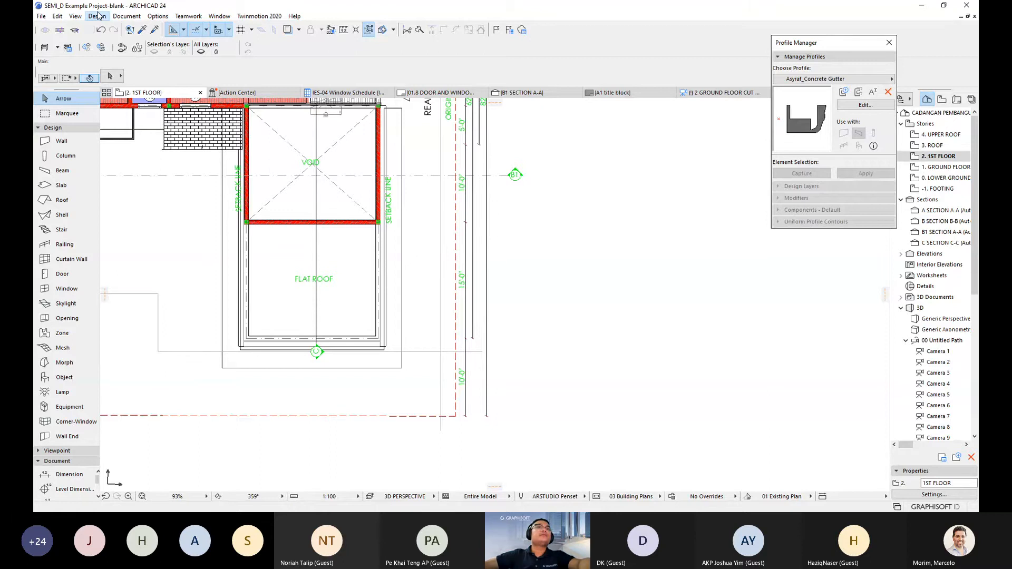
pyautogui.click(126, 16)
pyautogui.moveTo(169, 90)
pyautogui.click(258, 90)
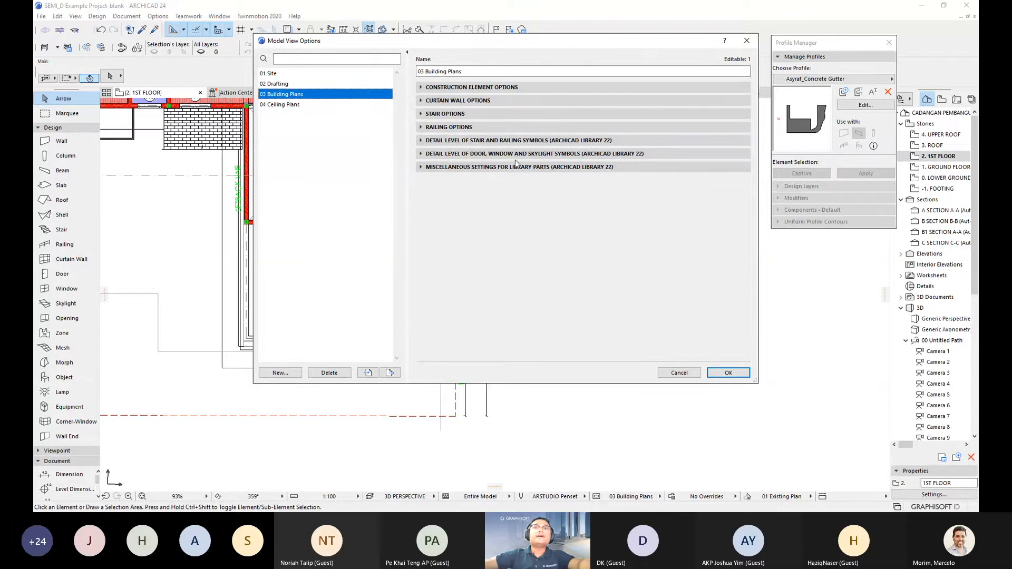
pyautogui.click(422, 87)
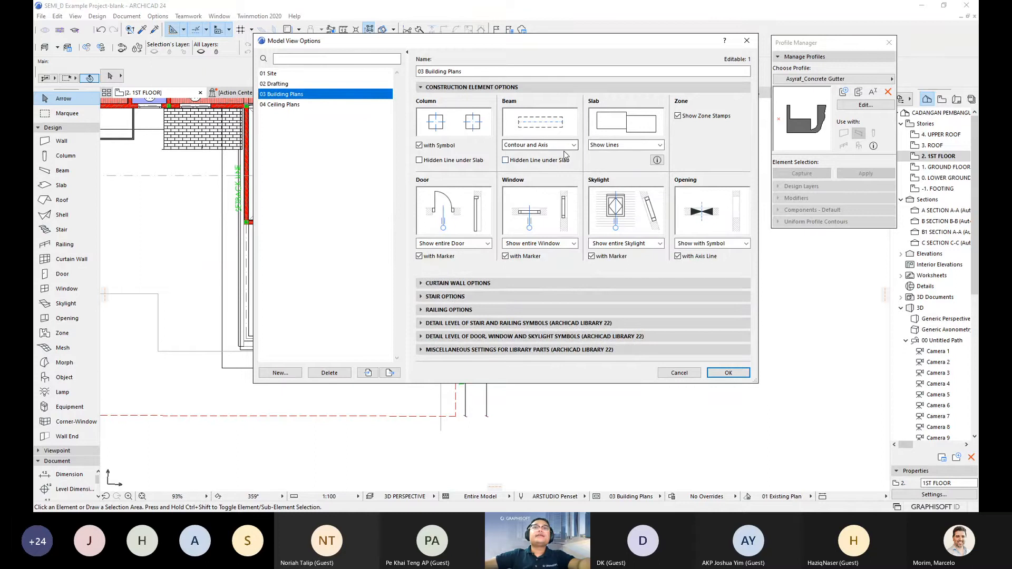
pyautogui.click(572, 145)
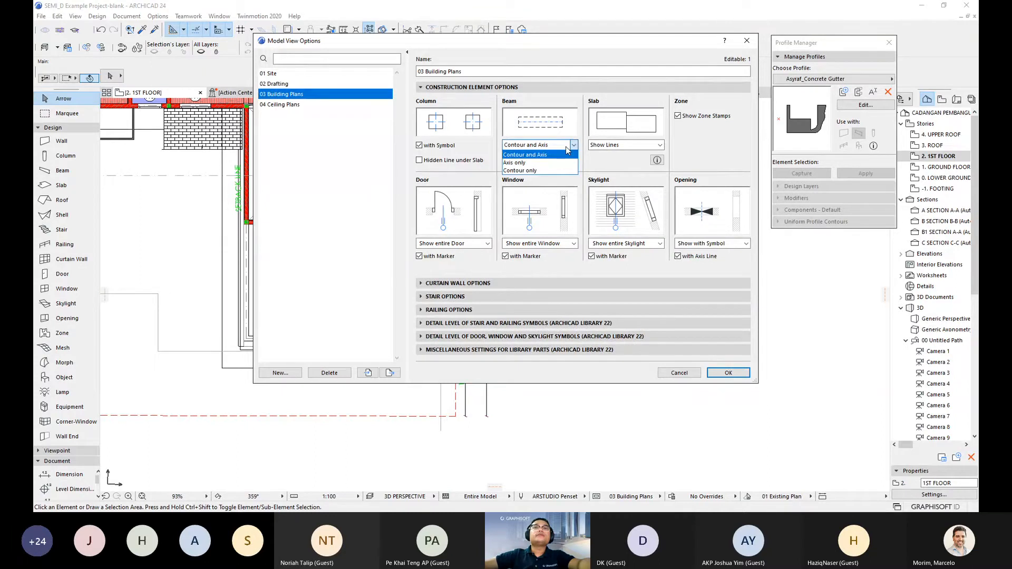
pyautogui.click(548, 162)
pyautogui.click(548, 148)
pyautogui.click(543, 170)
pyautogui.click(543, 149)
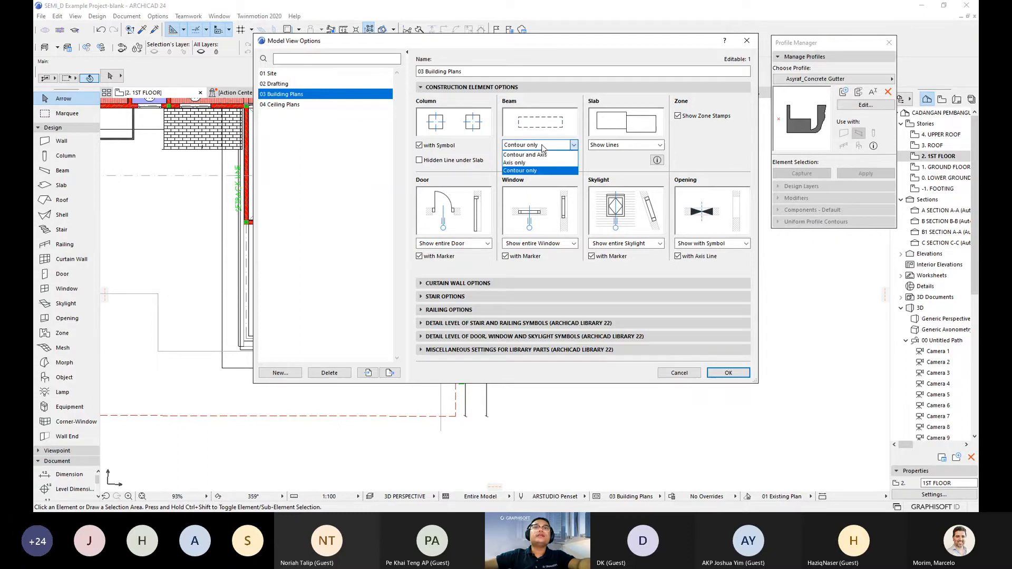
pyautogui.click(542, 154)
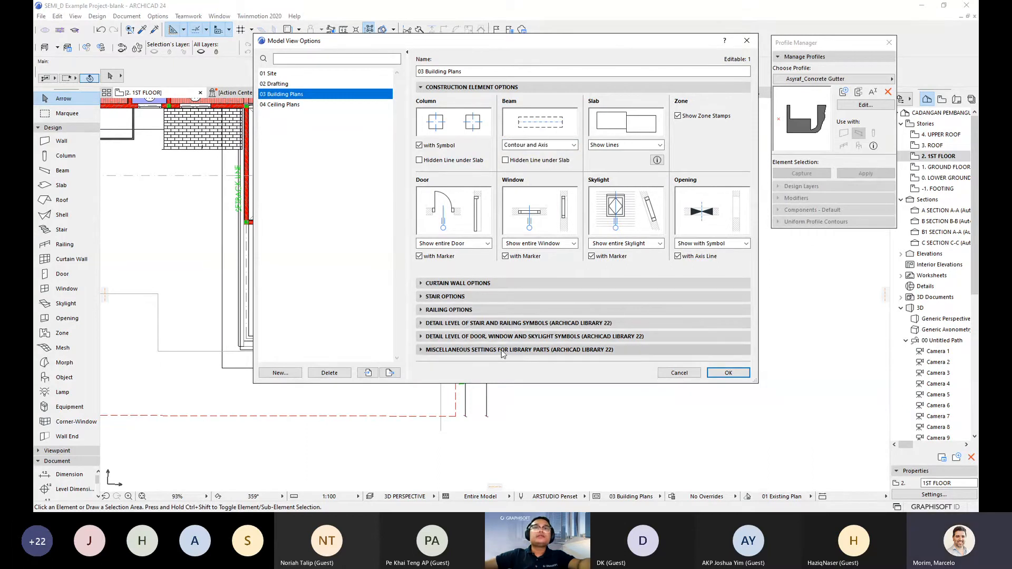
pyautogui.click(502, 350)
pyautogui.click(492, 168)
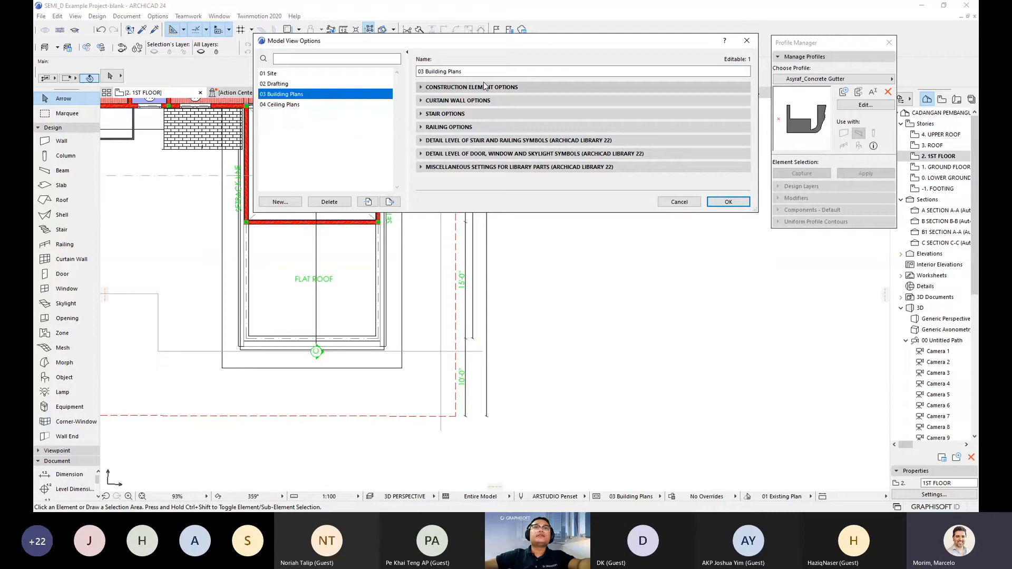
pyautogui.click(482, 88)
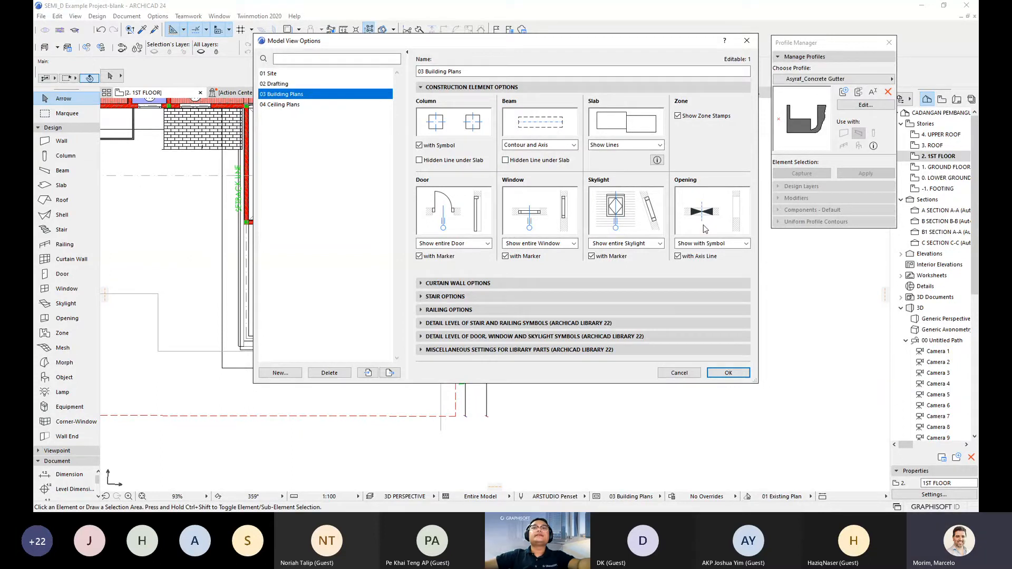
pyautogui.press('Escape')
pyautogui.scroll(-1, 481, 292)
pyautogui.moveTo(481, 292); pyautogui.dragTo(524, 330, button='middle')
pyautogui.scroll(3, 506, 384)
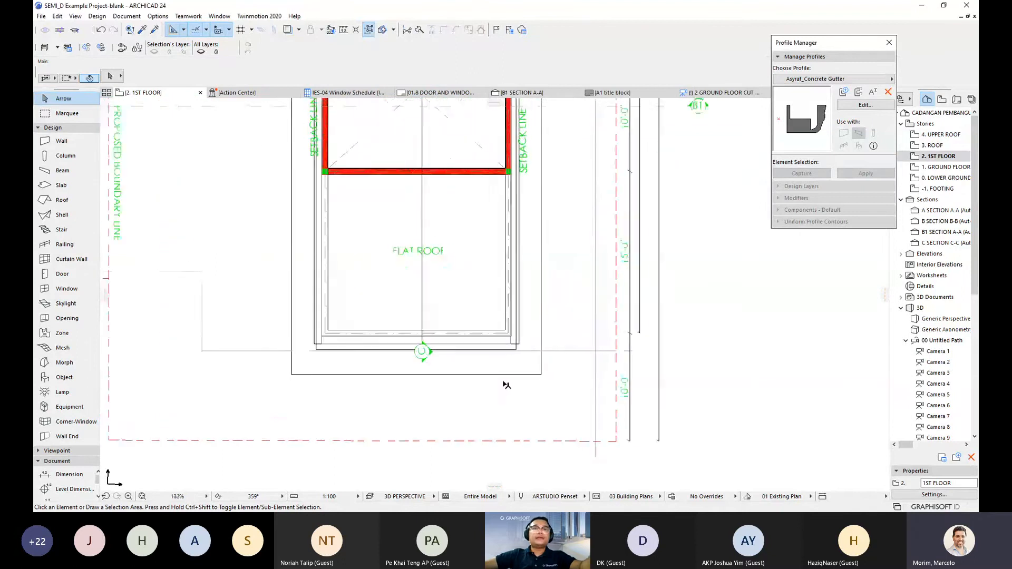
pyautogui.click(503, 349)
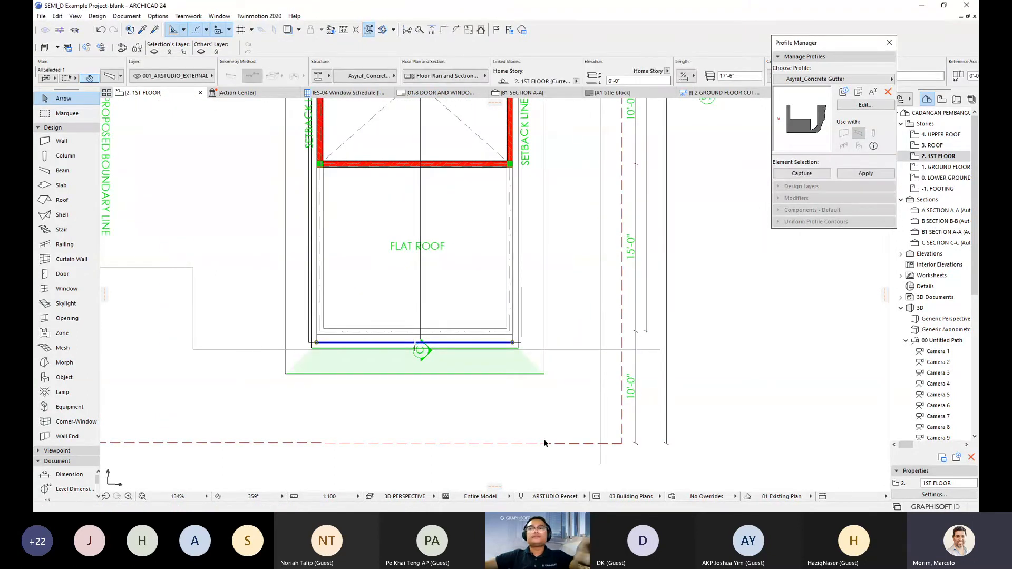
pyautogui.moveTo(520, 423); pyautogui.dragTo(562, 421, button='middle')
pyautogui.press('Escape')
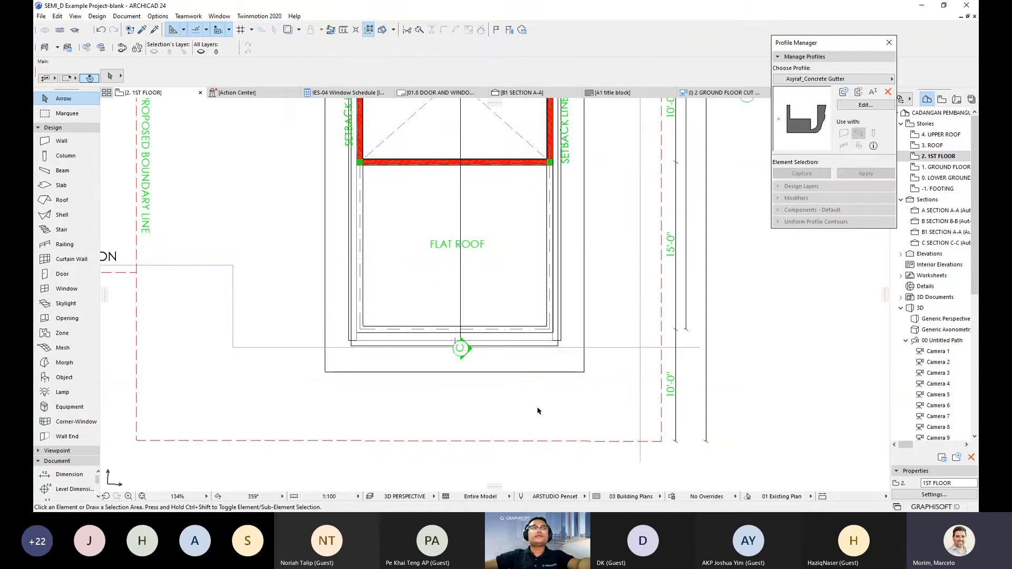